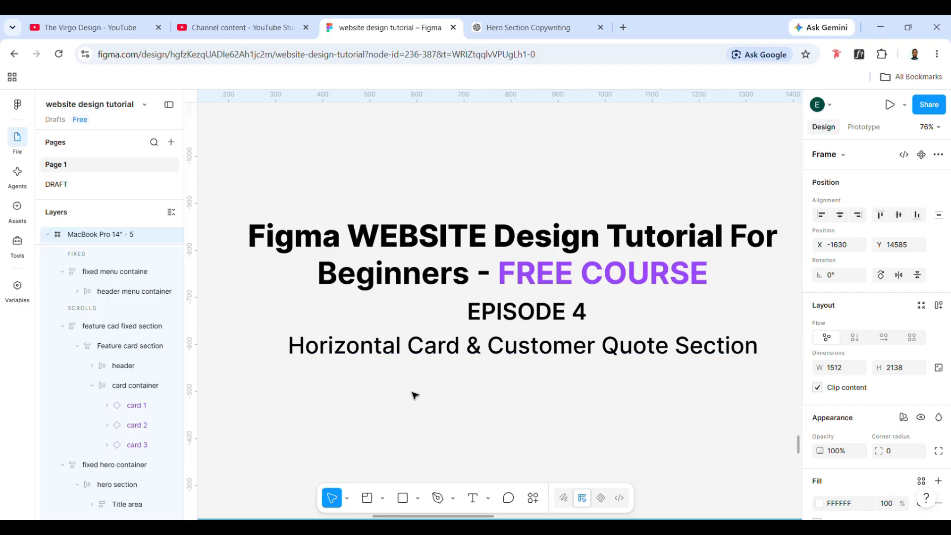
- Move the MacBook Pro 14" - 5 frame up to just below the episode title, at about X -1559, Y 14128
scroll(424, 436, down, 10)
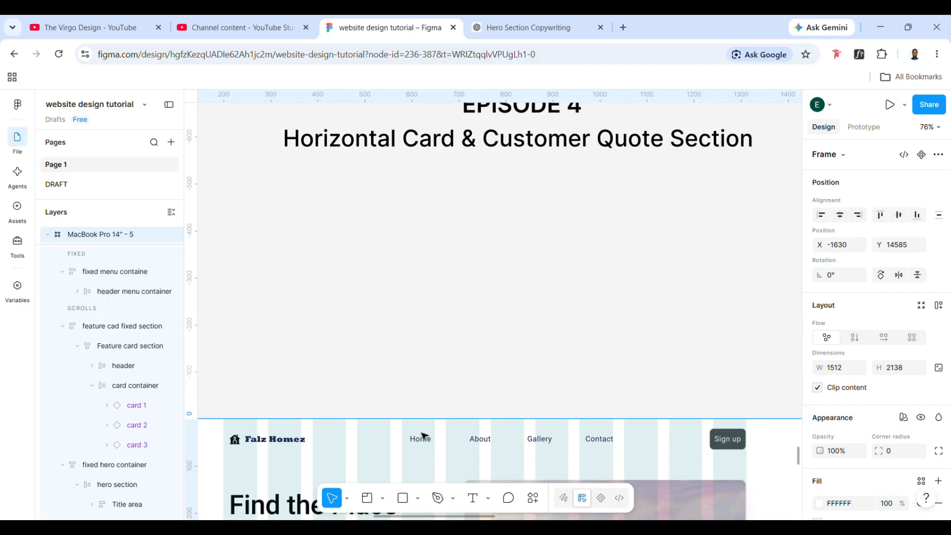
scroll(435, 362, down, 3)
scroll(426, 382, down, 3)
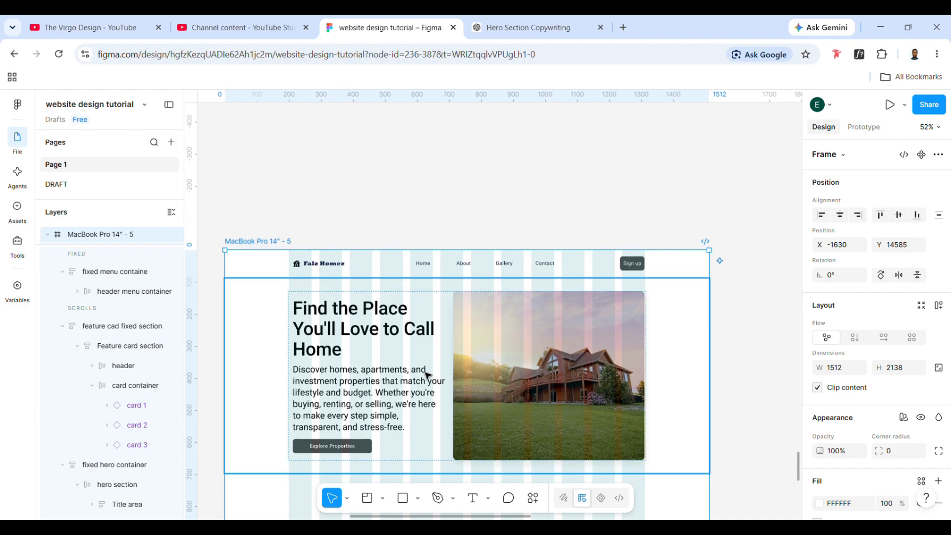
drag(440, 291, 445, 254)
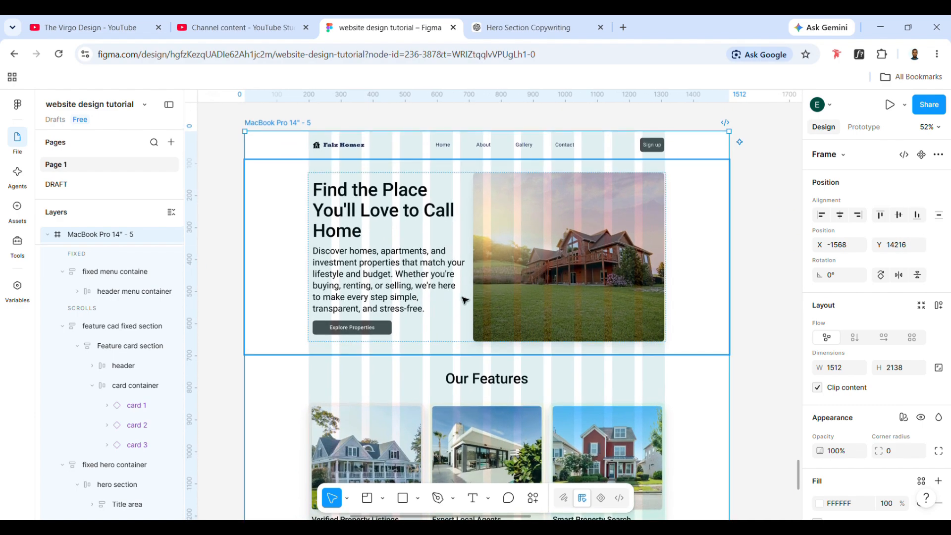
scroll(454, 337, down, 5)
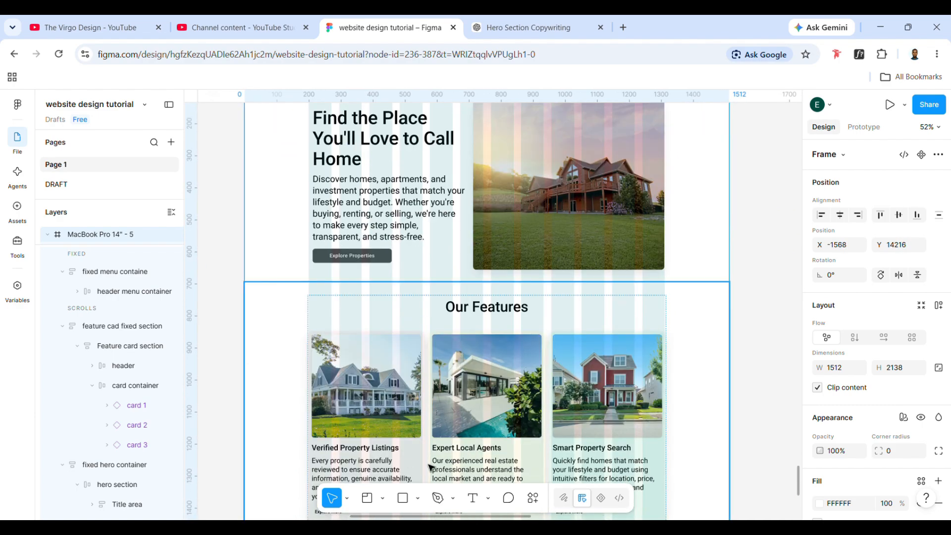
scroll(439, 409, down, 2)
scroll(440, 409, up, 1)
drag(439, 409, 442, 389)
scroll(453, 456, down, 1)
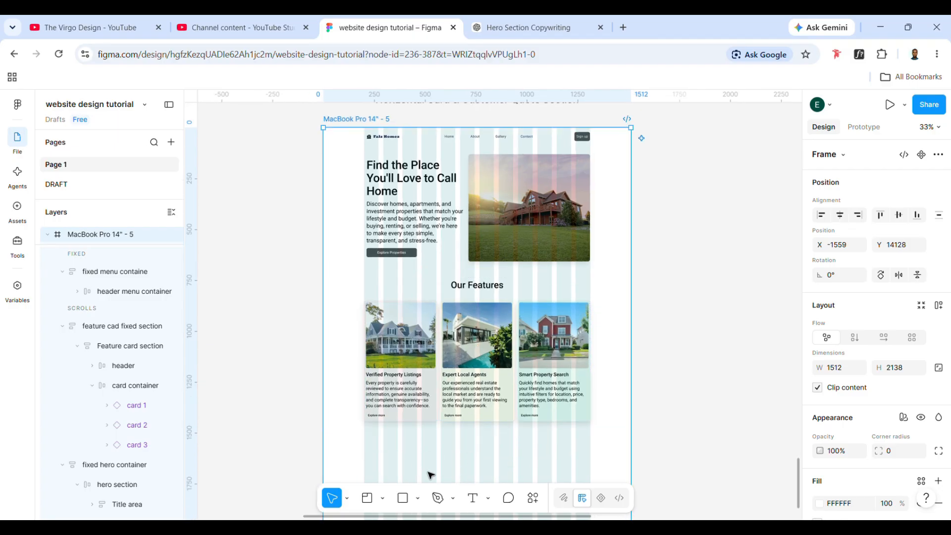
- Move the three website copy text blocks down the canvas to just outside the MacBook Pro 14" - 5 frame, near its feature cards
scroll(430, 475, down, 1)
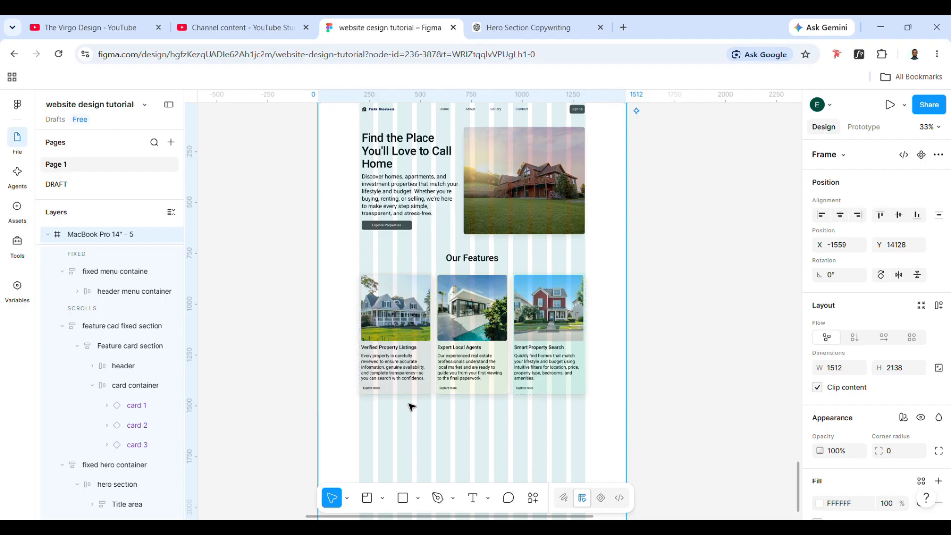
scroll(412, 425, left, 5)
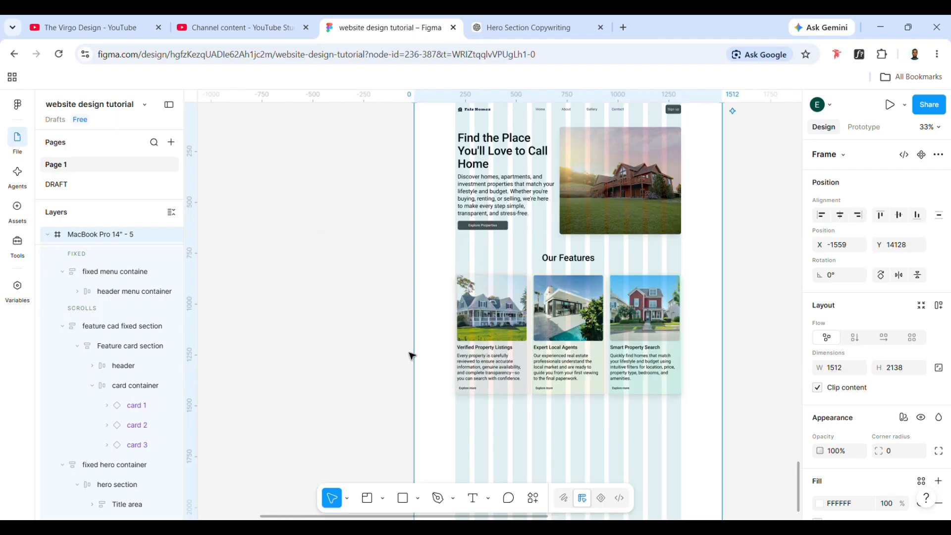
scroll(412, 372, up, 4)
scroll(411, 356, left, 1)
scroll(411, 355, up, 2)
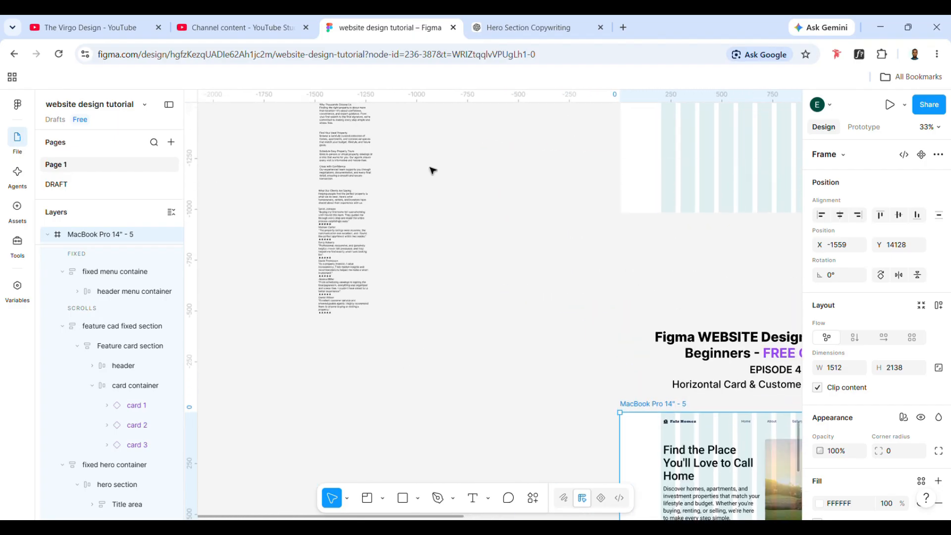
drag(282, 137, 394, 312)
drag(428, 355, 323, 91)
scroll(384, 312, down, 5)
drag(340, 132, 420, 476)
scroll(420, 477, down, 6)
scroll(420, 476, right, 1)
scroll(420, 476, down, 1)
scroll(420, 477, right, 1)
drag(380, 240, 445, 356)
scroll(445, 355, right, 2)
scroll(445, 355, right, 1)
drag(335, 273, 382, 262)
scroll(382, 262, right, 2)
scroll(382, 262, up, 1)
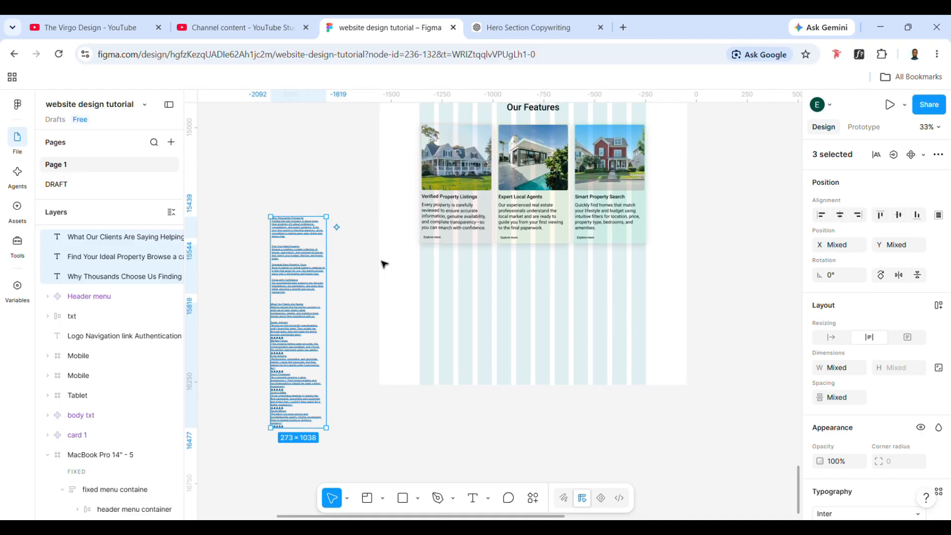
click(425, 351)
- Extend the bottom edge of the MacBook Pro 14" - 5 frame downward for more room below the feature cards
scroll(425, 350, down, 2)
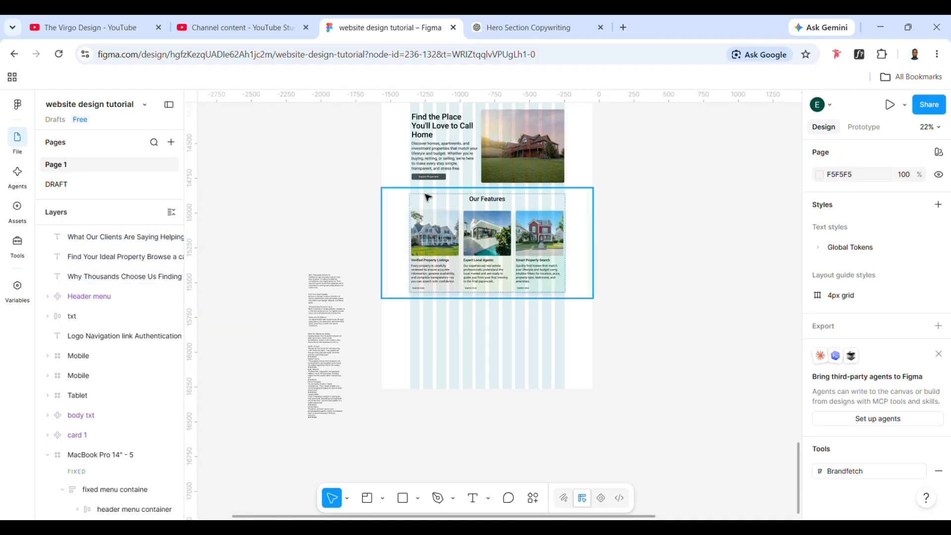
scroll(427, 196, up, 1)
click(414, 145)
drag(468, 454, 468, 529)
scroll(468, 301, up, 6)
click(467, 269)
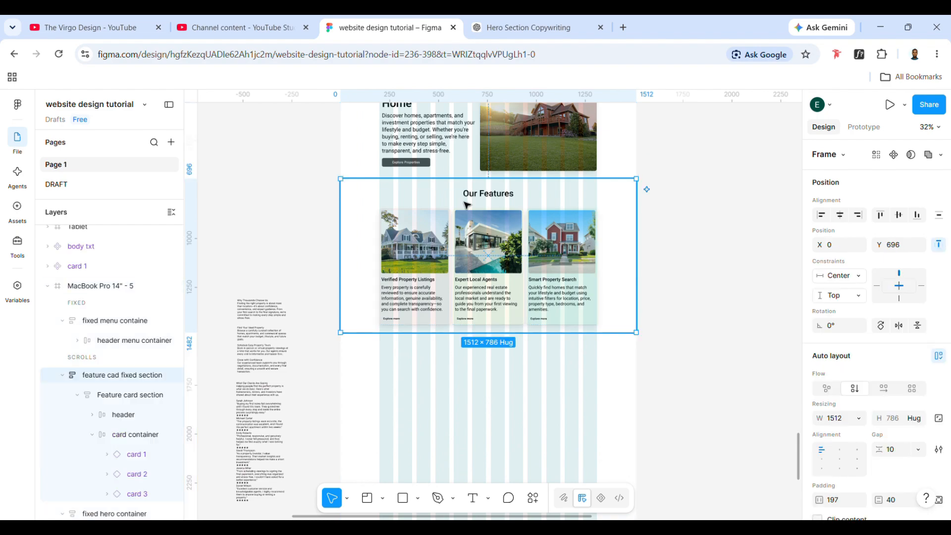
click(434, 275)
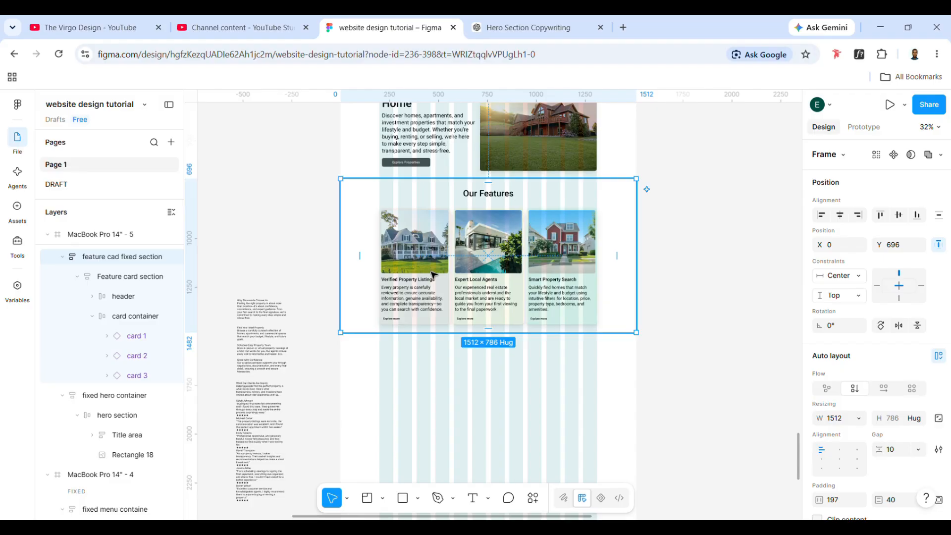
click(439, 141)
click(439, 140)
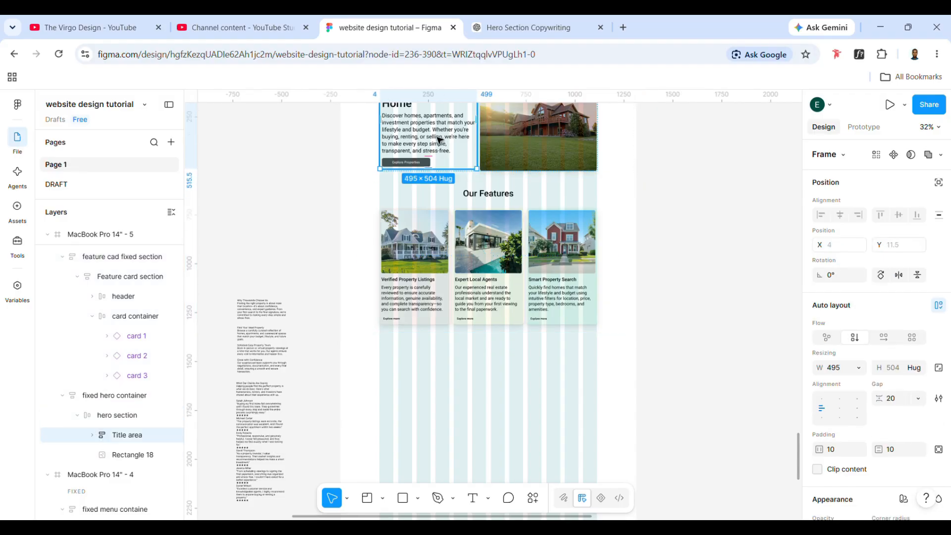
key(ctrl+d)
key(ctrl+z)
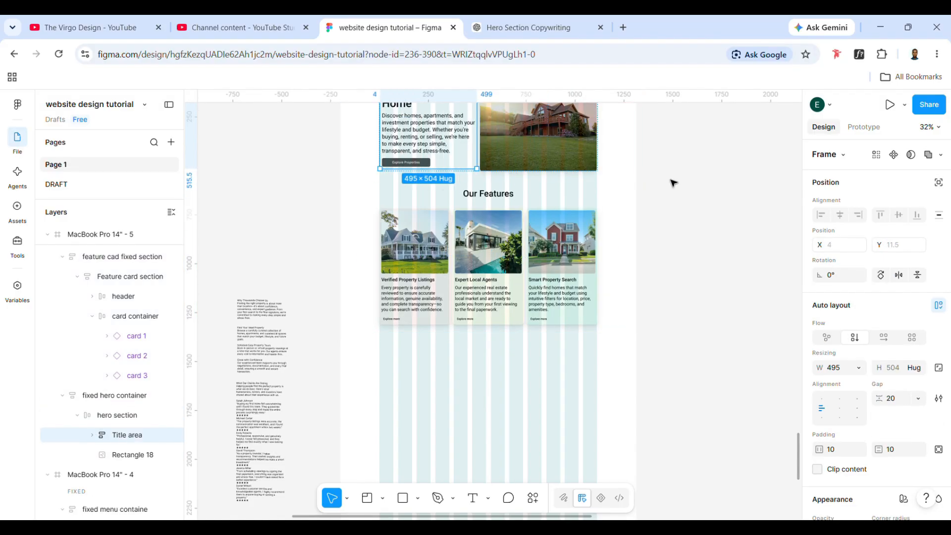
- Duplicate the hero section and place the copy on the empty canvas outside the frame, beside the website copy text
click(672, 183)
double_click(584, 147)
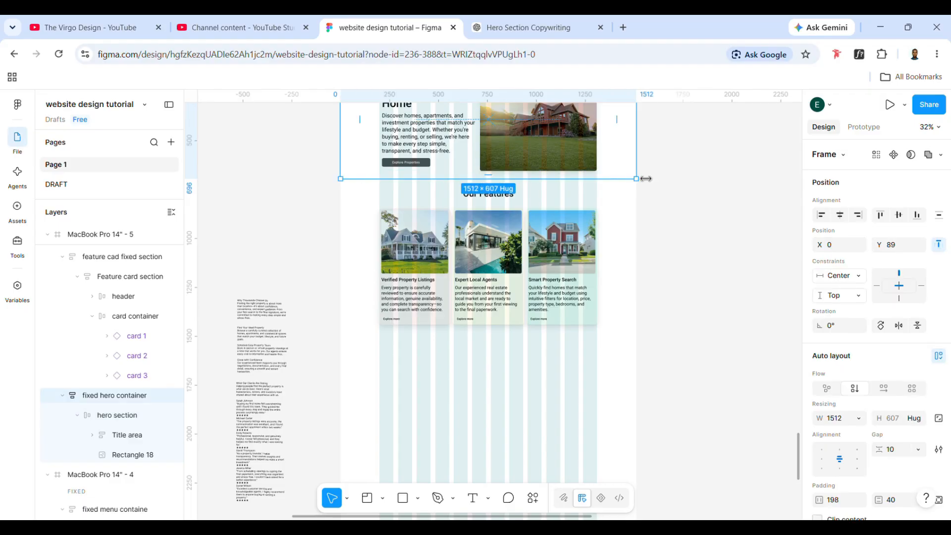
click(623, 171)
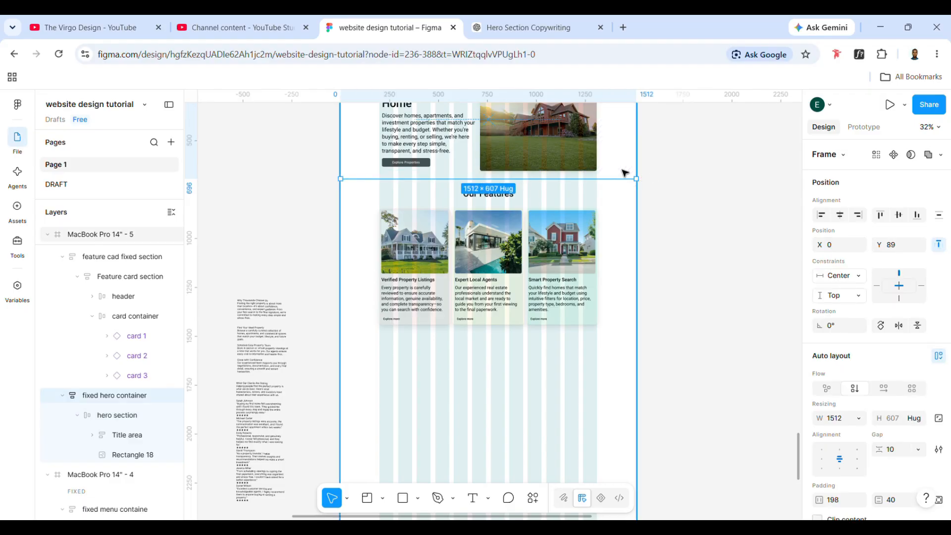
double_click(506, 138)
key(ctrl+d)
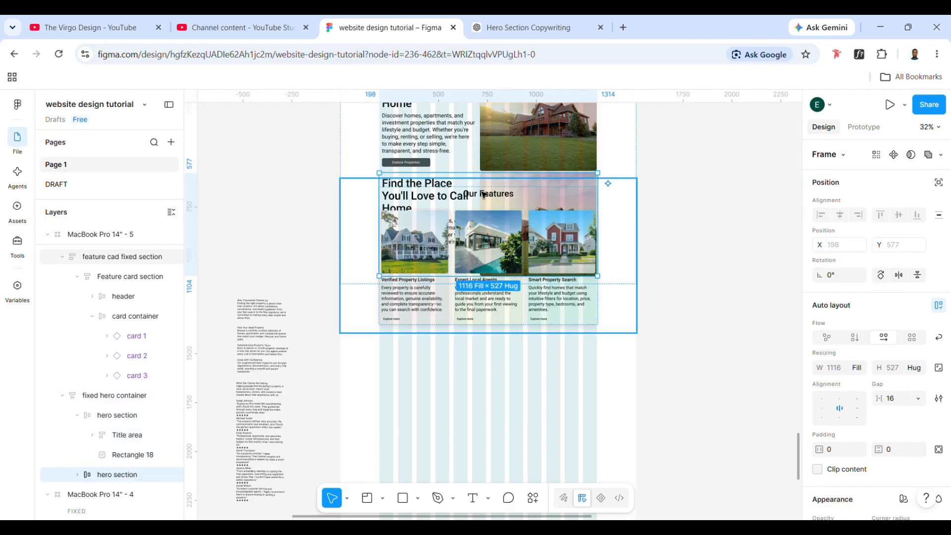
drag(484, 194, 262, 393)
scroll(263, 393, left, 2)
drag(348, 380, 346, 426)
- Place a copy of the Our Features header in the empty area of the frame below the feature cards
double_click(740, 202)
double_click(740, 202)
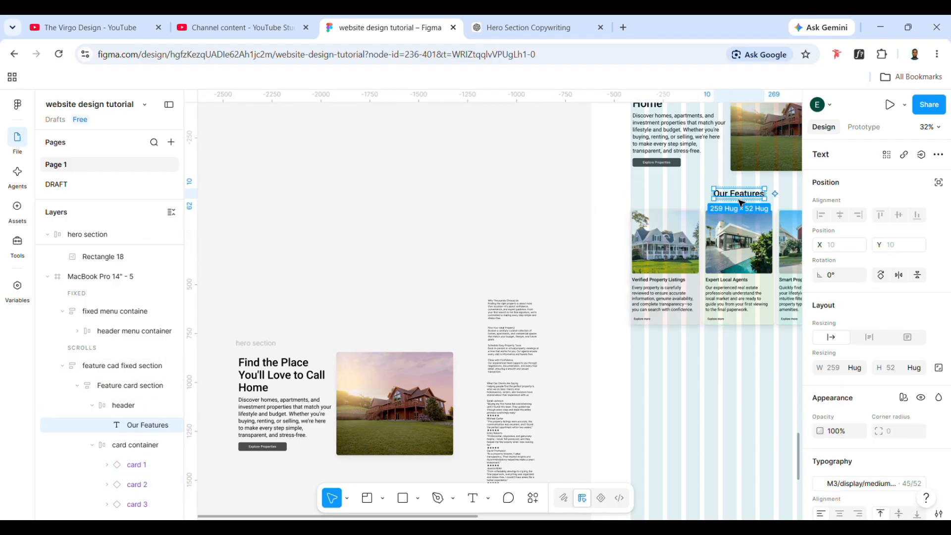
click(696, 208)
double_click(740, 203)
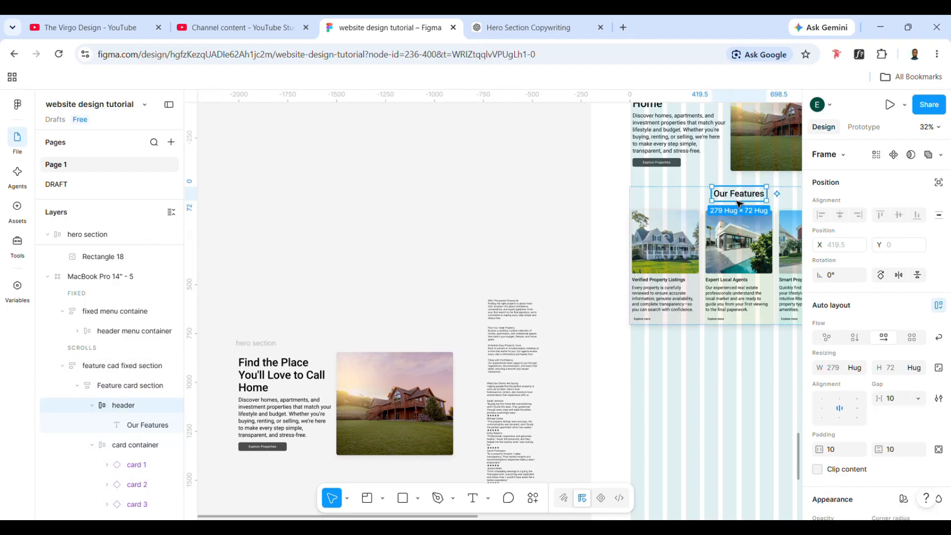
drag(740, 202, 699, 369)
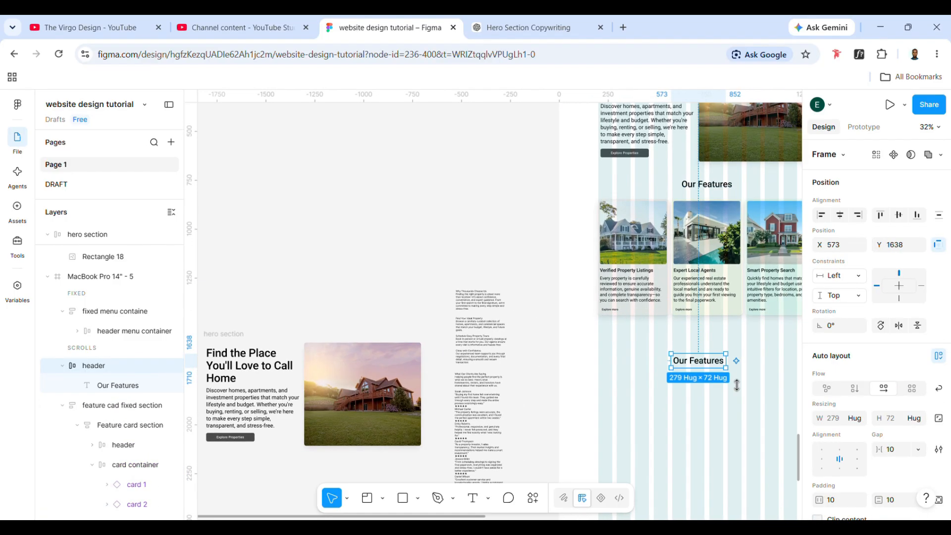
scroll(736, 383, right, 2)
mouse_move(638, 350)
mouse_down()
mouse_move(656, 353)
mouse_move(647, 350)
mouse_up()
- Cut the line "Why Thousands Choose Us" from the first website copy text block
scroll(406, 282, up, 5)
click(438, 273)
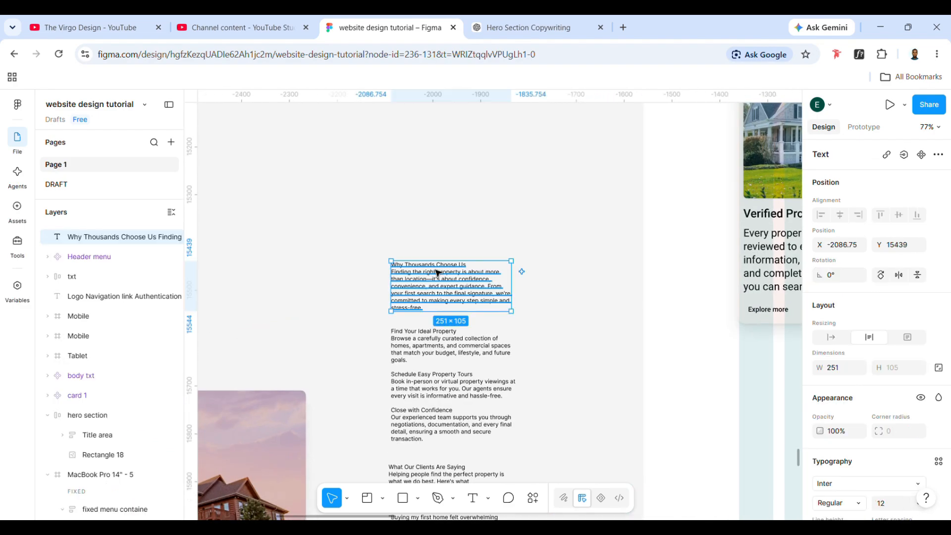
double_click(438, 273)
drag(466, 265, 409, 272)
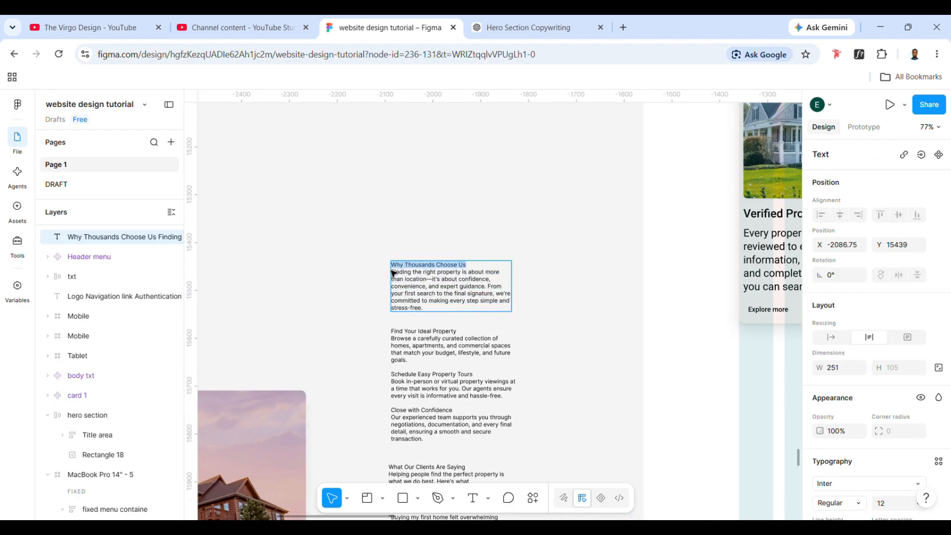
key(BackSpace)
- Replace the copied header's text below the feature cards with "Why Thousands Choose Us"
scroll(393, 272, right, 9)
scroll(393, 271, down, 3)
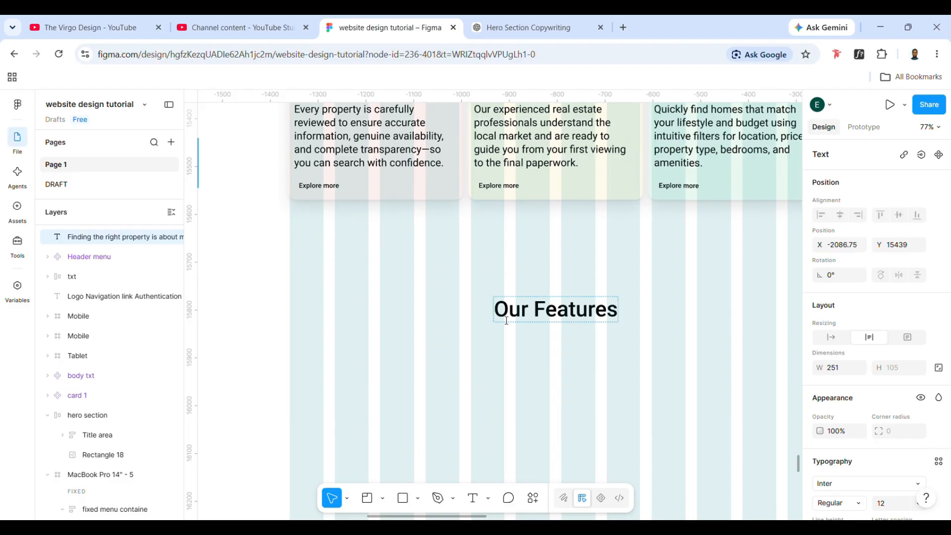
double_click(506, 320)
triple_click(515, 316)
click(521, 312)
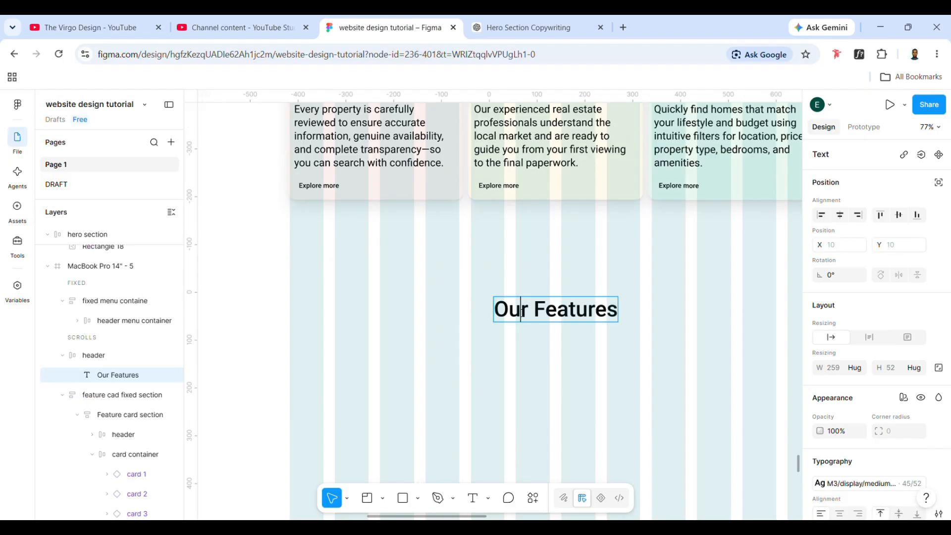
drag(508, 312, 630, 313)
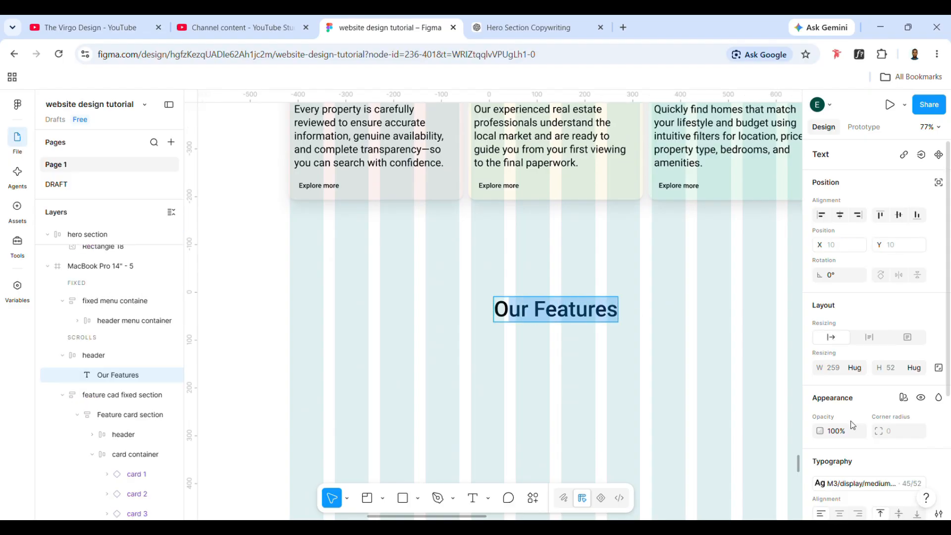
scroll(853, 425, down, 1)
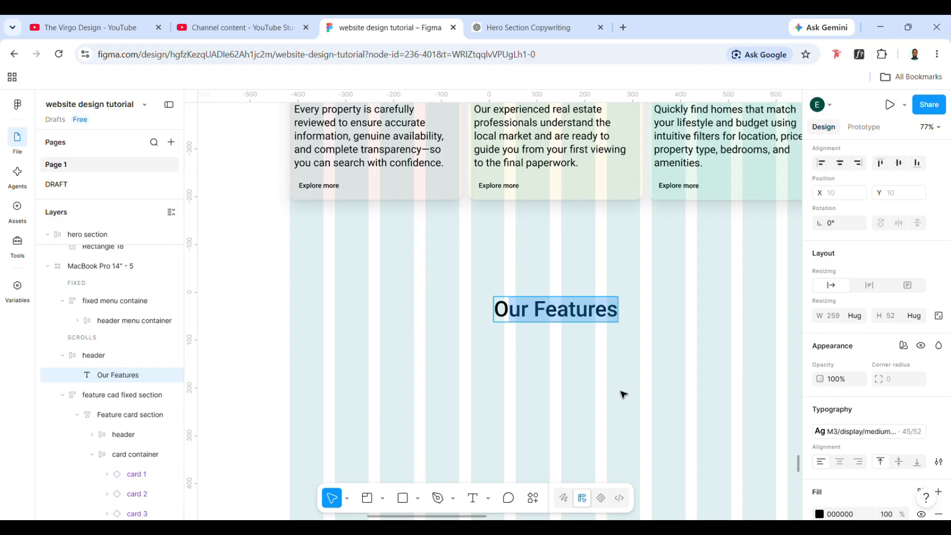
text(Why Thousands Choose Us)
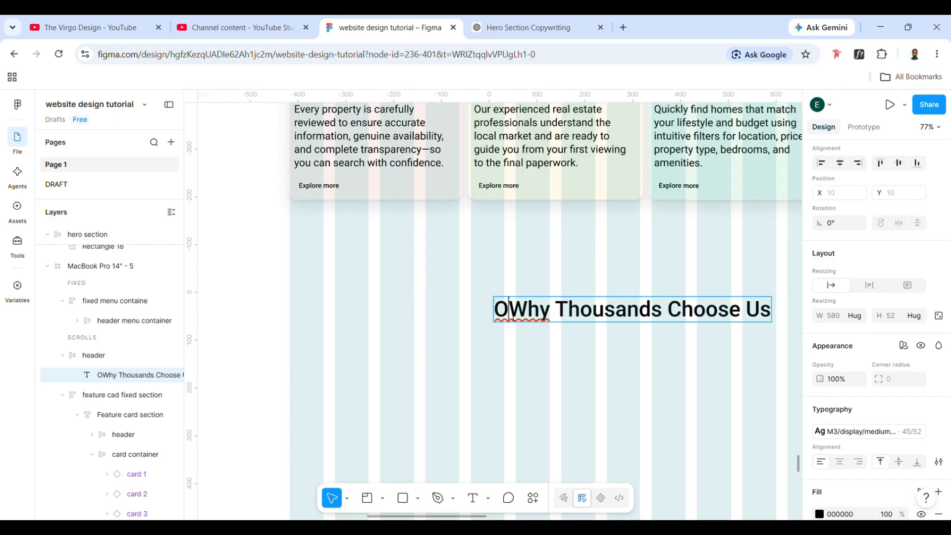
key(BackSpace)
- Reposition the Why Thousands Choose Us header below the feature cards, at about X 515, Y 1625
click(449, 345)
scroll(449, 344, down, 3)
click(516, 381)
click(539, 319)
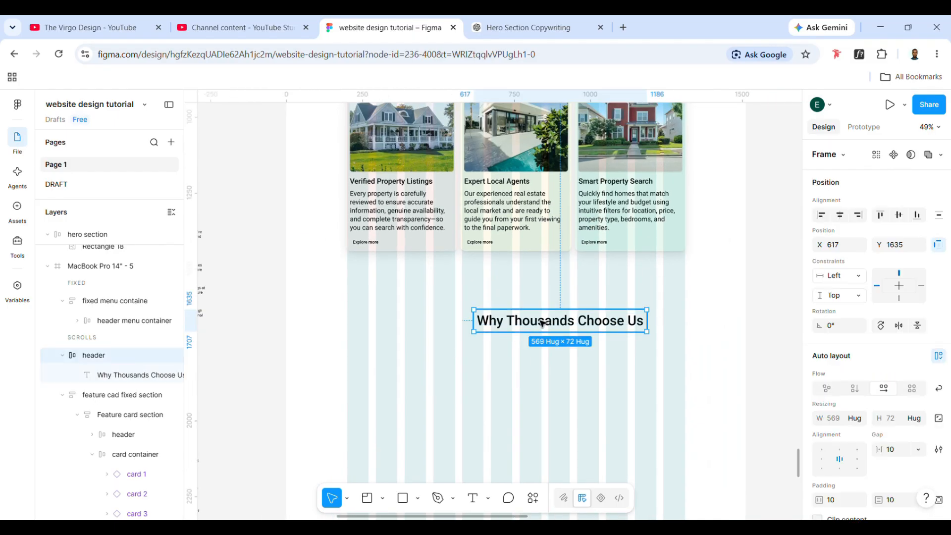
drag(542, 323, 508, 320)
scroll(516, 322, right, 1)
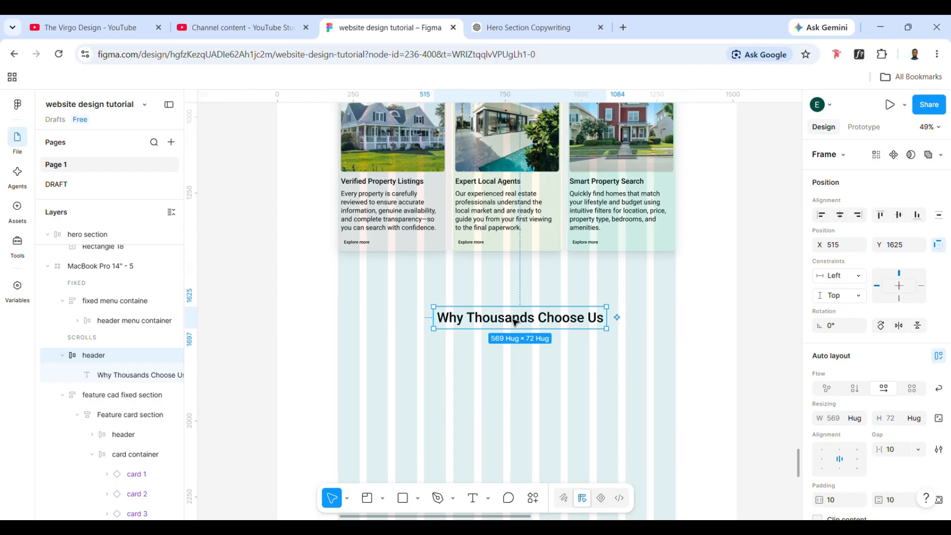
click(473, 231)
click(473, 230)
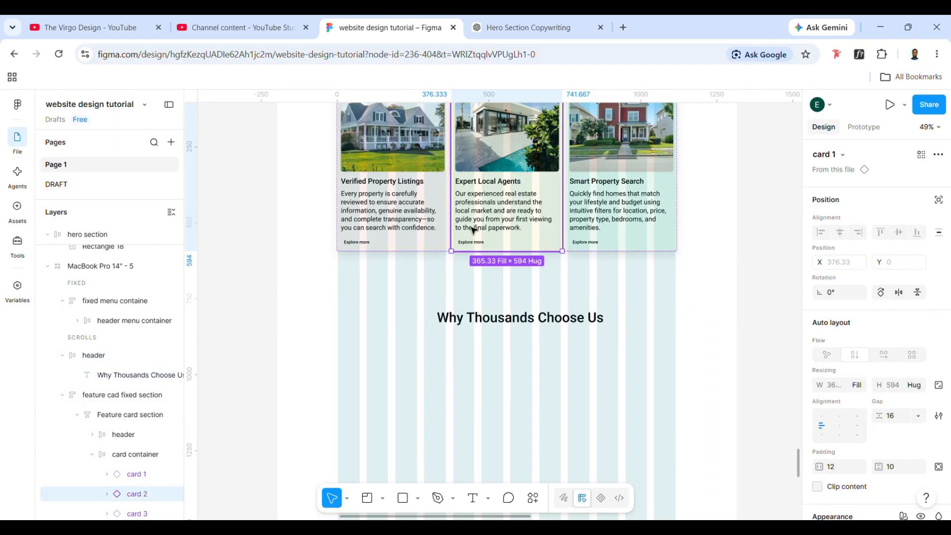
click(473, 231)
click(473, 231)
- Duplicate the body text of the hero section copy and place the duplicate directly below the Why Thousands Choose Us header
scroll(473, 230, down, 2)
scroll(473, 231, left, 6)
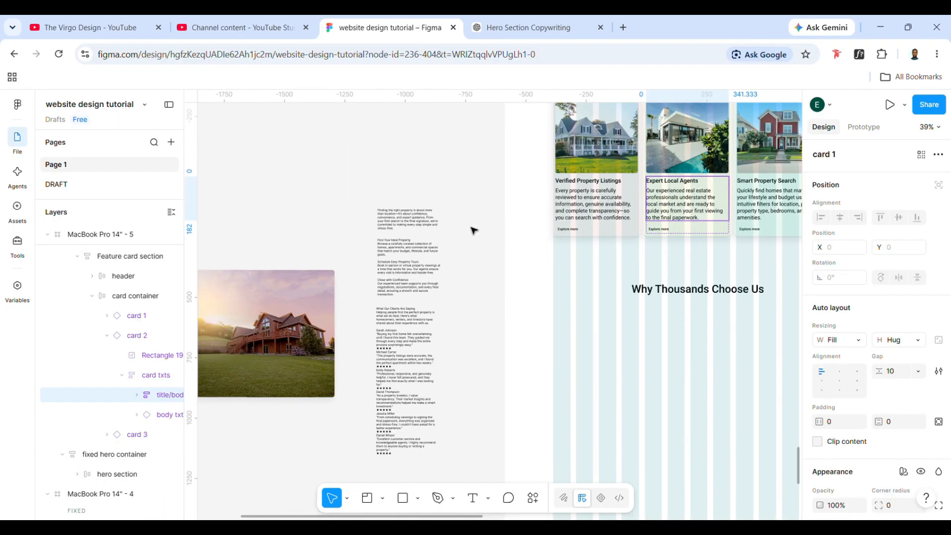
click(379, 254)
click(374, 259)
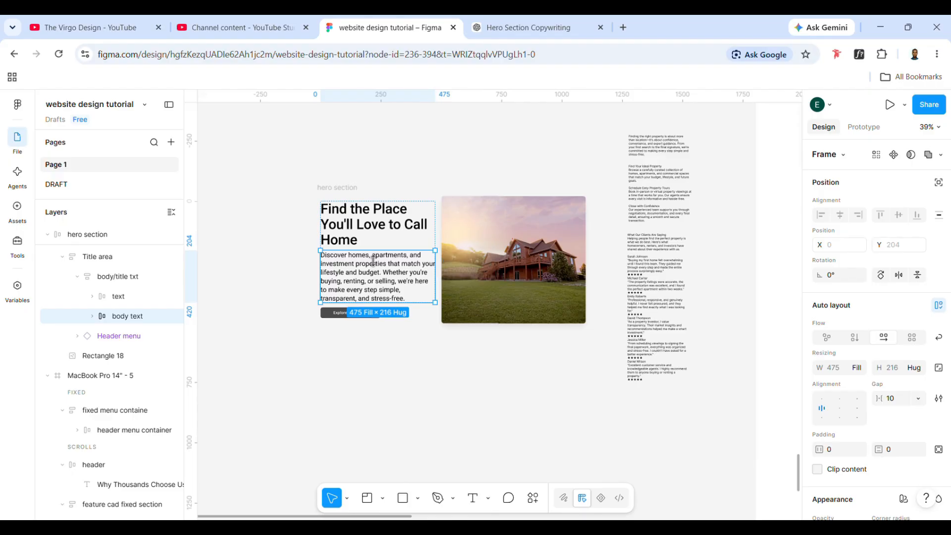
key(ctrl+d)
drag(387, 337, 649, 448)
scroll(649, 447, right, 4)
drag(446, 452, 625, 255)
scroll(614, 258, right, 2)
double_click(625, 255)
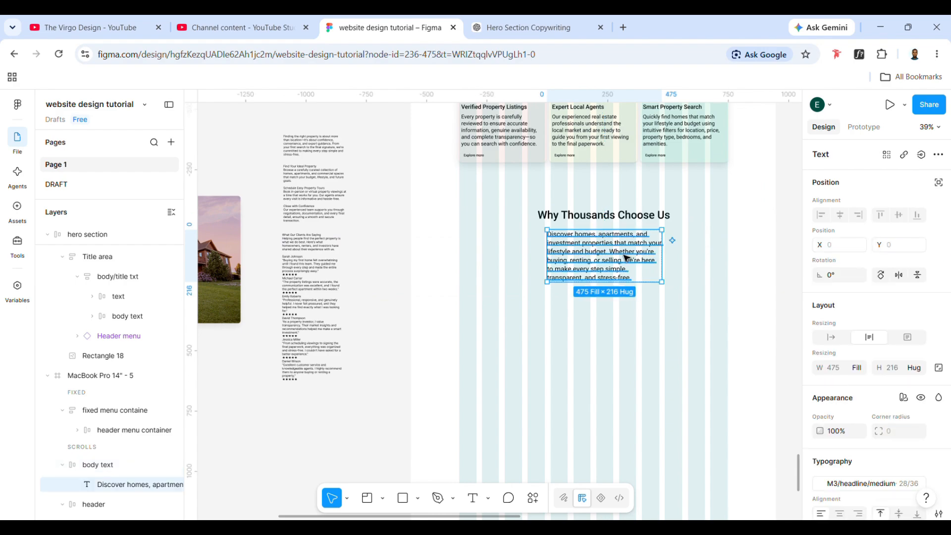
- Replace the duplicated body text under Why Thousands Choose Us with the copy paragraph starting "Finding the right property is about more than location"
scroll(306, 154, up, 3)
double_click(307, 156)
key(ctrl+c)
scroll(297, 132, up, 4)
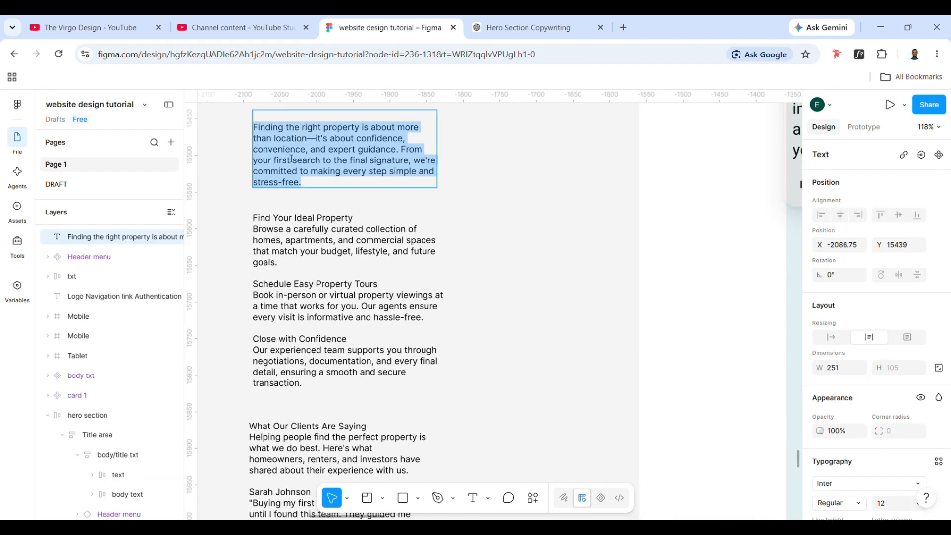
scroll(291, 159, right, 10)
scroll(291, 159, down, 2)
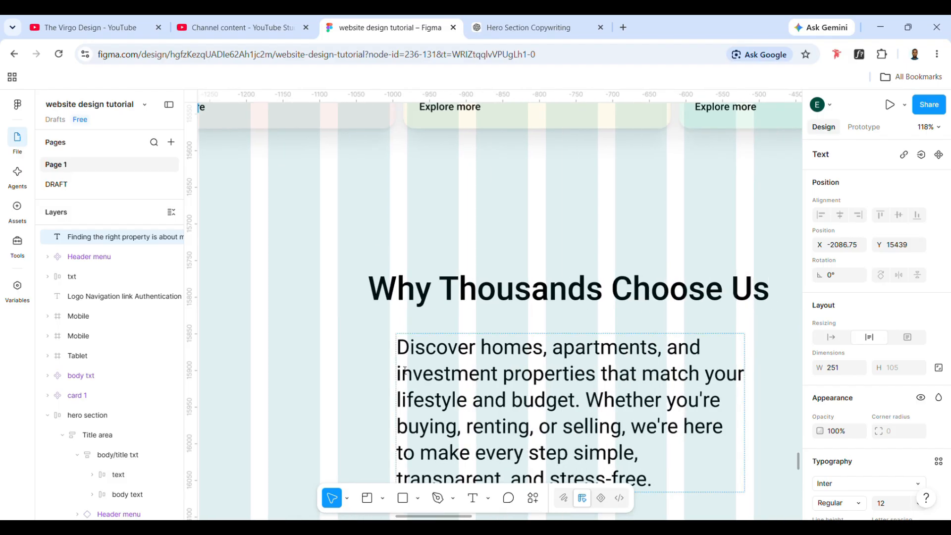
drag(414, 354, 716, 498)
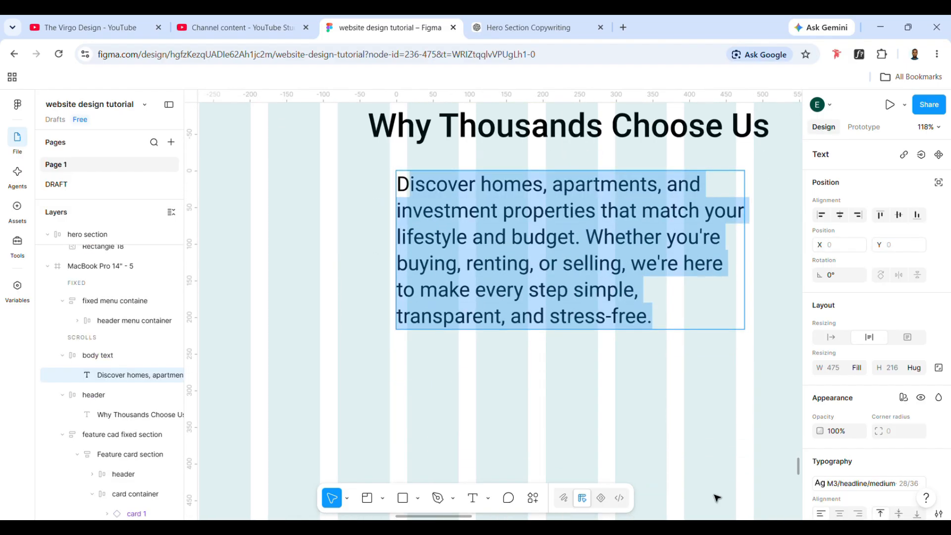
key(ctrl+v)
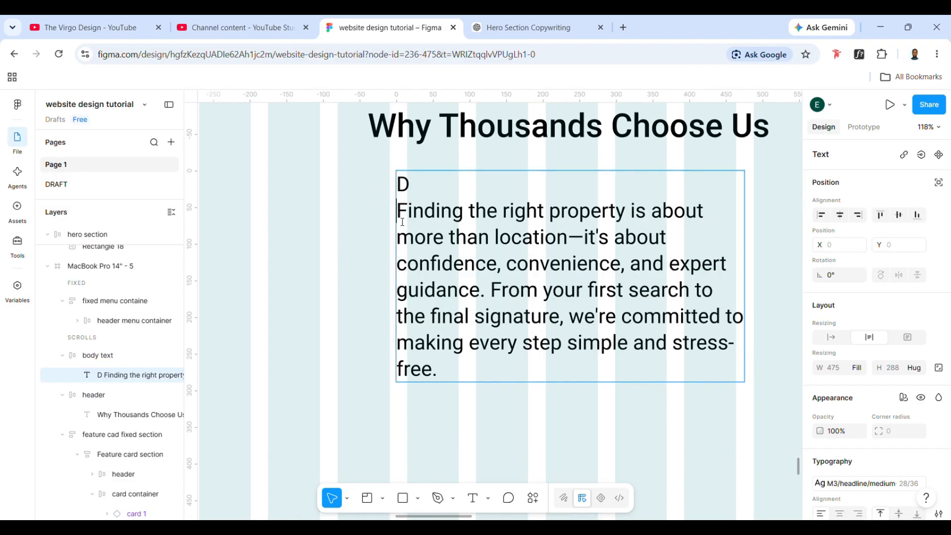
key(BackSpace)
key(BackSpace)
key(Escape)
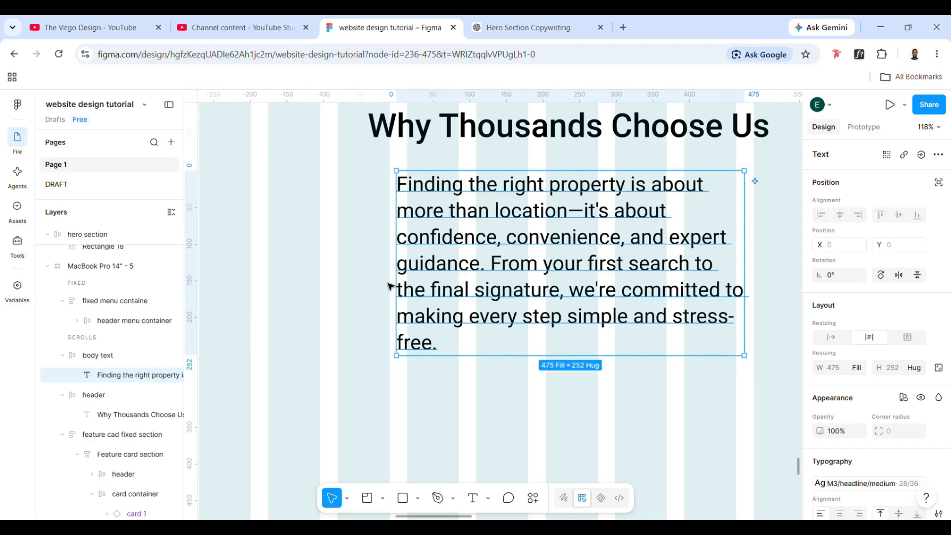
- Widen the text box of the paragraph under Why Thousands Choose Us to about 663
drag(403, 266, 264, 228)
scroll(399, 302, down, 5)
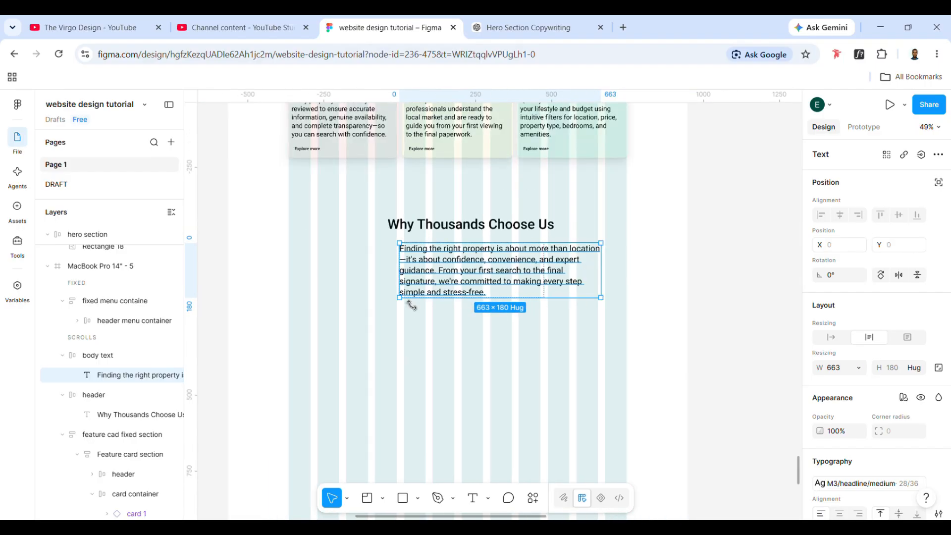
scroll(866, 441, down, 3)
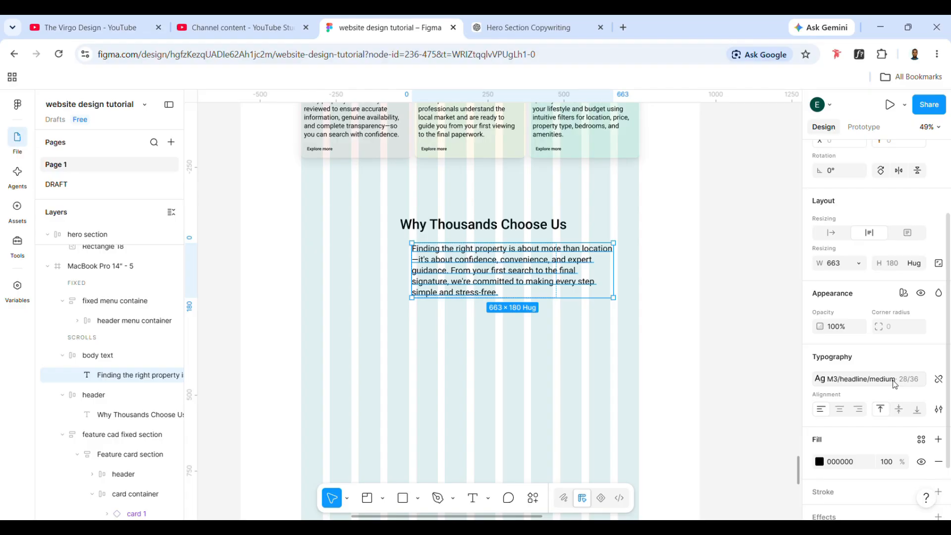
- Apply the M3/headline/small text style to the paragraph under Why Thousands Choose Us and center-align its text
click(875, 379)
scroll(734, 404, down, 5)
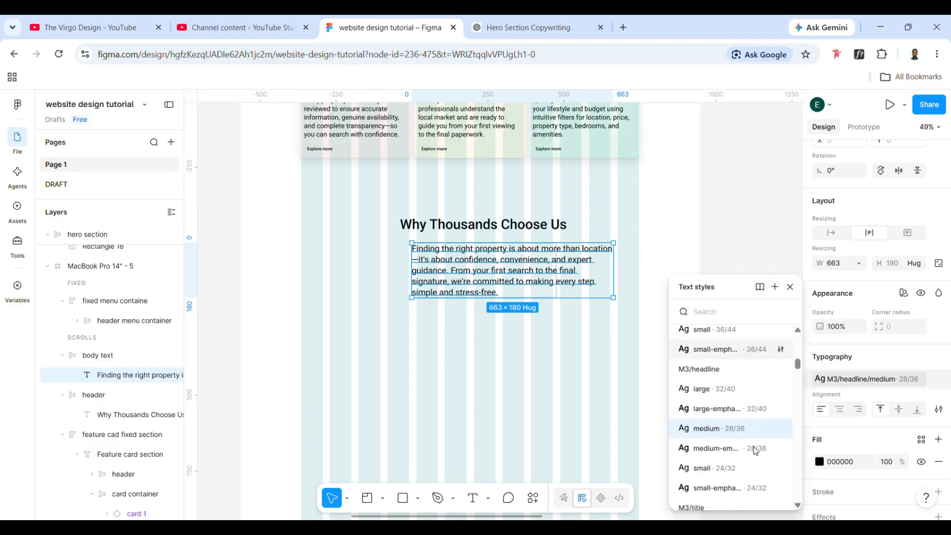
click(722, 416)
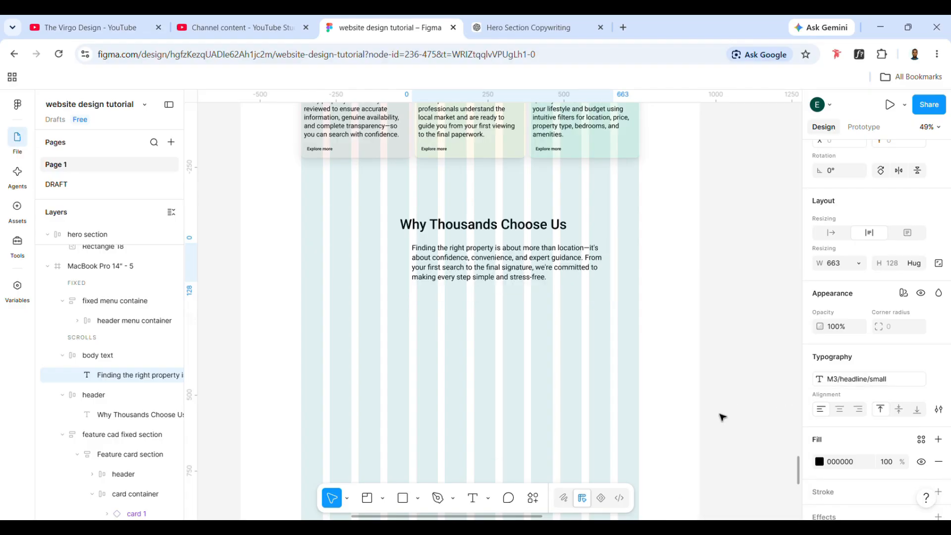
click(452, 333)
click(466, 282)
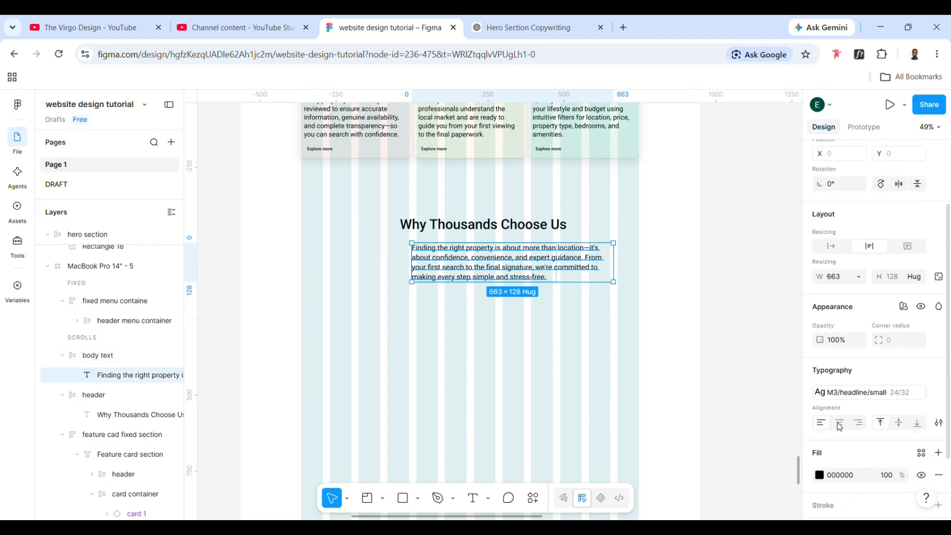
click(839, 426)
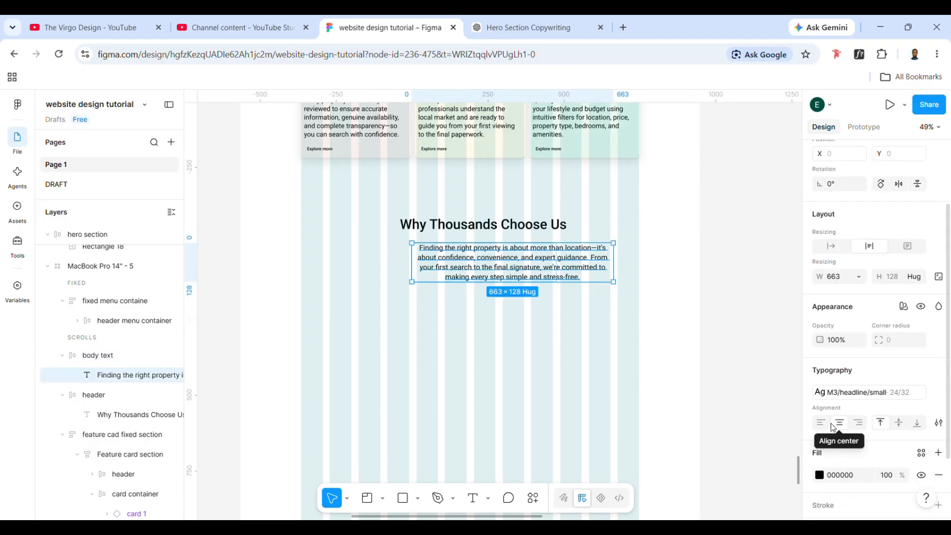
- Set the body text frame's width to hug contents and move it directly under the header, at about X 484, Y 1697
click(392, 287)
click(430, 259)
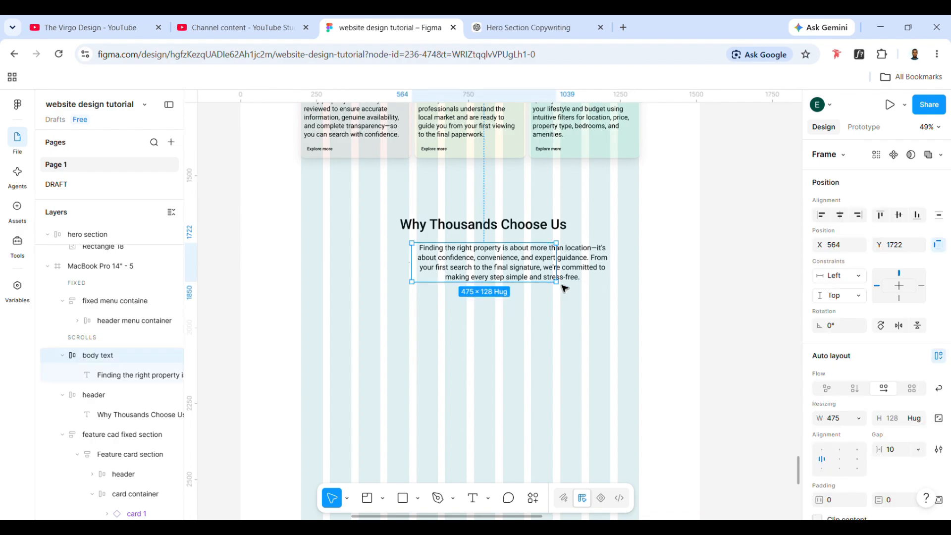
click(858, 418)
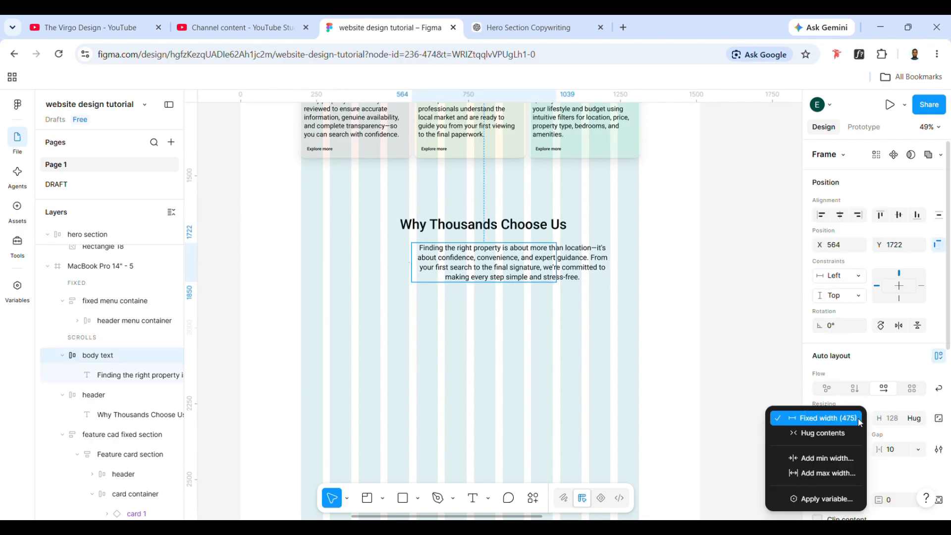
click(845, 429)
drag(490, 274, 470, 270)
- Wrap the Why Thousands Choose Us header and its body text frame together in a vertical auto layout frame
scroll(471, 270, up, 1)
scroll(470, 270, up, 1)
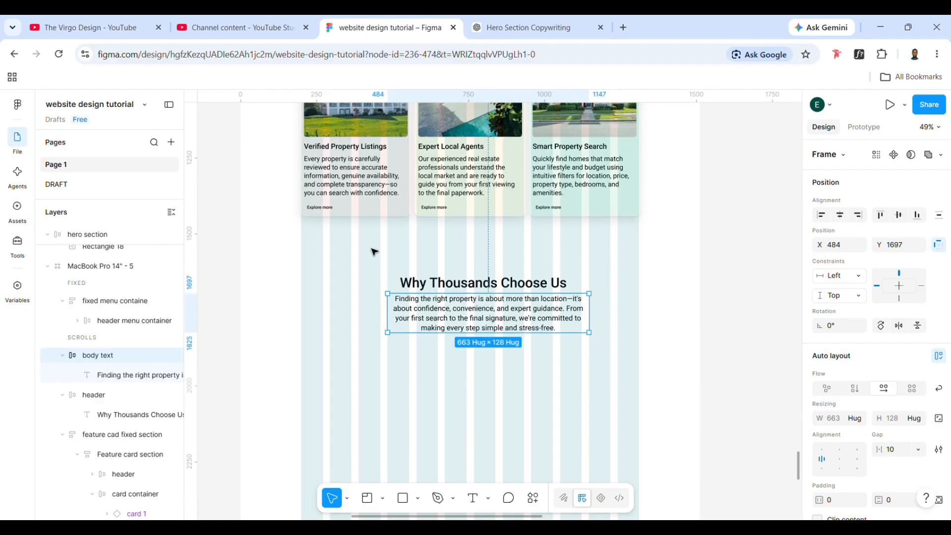
drag(369, 244, 555, 374)
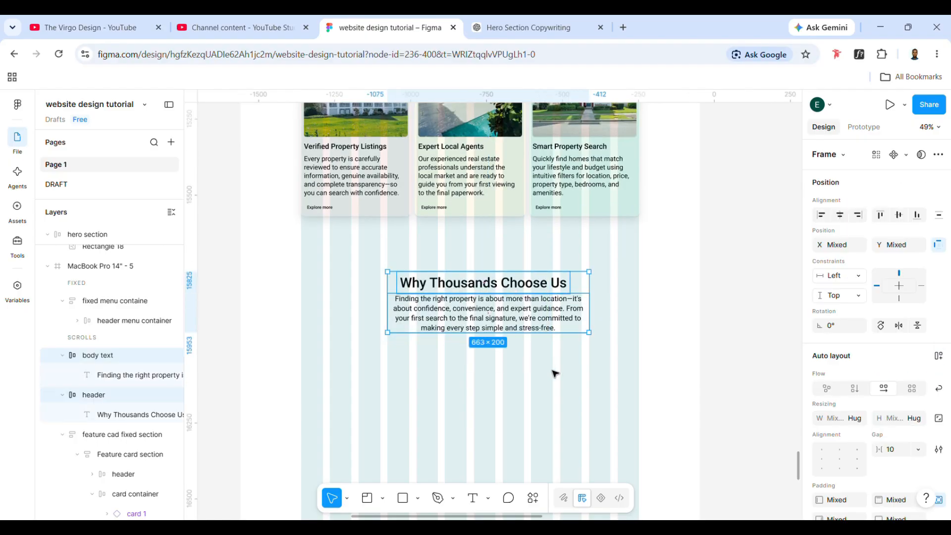
key(shift+a)
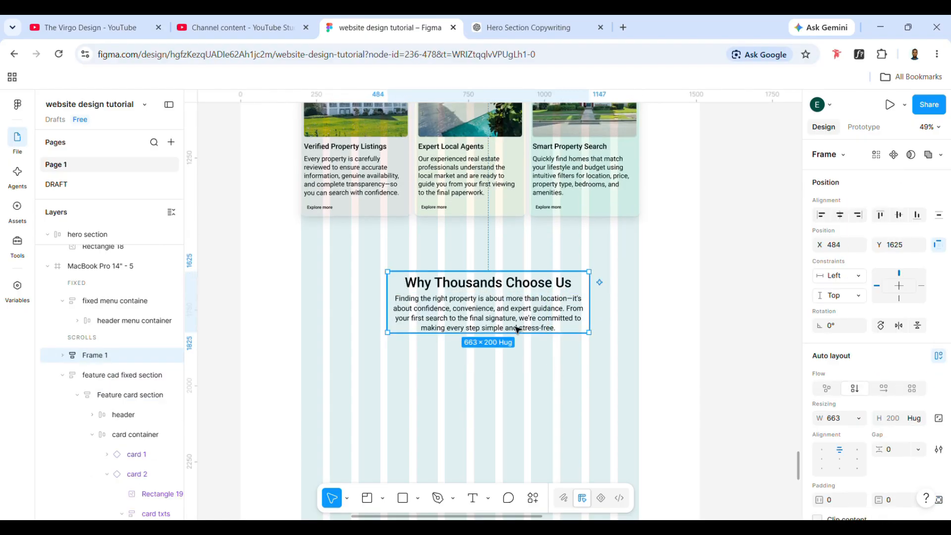
- Rename the new auto layout frame "TRUST Title/body" and center it below the feature cards, at about X 443, Y 1605
double_click(110, 357)
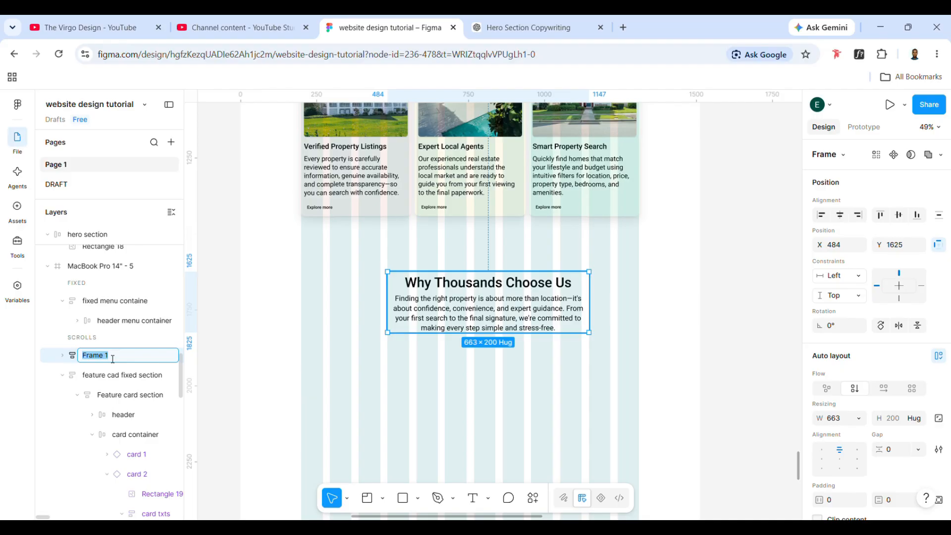
text(TRUST Title/body)
click(538, 366)
drag(516, 319, 498, 299)
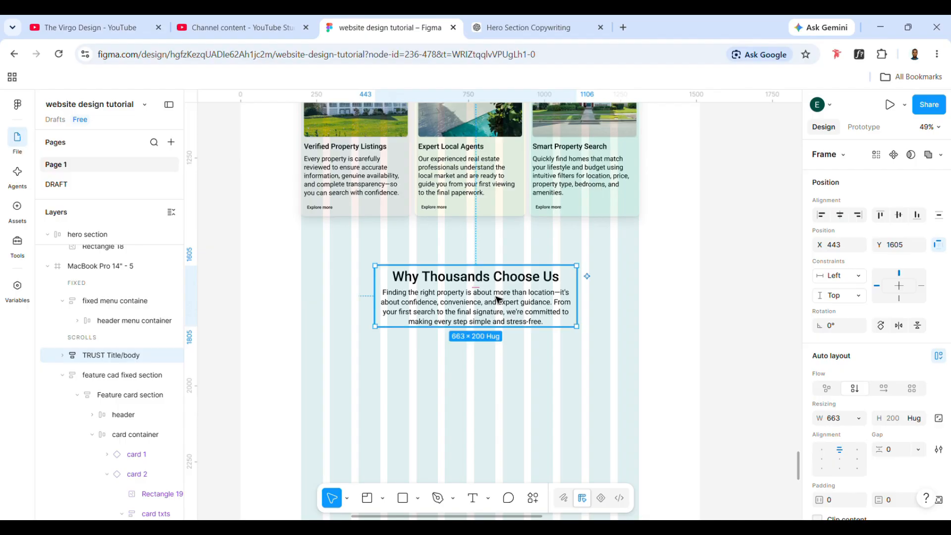
- Move the spare hero section copy into the page frame below the TRUST Title/body text, at about X 200, Y 1910
scroll(495, 317, down, 3)
scroll(347, 297, left, 10)
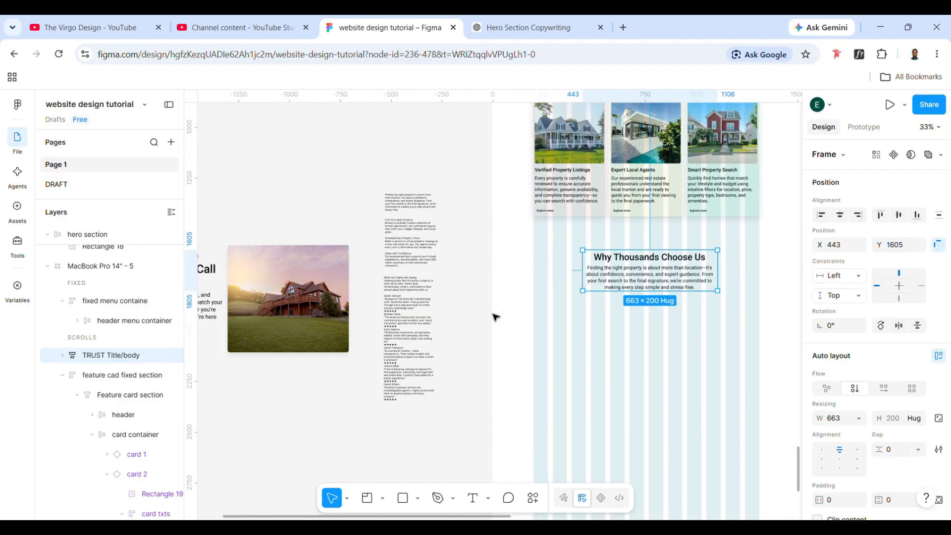
scroll(233, 266, left, 1)
click(241, 236)
mouse_move(265, 279)
mouse_down()
mouse_move(271, 312)
mouse_move(264, 287)
mouse_up()
scroll(264, 287, left, 2)
scroll(264, 288, down, 1)
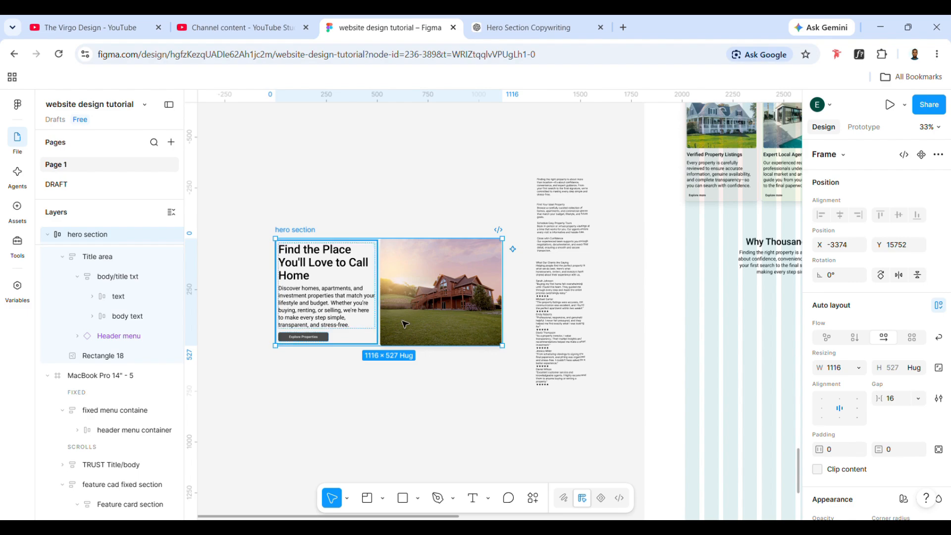
drag(359, 316, 536, 379)
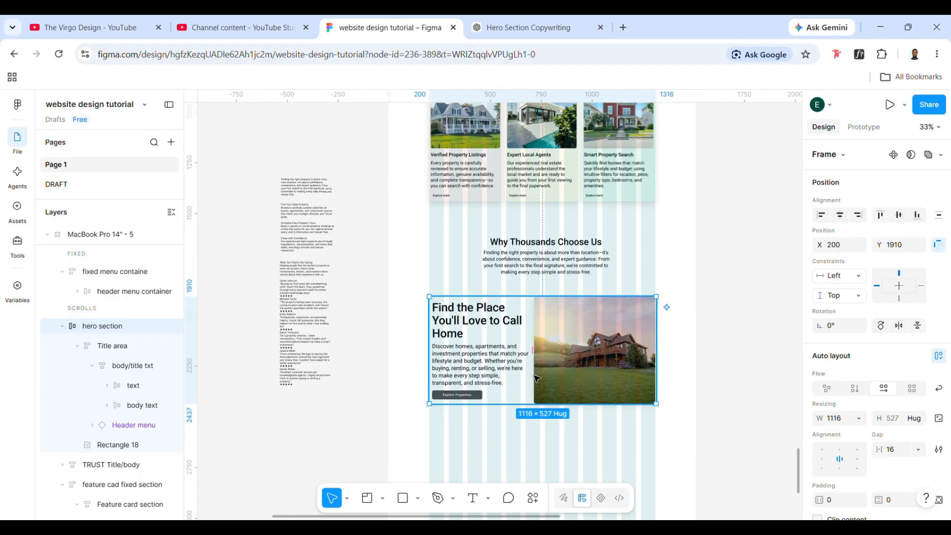
- Replace the moved card's heading with "Find Your Ideal Property" copied from the website copy text block
double_click(478, 326)
double_click(475, 331)
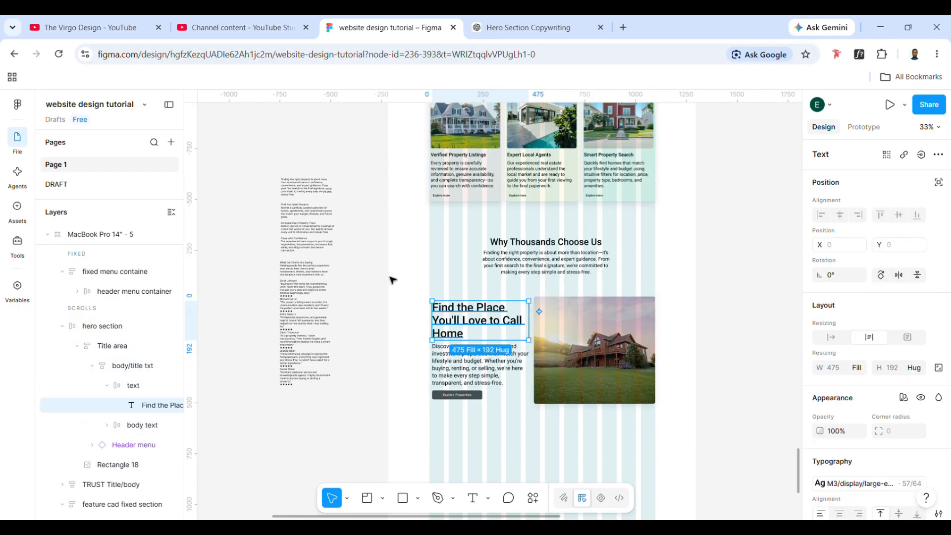
scroll(308, 198, up, 4)
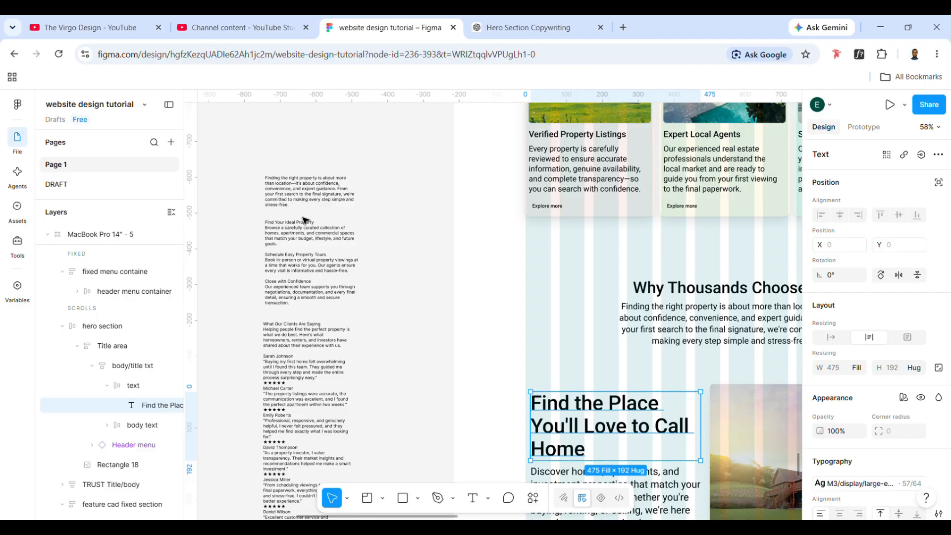
scroll(305, 220, up, 2)
double_click(296, 229)
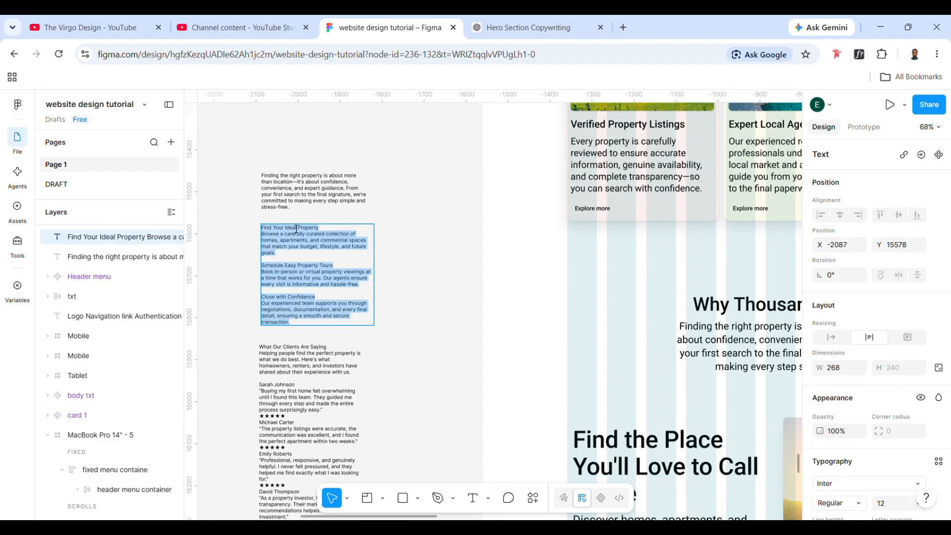
drag(319, 228, 257, 231)
key(ctrl+c)
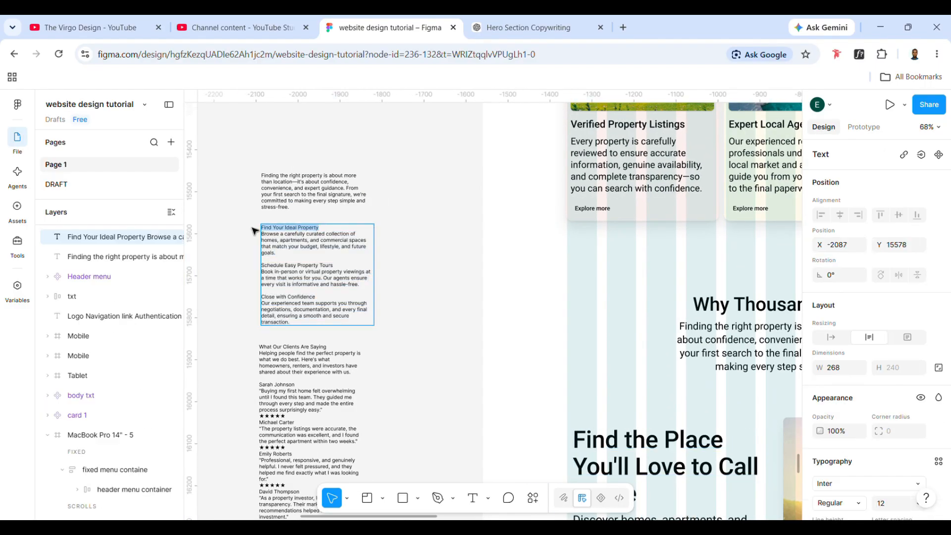
scroll(535, 392, down, 4)
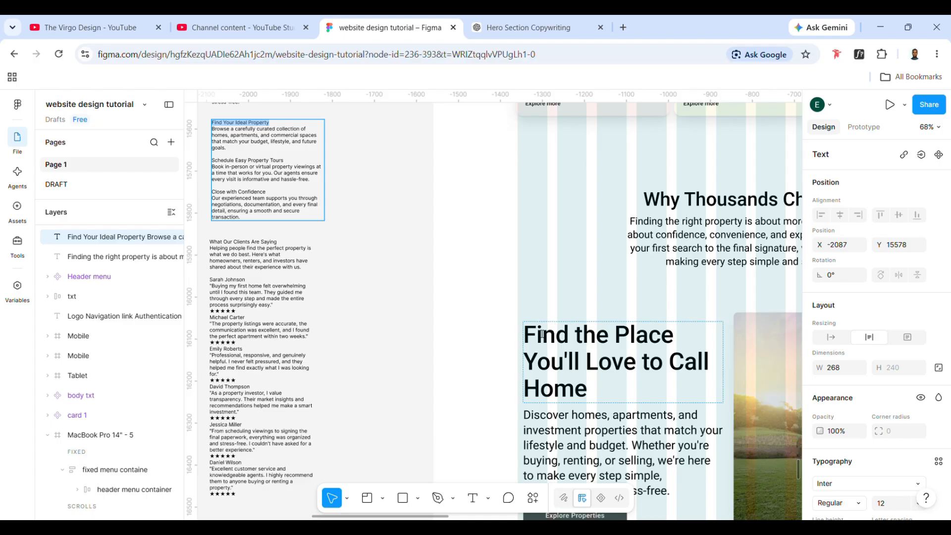
drag(542, 334, 601, 395)
key(ctrl+v)
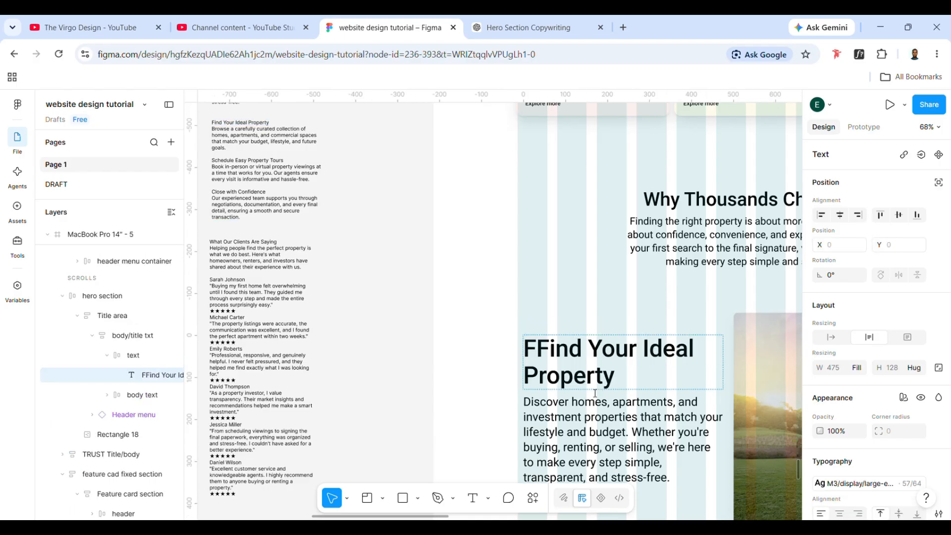
click(536, 348)
key(BackSpace)
key(Escape)
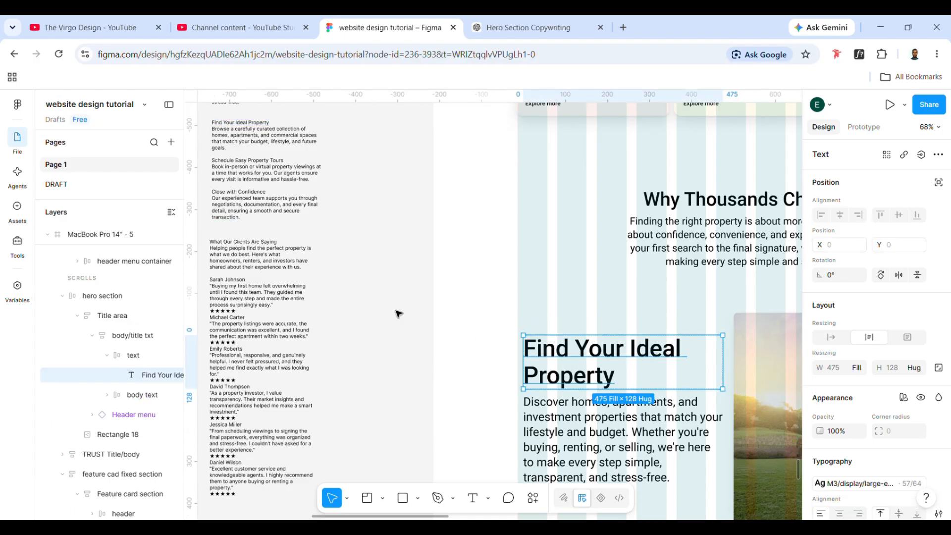
- Replace the card's body text with the "Browse a carefully curated collection of homes…" paragraph copied from the website copy text block
scroll(399, 314, left, 3)
click(355, 275)
key(Return)
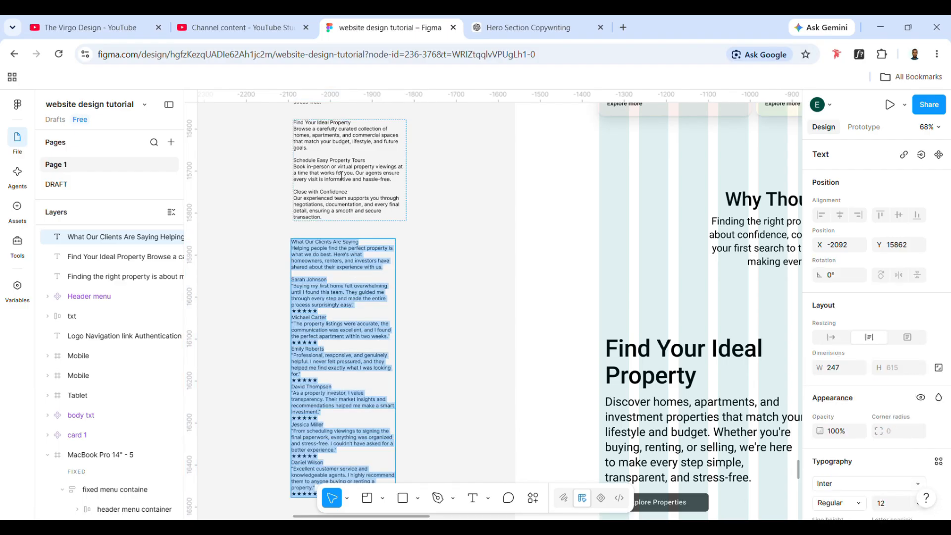
scroll(341, 176, up, 3)
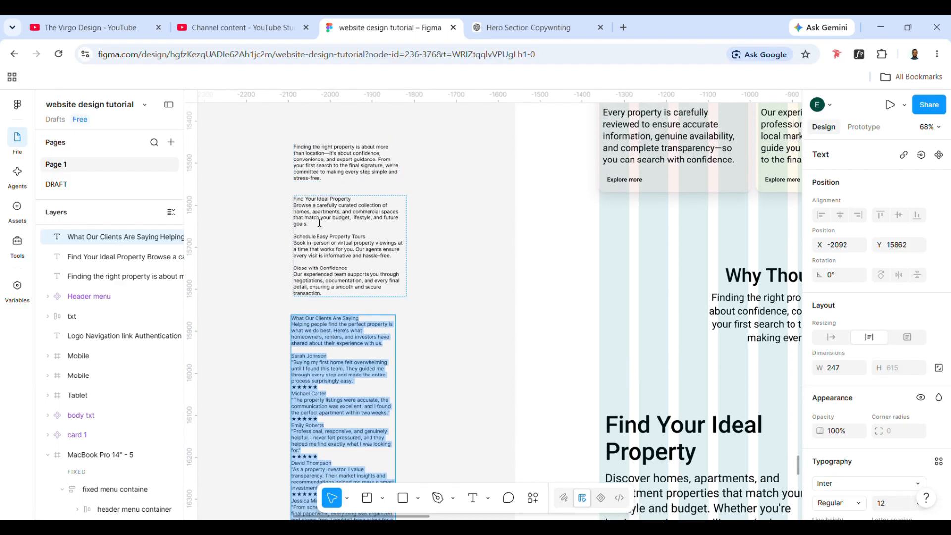
drag(312, 225, 294, 207)
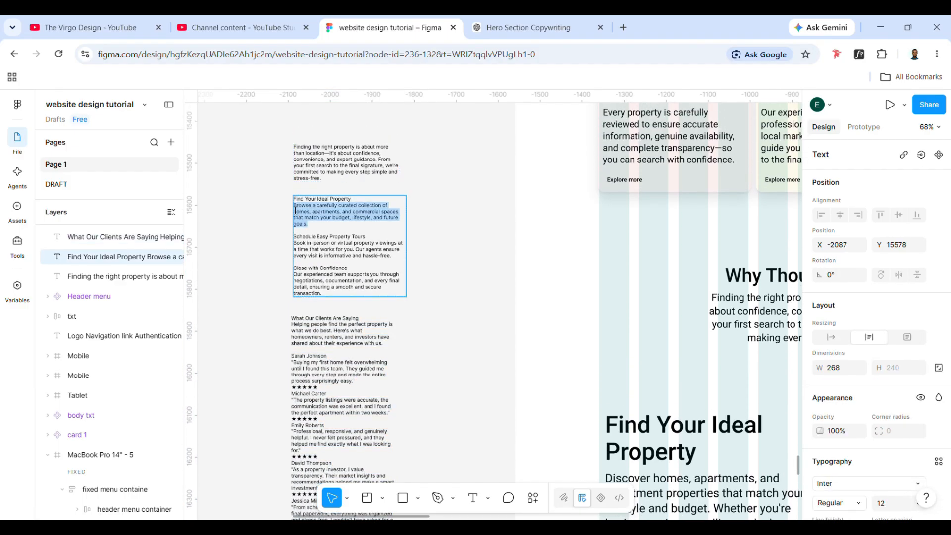
scroll(652, 210, down, 4)
scroll(652, 210, right, 3)
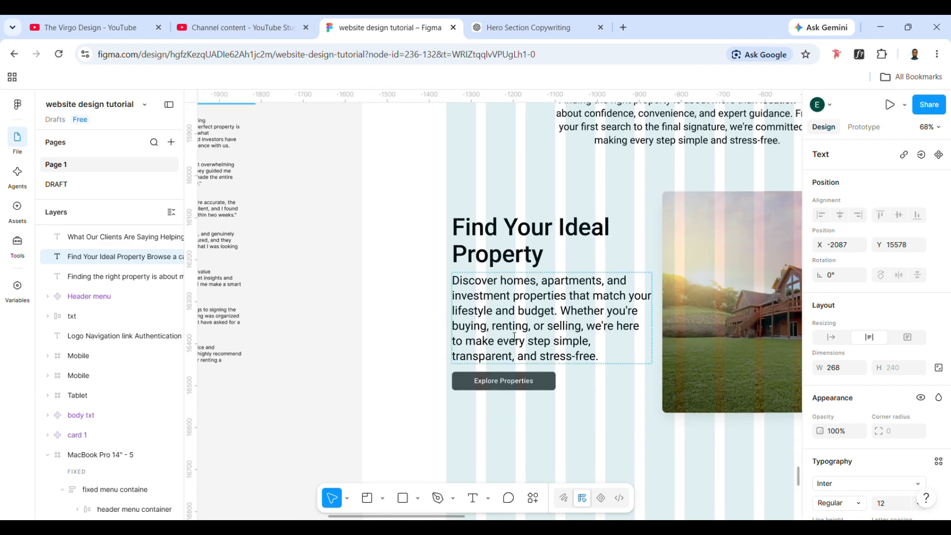
double_click(514, 337)
drag(472, 312, 419, 278)
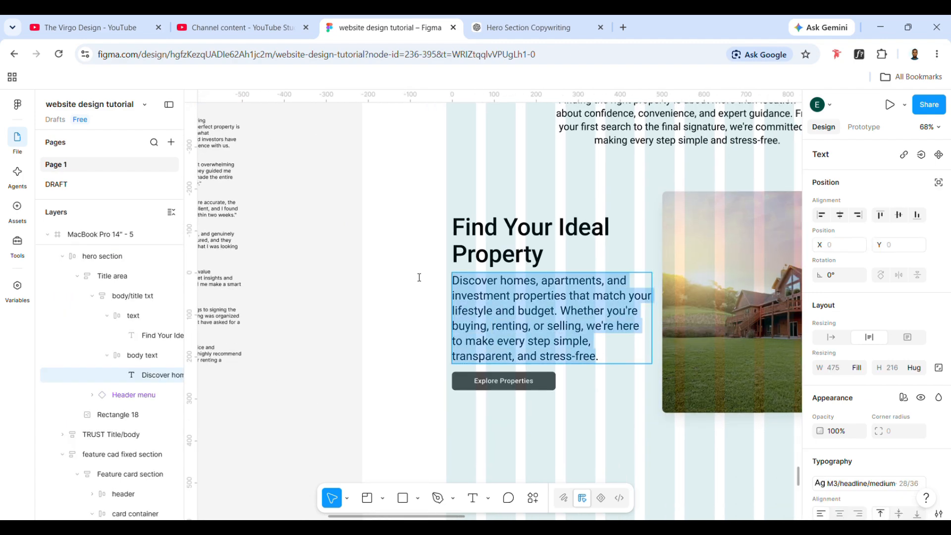
text(Browse a carefully curated collection of homes, apartments, and commercial spaces that match your budget, lifestyle, and future goals..)
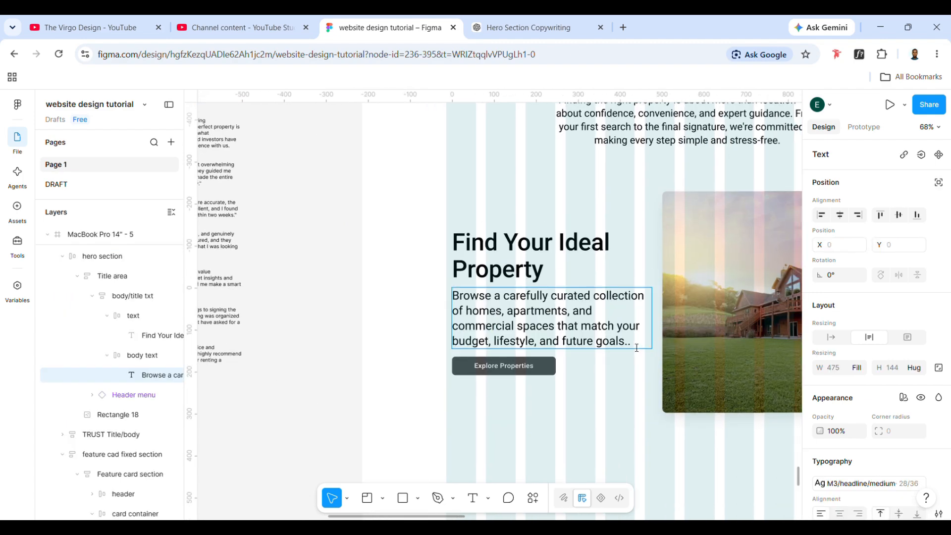
- Resize the house image in the Find Your Ideal Property card to 417 wide by 447 high
click(688, 325)
scroll(644, 357, down, 5)
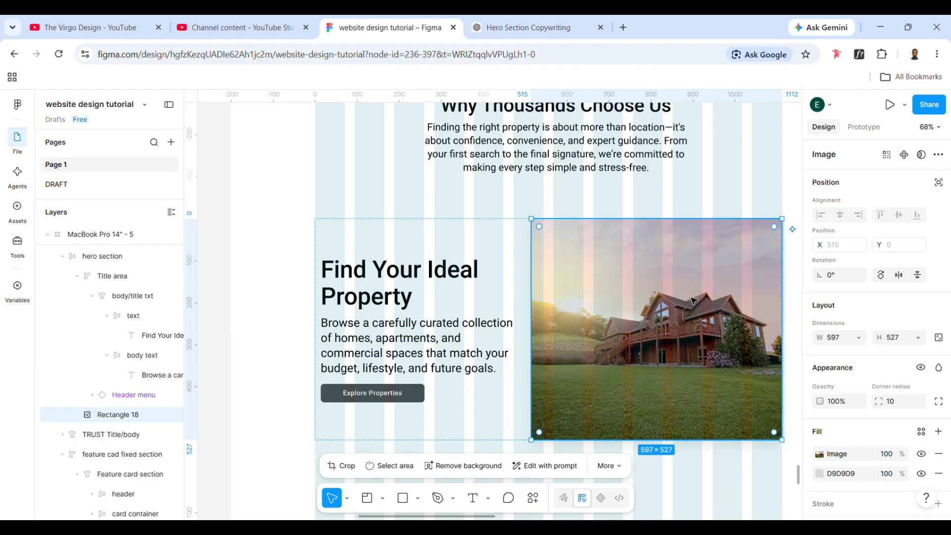
drag(609, 390, 629, 379)
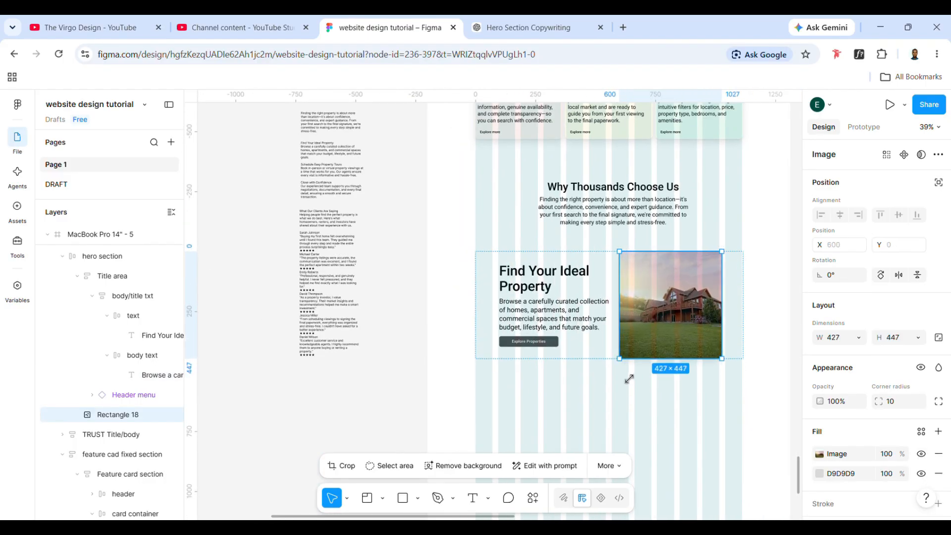
click(837, 339)
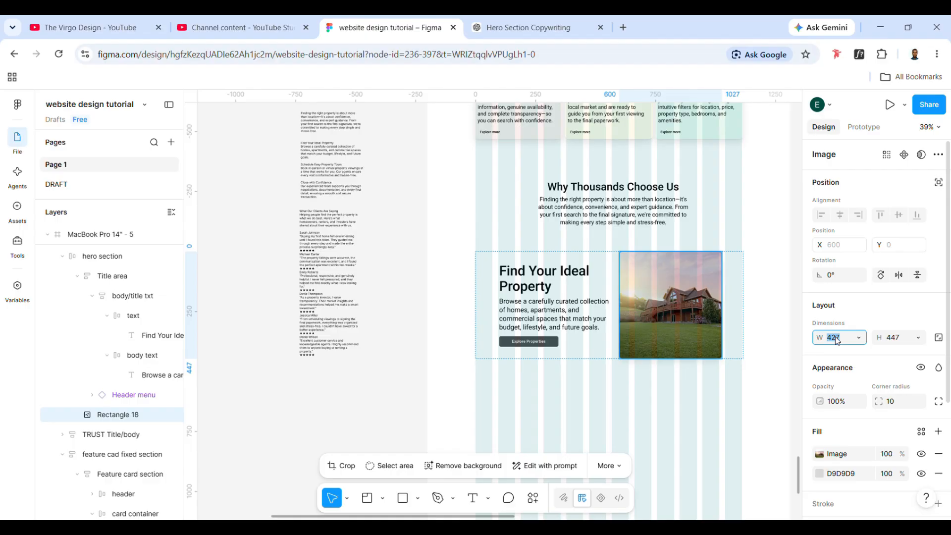
text(359)
key(Return)
drag(823, 339, 877, 342)
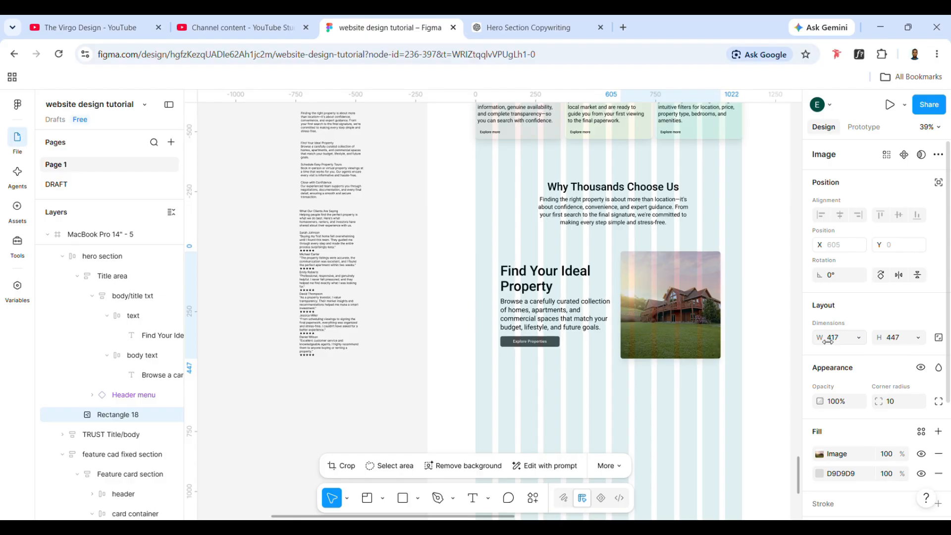
click(902, 341)
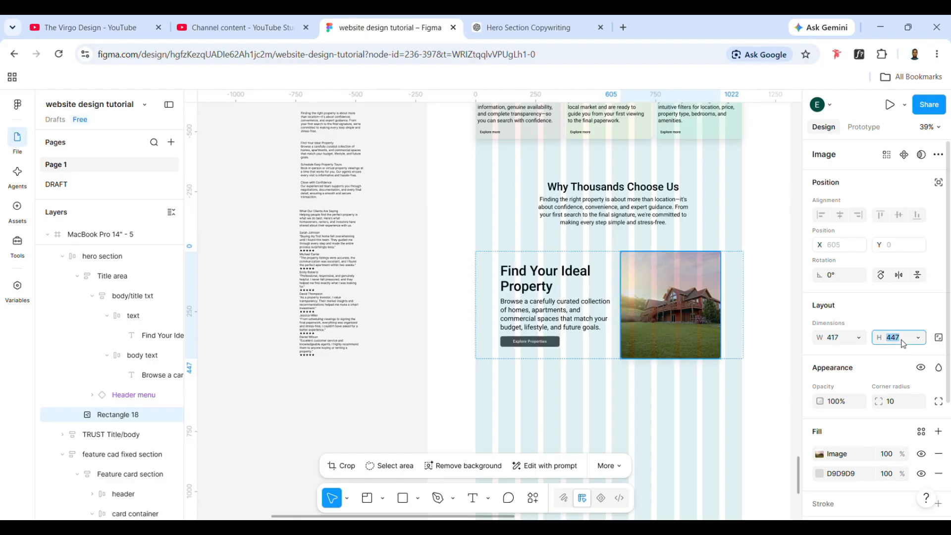
click(710, 258)
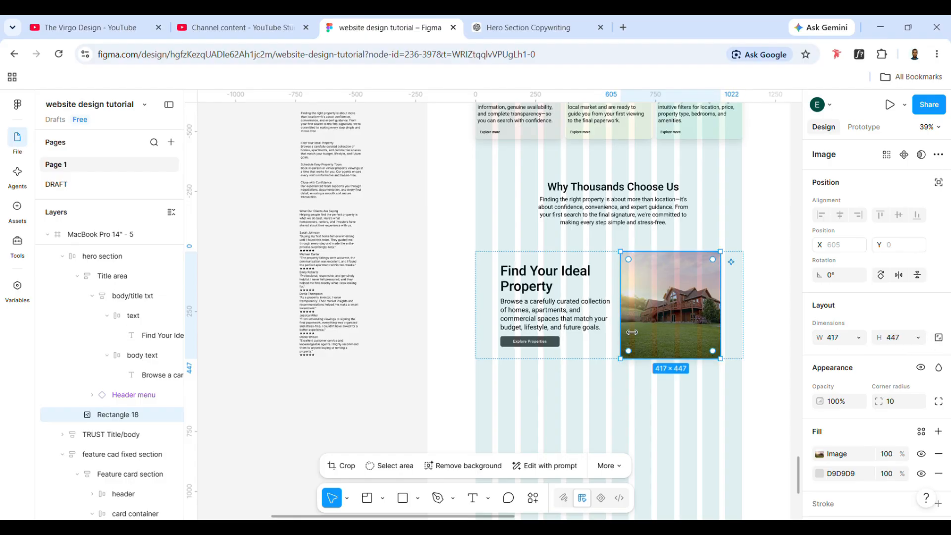
- Apply the M3/headline large-emphasized 32/40 text style to the "Find Your Ideal Property" heading
scroll(561, 302, up, 3)
double_click(539, 278)
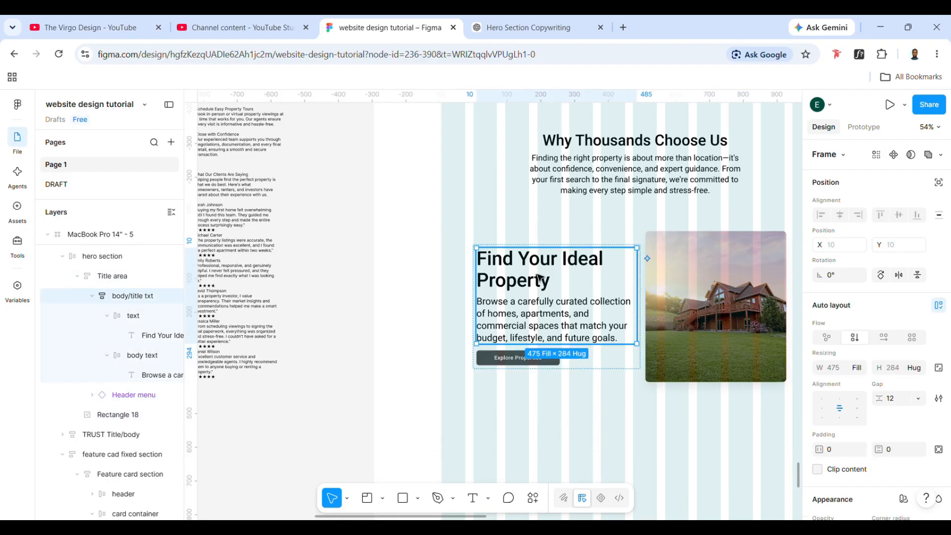
double_click(539, 278)
double_click(539, 277)
scroll(850, 483, down, 2)
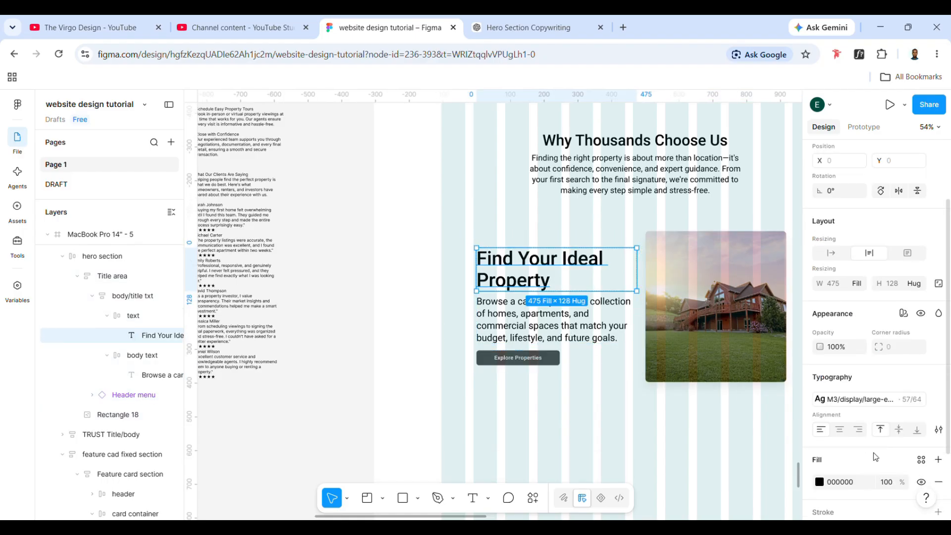
click(849, 399)
scroll(737, 474, down, 4)
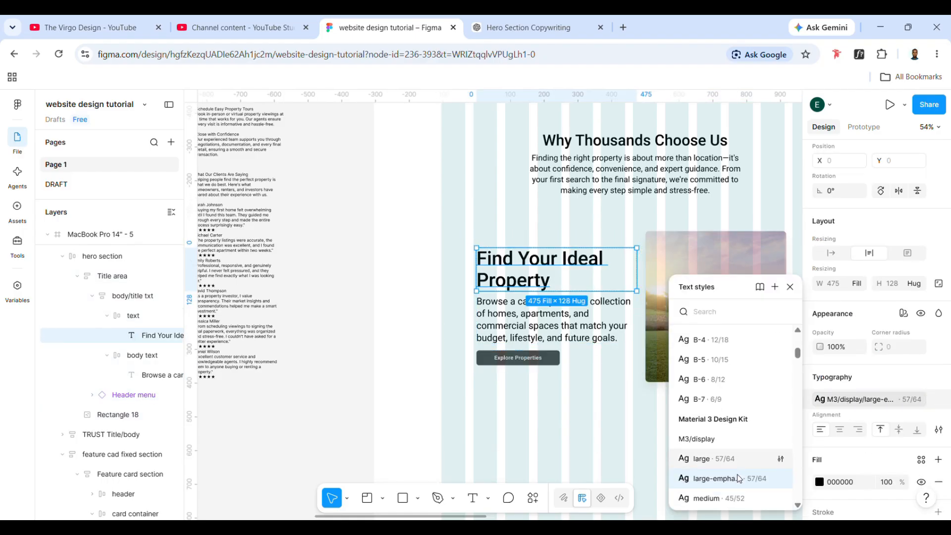
scroll(738, 479, down, 2)
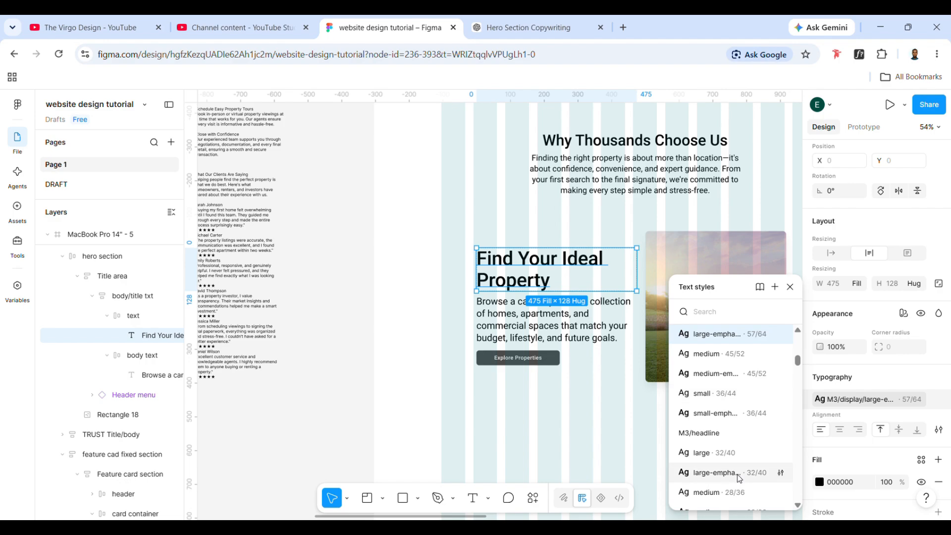
click(732, 479)
- Apply the M3/title/large 22/28 text style to the card's body paragraph
click(521, 312)
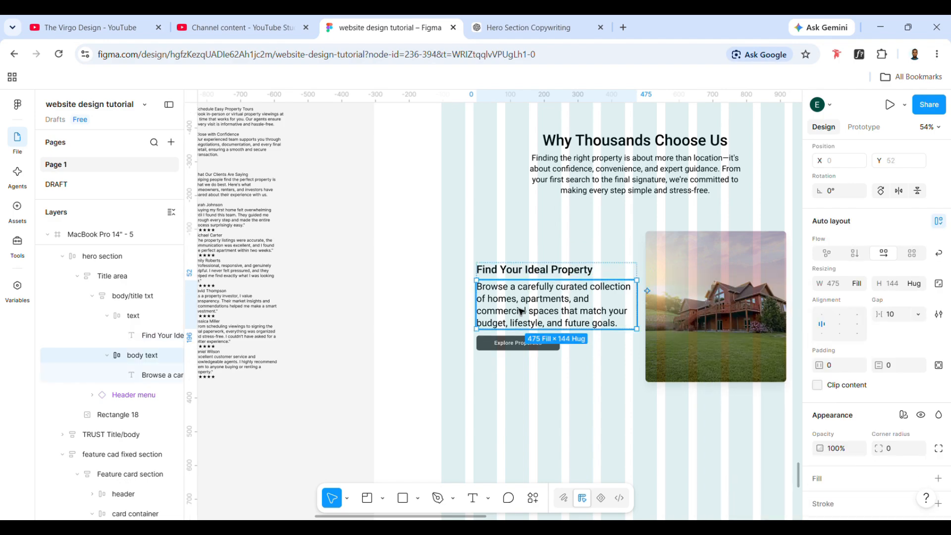
double_click(521, 312)
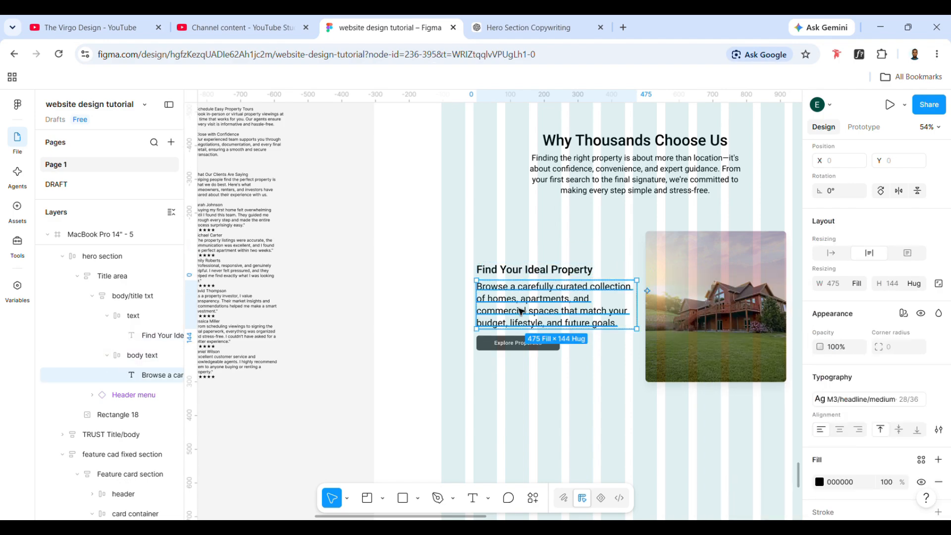
click(854, 400)
scroll(728, 441, down, 4)
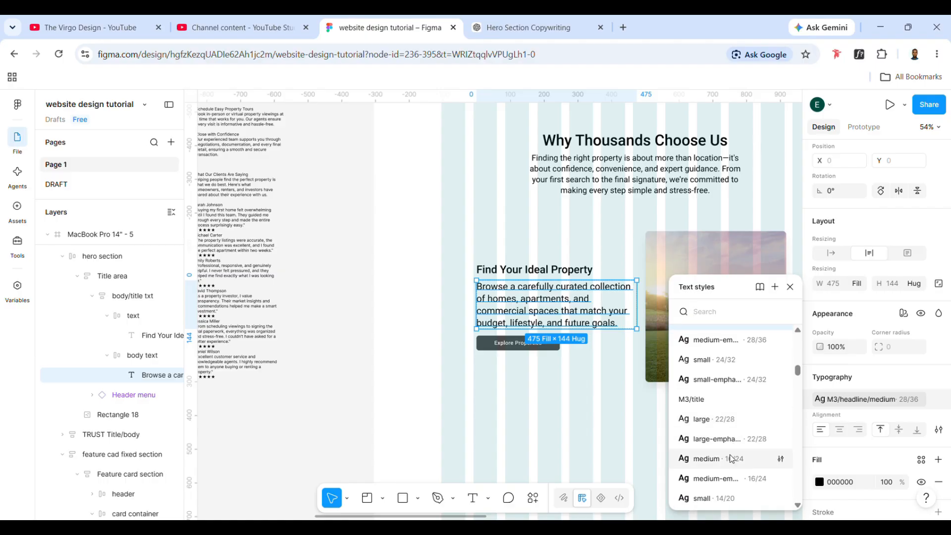
scroll(720, 476, down, 1)
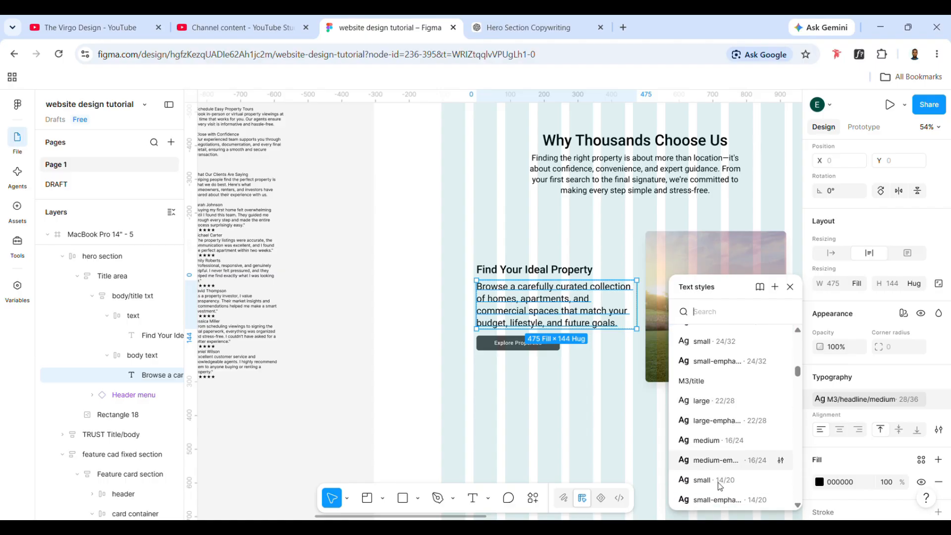
click(716, 402)
- Narrow the card's body text frame to 413 wide and make the paragraph inside it fill the container width
mouse_move(637, 323)
mouse_down()
mouse_move(620, 329)
mouse_move(636, 320)
mouse_up()
click(634, 320)
double_click(611, 300)
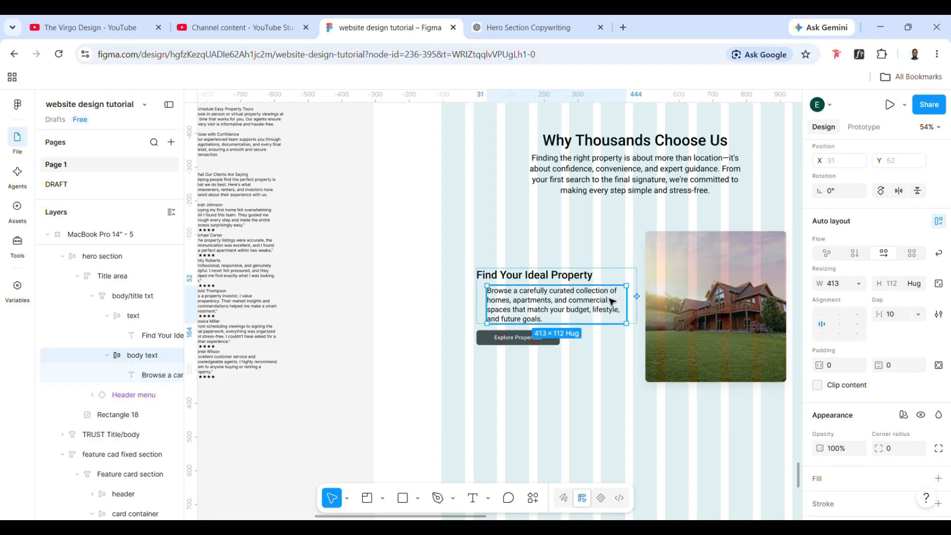
click(857, 286)
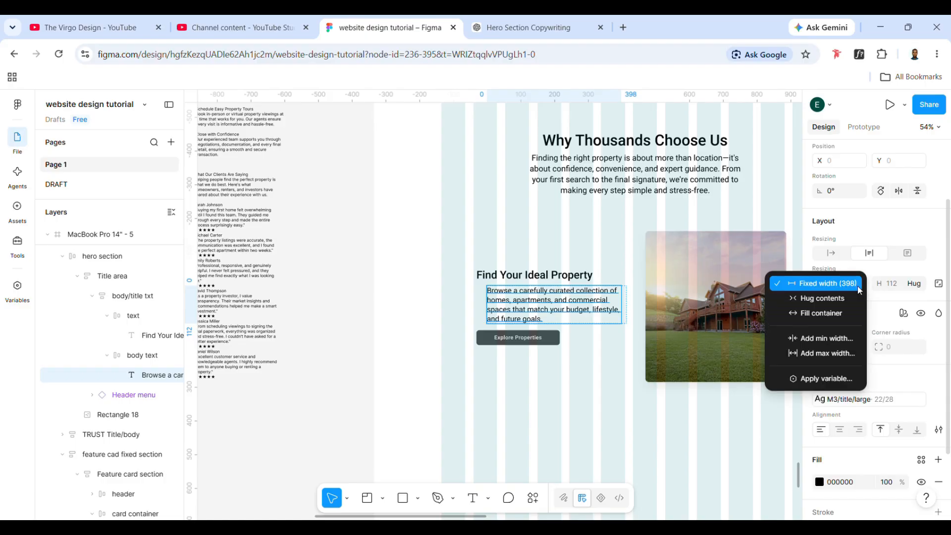
click(839, 308)
- Left-align the contents of the card's body/title txt auto layout frame so the paragraph lines up with the heading
click(571, 335)
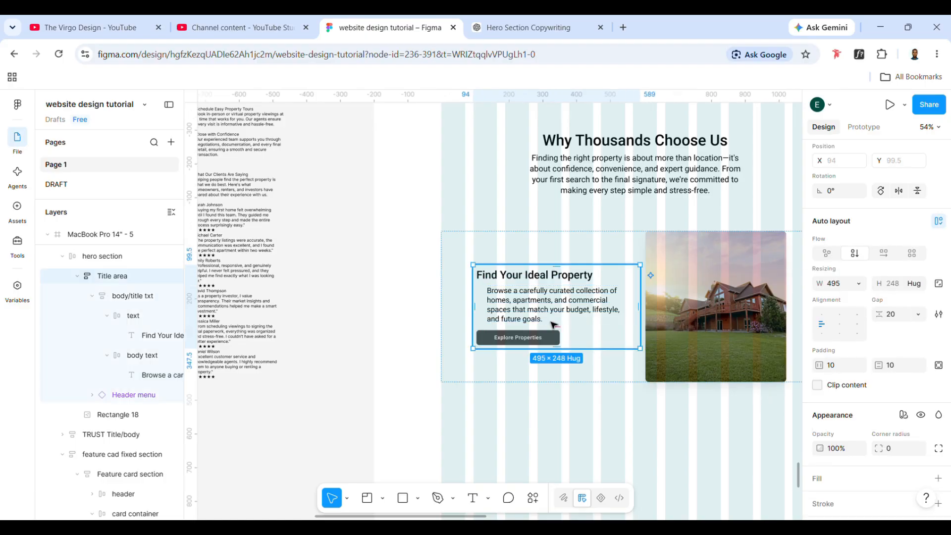
double_click(551, 322)
click(820, 323)
click(821, 325)
click(574, 346)
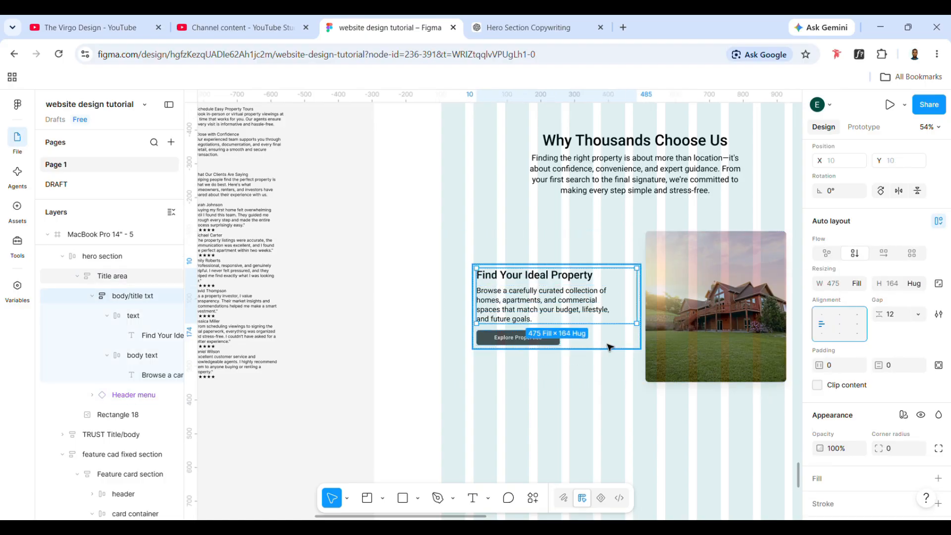
- Replace the card's Explore Properties button with a copy of the "Explore more" button from the Verified Property Listings card
click(529, 341)
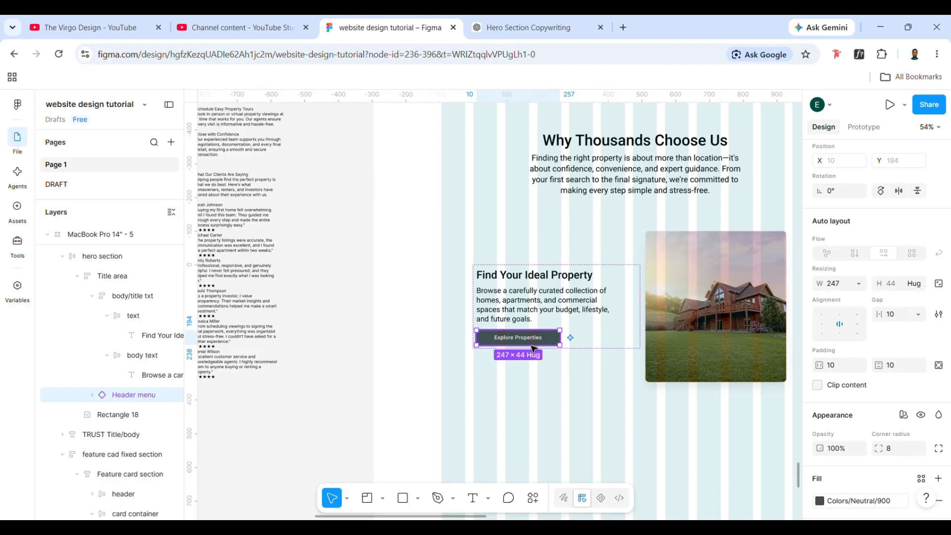
scroll(528, 344, up, 5)
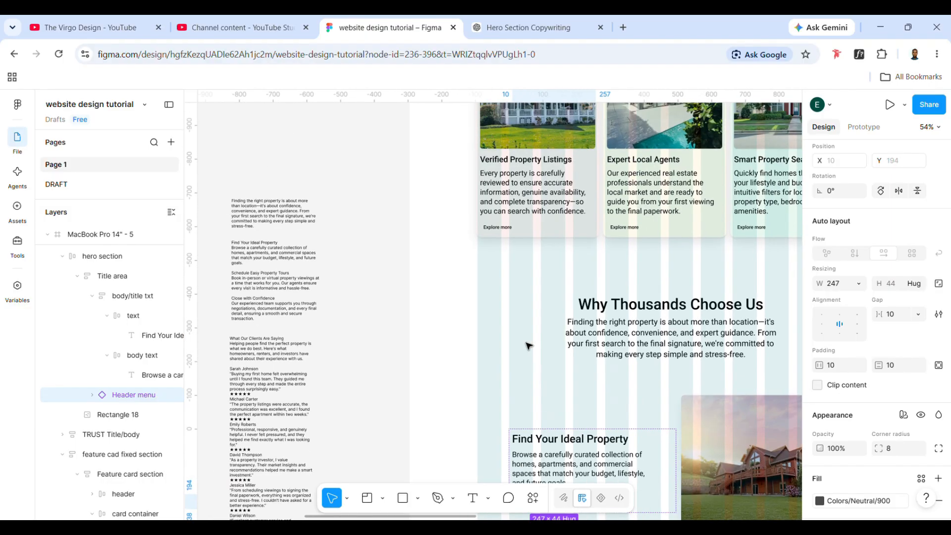
click(504, 229)
click(504, 228)
click(504, 229)
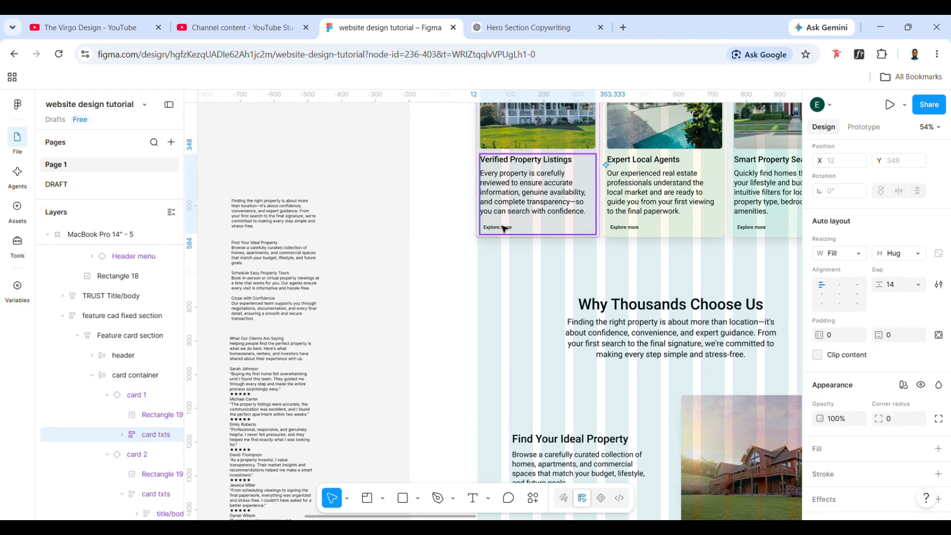
click(504, 229)
scroll(504, 229, down, 2)
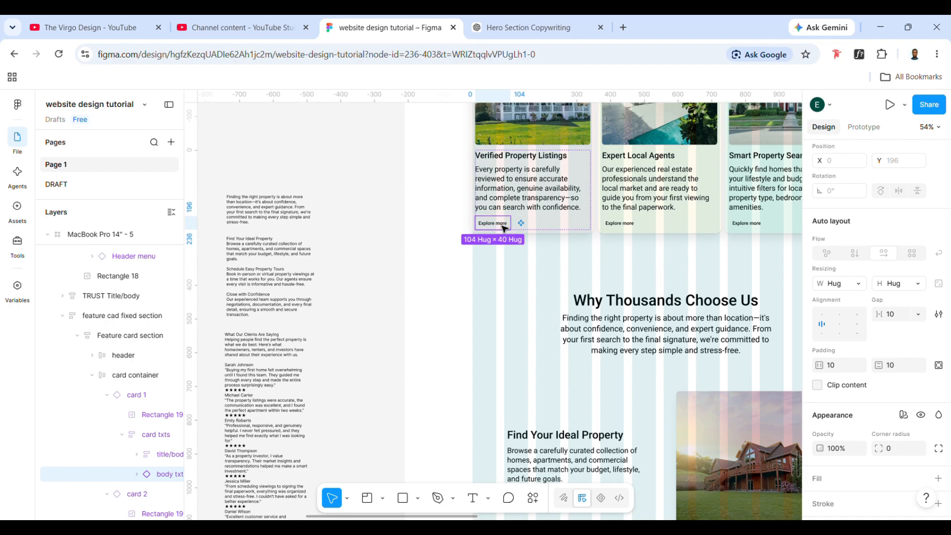
scroll(525, 376, down, 4)
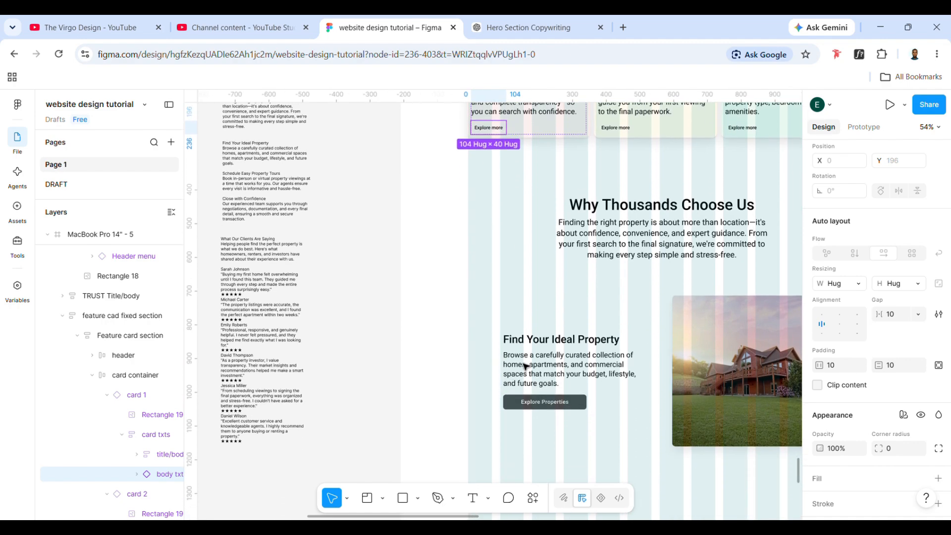
key(ctrl+v)
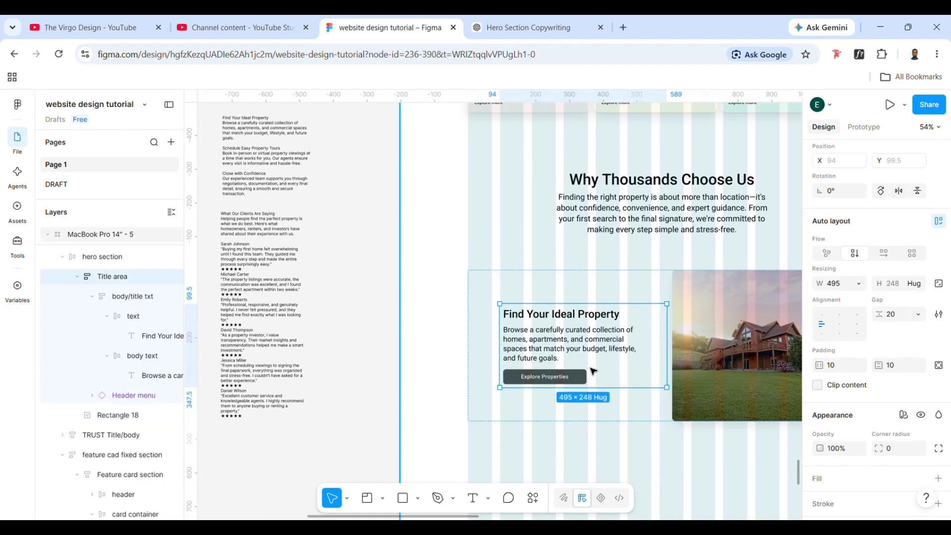
click(582, 368)
key(Delete)
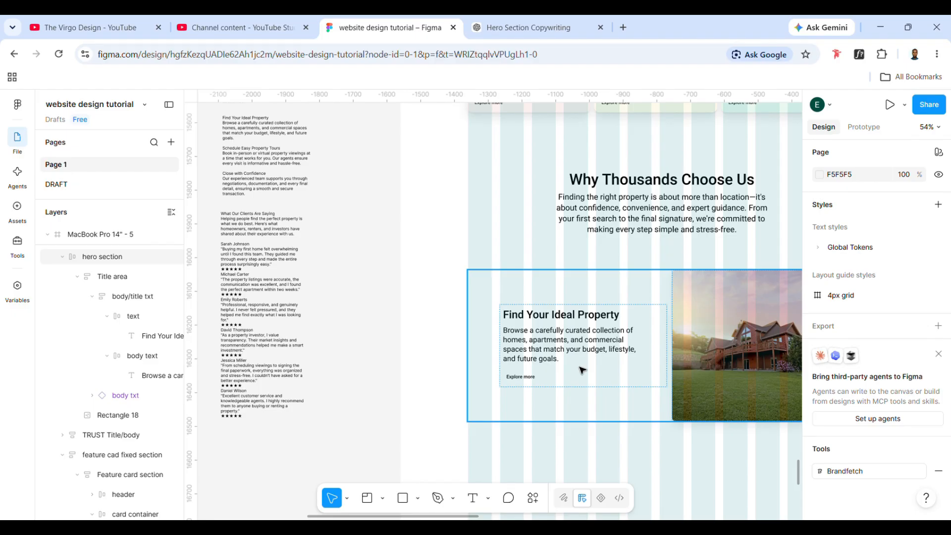
- Switch the card's "Explore more" button to the pressed variant and select the whole card frame
click(533, 378)
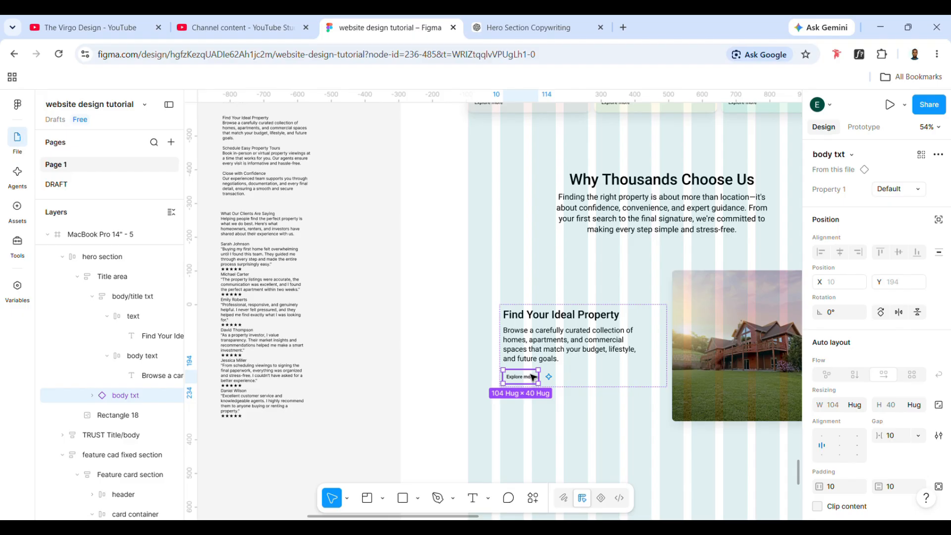
scroll(816, 450, down, 1)
scroll(876, 330, up, 1)
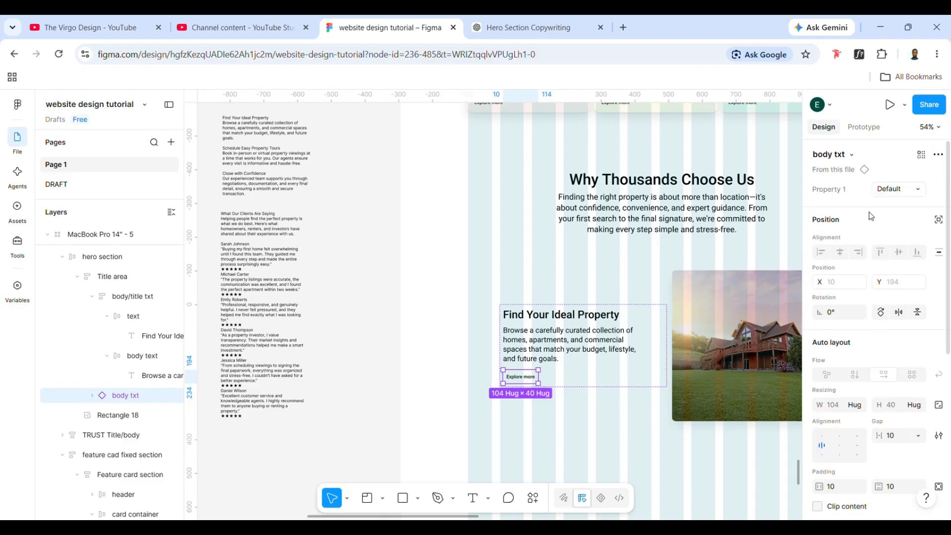
click(920, 191)
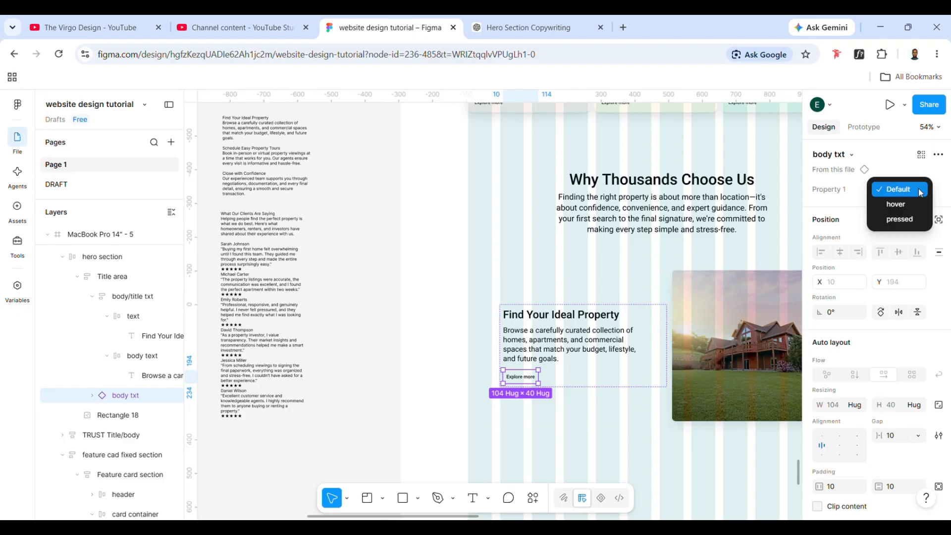
click(907, 218)
click(565, 378)
scroll(560, 375, right, 2)
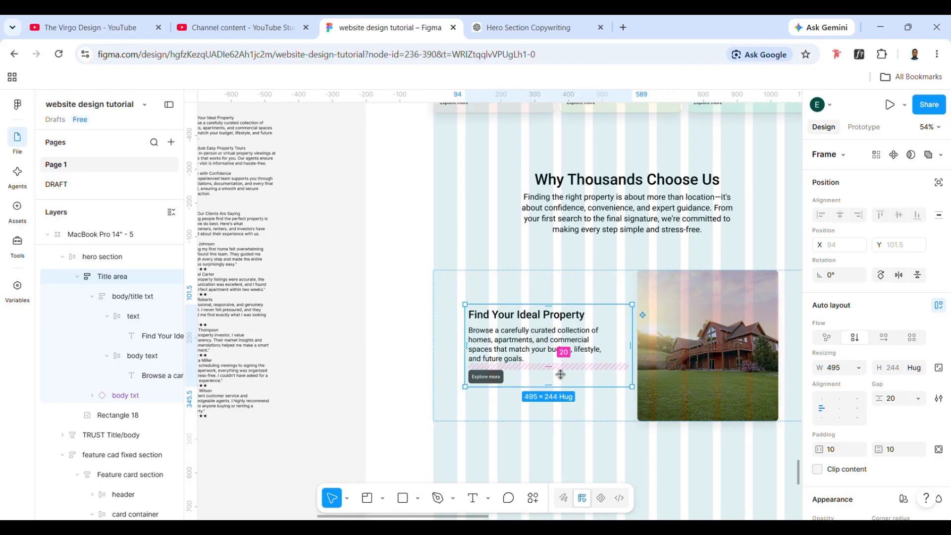
click(570, 417)
scroll(607, 411, right, 2)
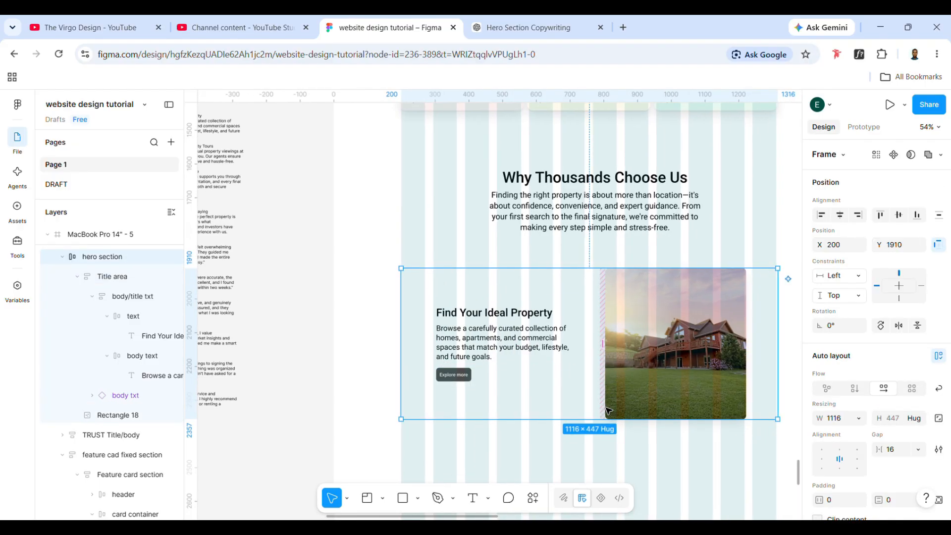
- Make the Find Your Ideal Property card hug its contents in width and centre it horizontally on the page
scroll(607, 411, right, 2)
click(595, 357)
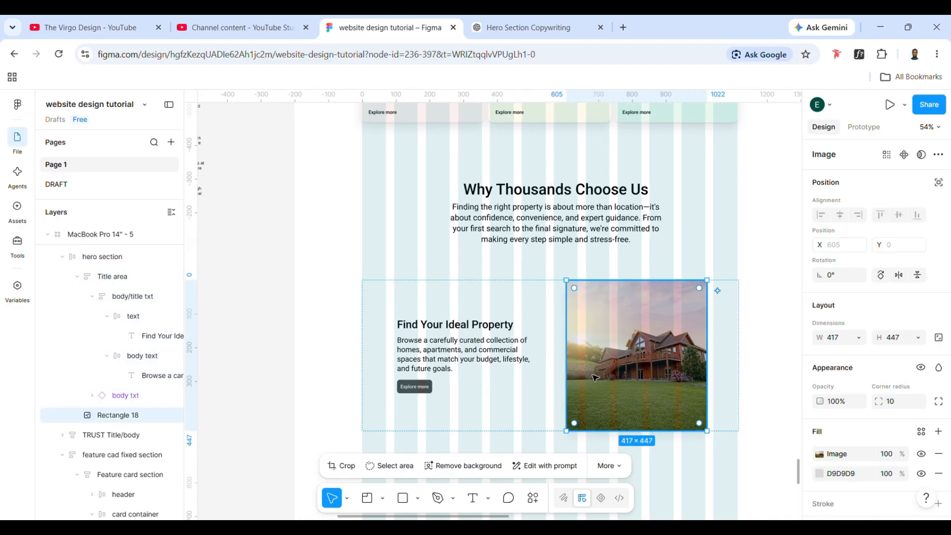
click(386, 325)
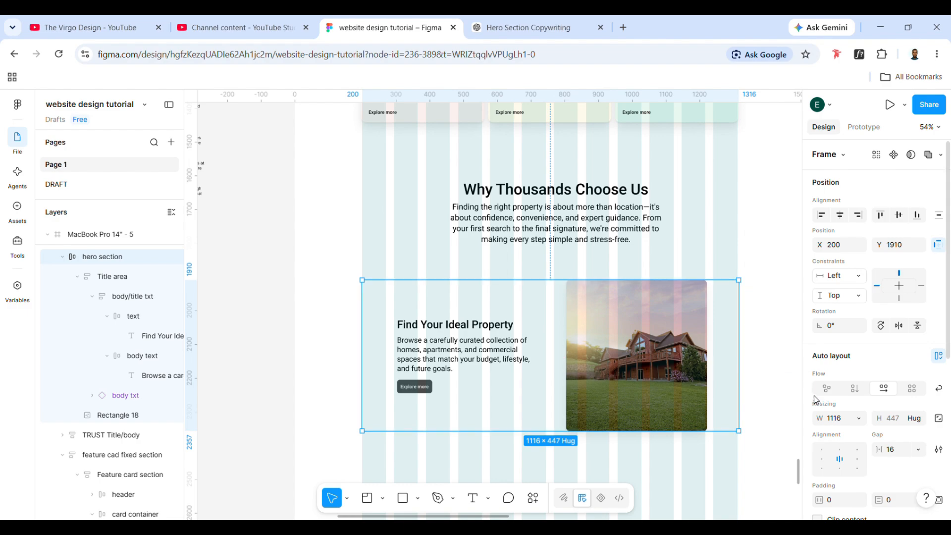
click(858, 419)
click(822, 434)
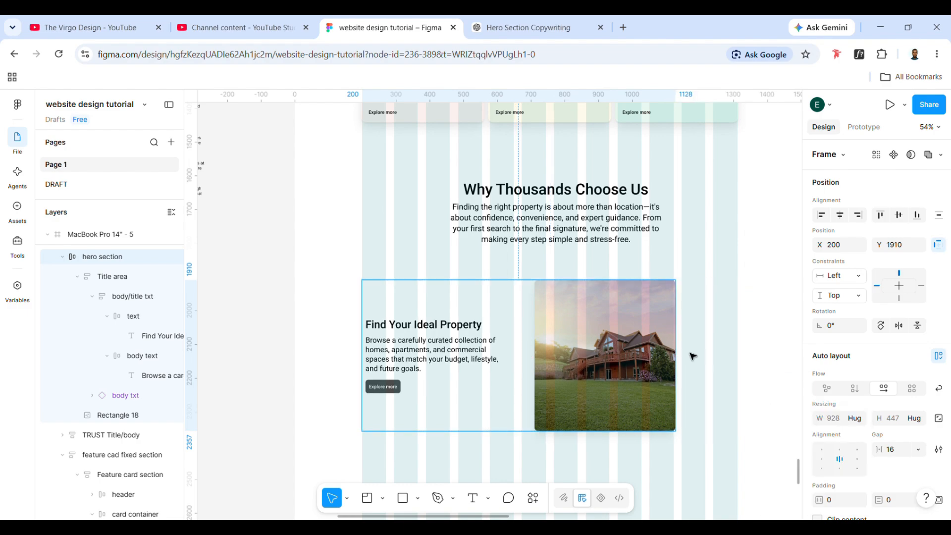
click(846, 218)
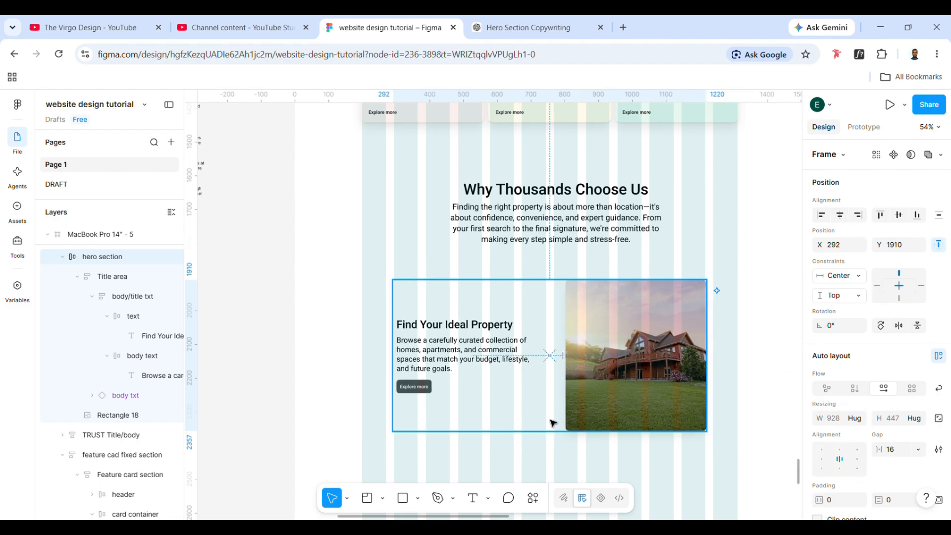
- Shrink the card's house image to about 371 × 351
double_click(610, 384)
drag(638, 431, 634, 422)
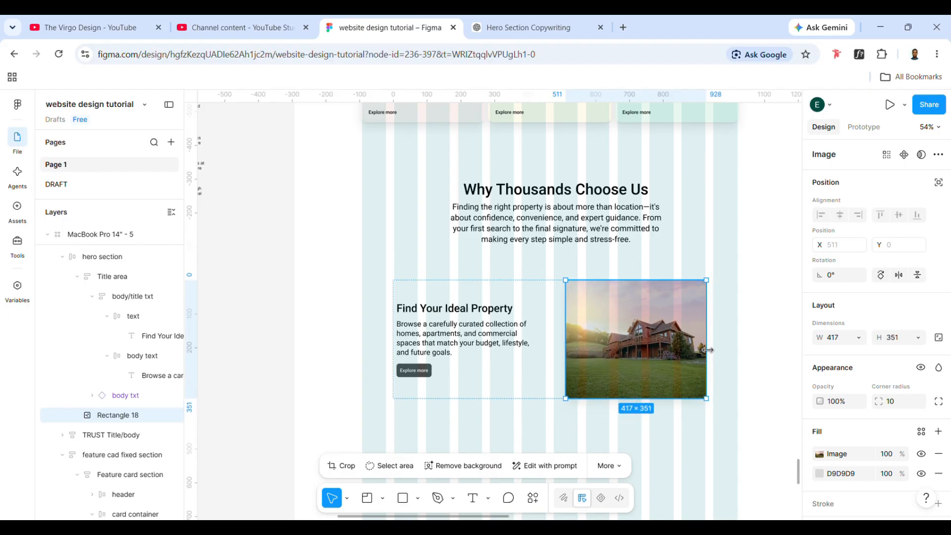
drag(708, 351, 701, 353)
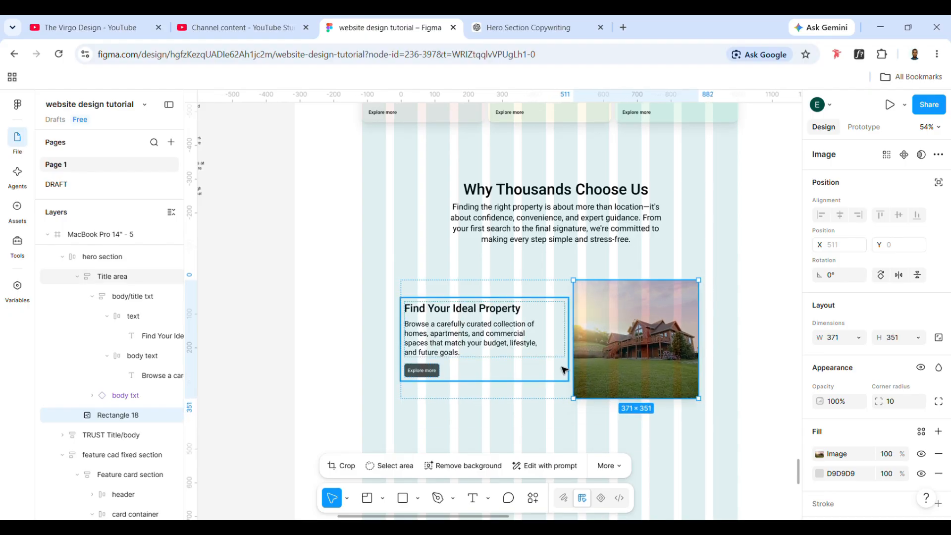
- Set the width of the card's Title area frame to hug its contents
click(561, 374)
click(857, 369)
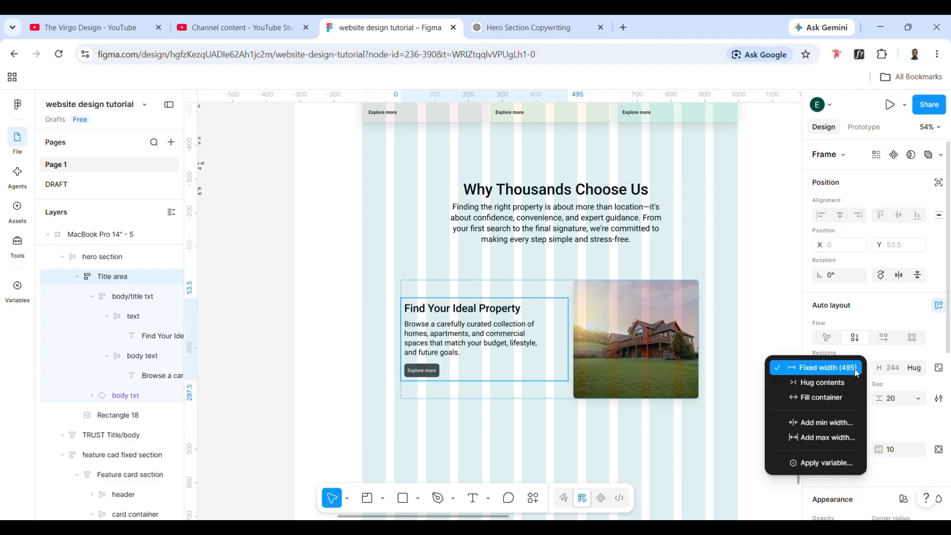
click(850, 382)
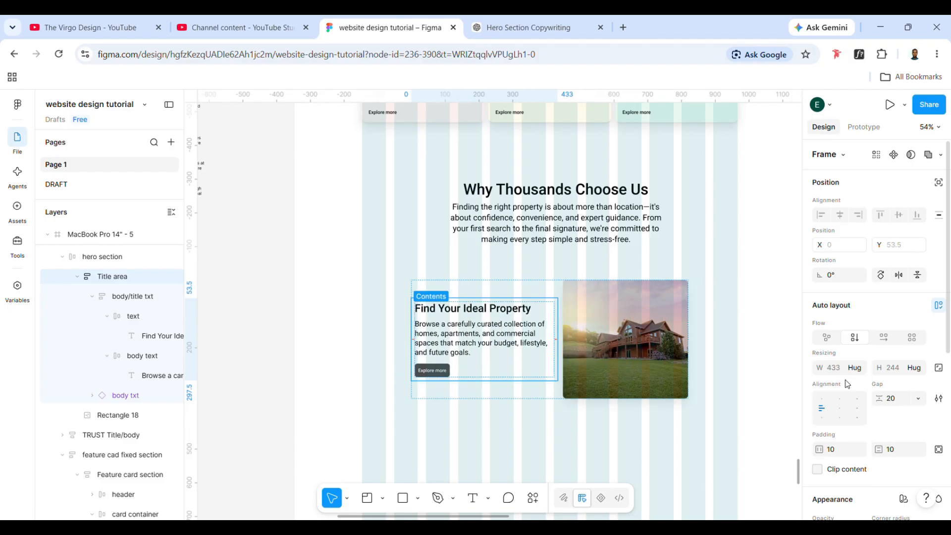
- Move the card slightly up below the section paragraph and keep it centred, at X 346, Y 1901
click(527, 397)
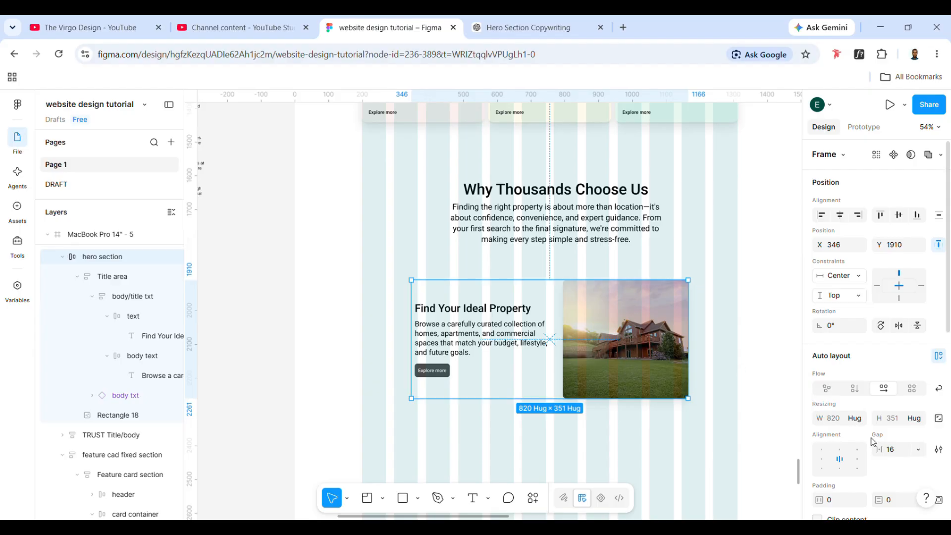
click(625, 351)
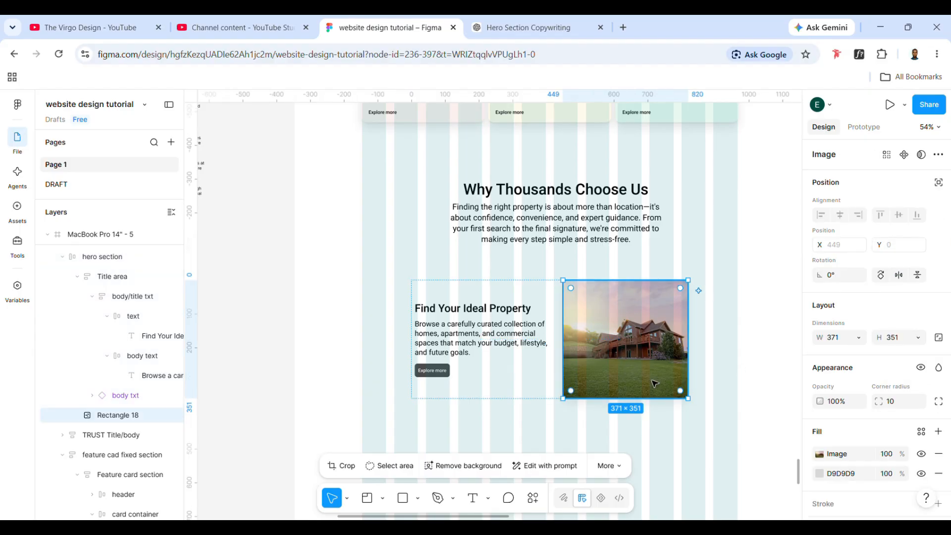
click(529, 418)
drag(513, 386, 508, 384)
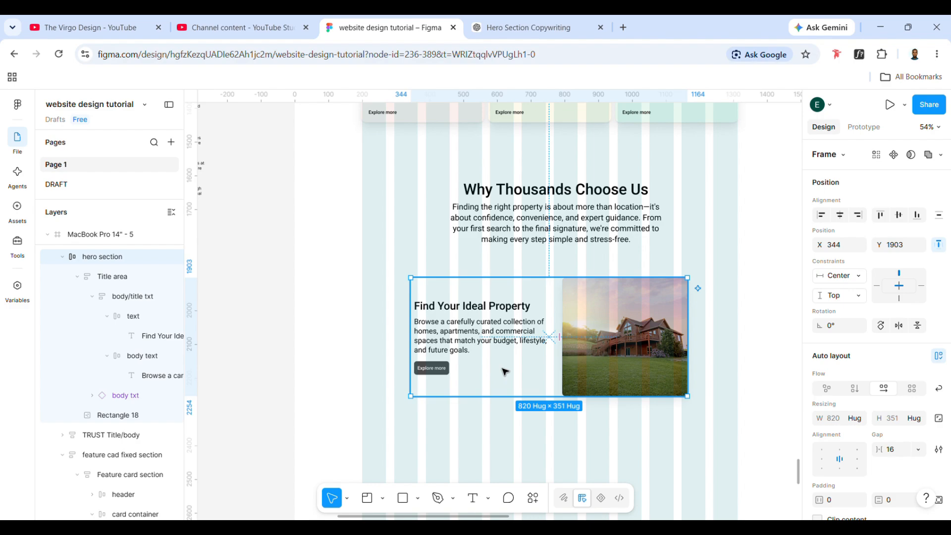
drag(513, 371, 518, 370)
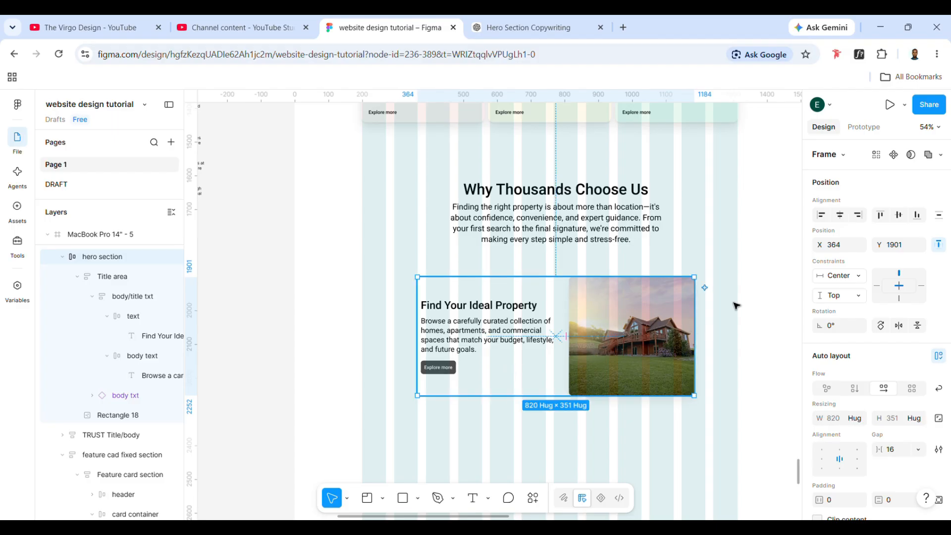
drag(437, 343, 431, 343)
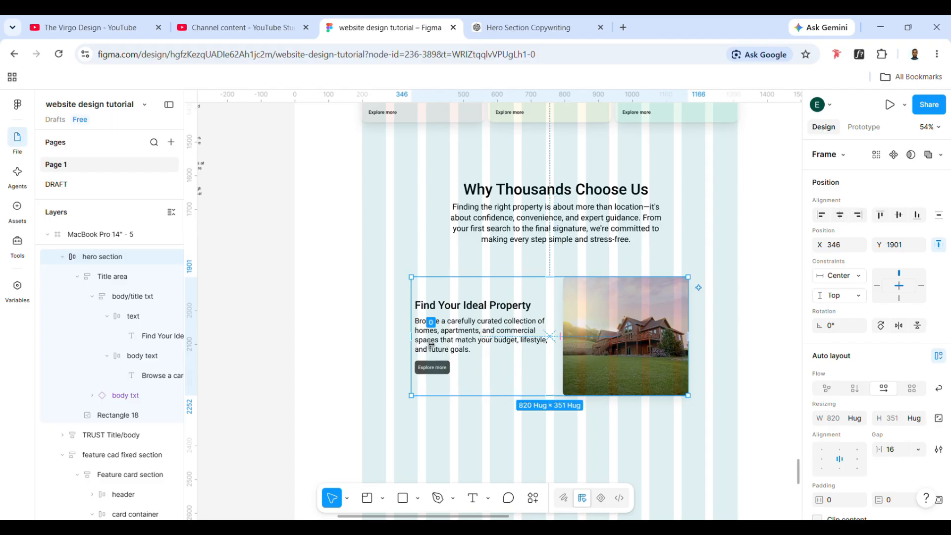
- Remove the house image fill from the card's picture rectangle, keeping only the D9D9D9 fill
double_click(515, 340)
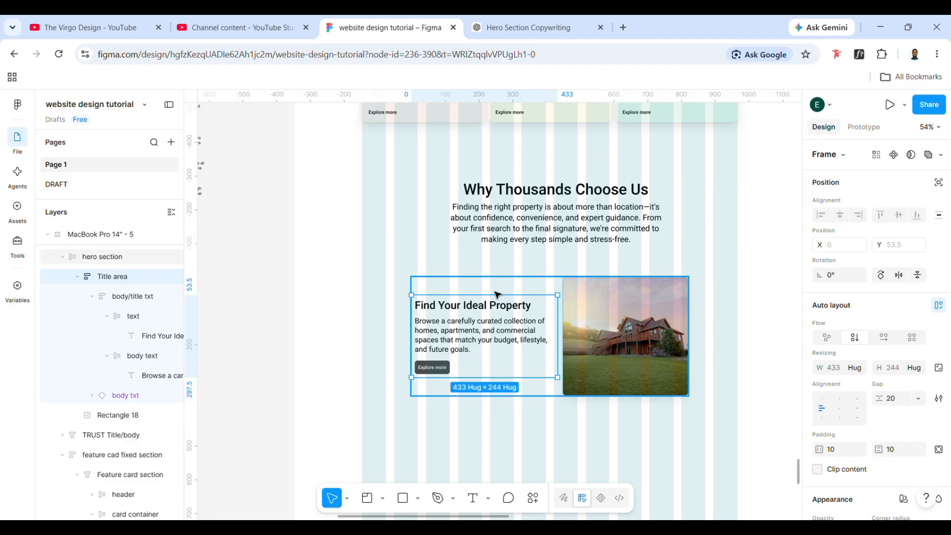
click(549, 404)
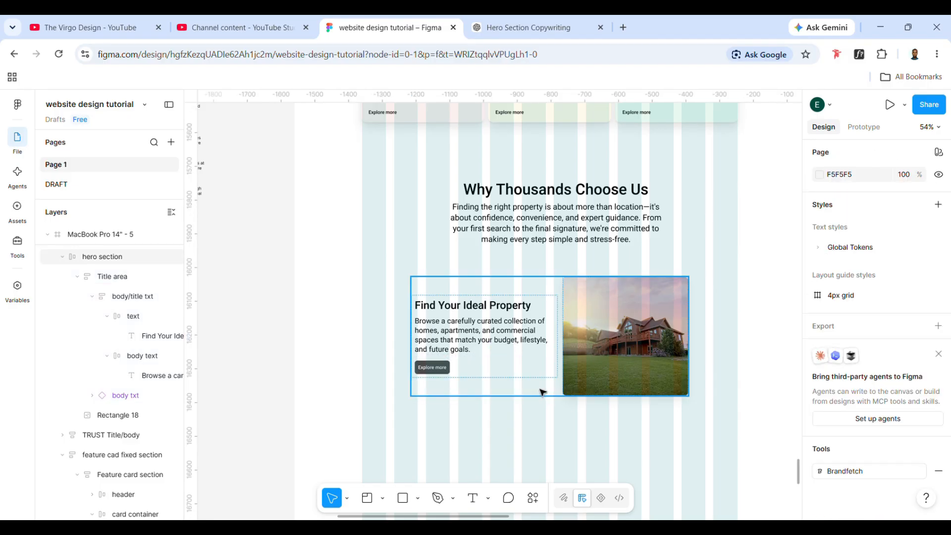
click(543, 392)
click(658, 360)
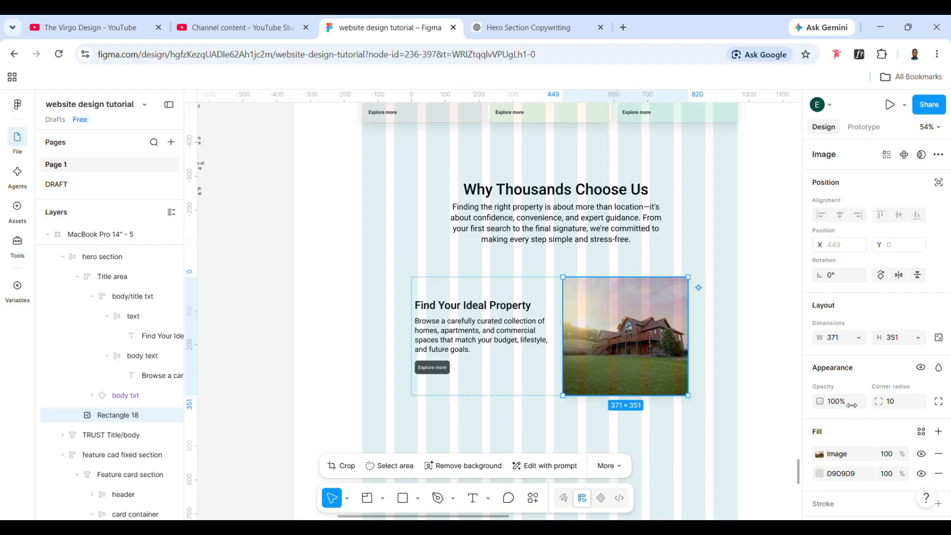
click(938, 454)
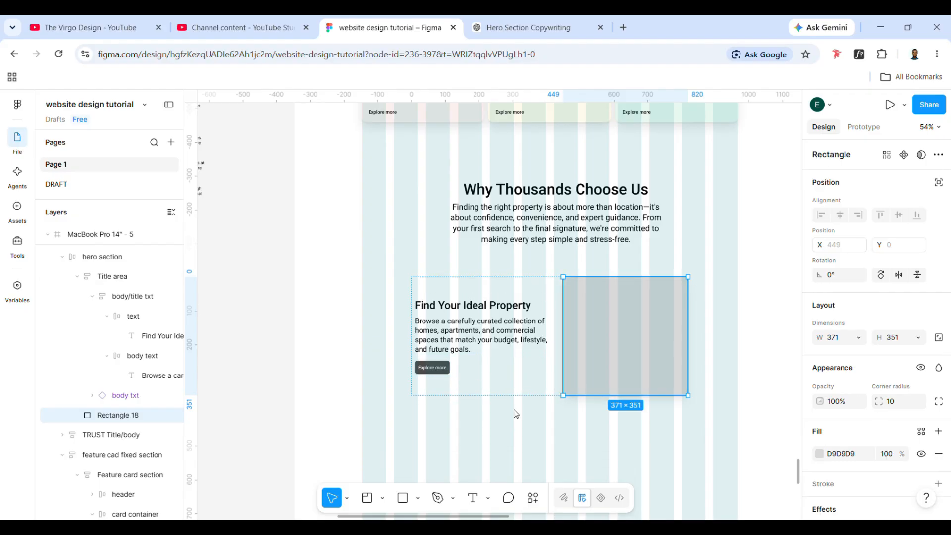
- Turn the whole Find Your Ideal Property card into a component
click(526, 378)
click(528, 379)
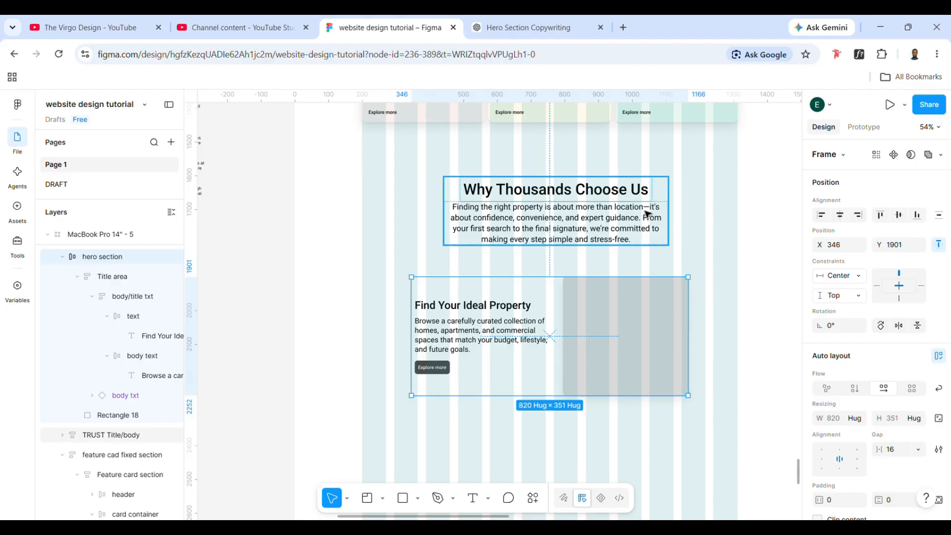
click(895, 155)
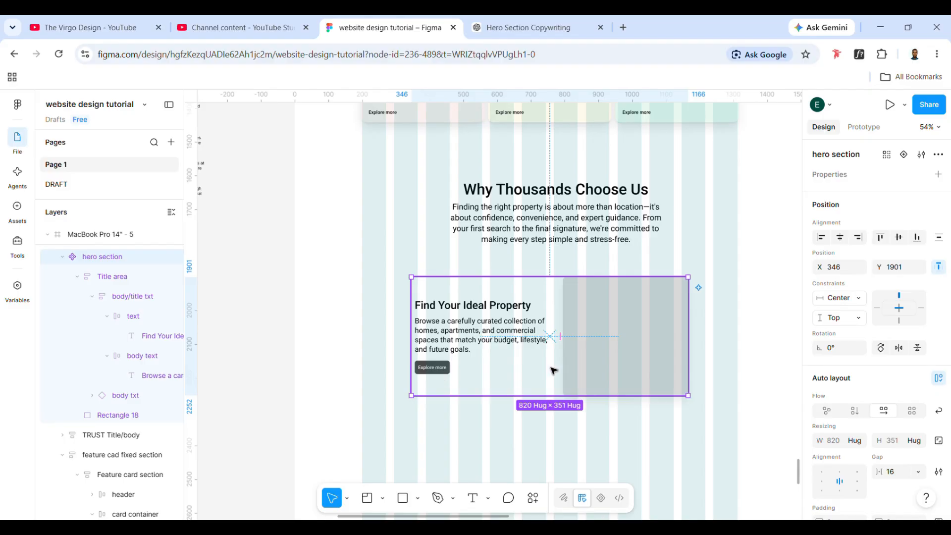
- Move the main card component out of the page frame onto the empty canvas beside the copy text
scroll(554, 370, left, 1)
scroll(839, 406, down, 5)
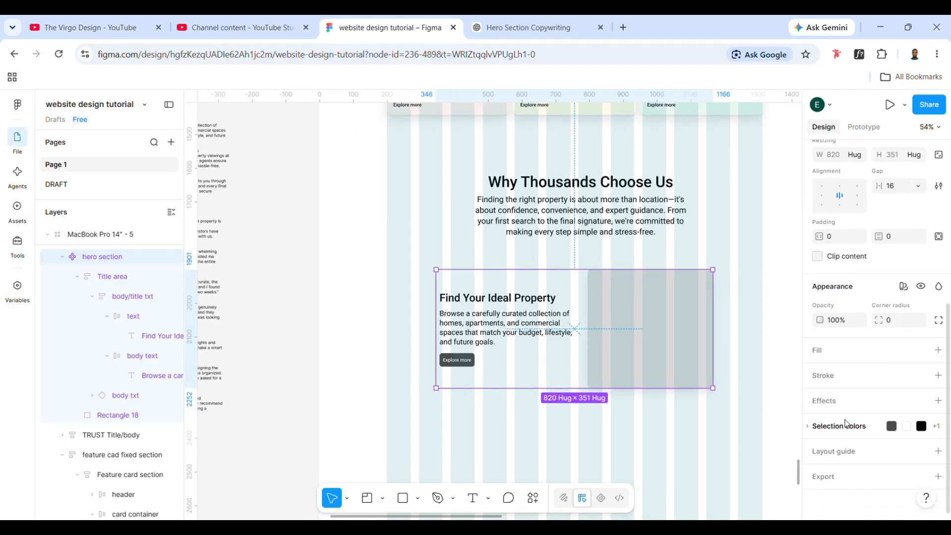
scroll(837, 371, up, 3)
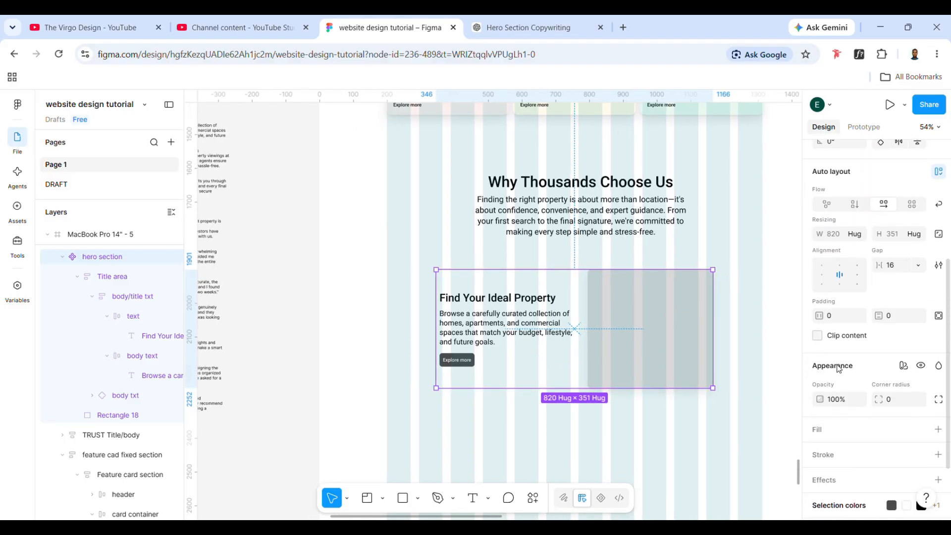
scroll(838, 369, up, 3)
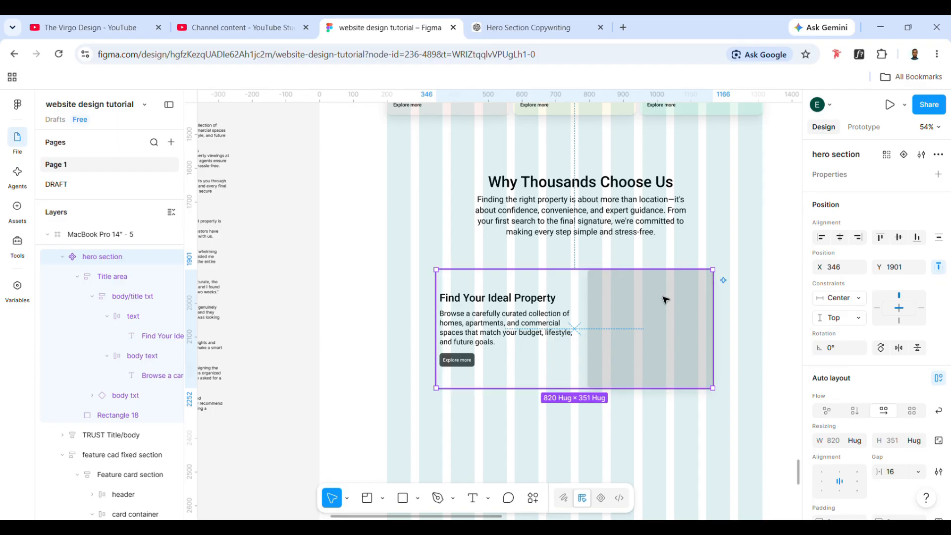
scroll(532, 381, down, 1)
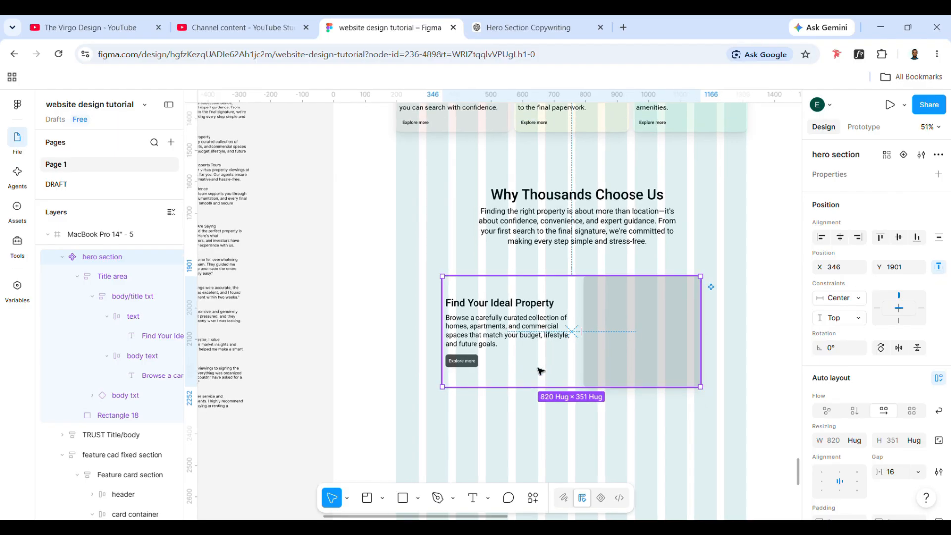
drag(537, 369, 369, 354)
scroll(365, 344, right, 1)
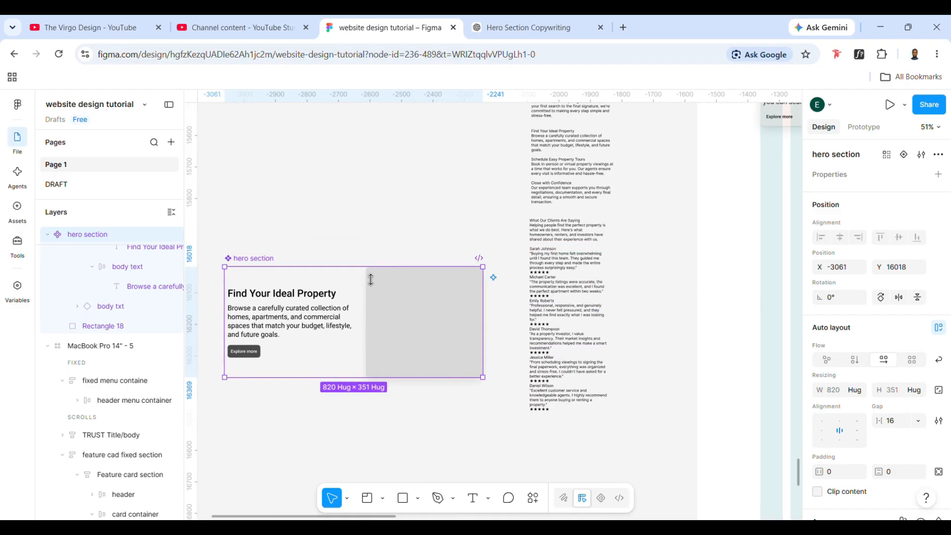
- Rename the card component as "horizontal card"
double_click(257, 259)
click(243, 262)
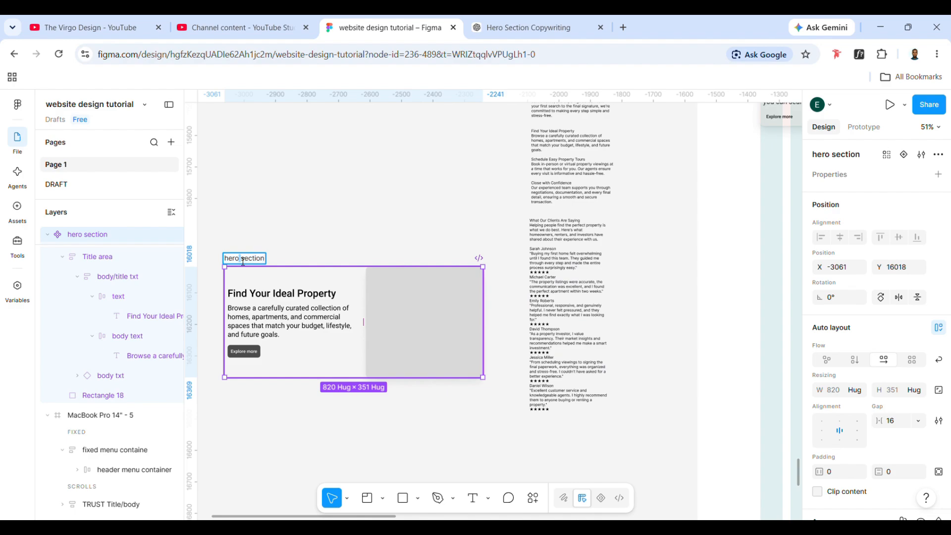
double_click(238, 262)
text(horizonts)
key(BackSpace)
text(al ca)
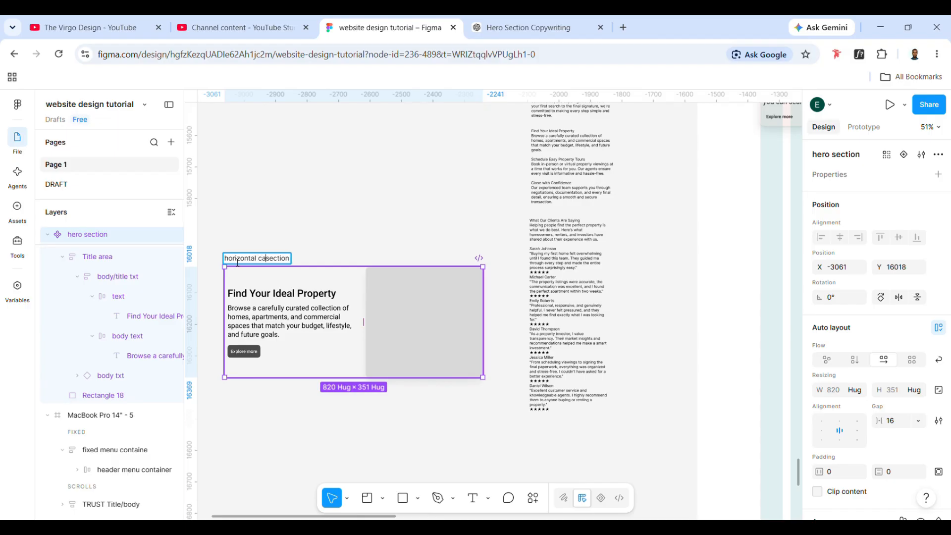
text(rd)
double_click(292, 258)
key(BackSpace)
click(314, 197)
- Paste an instance of the horizontal card into the MacBook Pro 14" - 5 frame under the Why Thousands Choose Us text, at about X 365, Y 1908
click(248, 268)
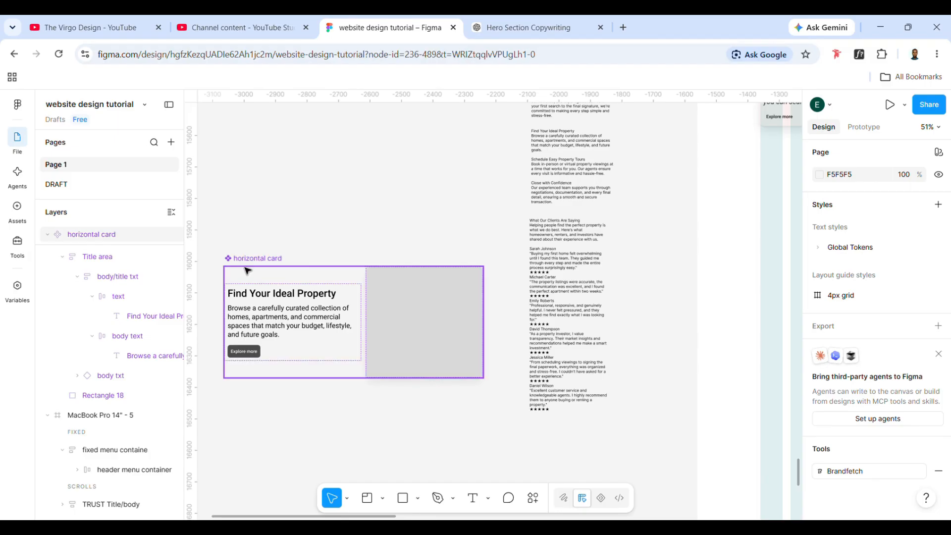
scroll(248, 271, right, 7)
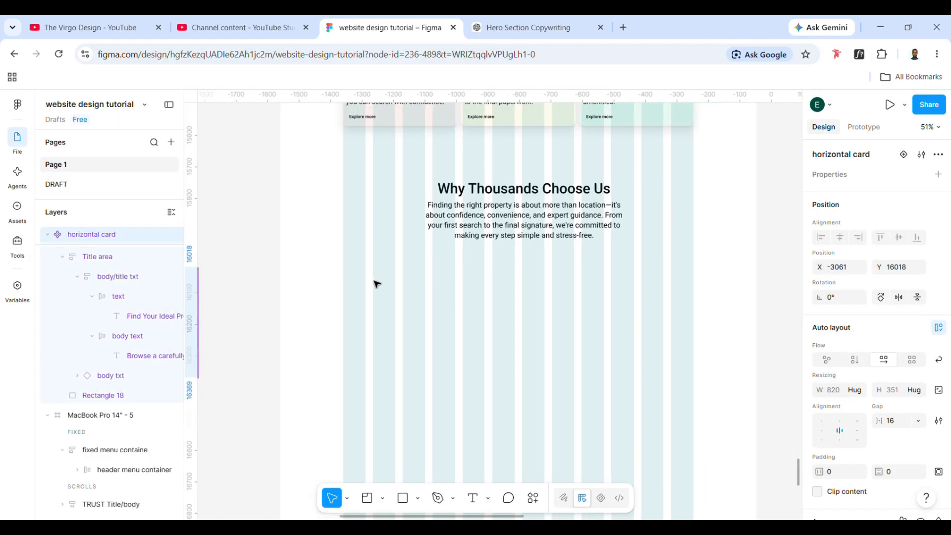
scroll(376, 283, down, 2)
scroll(376, 282, up, 5)
click(322, 151)
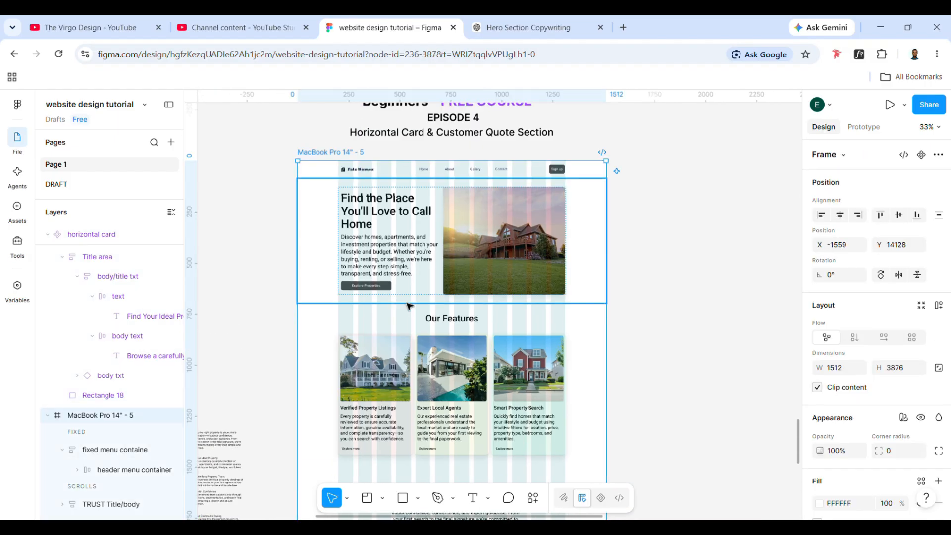
scroll(406, 292, down, 5)
key(ctrl+v)
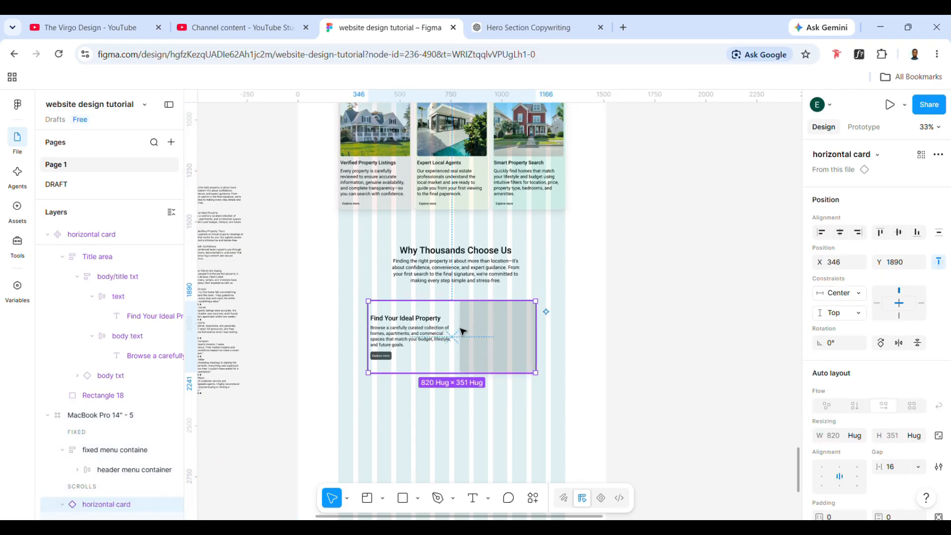
drag(458, 333, 467, 337)
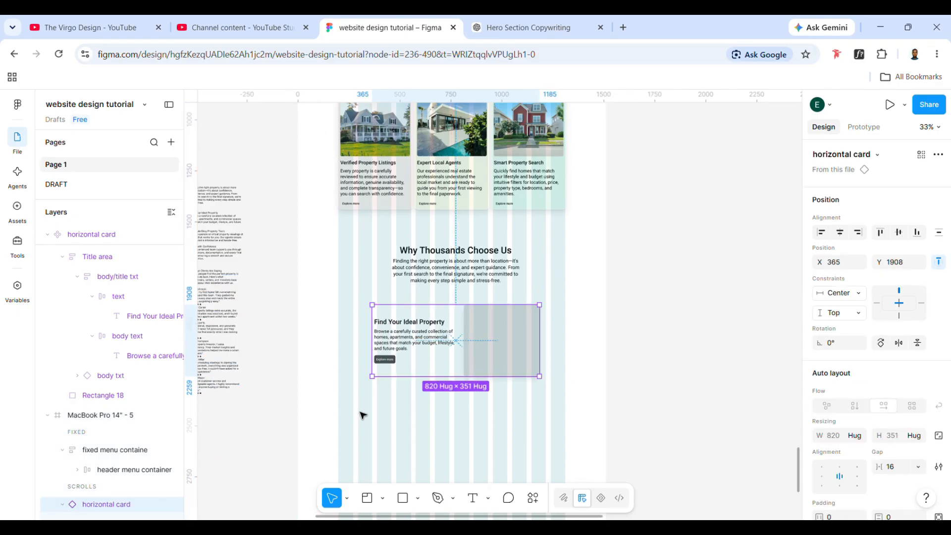
- Find the horizontal card component in the assets with "hor" and place a second instance below the first, at about X 395, Y 2390
click(17, 206)
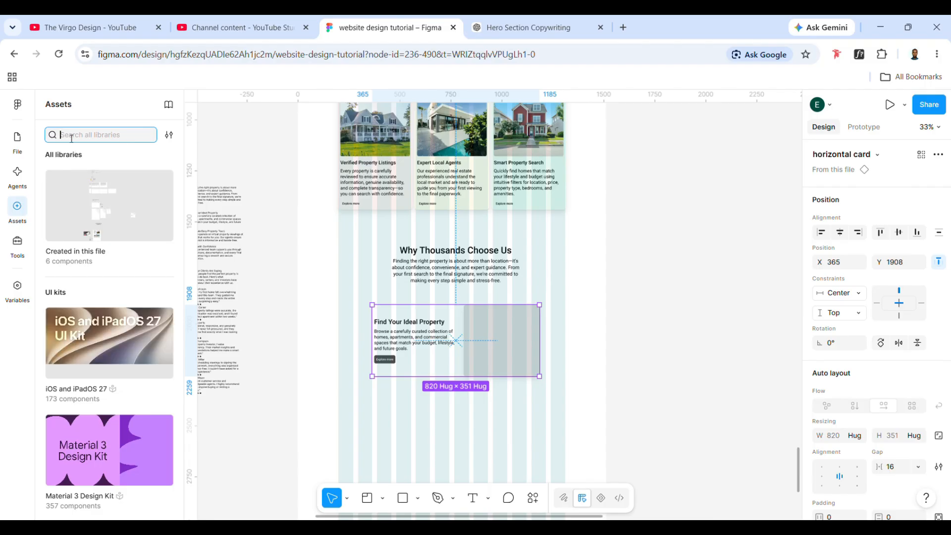
text(hor)
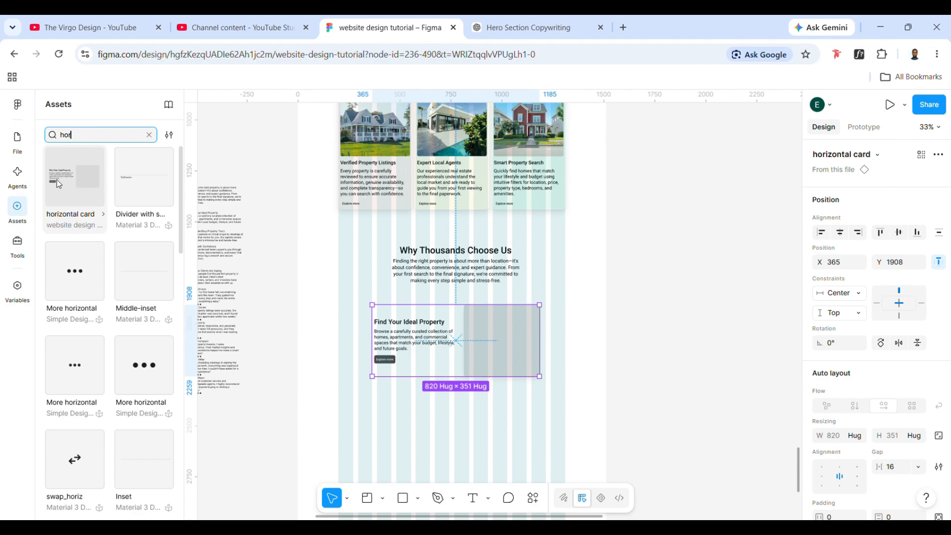
drag(57, 179, 411, 445)
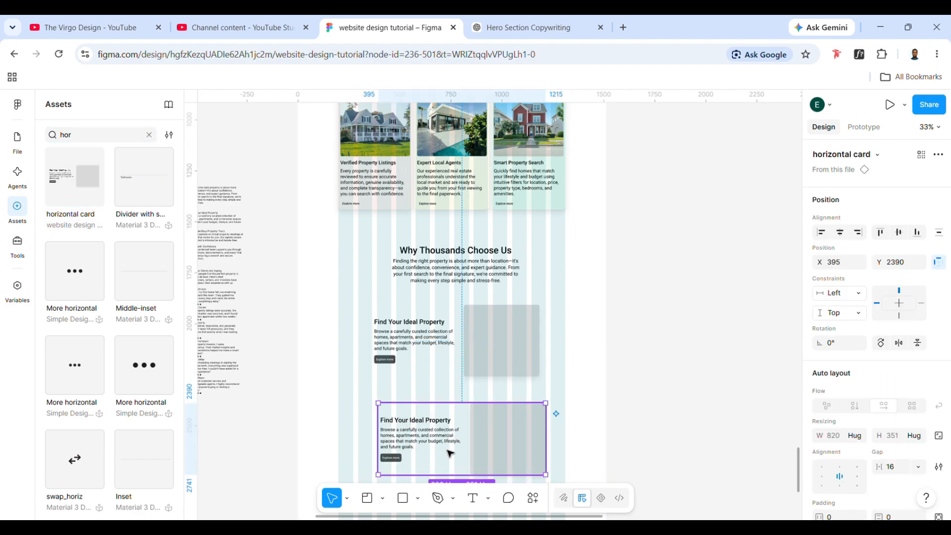
key(alt+1)
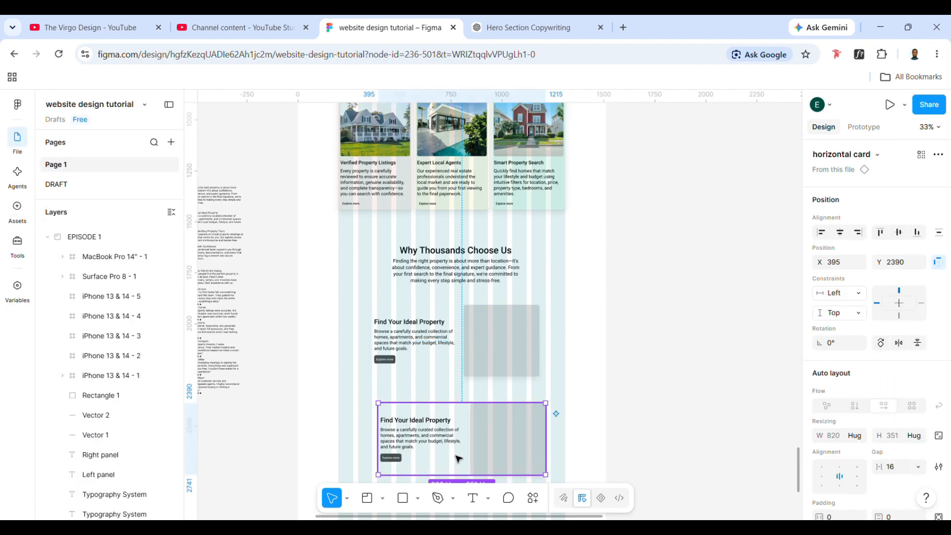
- Delete the lower horizontal card instance and reposition the remaining one at about X 346, Y 1905
key(Delete)
click(453, 368)
scroll(453, 368, up, 5)
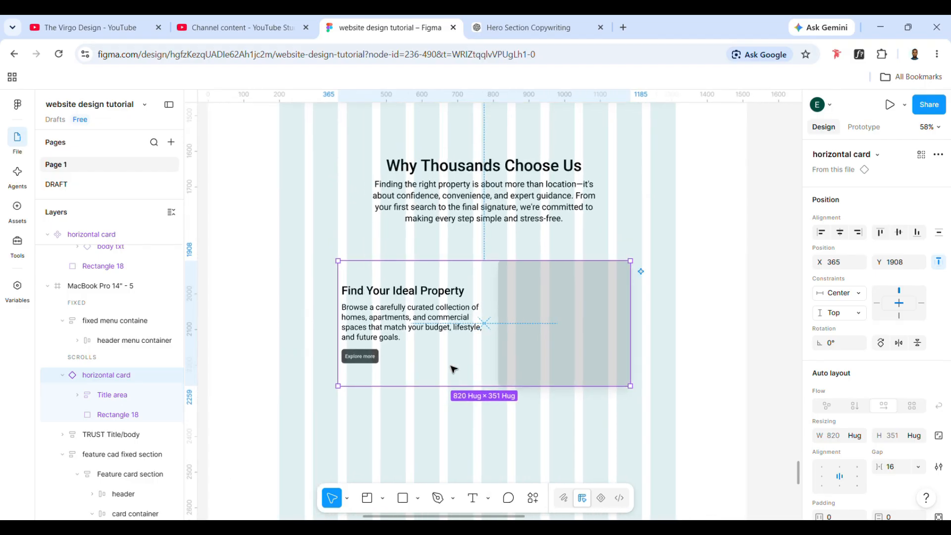
drag(452, 367, 420, 375)
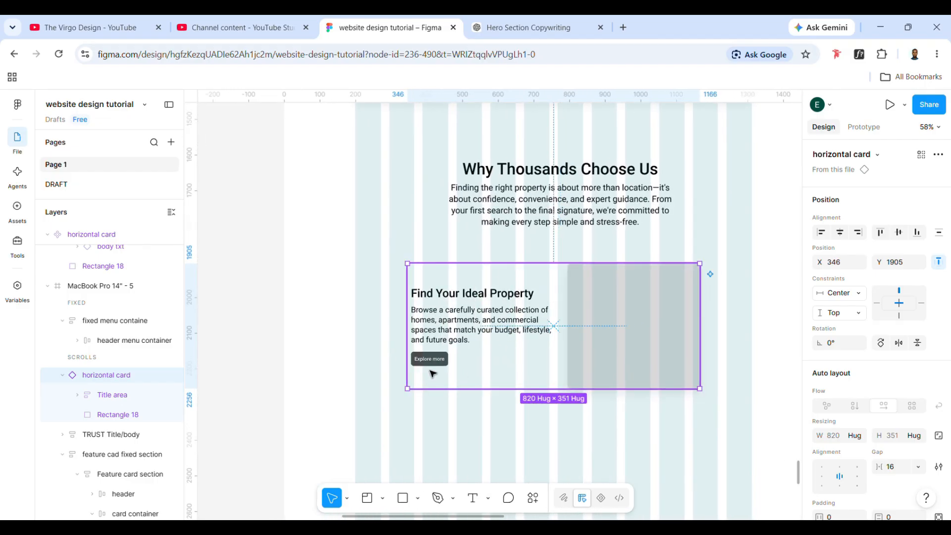
- Move the main horizontal card component below the client quotes text on the empty canvas, at about X -2502, Y 16558
double_click(421, 311)
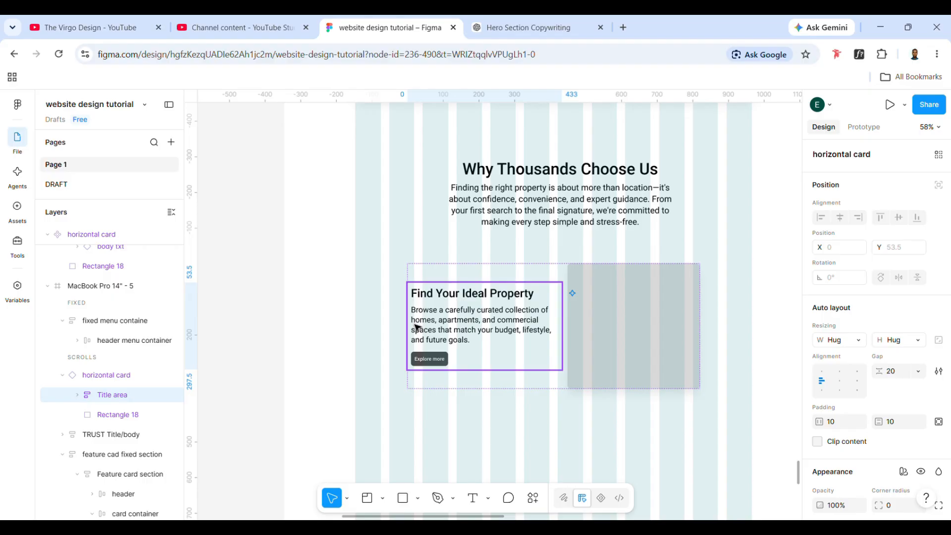
scroll(405, 346, left, 10)
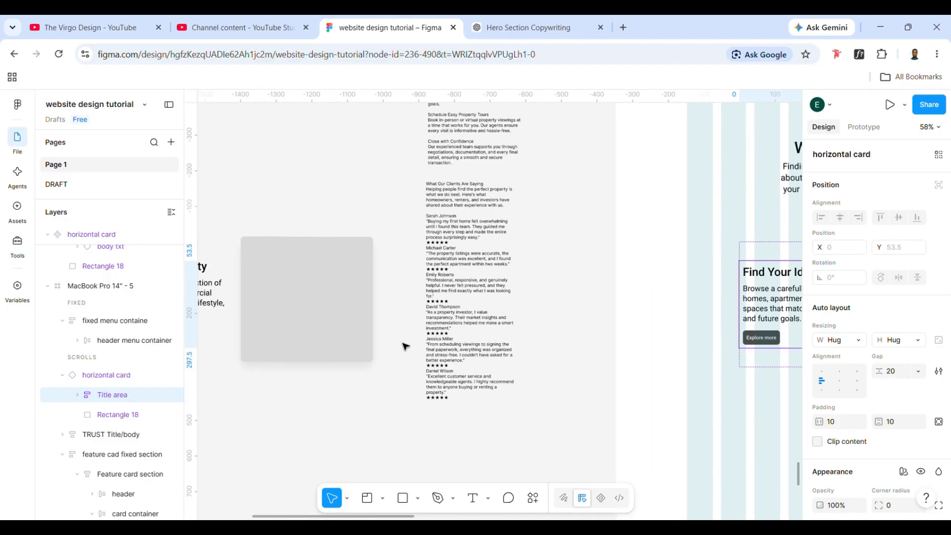
scroll(405, 346, down, 3)
click(225, 271)
drag(253, 281, 418, 414)
scroll(426, 377, down, 3)
- Set the main horizontal card component's horizontal padding to 10 and its gap to 24
click(725, 178)
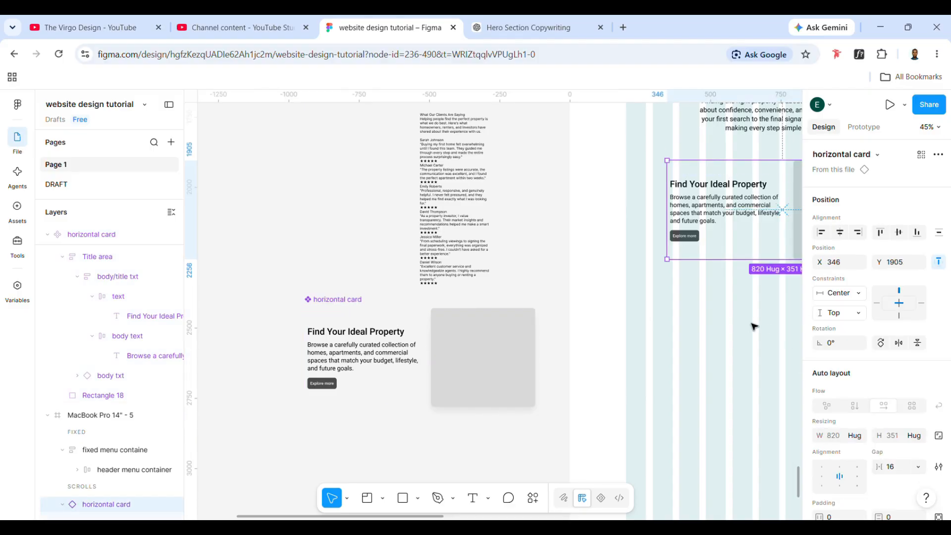
scroll(753, 325, down, 2)
scroll(753, 325, right, 2)
click(280, 273)
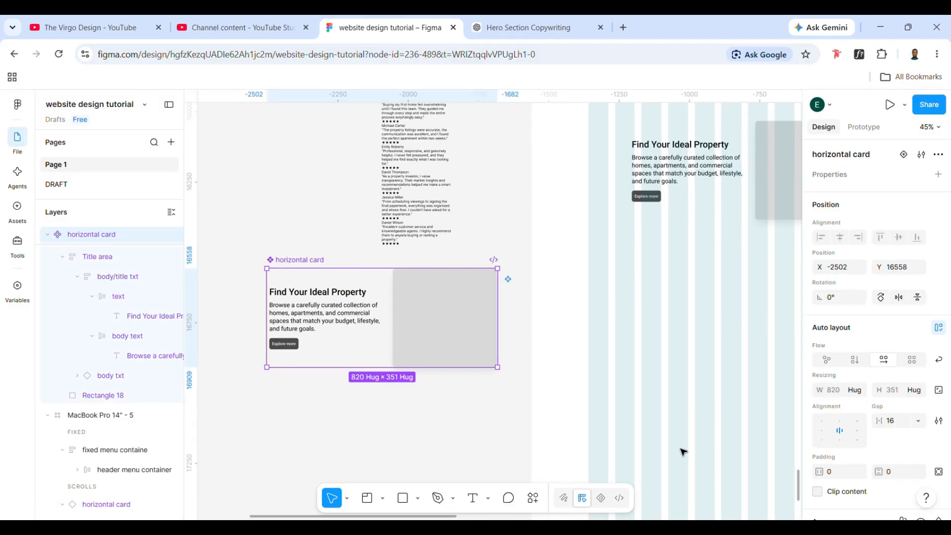
click(837, 477)
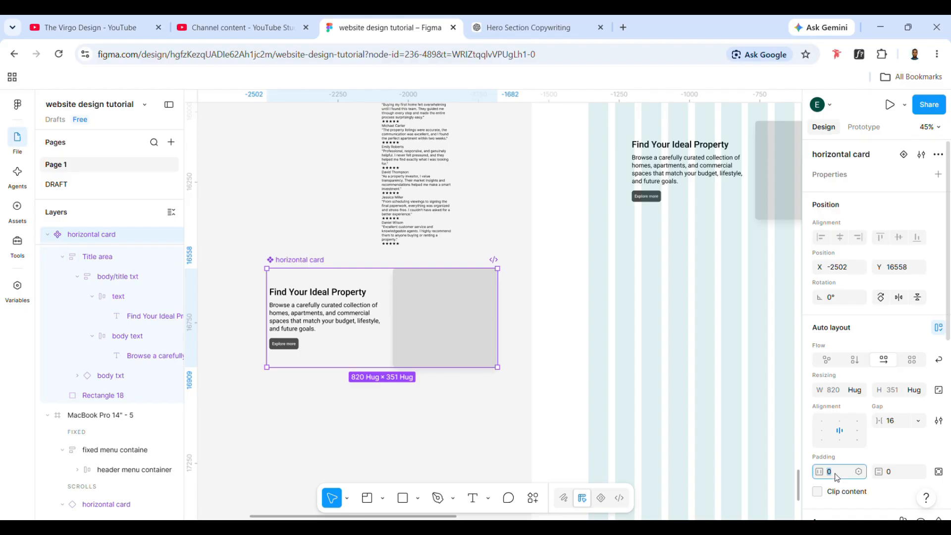
text(10)
key(Return)
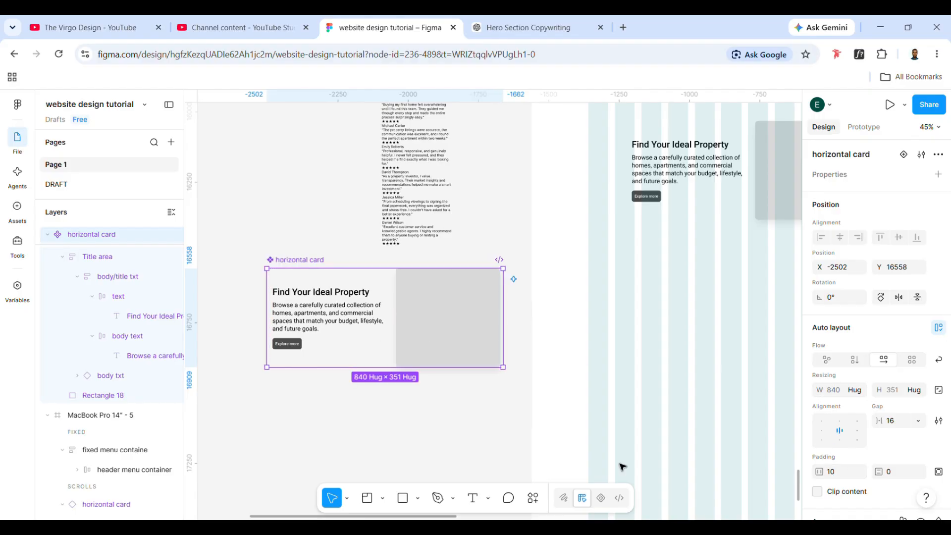
click(896, 426)
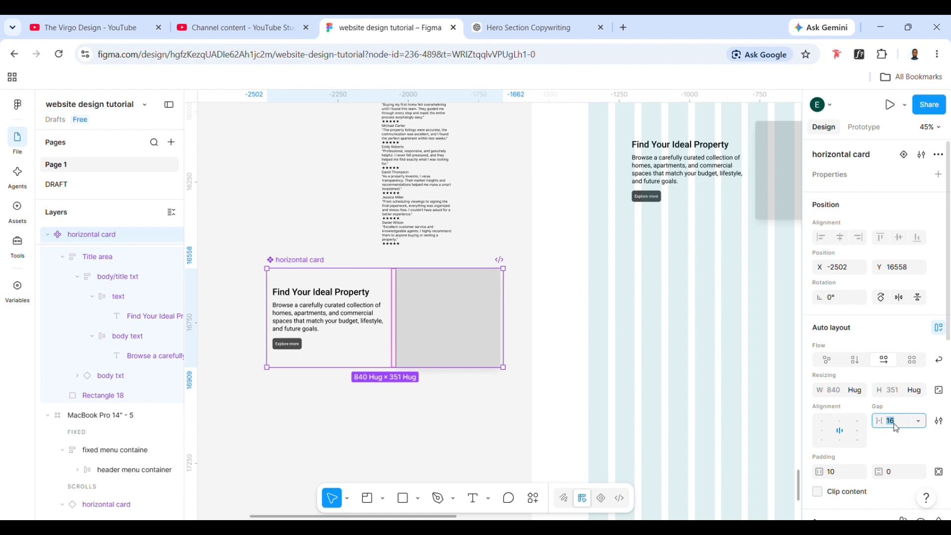
key(Return)
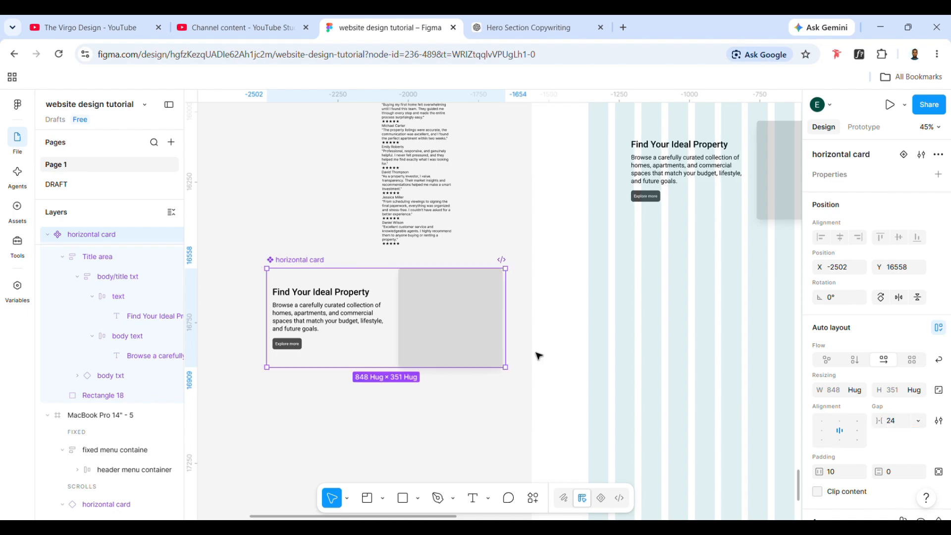
- Widen the main horizontal card component to about 862
scroll(367, 352, right, 3)
click(619, 149)
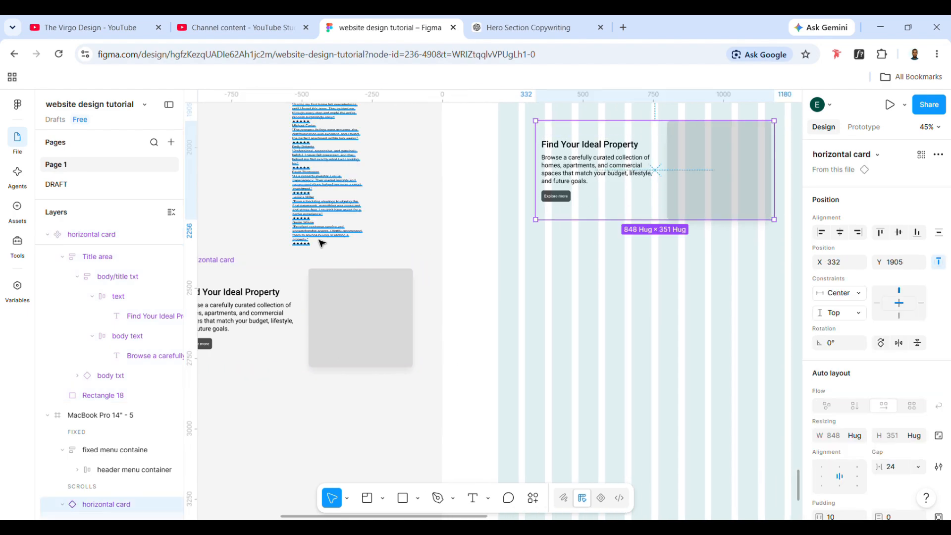
scroll(322, 245, left, 4)
click(341, 276)
drag(339, 290, 335, 305)
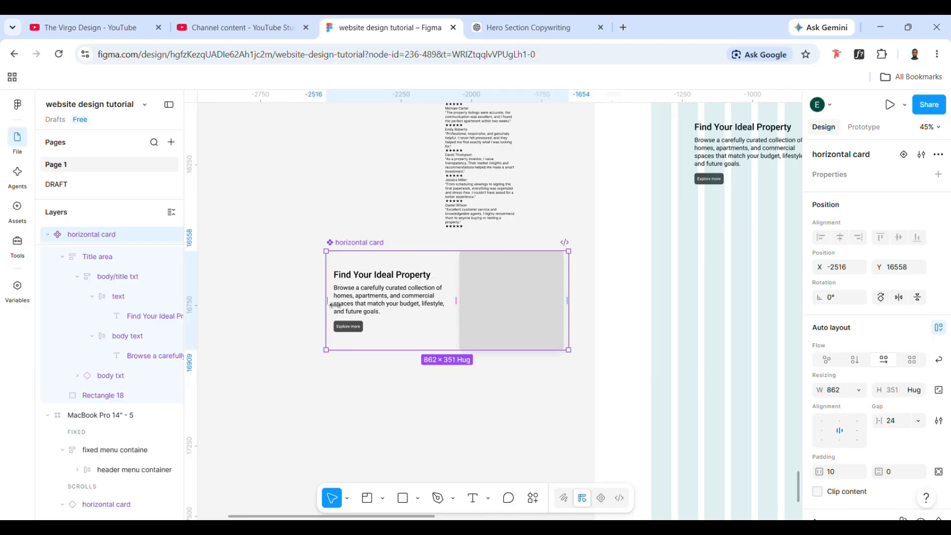
- Wrap the horizontal card instance under the Why Thousands Choose Us text in a vertical auto layout frame
scroll(475, 303, right, 5)
scroll(596, 207, up, 1)
click(596, 207)
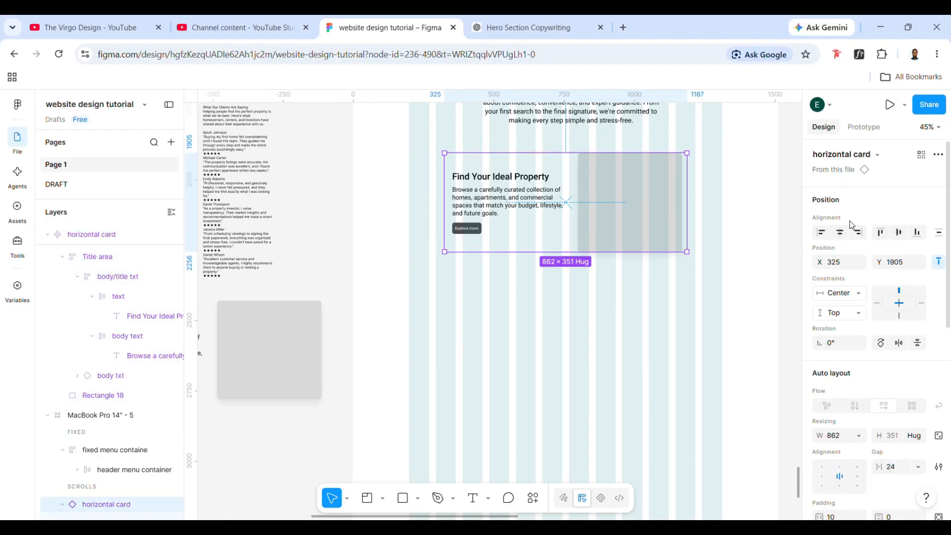
scroll(644, 233, up, 1)
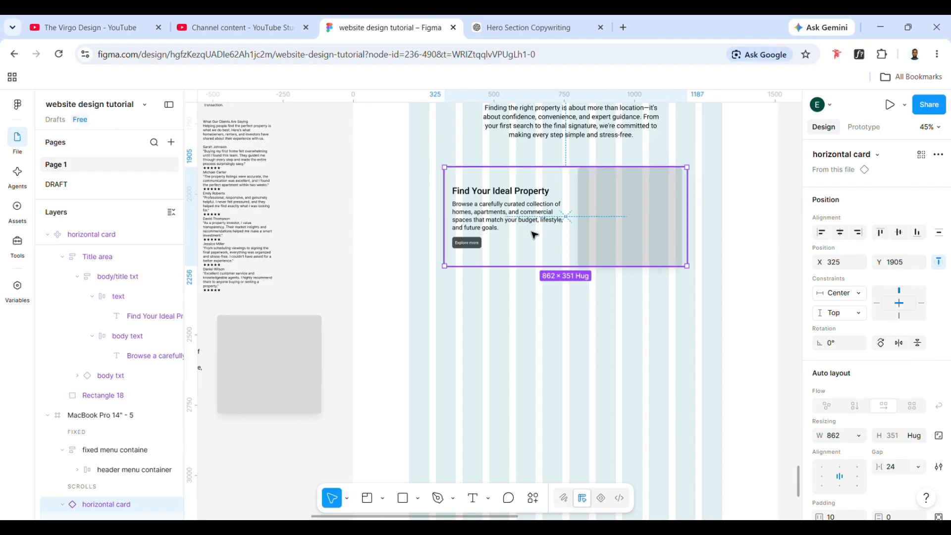
key(shift+a)
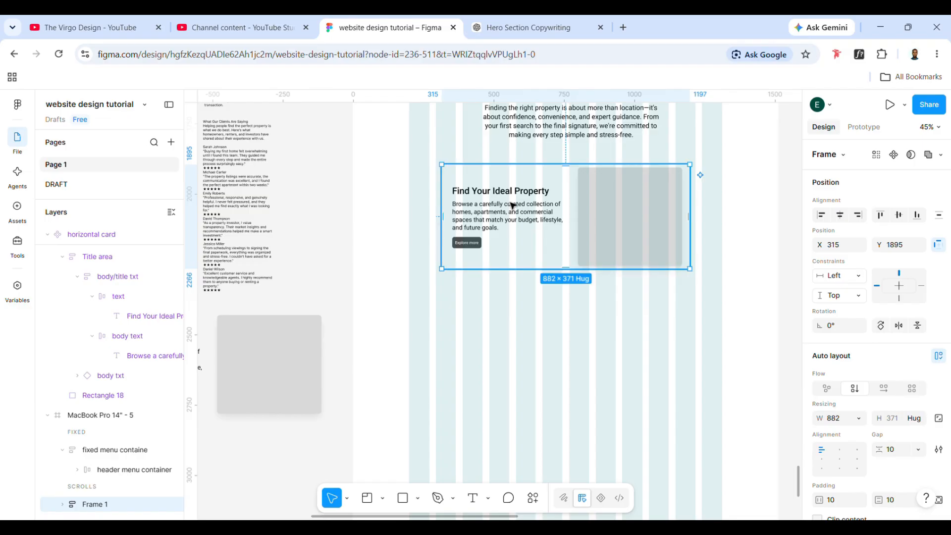
- Rename the new auto layout frame around the card instance as "horizontal card container"
scroll(74, 361, up, 5)
scroll(78, 365, up, 10)
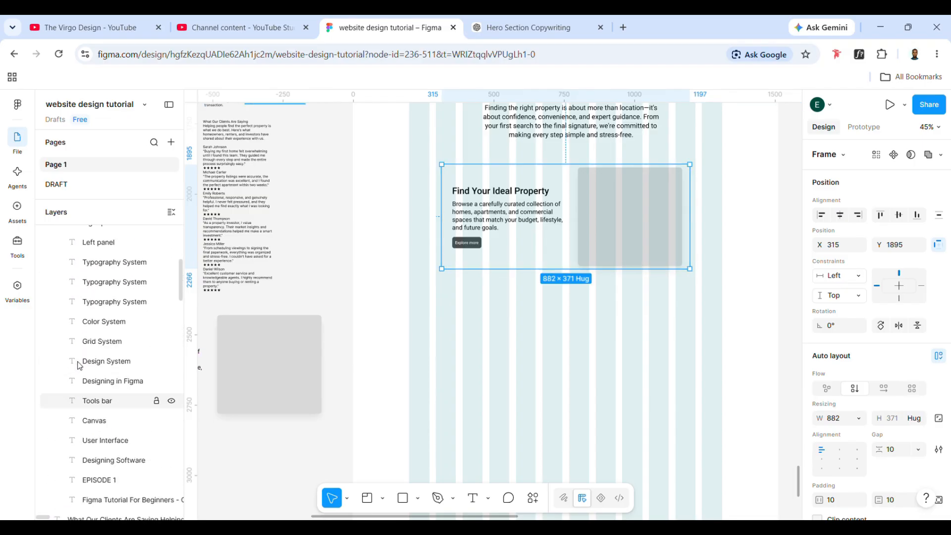
key(Escape)
click(528, 228)
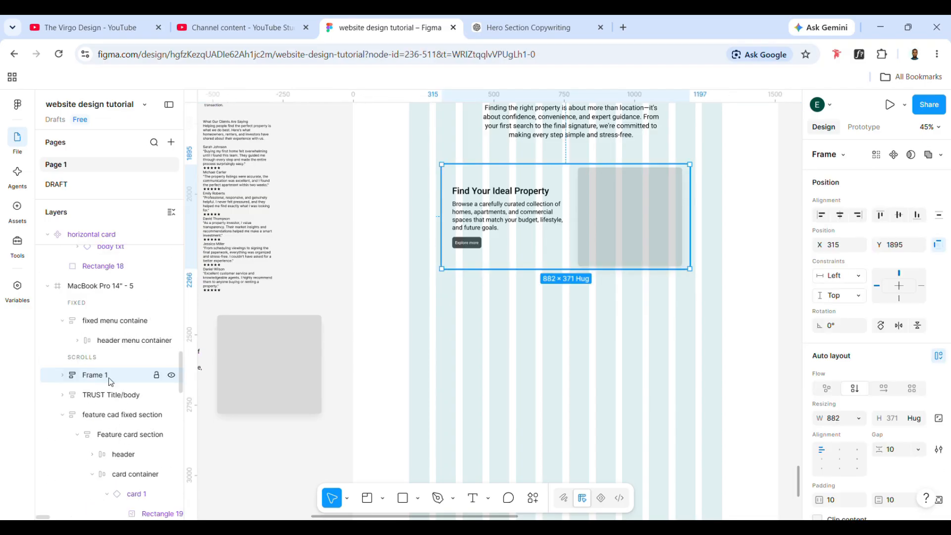
key(h)
key(o)
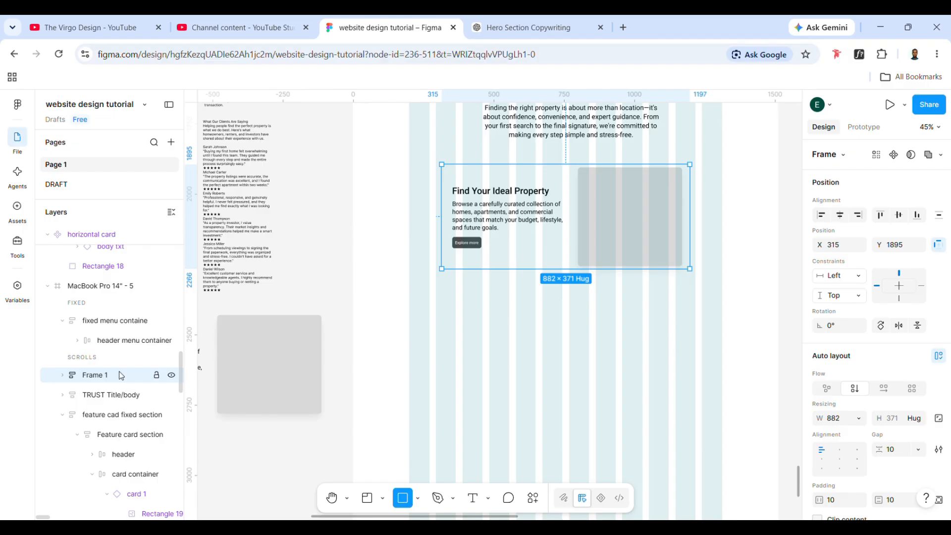
double_click(90, 379)
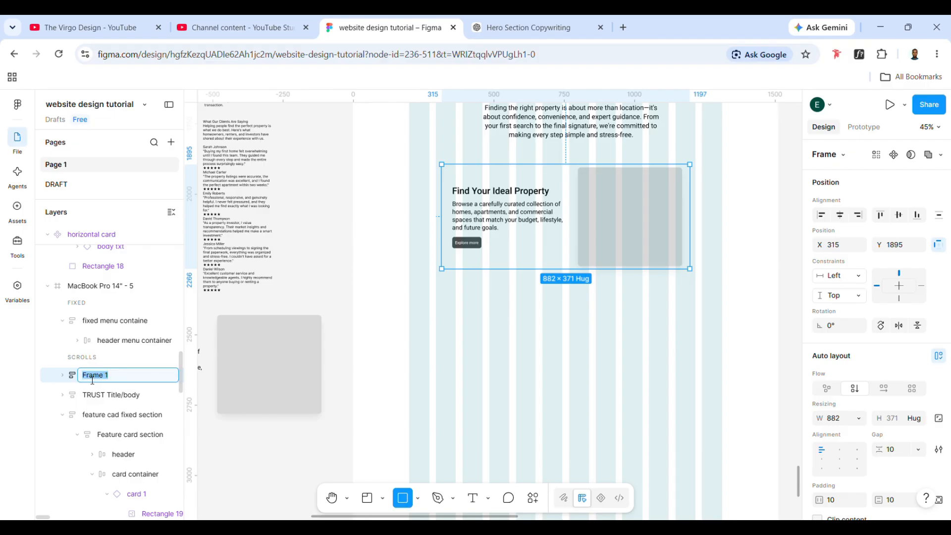
text(H)
key(Return)
- Delete the stray rectangle beneath the card inside the horizontal card container
click(607, 227)
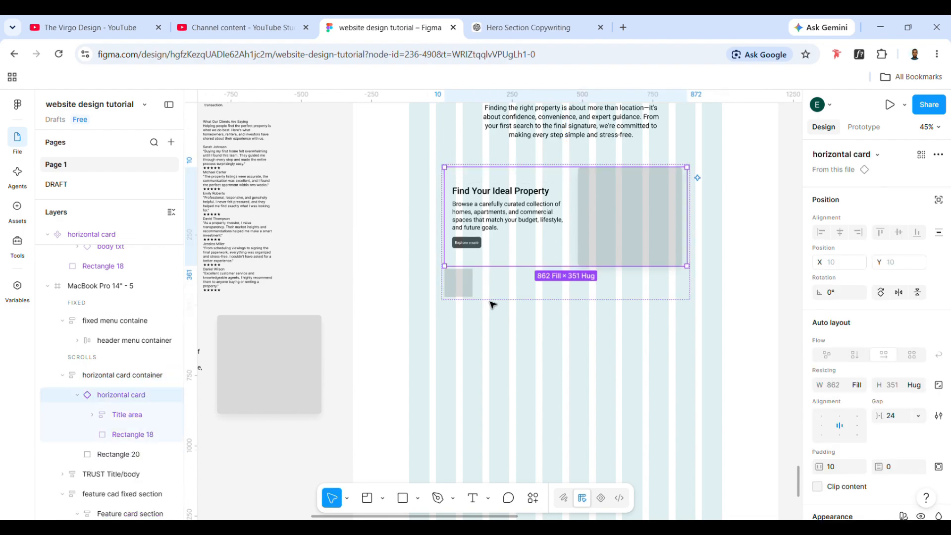
click(471, 297)
key(Delete)
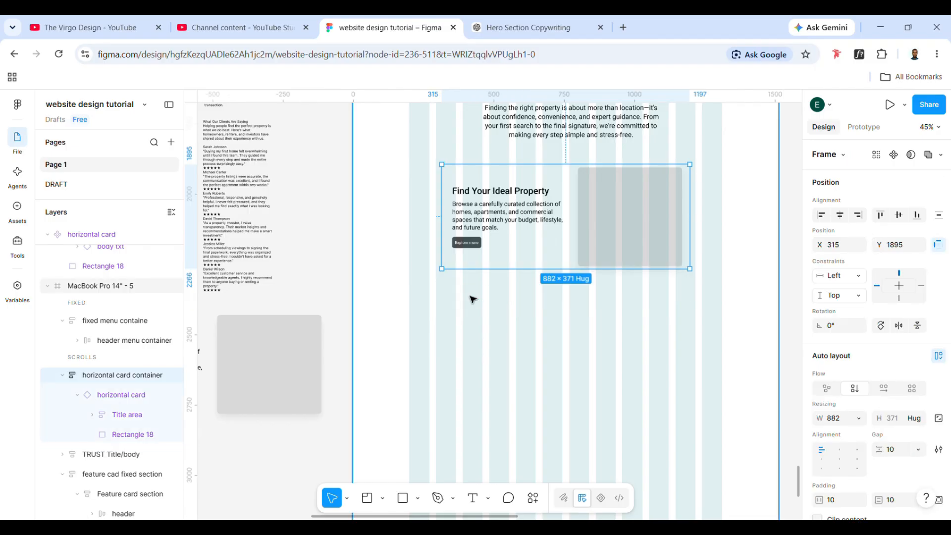
- Duplicate the horizontal card instance twice inside its container to stack three cards
click(518, 216)
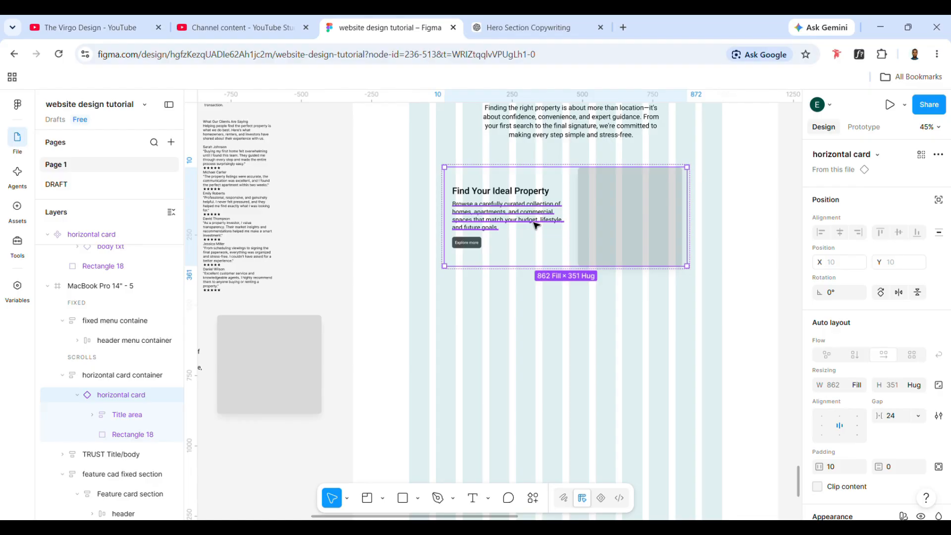
key(ctrl+d)
key(ctrl+d)
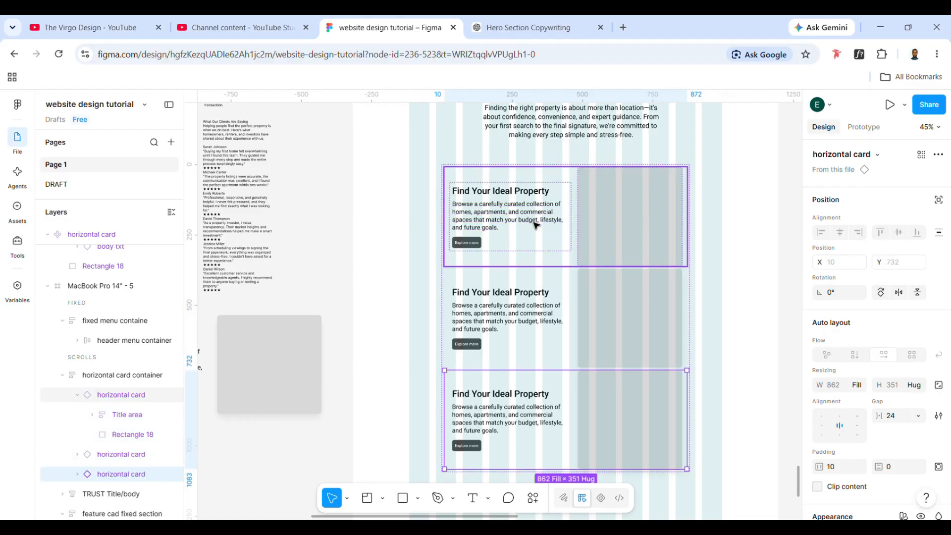
scroll(535, 225, down, 1)
click(759, 290)
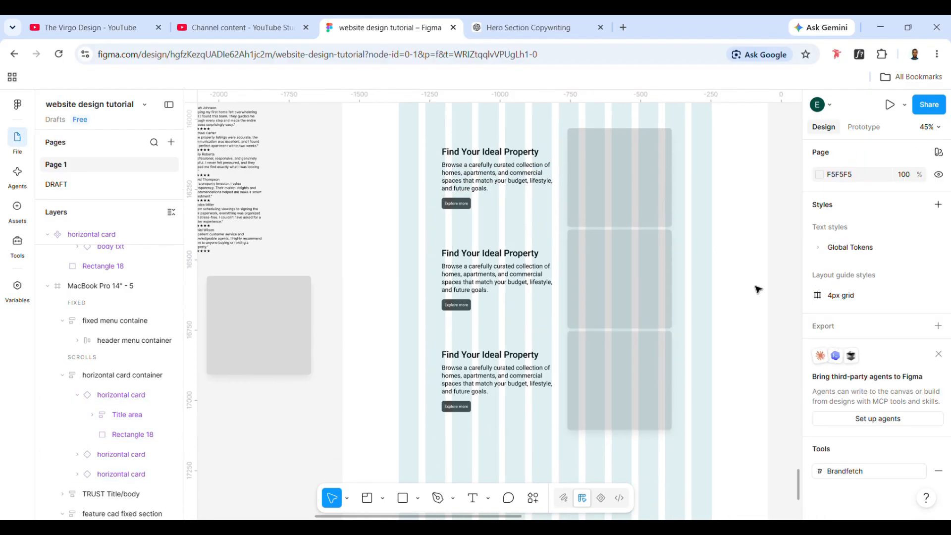
- Try to rearrange the image placeholder and text area directly inside the middle card instance
click(639, 290)
double_click(641, 291)
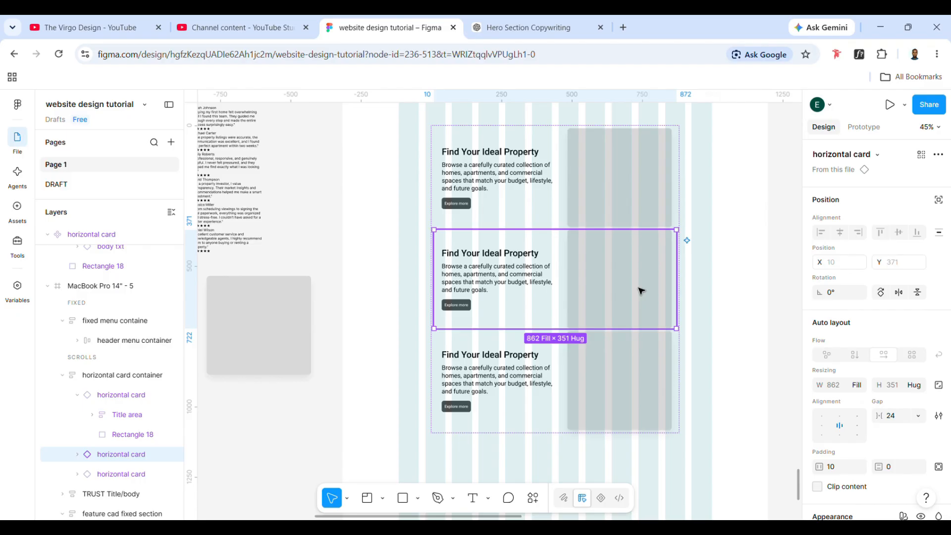
double_click(641, 292)
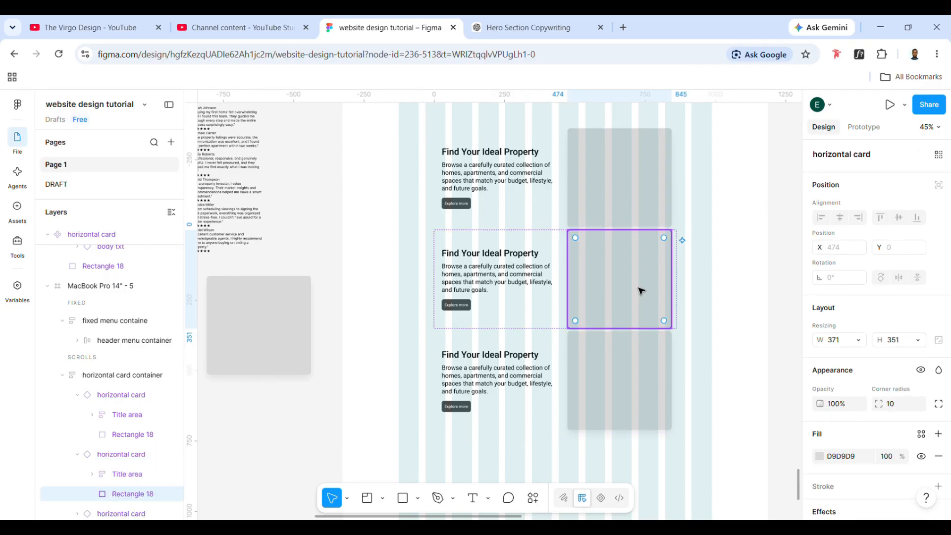
click(537, 291)
key(Escape)
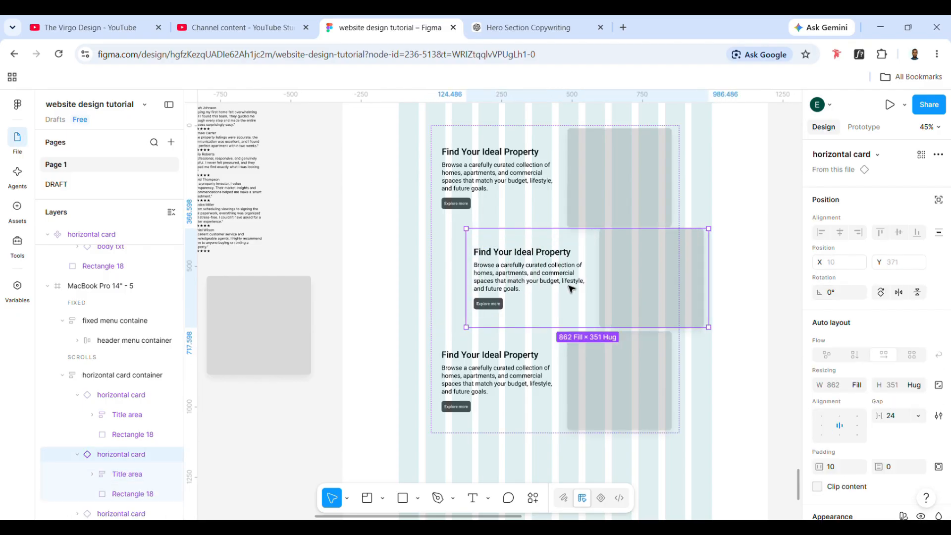
click(540, 287)
click(585, 289)
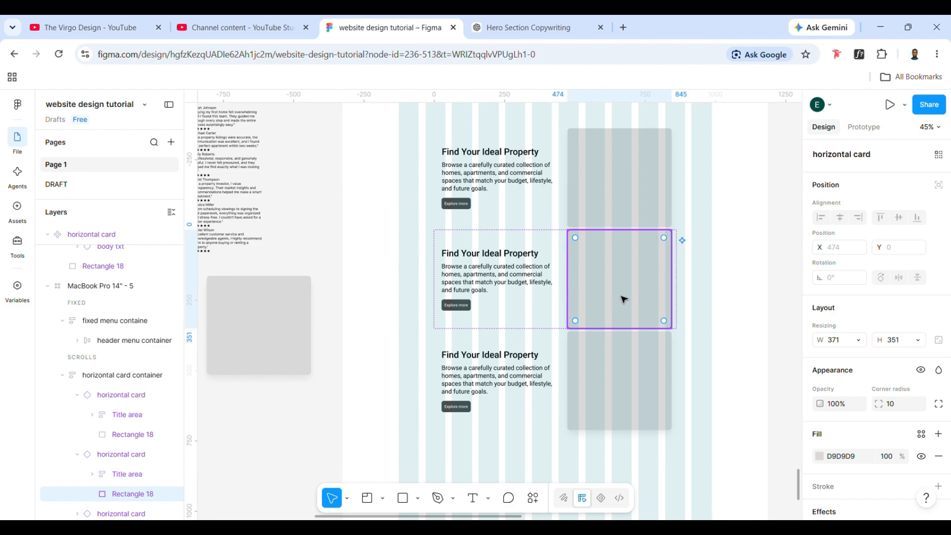
key(Escape)
click(600, 298)
click(513, 298)
- Add a second variant to the main horizontal card component
scroll(394, 401, left, 2)
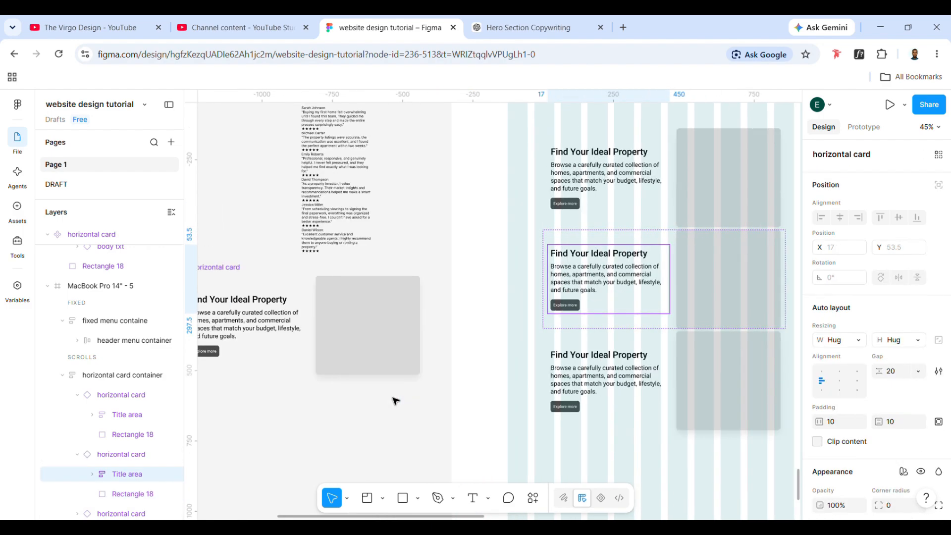
scroll(394, 402, left, 3)
click(303, 269)
scroll(428, 345, right, 1)
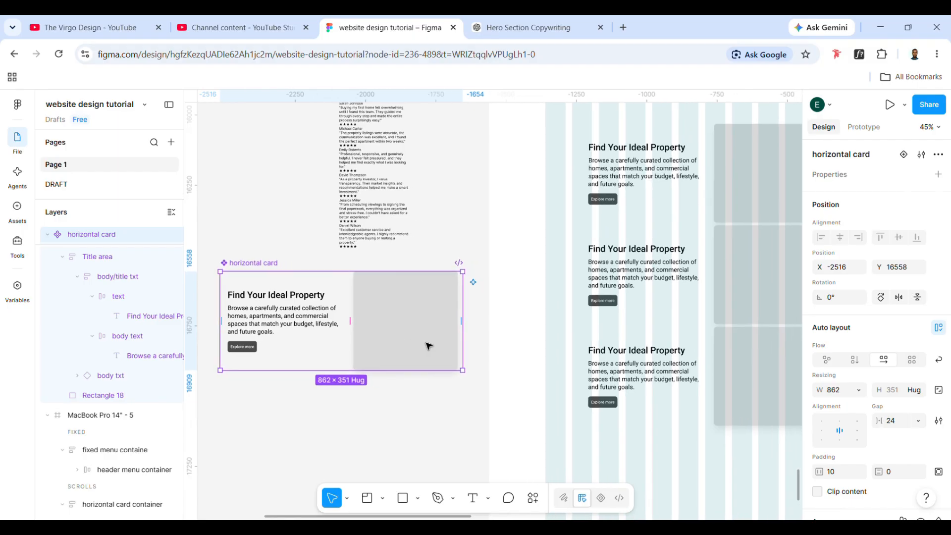
scroll(429, 346, up, 1)
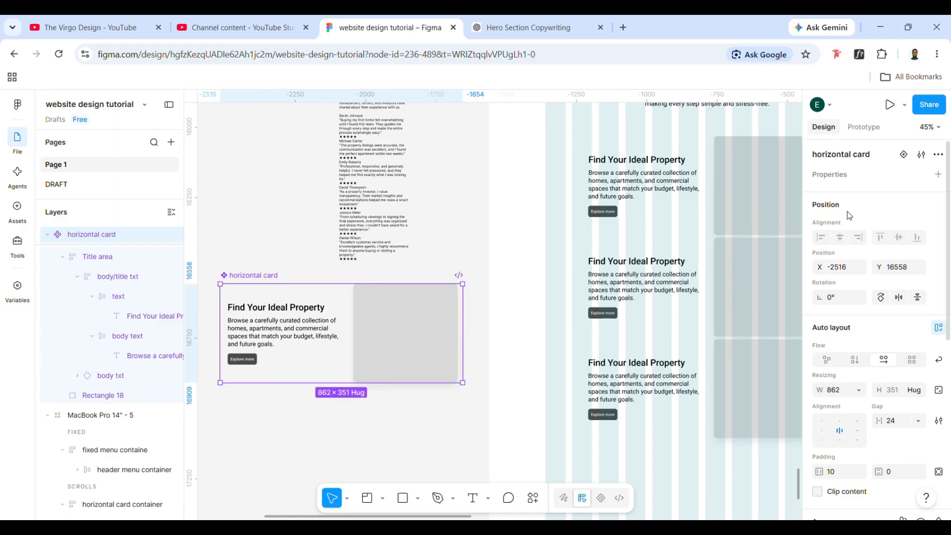
click(904, 154)
scroll(391, 365, down, 2)
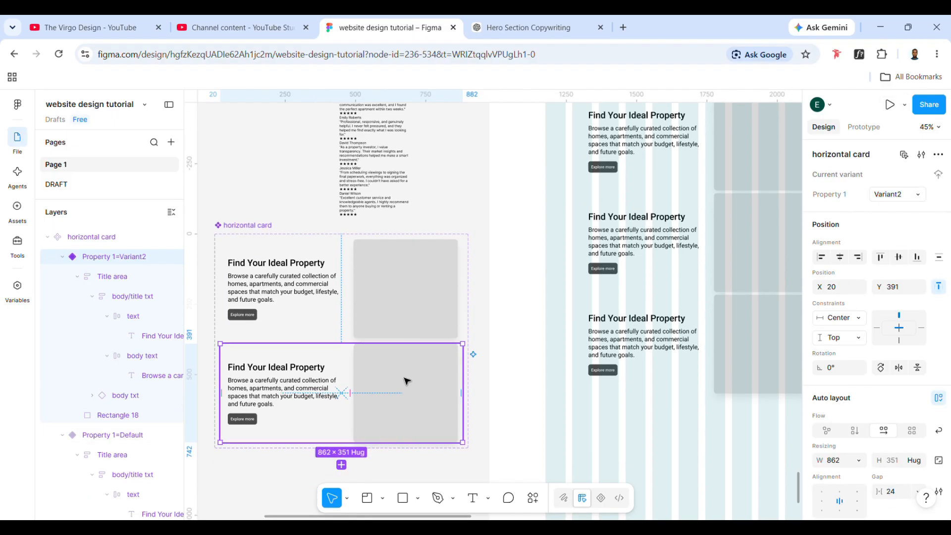
- Reorder the second variant of the horizontal card so the image placeholder comes before the title area
click(403, 381)
key(Left)
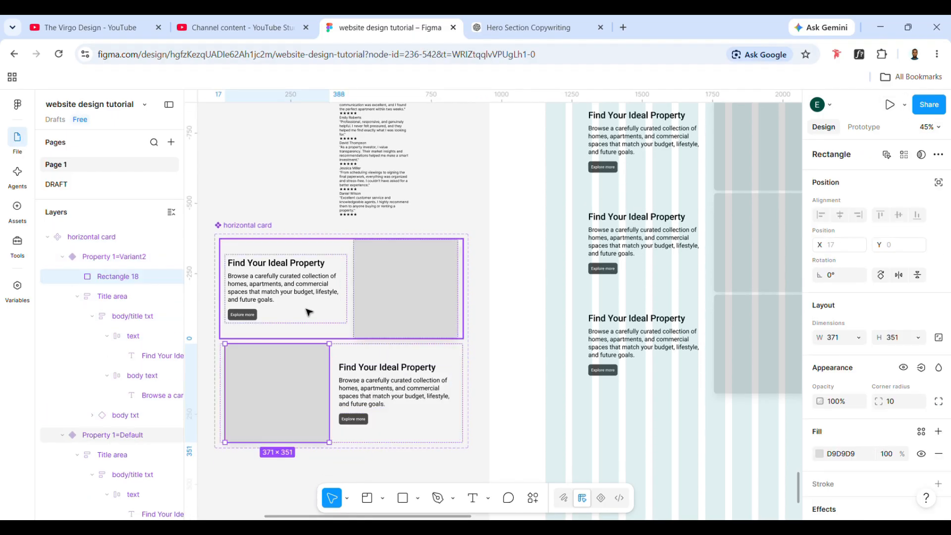
click(266, 473)
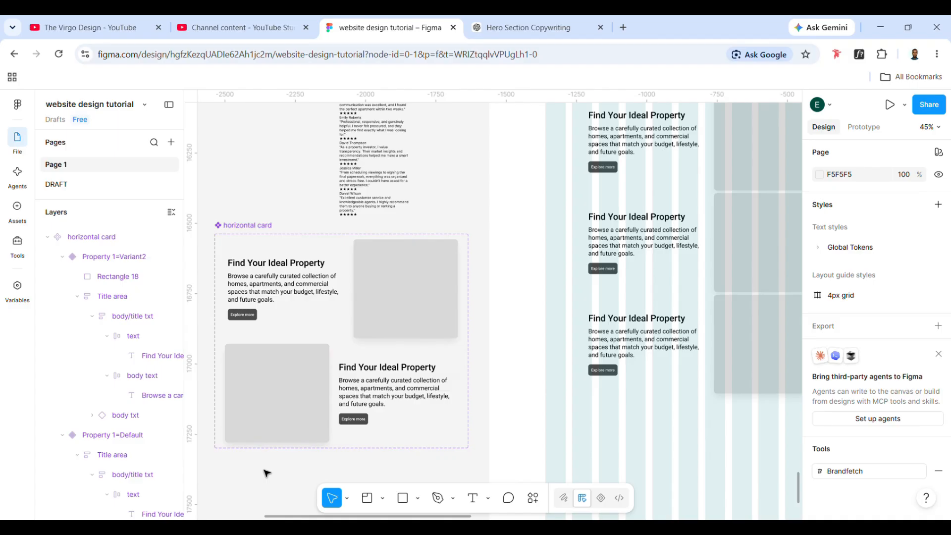
- Rename the horizontal card's two variants: the text-first one "first" and the image-first one "second"
click(303, 310)
click(891, 195)
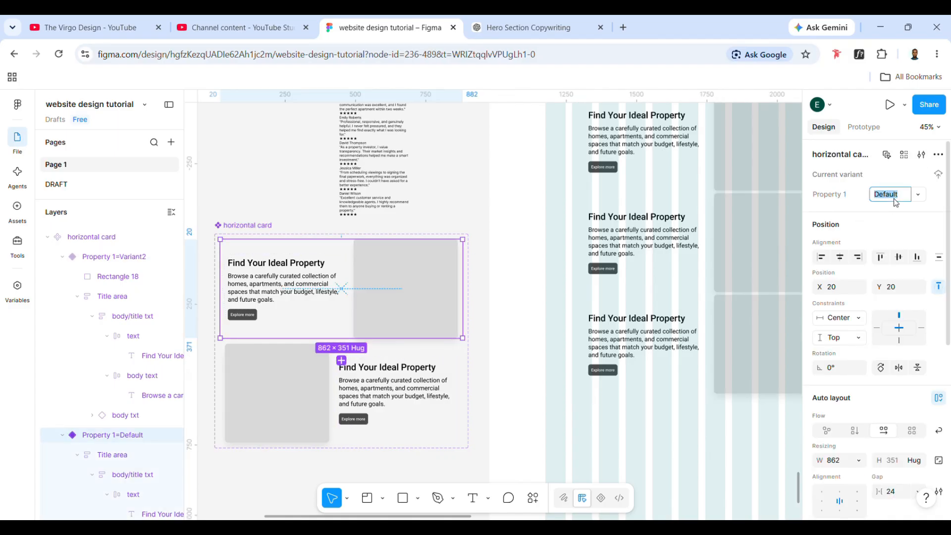
text(first)
click(335, 384)
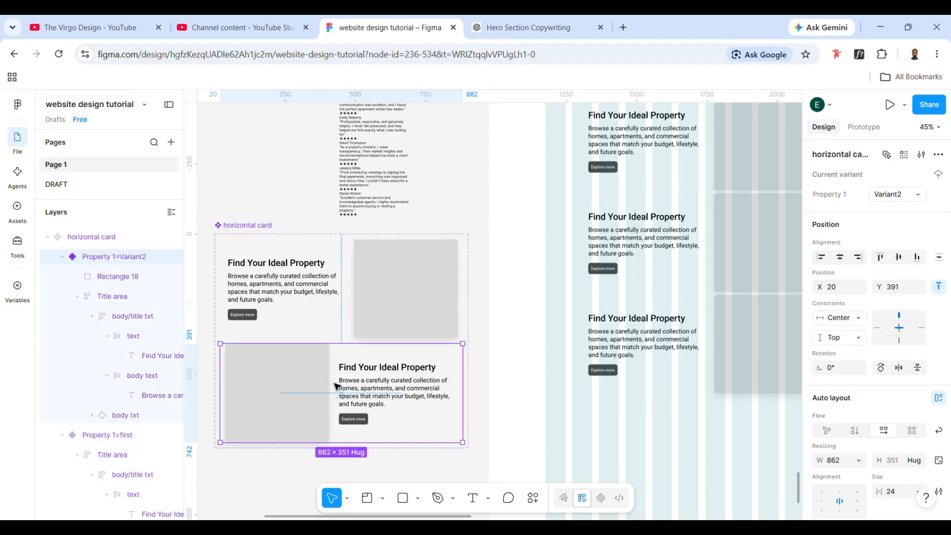
click(894, 194)
text(second)
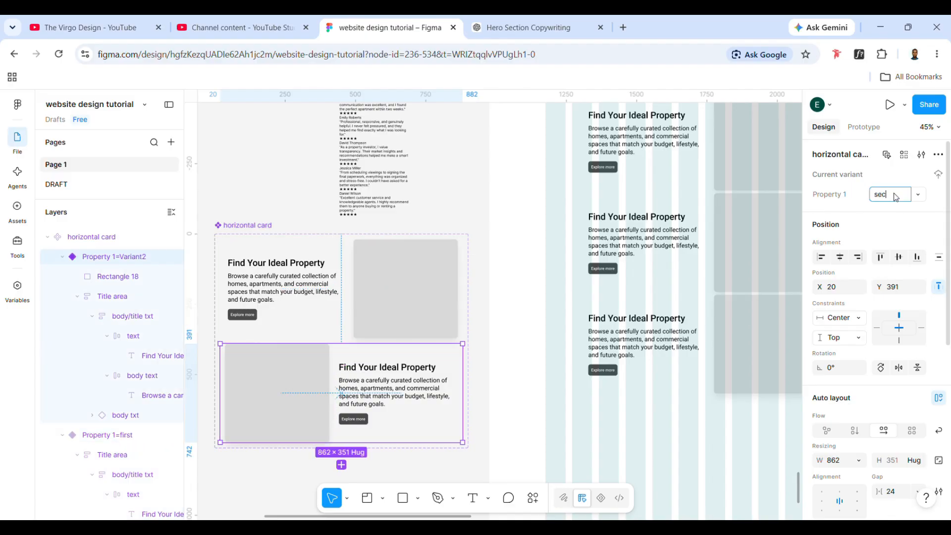
- Switch the middle card instance in the stacked container to the "second" variant
click(651, 231)
scroll(651, 231, right, 2)
double_click(651, 231)
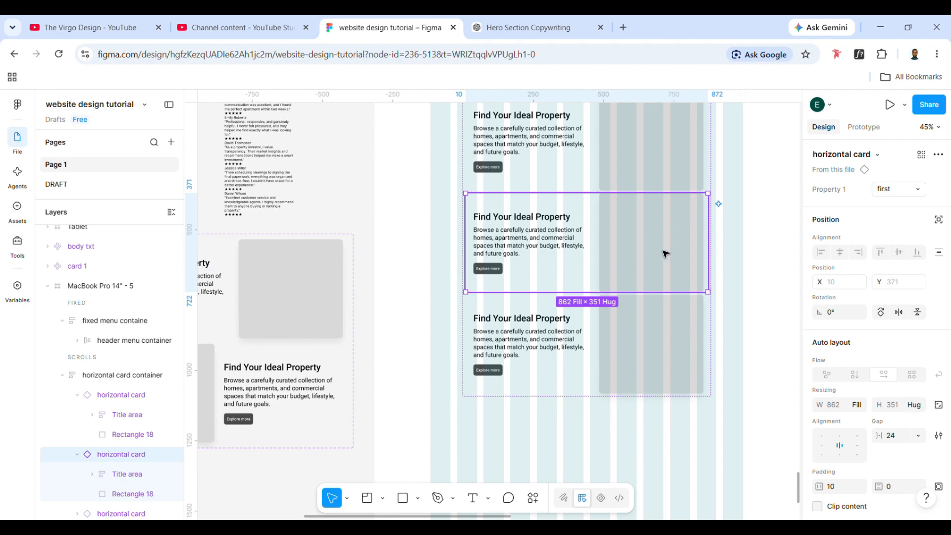
click(918, 192)
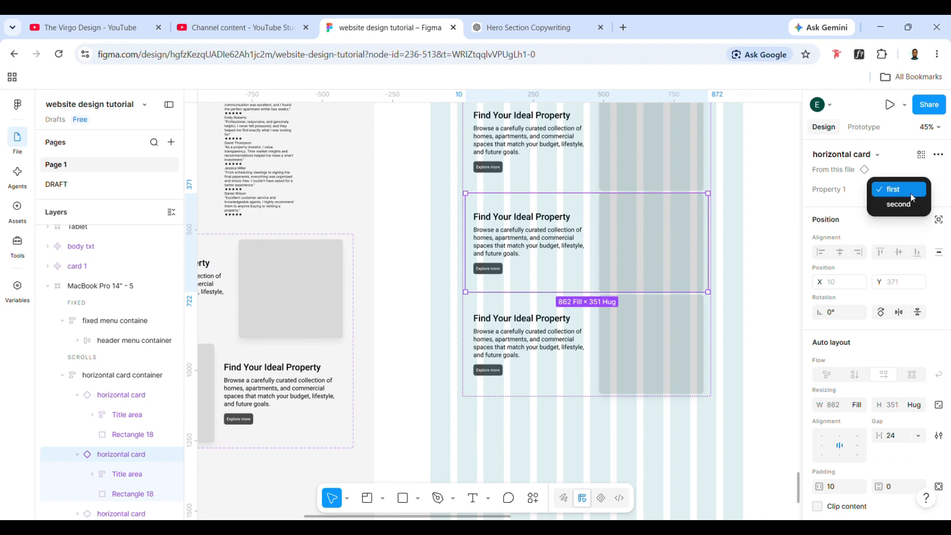
click(904, 205)
click(594, 430)
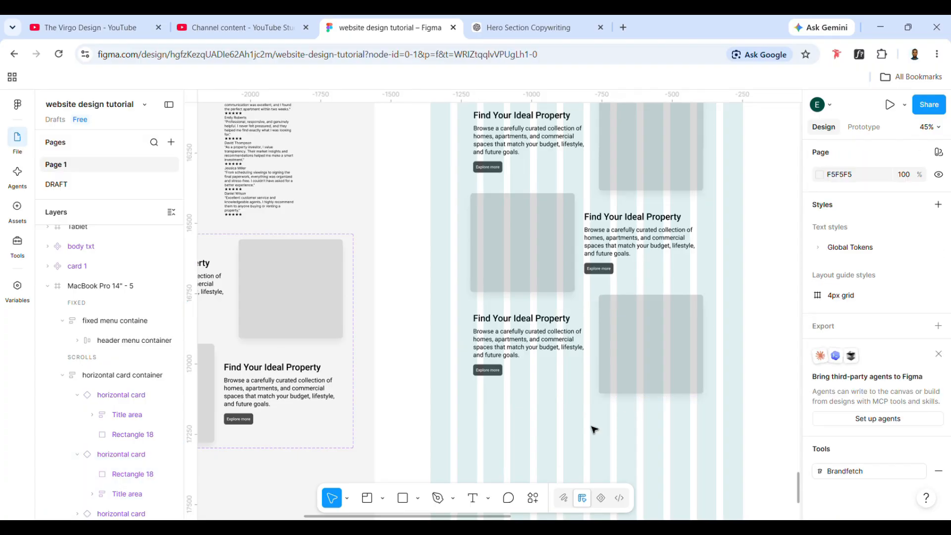
- Set the vertical gap between the cards in the horizontal card container to 20
click(594, 354)
scroll(595, 350, up, 2)
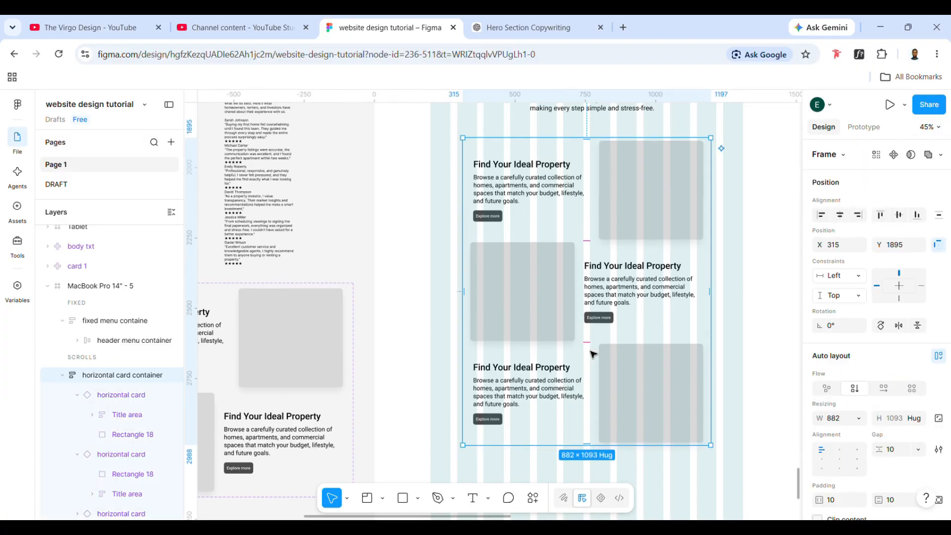
click(895, 449)
text(16)
key(Return)
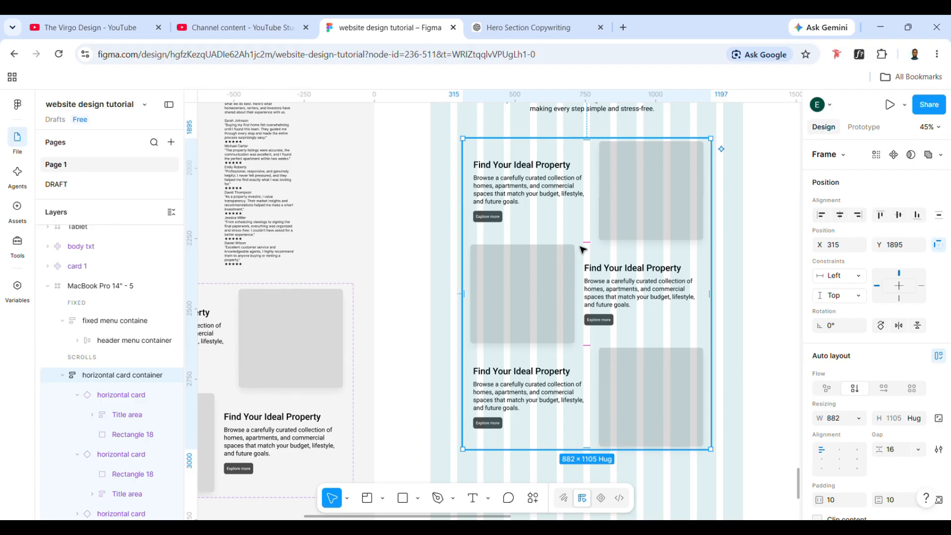
click(906, 455)
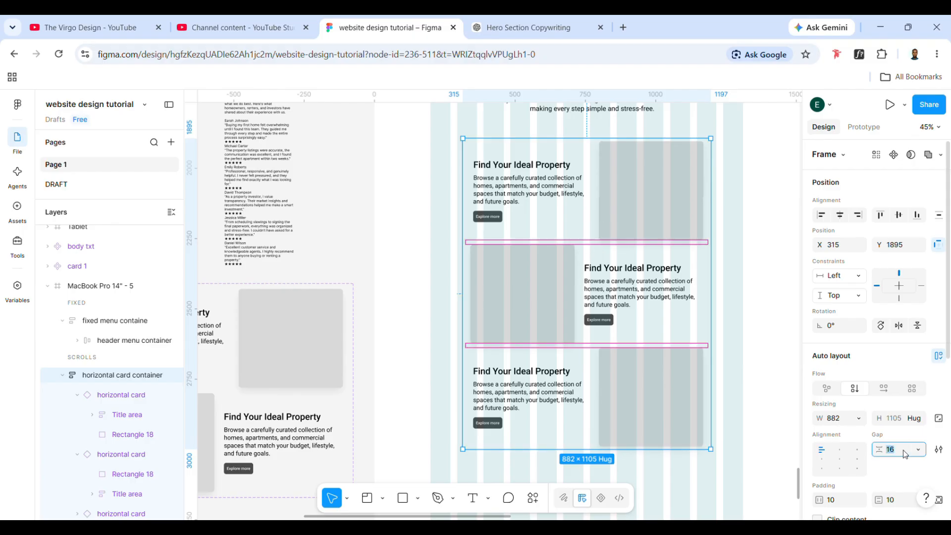
text(20)
key(Return)
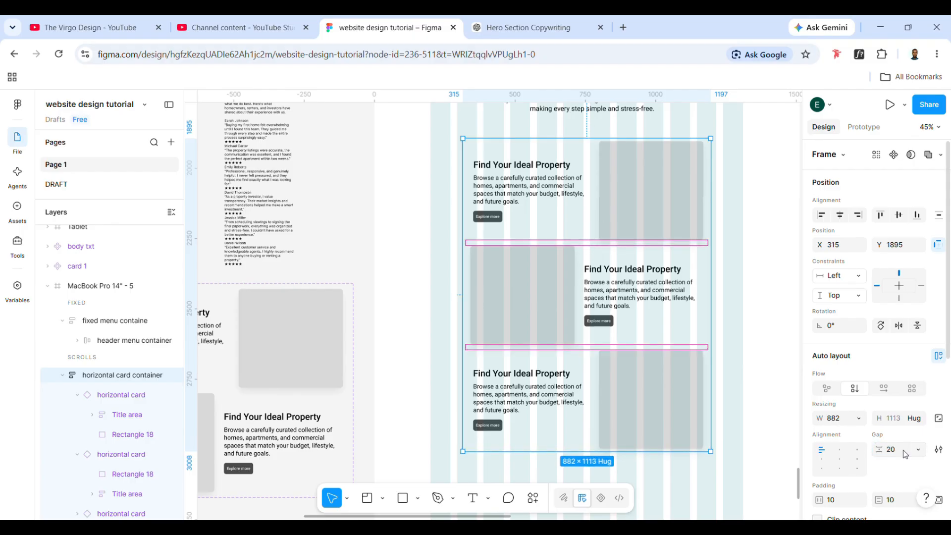
click(749, 291)
- Move the horizontal card component set up the canvas, to the left of the client testimonials text
scroll(590, 251, right, 2)
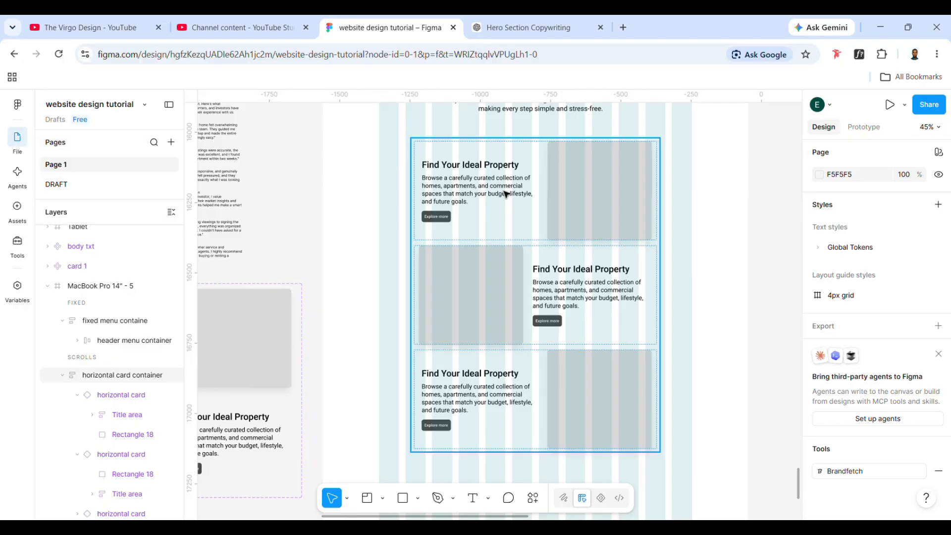
scroll(500, 272, left, 2)
click(487, 196)
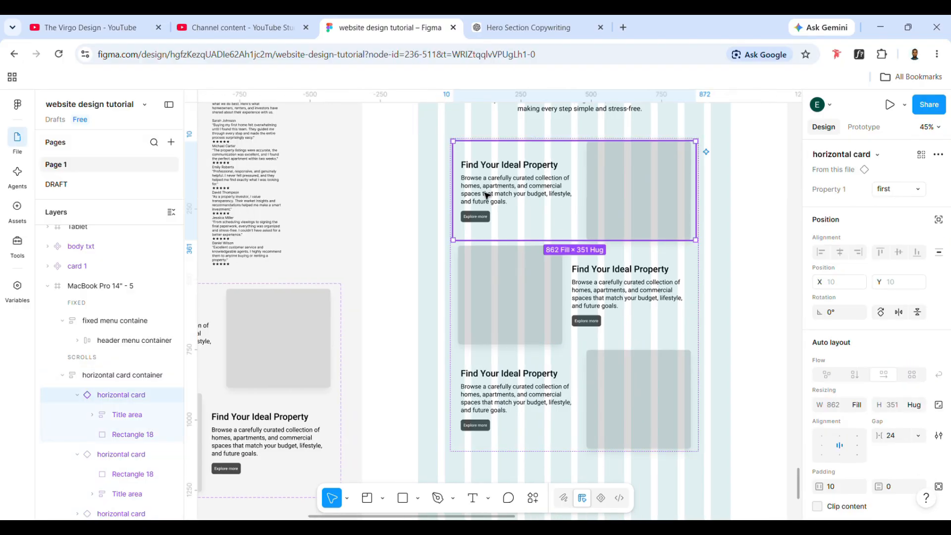
click(487, 196)
scroll(620, 321, left, 5)
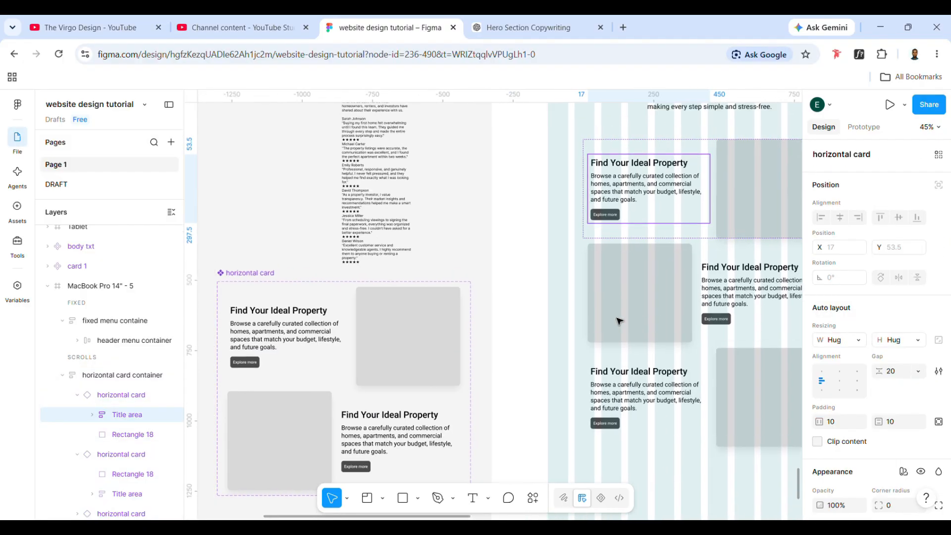
scroll(617, 322, up, 4)
scroll(471, 282, left, 8)
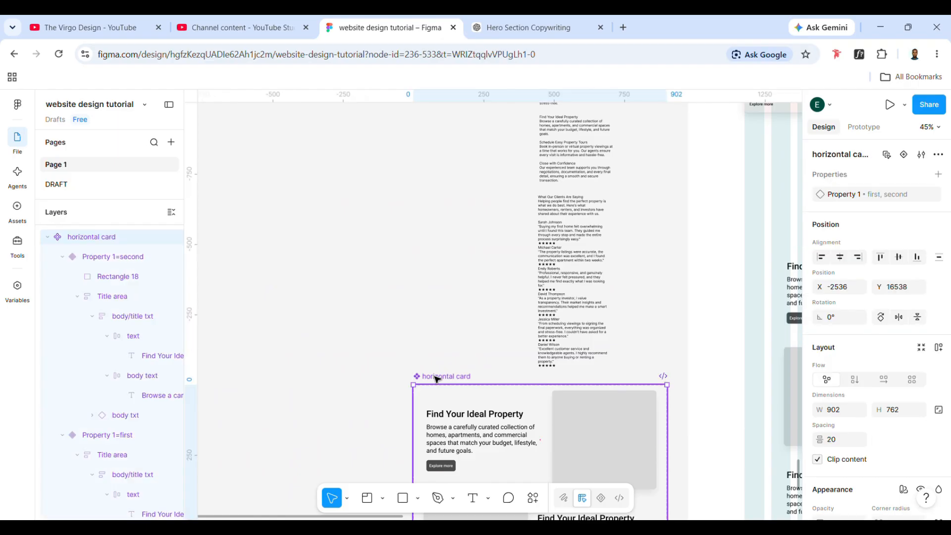
drag(436, 380, 222, 146)
- Move the copy block starting with "Find Your Ideal Property" below the testimonials text, to about X -1912, Y 16622
click(550, 135)
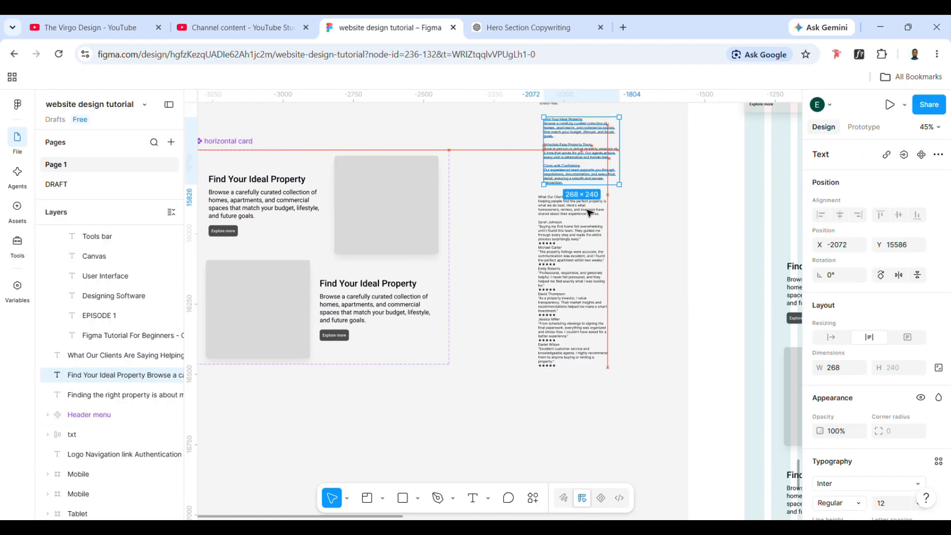
drag(551, 135, 601, 426)
scroll(601, 427, right, 5)
scroll(600, 426, down, 3)
scroll(361, 304, up, 5)
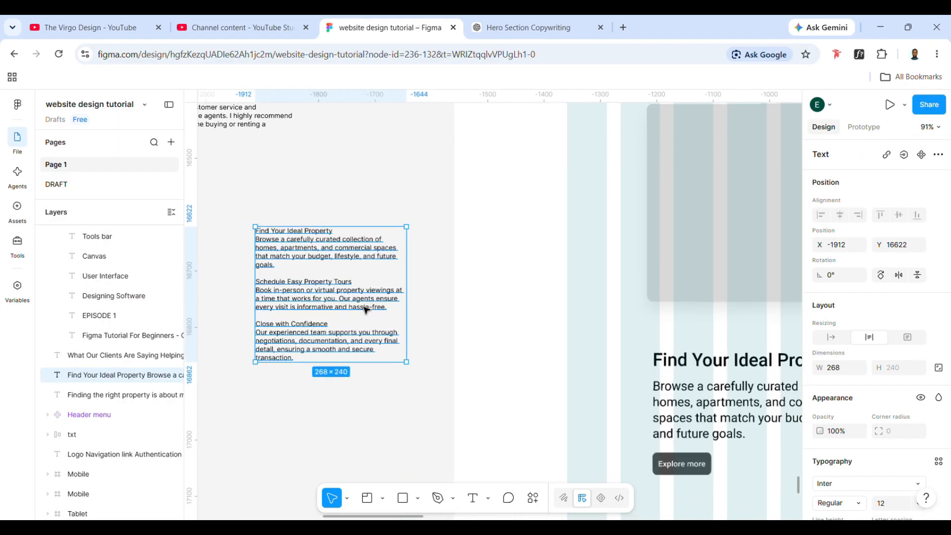
- Replace the middle card's heading with "Schedule Easy Property Tours", cut from the copy block
double_click(327, 302)
triple_click(267, 282)
key(ctrl+c)
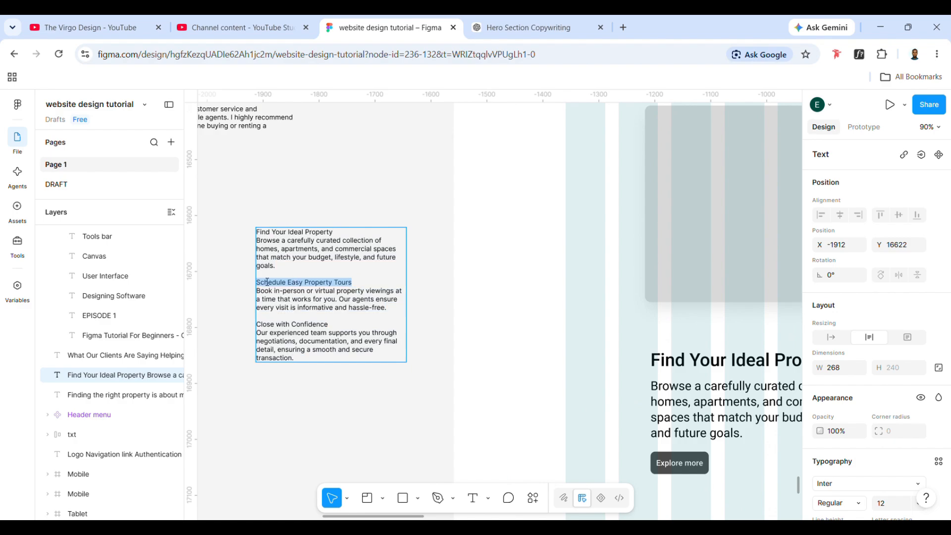
key(BackSpace)
scroll(267, 281, right, 5)
scroll(266, 280, down, 3)
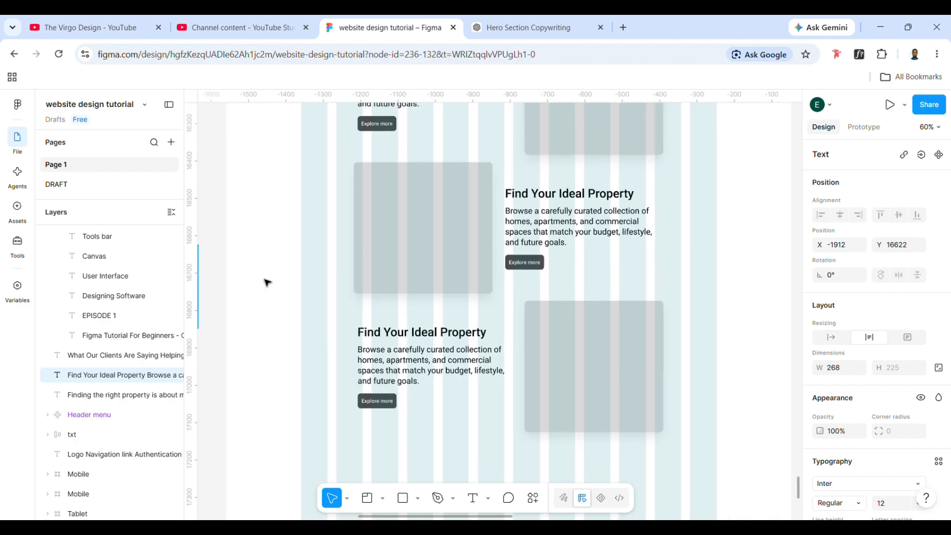
double_click(485, 195)
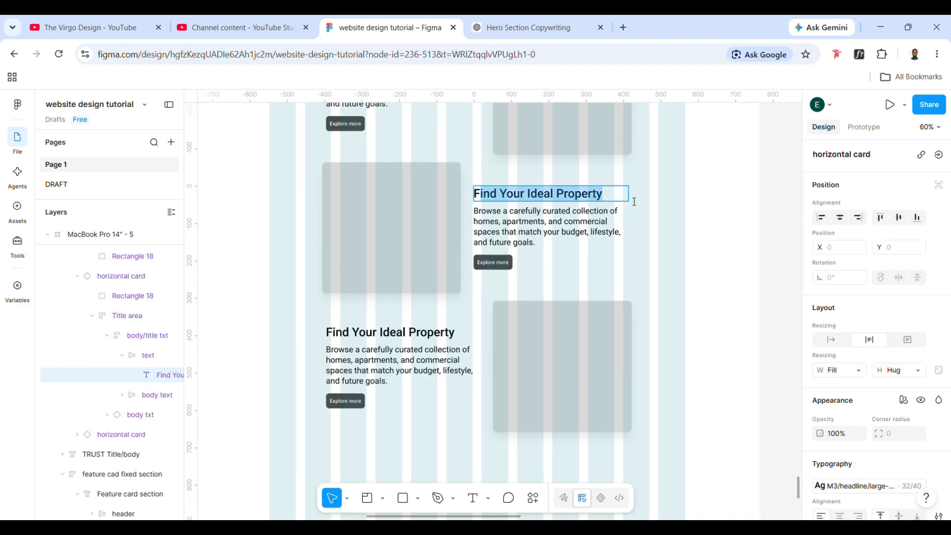
key(ctrl+v)
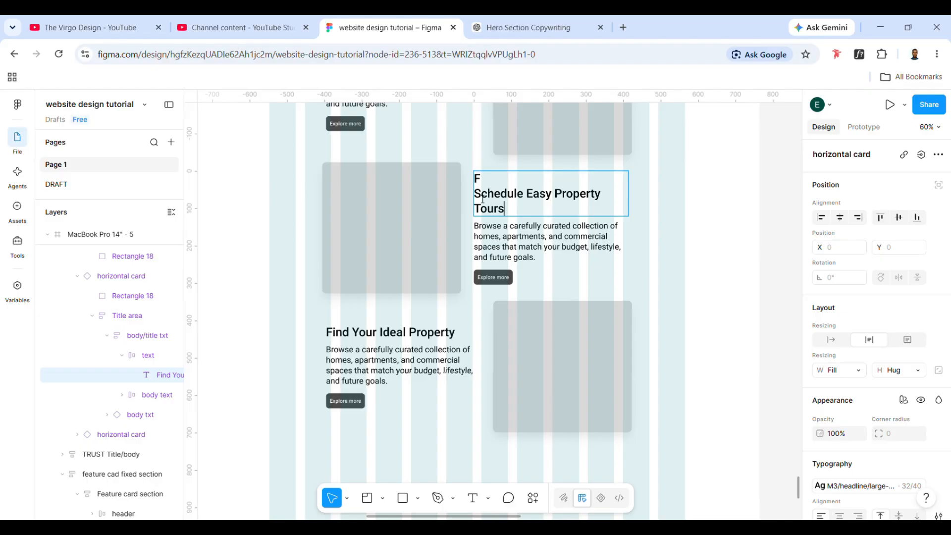
key(BackSpace)
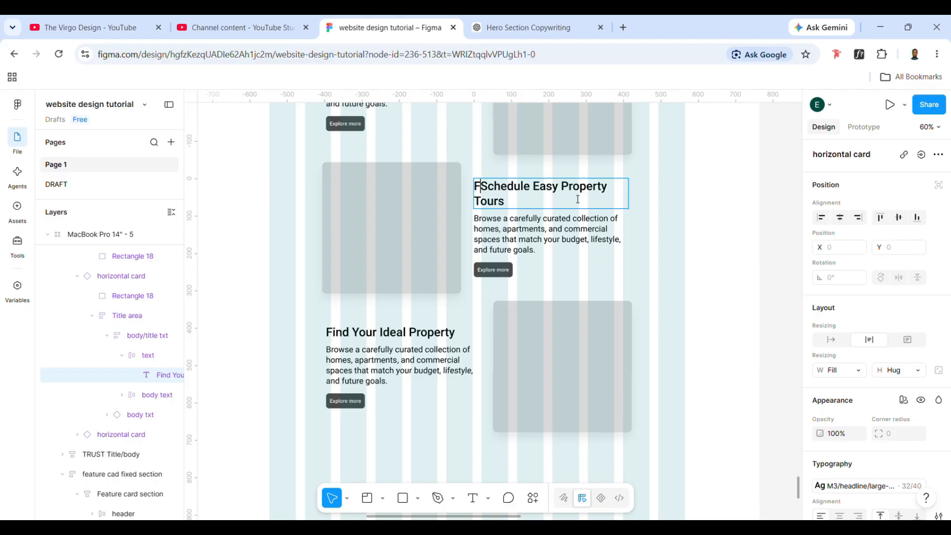
key(BackSpace)
key(Escape)
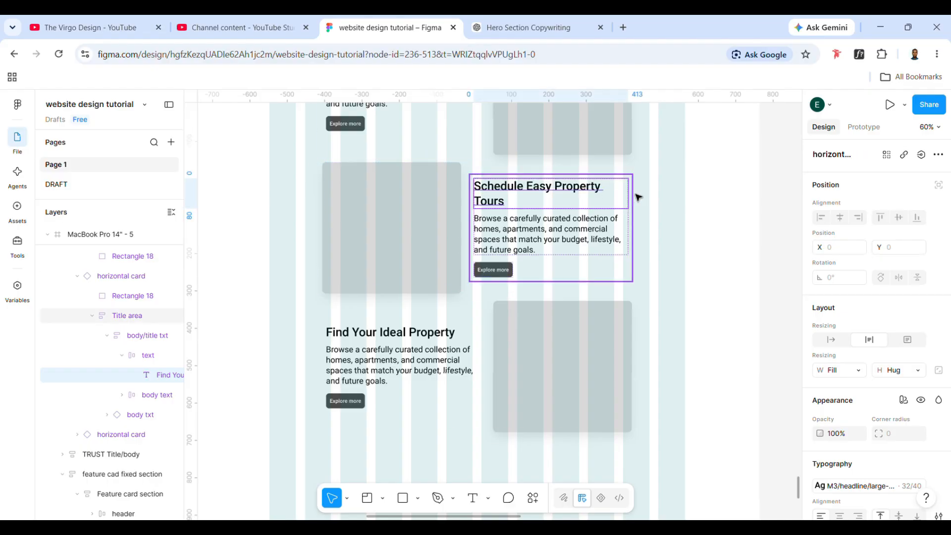
key(Escape)
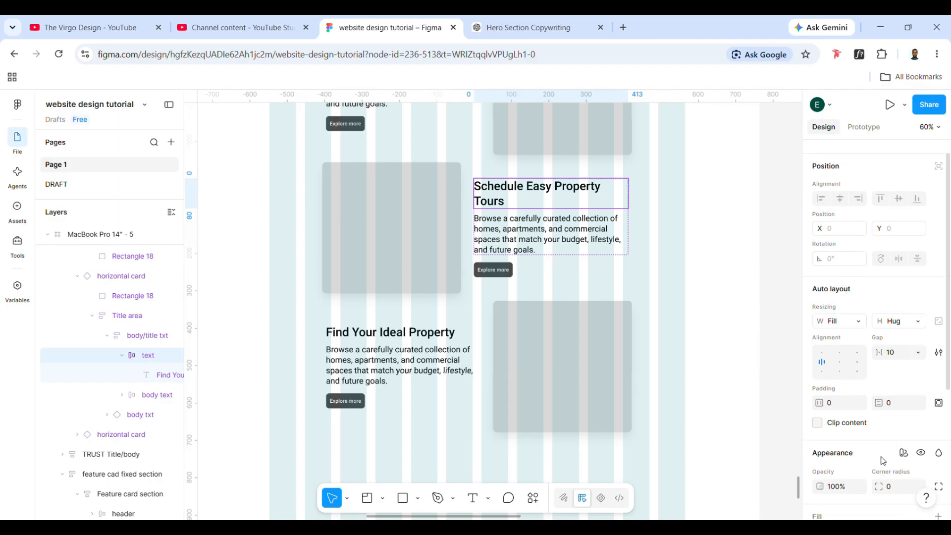
- Replace the middle card's body text with the "Book in-person or virtual property viewings" paragraph, cut from the copy block
scroll(464, 292, left, 5)
scroll(464, 291, up, 3)
scroll(464, 291, right, 2)
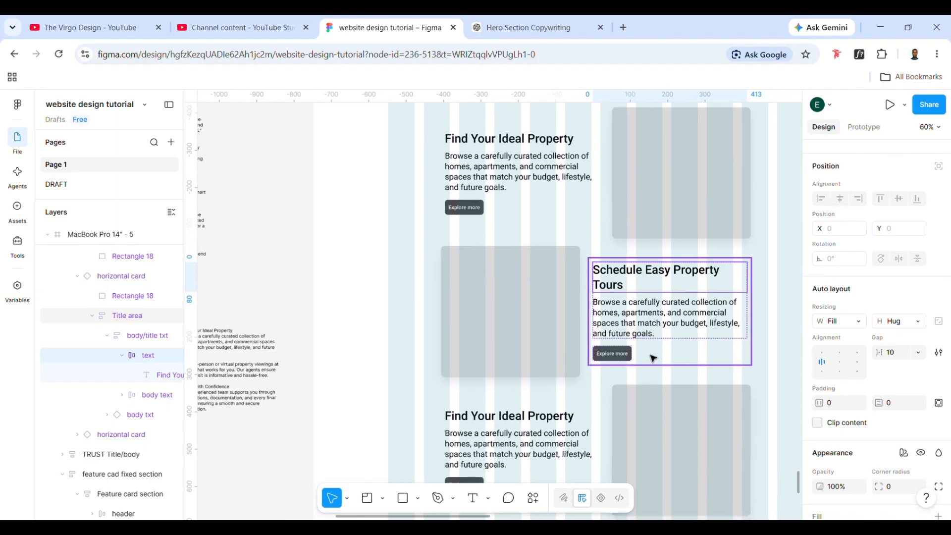
scroll(647, 352, right, 2)
scroll(515, 357, down, 2)
scroll(516, 356, left, 4)
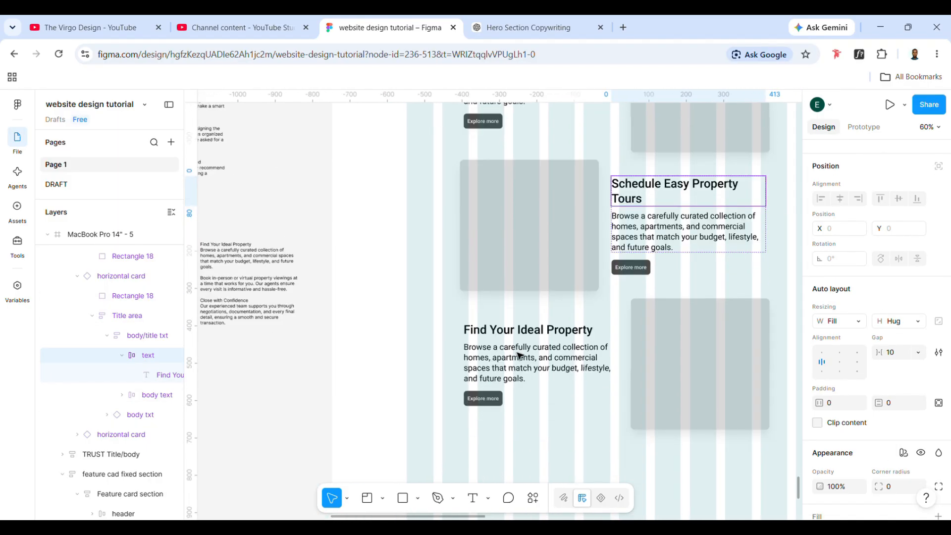
key(Escape)
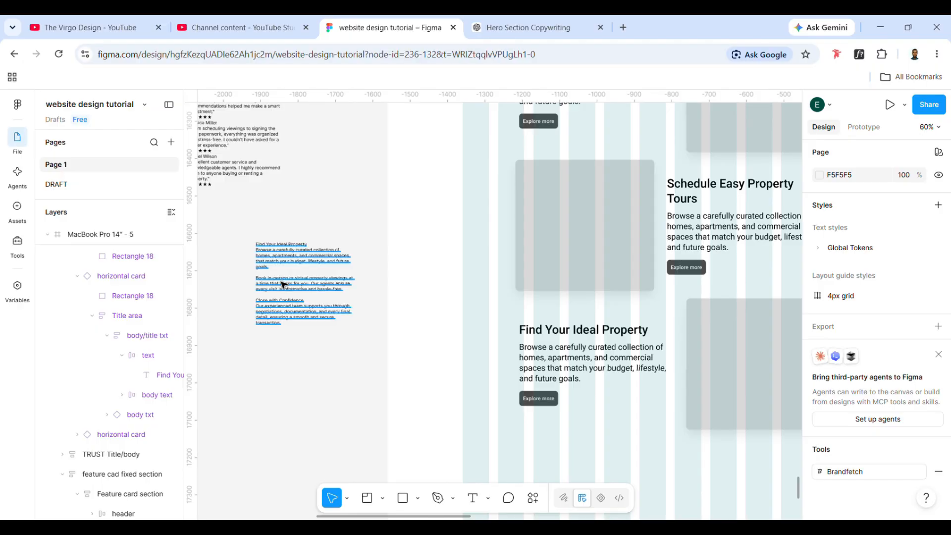
double_click(282, 285)
drag(353, 293, 257, 283)
key(ctrl+c)
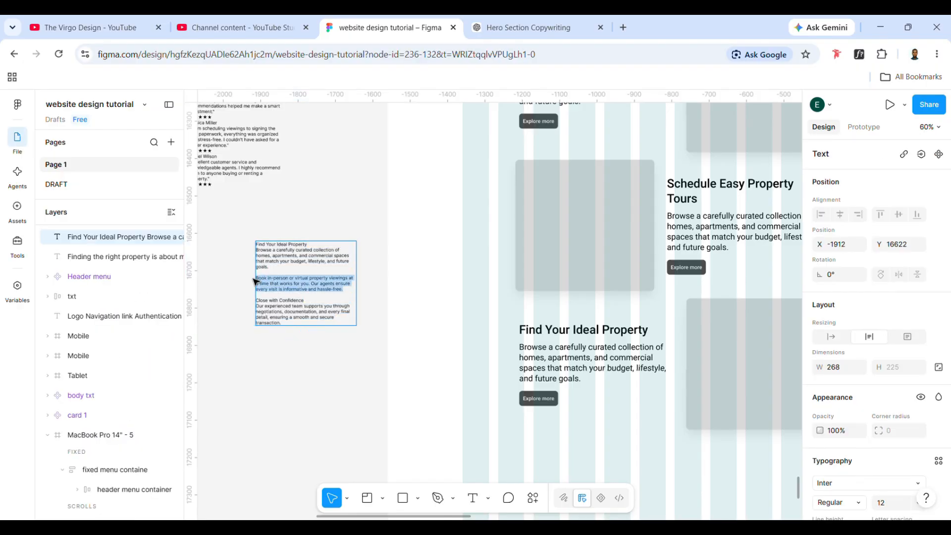
key(BackSpace)
scroll(254, 282, right, 5)
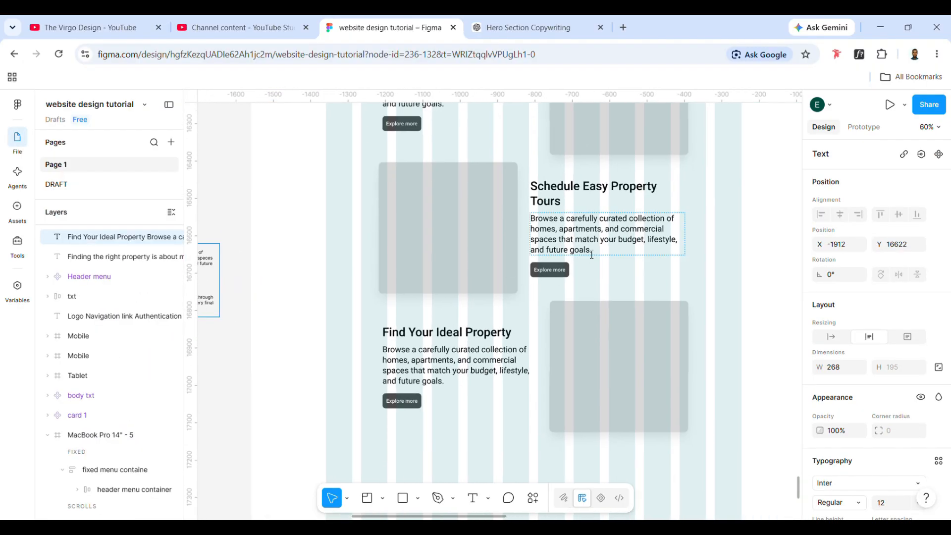
click(592, 254)
key(Return)
key(ctrl+v)
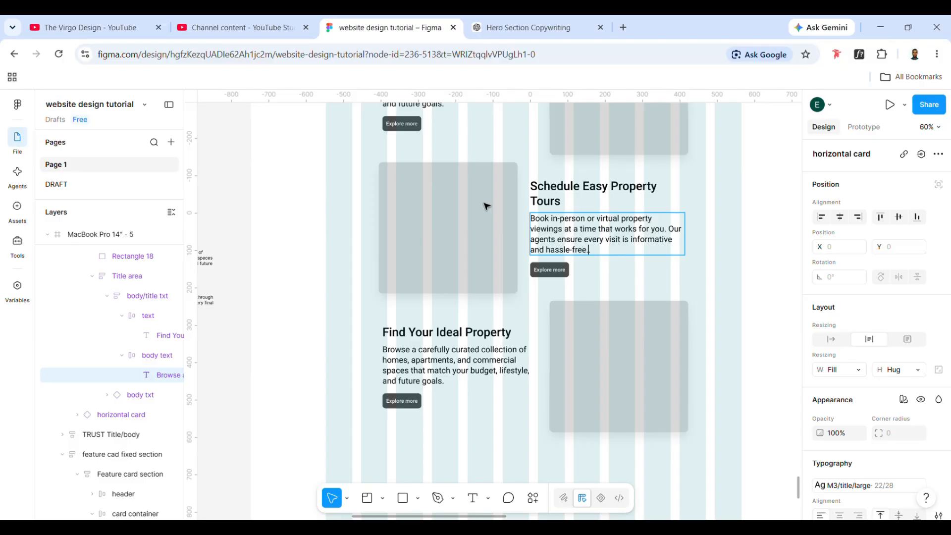
- Replace the bottom card's heading with "Close with Confidence", cut from the copy block
scroll(548, 284, left, 4)
scroll(547, 284, down, 1)
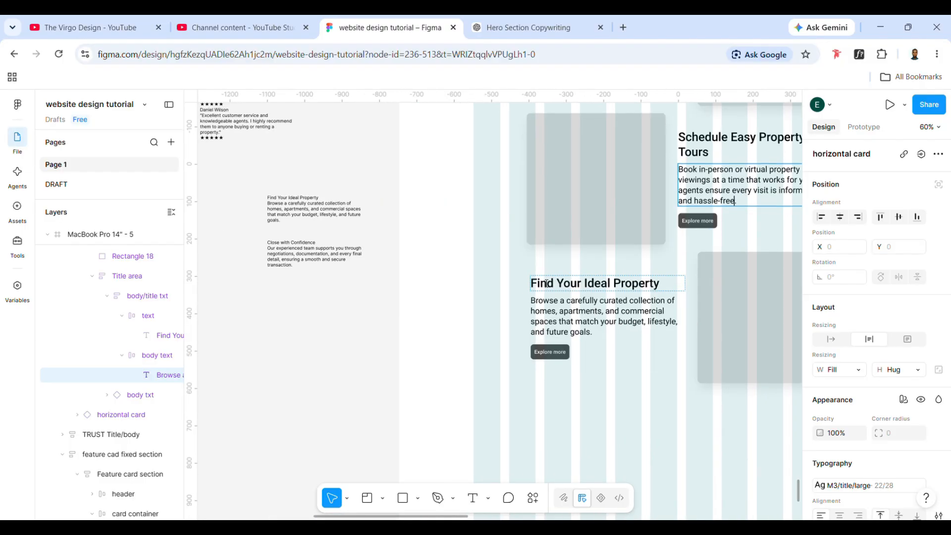
drag(325, 245, 256, 246)
key(ctrl+c)
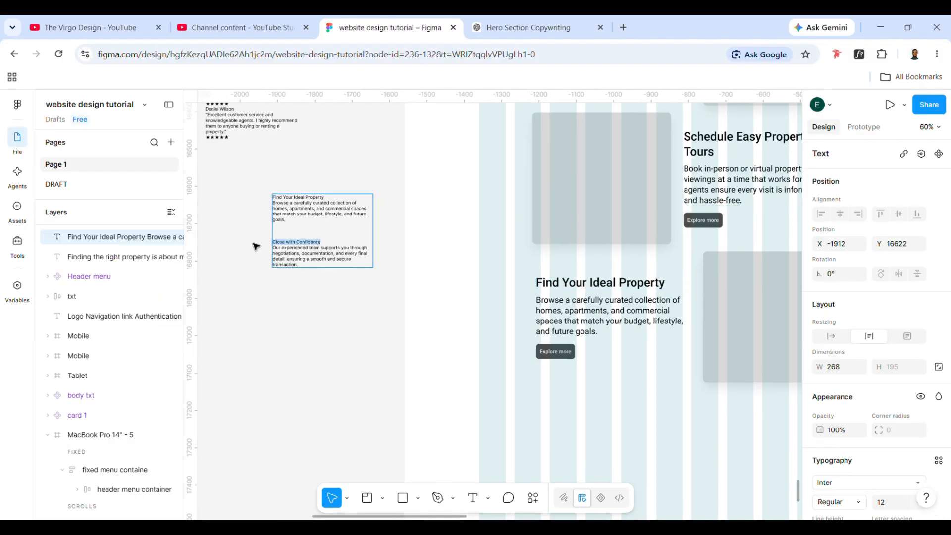
key(BackSpace)
double_click(609, 280)
drag(666, 283, 549, 290)
key(ctrl+v)
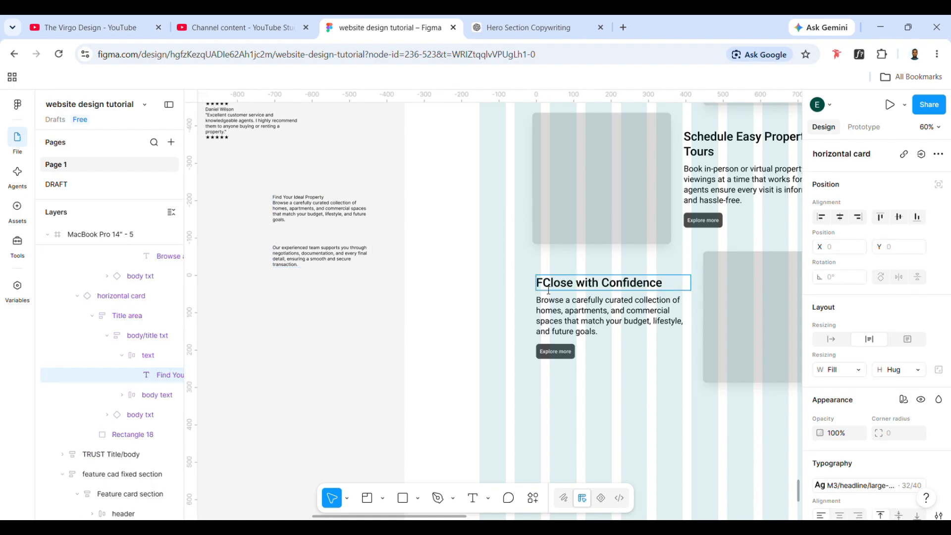
- Replace the bottom card's body text with the "Our experienced team supports you" paragraph, cut from the copy block
triple_click(308, 253)
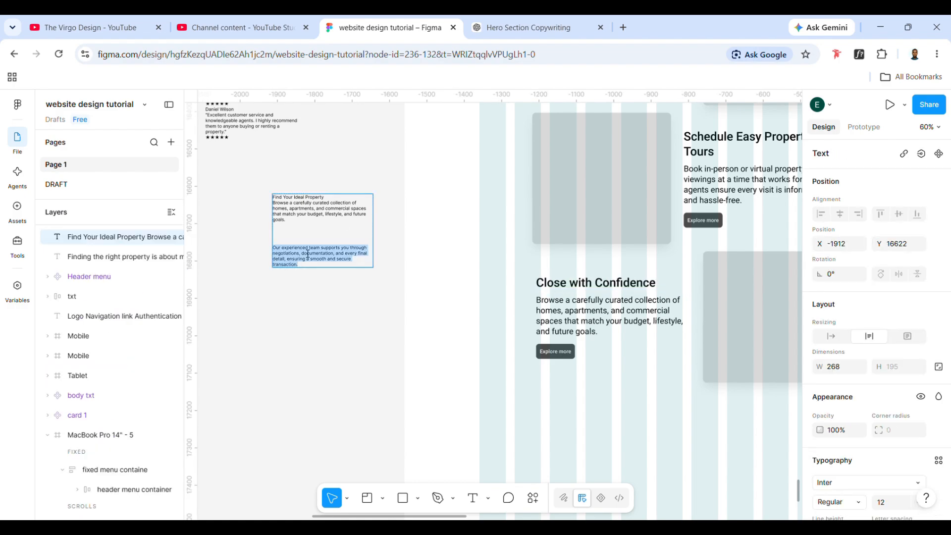
key(ctrl+x)
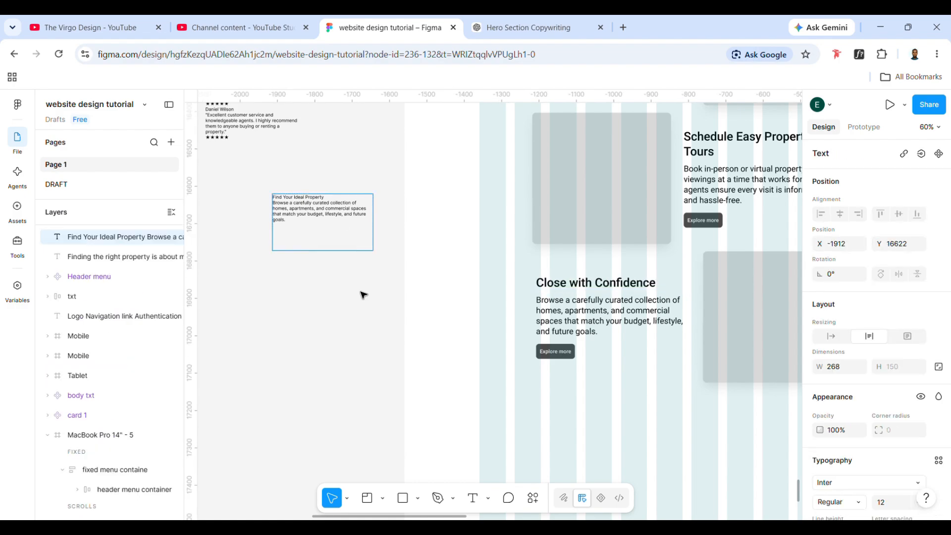
double_click(602, 338)
drag(602, 338, 542, 310)
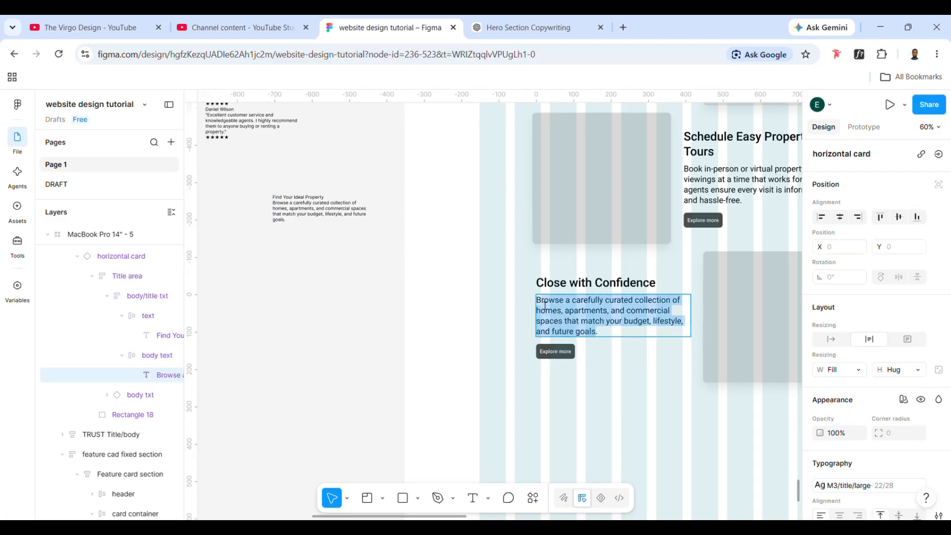
key(ctrl+v)
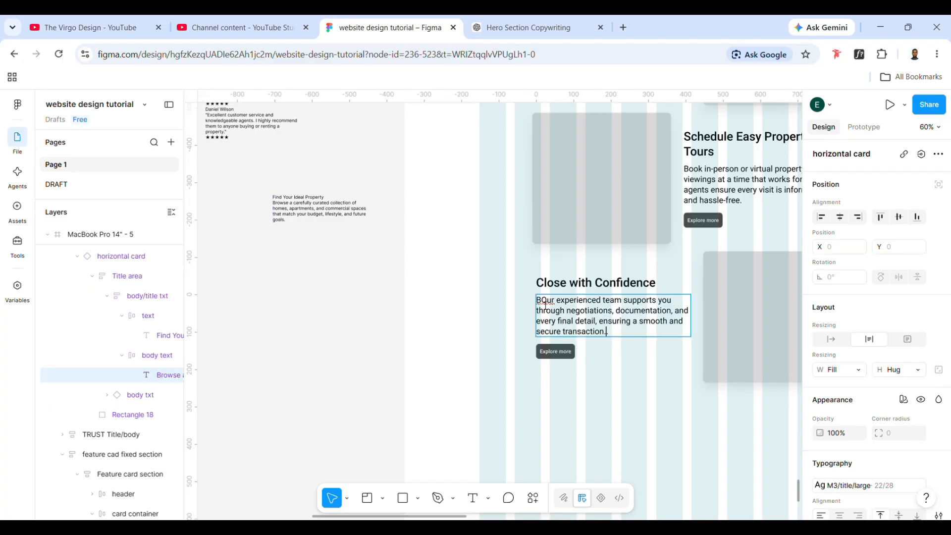
key(BackSpace)
click(621, 379)
scroll(594, 377, right, 4)
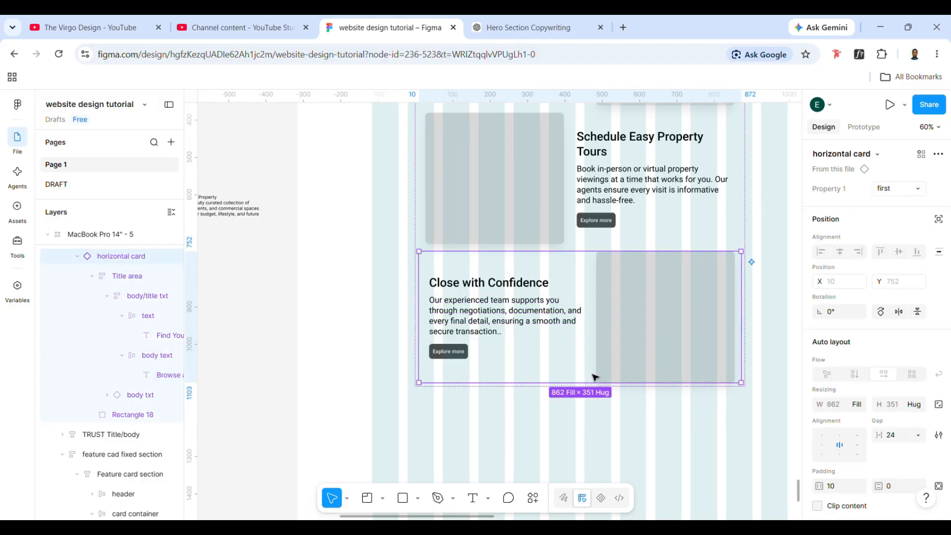
scroll(594, 378, up, 1)
click(668, 343)
- Select the image rectangle in the "Find Your Ideal Property" card and open the Unsplash plugin
scroll(668, 343, up, 3)
scroll(668, 344, up, 3)
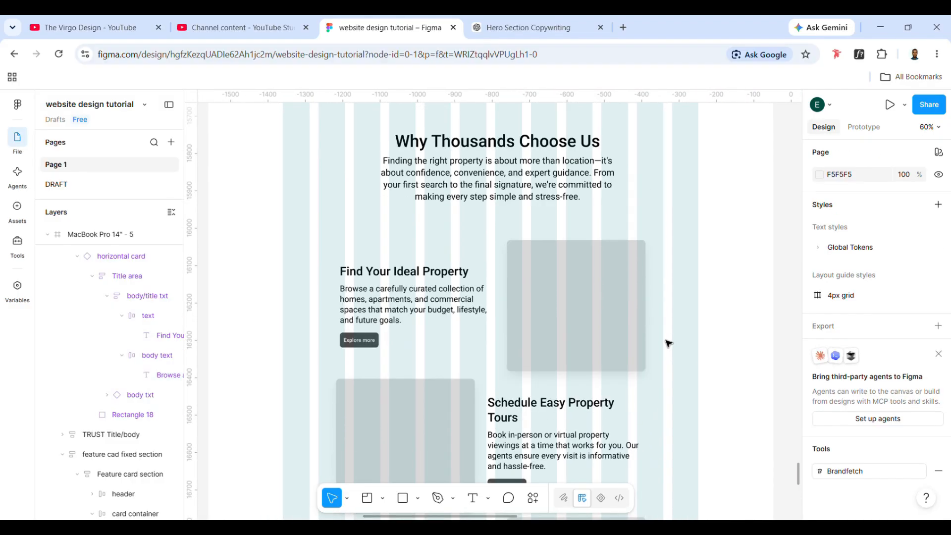
scroll(512, 448, down, 8)
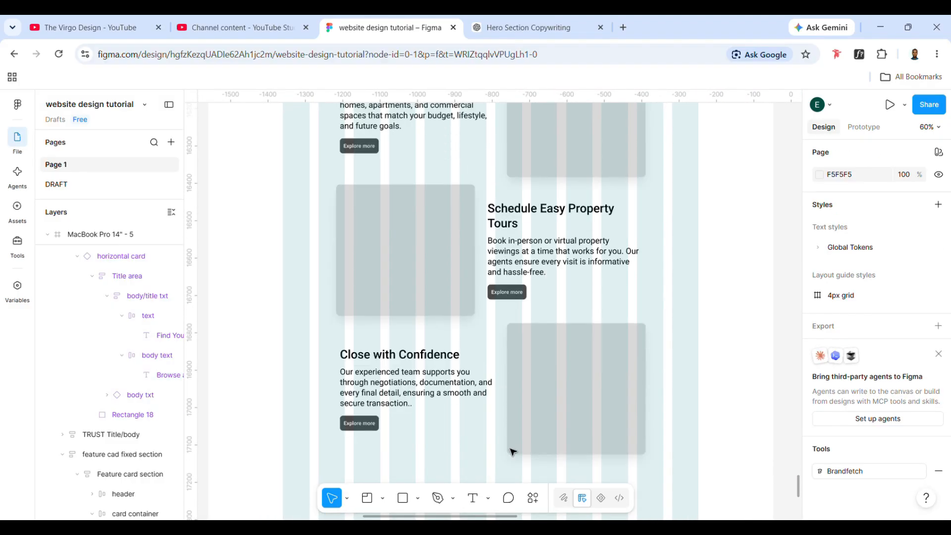
scroll(509, 394, up, 2)
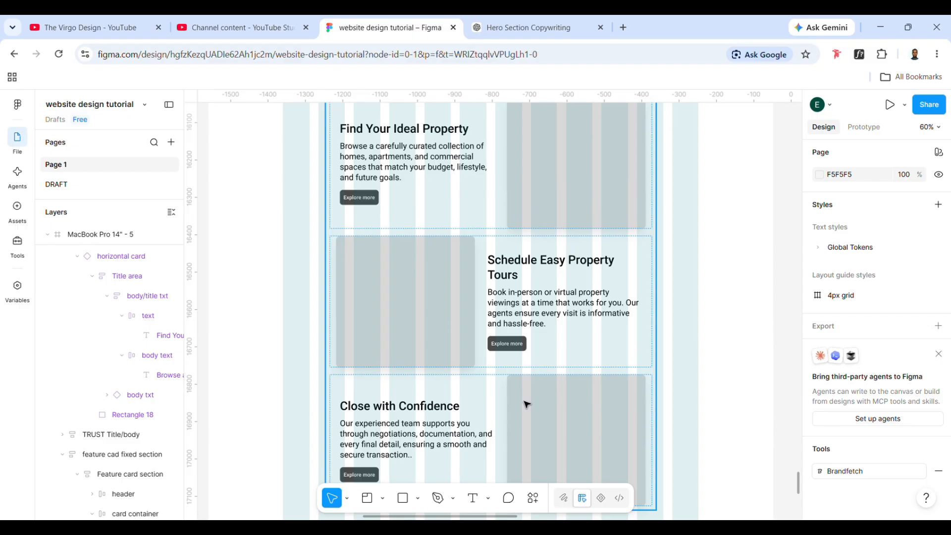
click(556, 204)
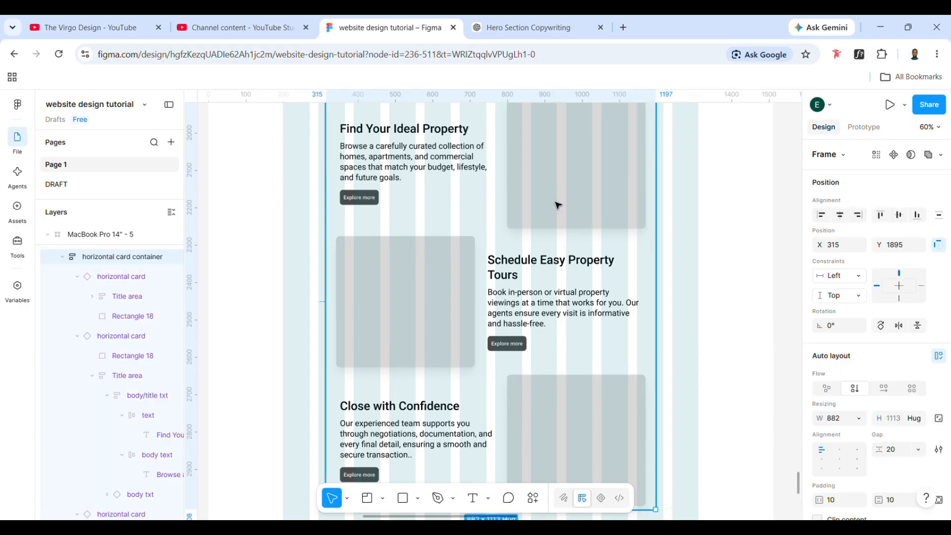
double_click(557, 205)
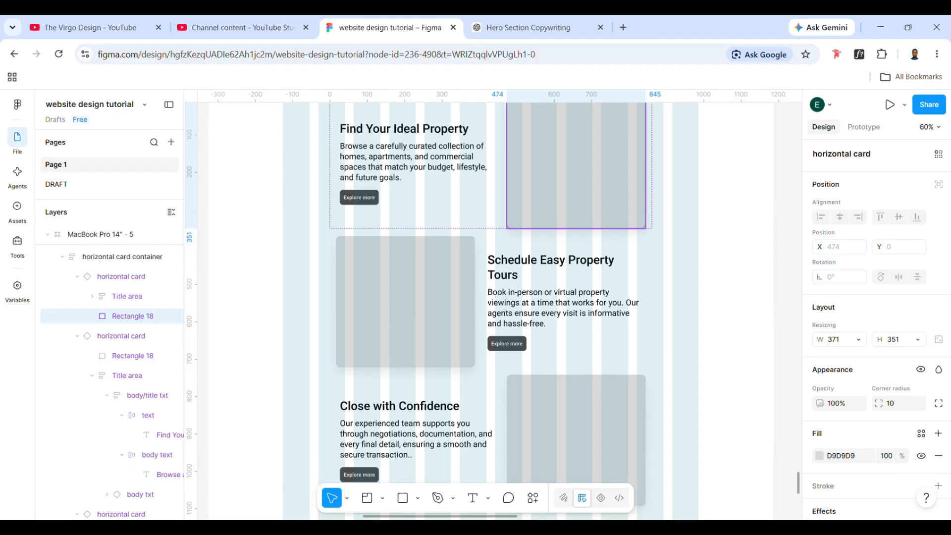
click(533, 498)
text(uns)
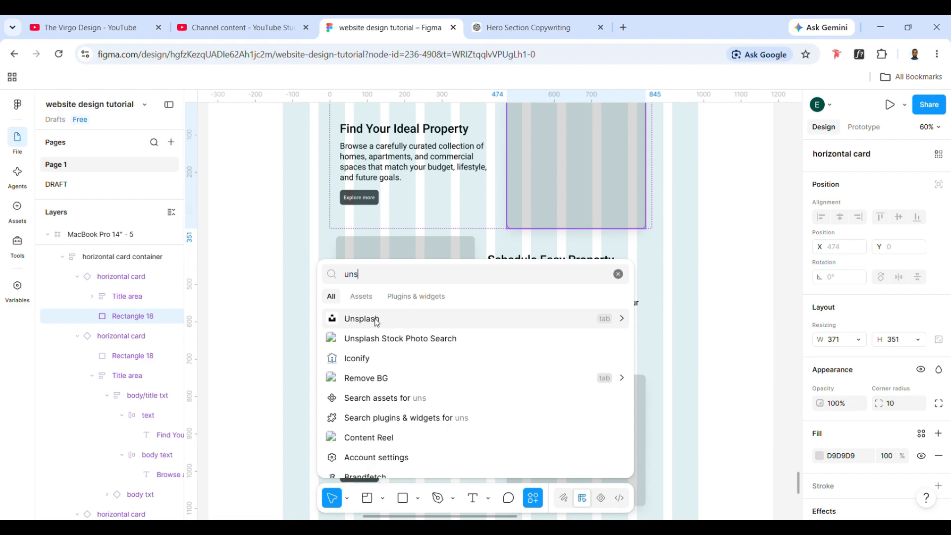
click(377, 323)
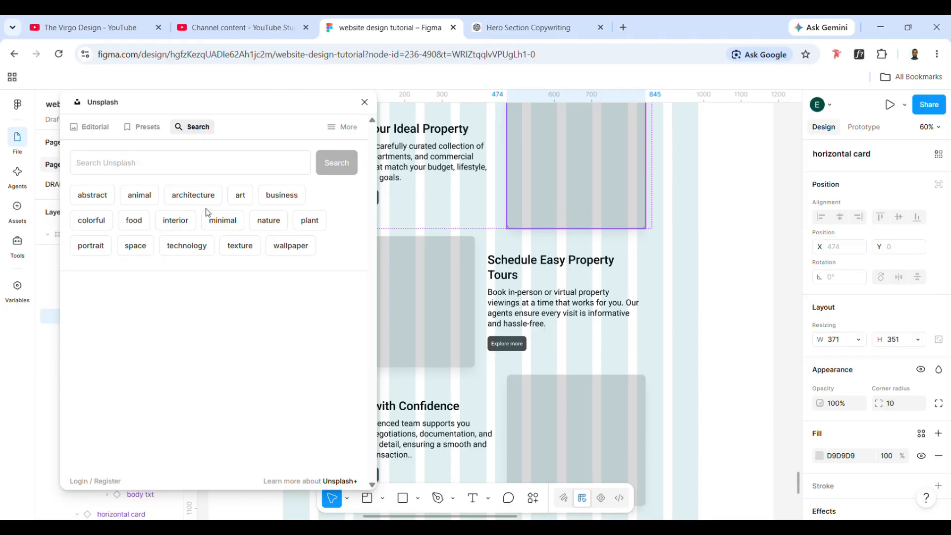
- Search the Unsplash photos for "home"
click(122, 169)
text(home)
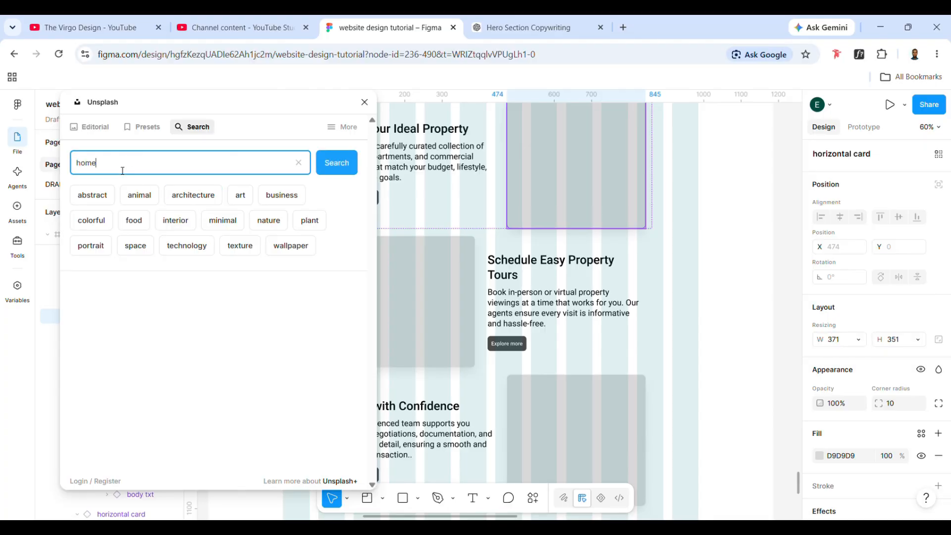
key(Return)
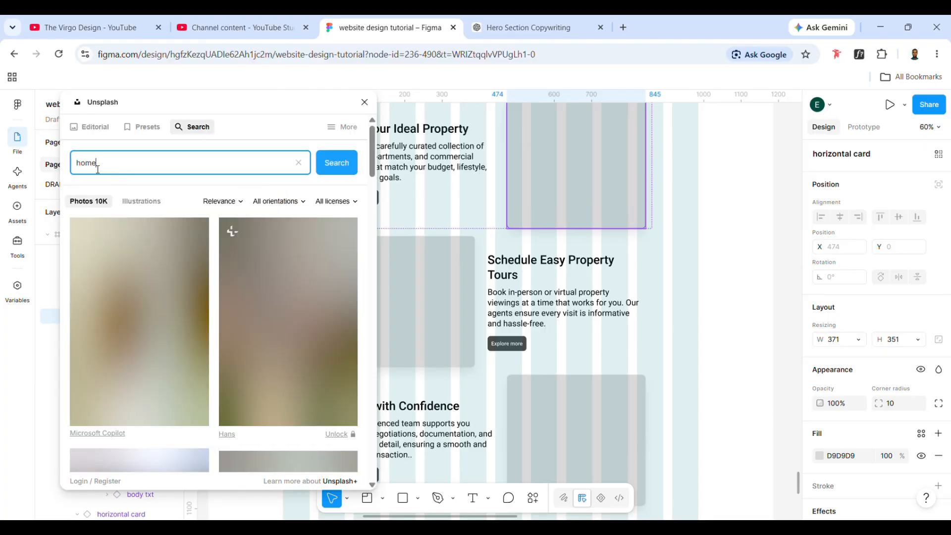
- Search Unsplash for "real estate" and fill the top card's image rectangle with the photo of suburban houses with gabled roofs
double_click(98, 170)
text(real estate)
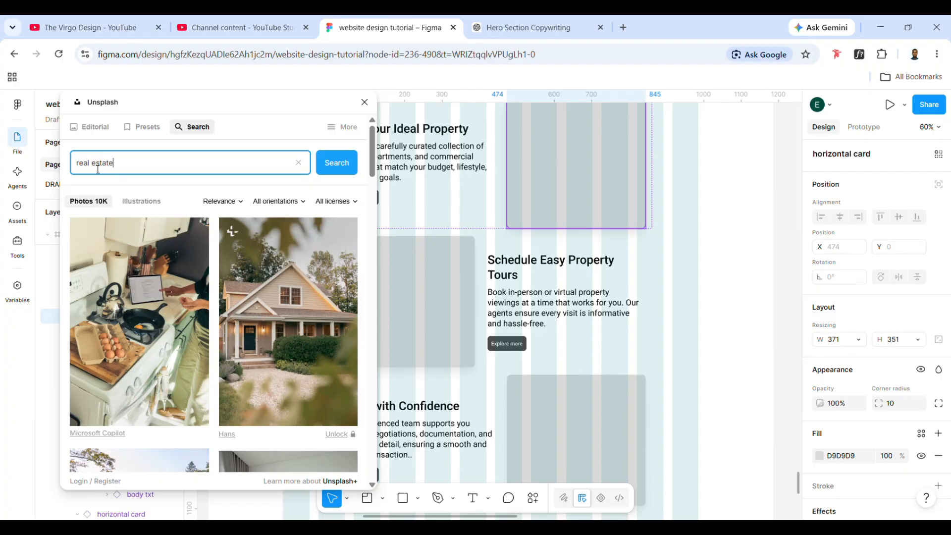
key(Return)
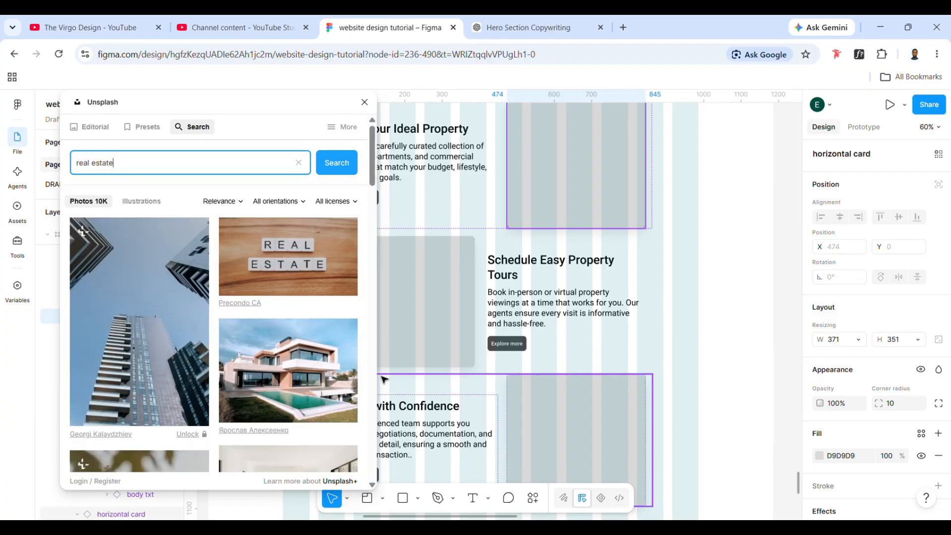
scroll(383, 380, down, 4)
scroll(383, 380, up, 4)
scroll(384, 379, left, 3)
scroll(166, 367, down, 4)
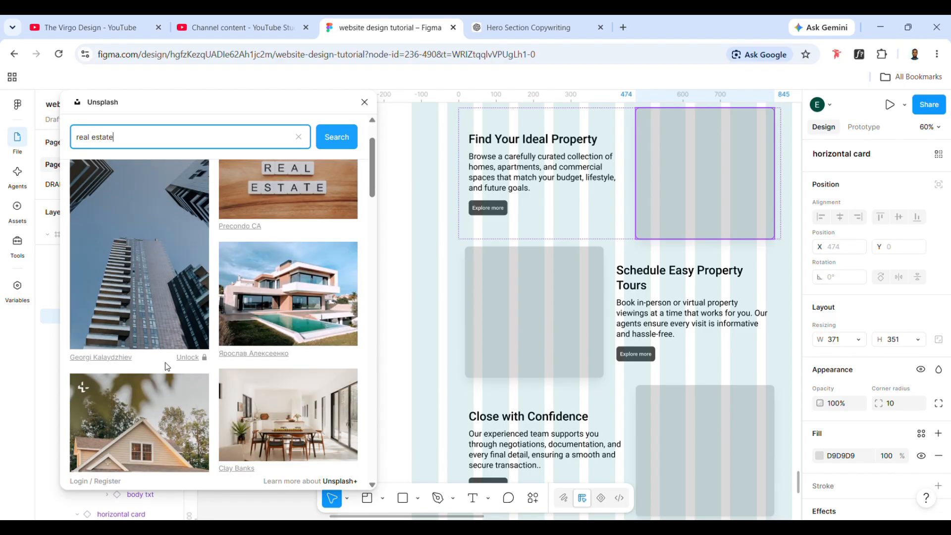
scroll(166, 366, down, 4)
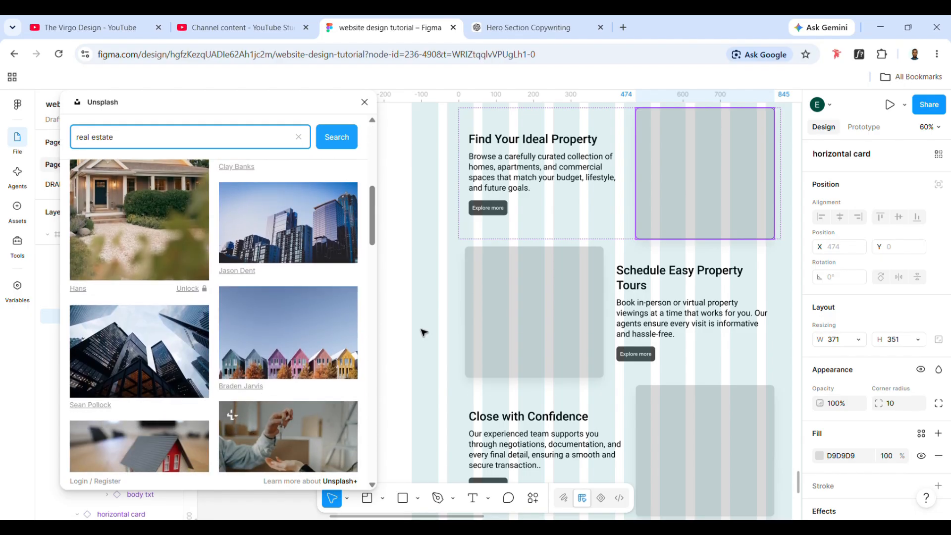
scroll(291, 342, down, 5)
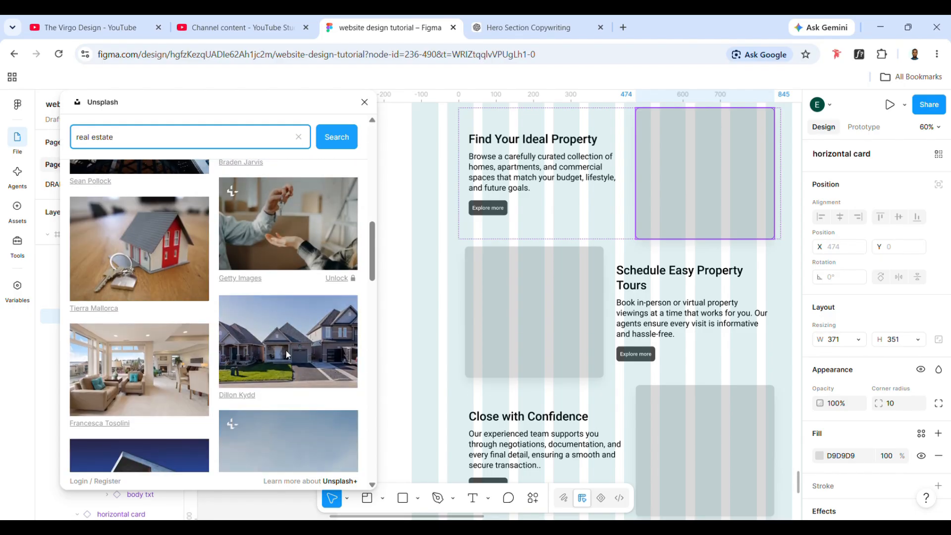
click(284, 352)
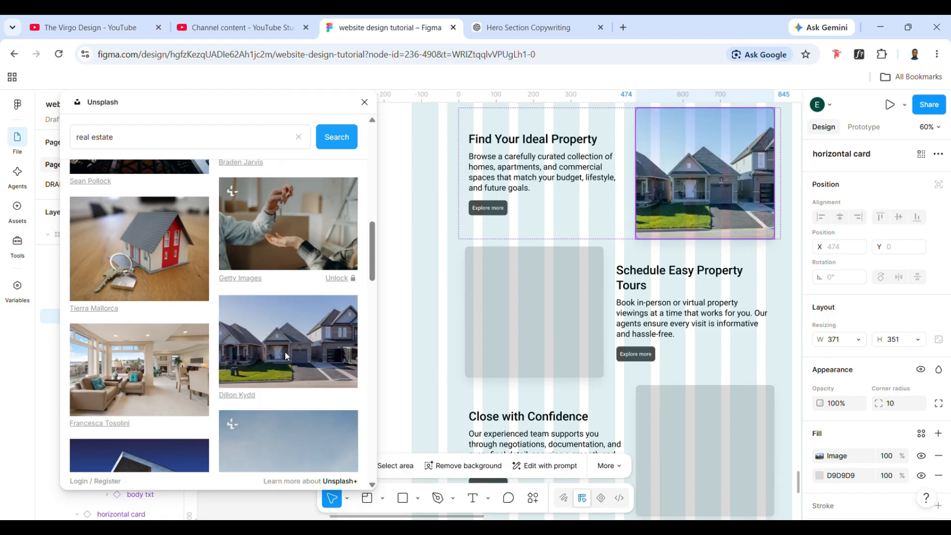
- Fill the "Schedule Easy Property Tours" card's image rectangle with the aerial photo of a neighbourhood roundabout
click(528, 341)
click(528, 341)
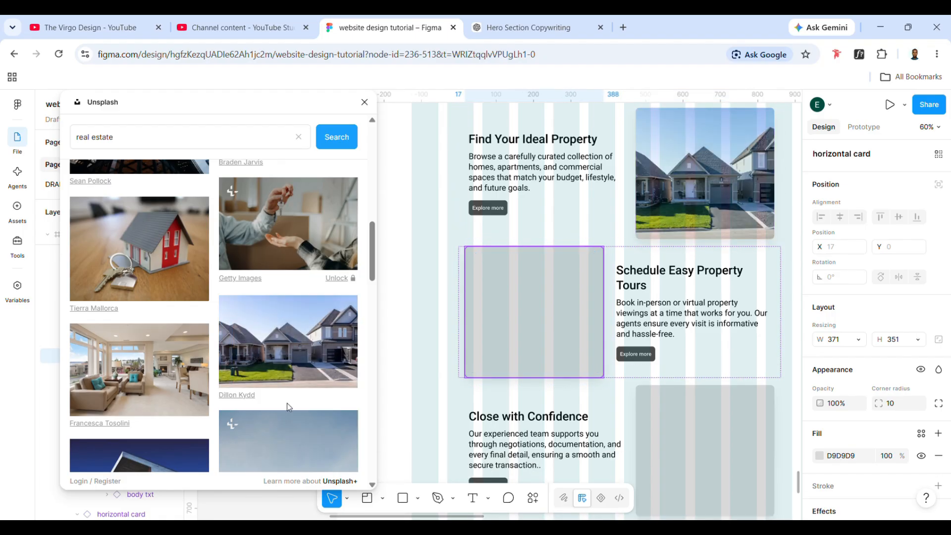
scroll(287, 402, down, 3)
scroll(287, 403, down, 4)
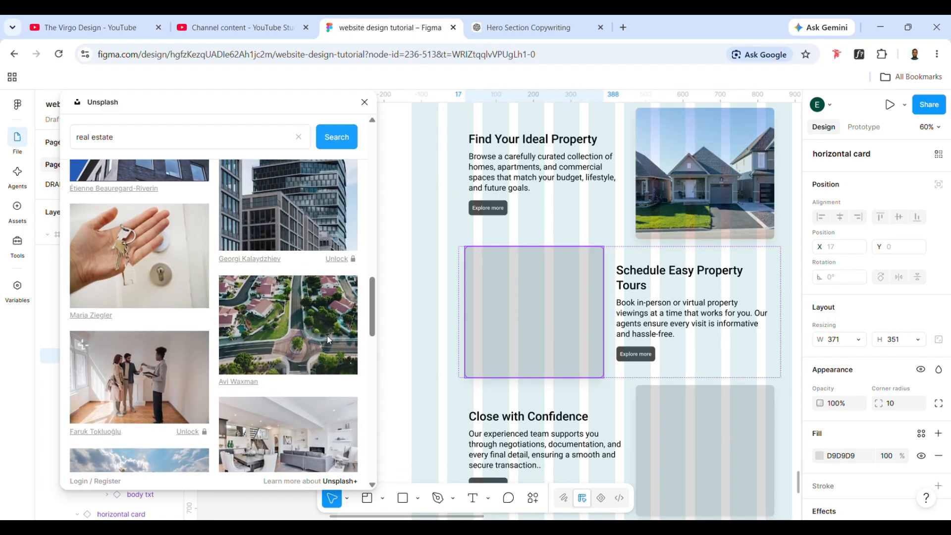
click(327, 335)
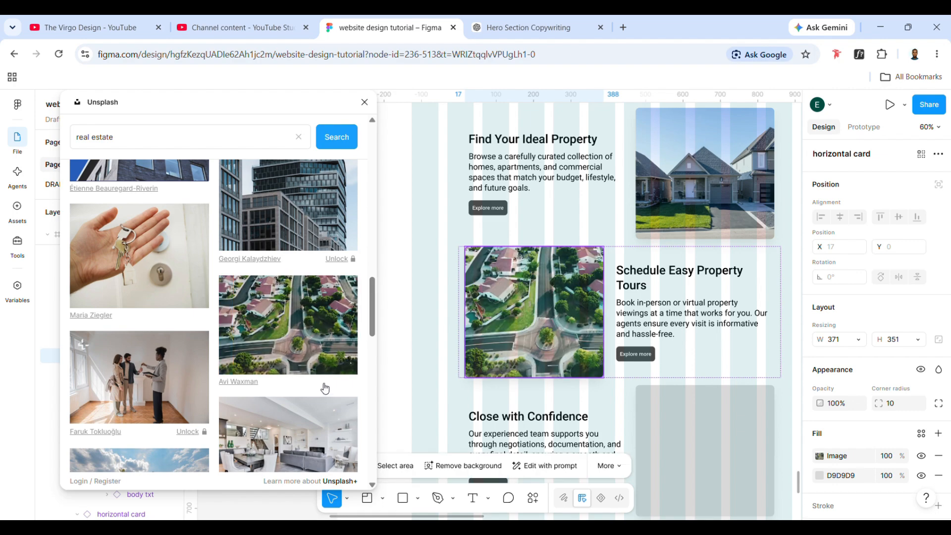
- Fill the "Close with Confidence" card's image rectangle with the photo of a modern house lit at dusk, and close Unsplash
scroll(264, 274, up, 1)
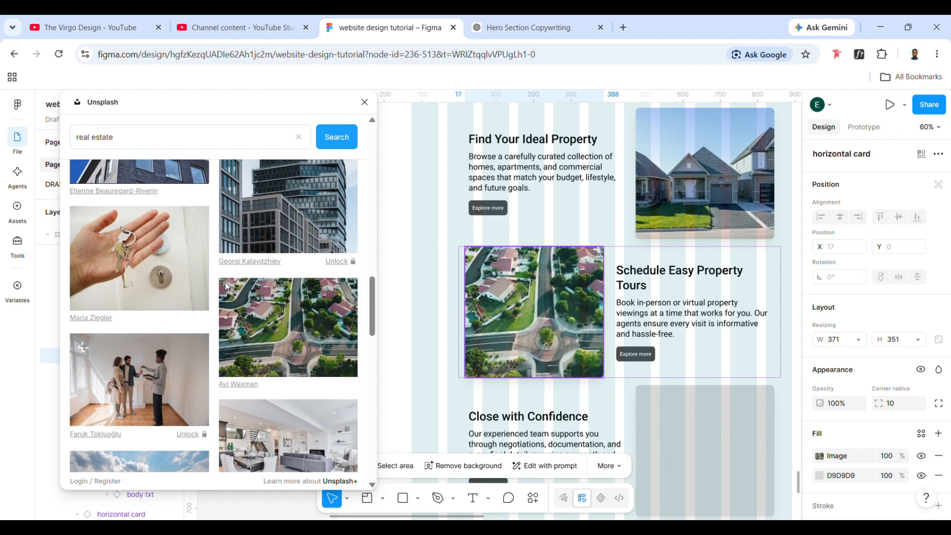
scroll(277, 326, down, 2)
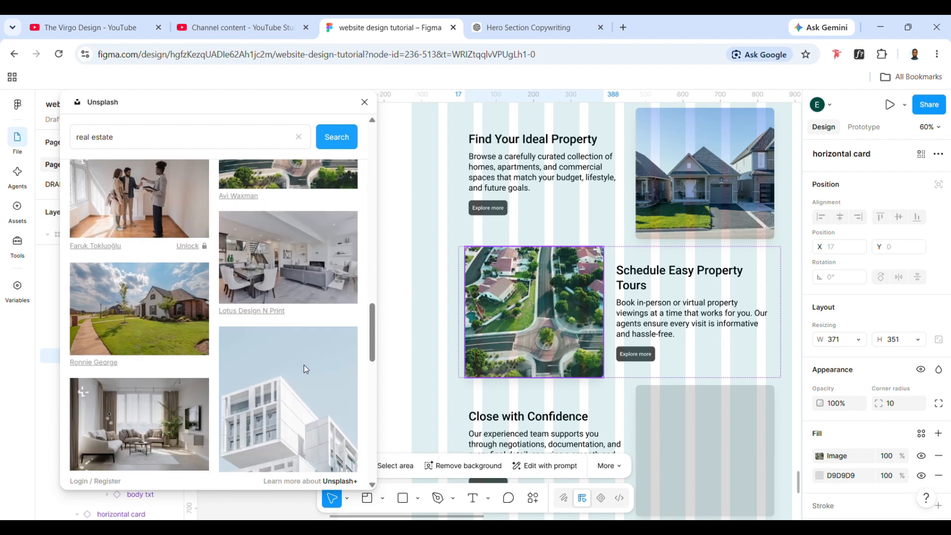
scroll(287, 321, down, 2)
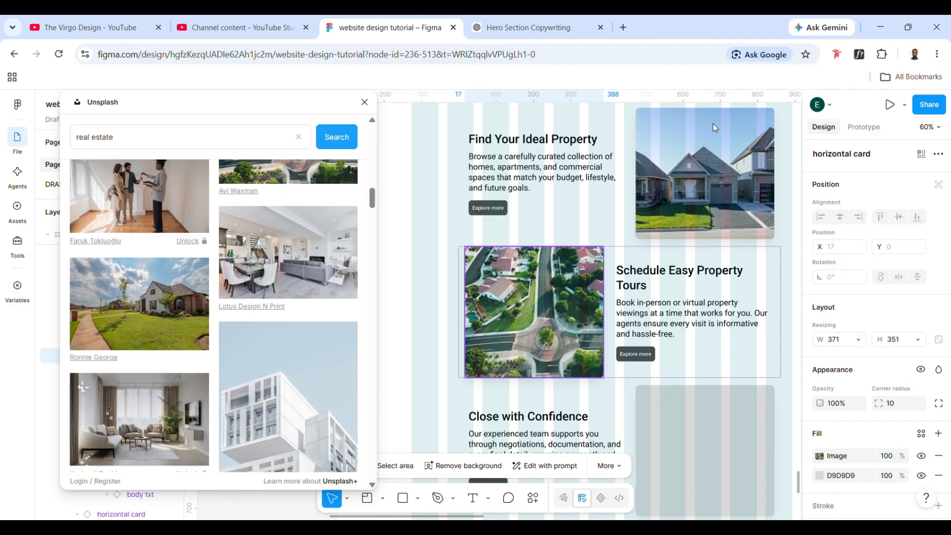
scroll(724, 295, down, 2)
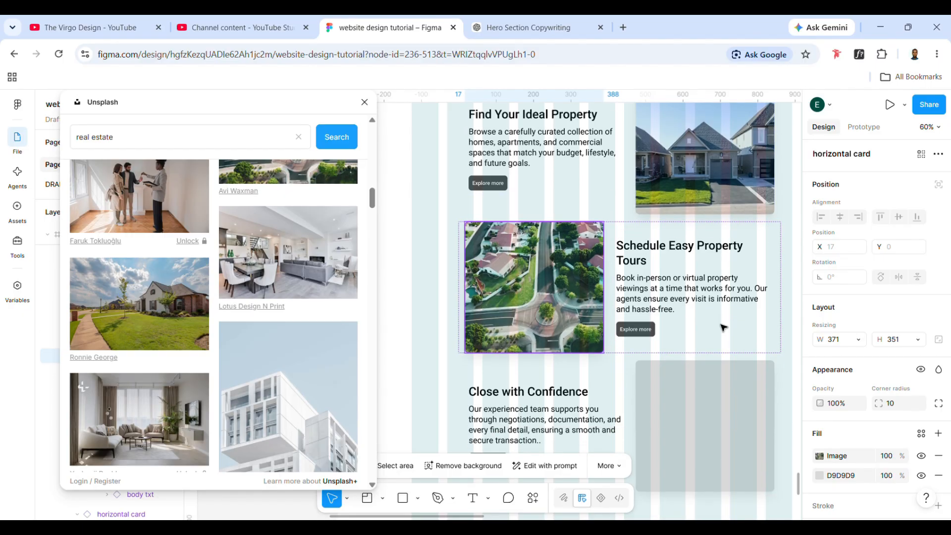
click(713, 404)
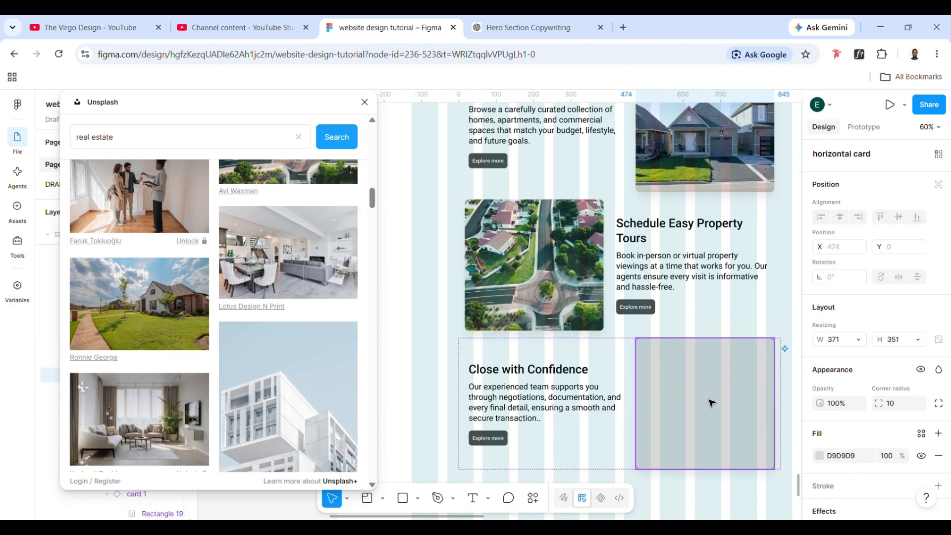
scroll(275, 358, down, 10)
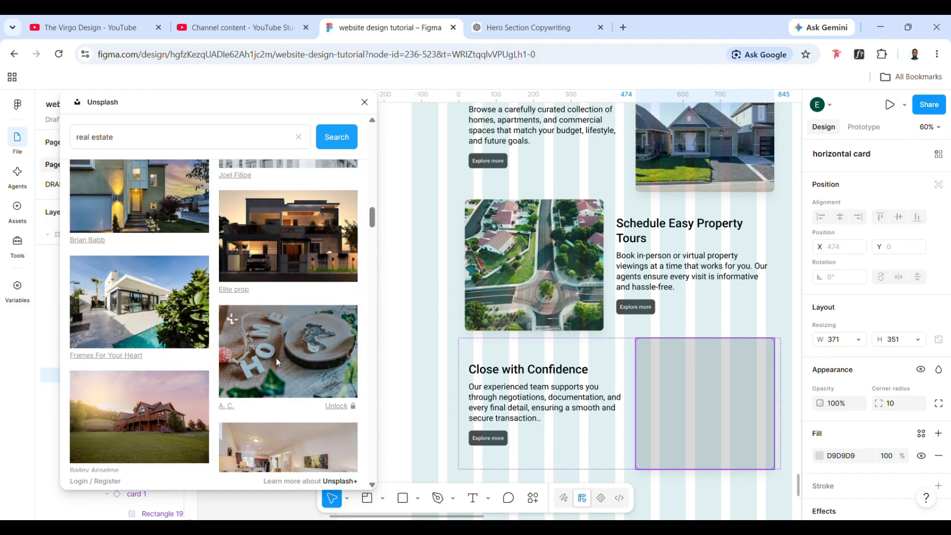
click(293, 260)
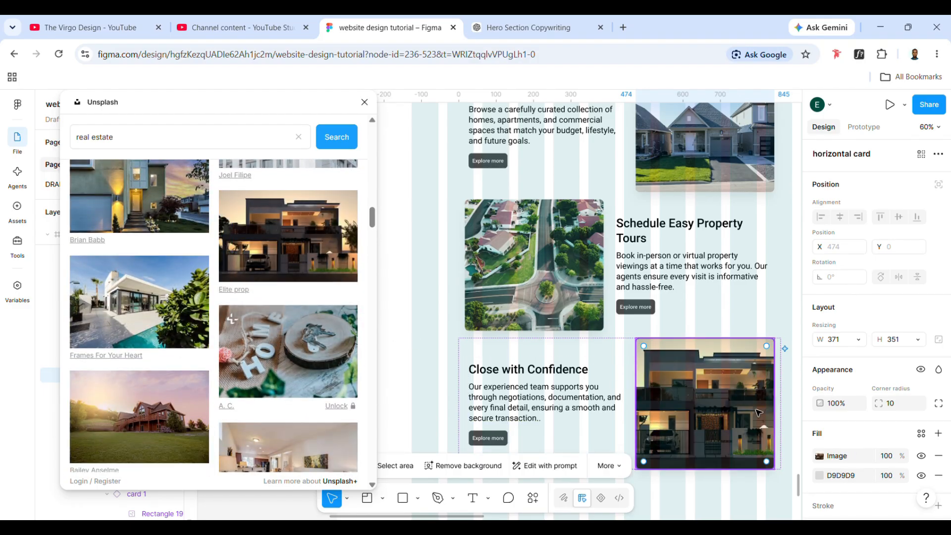
scroll(323, 260, down, 1)
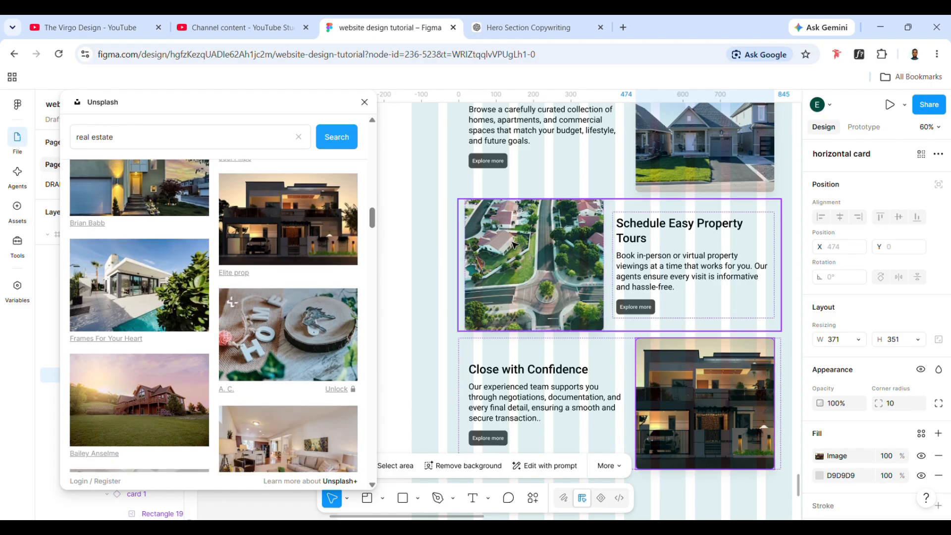
click(365, 102)
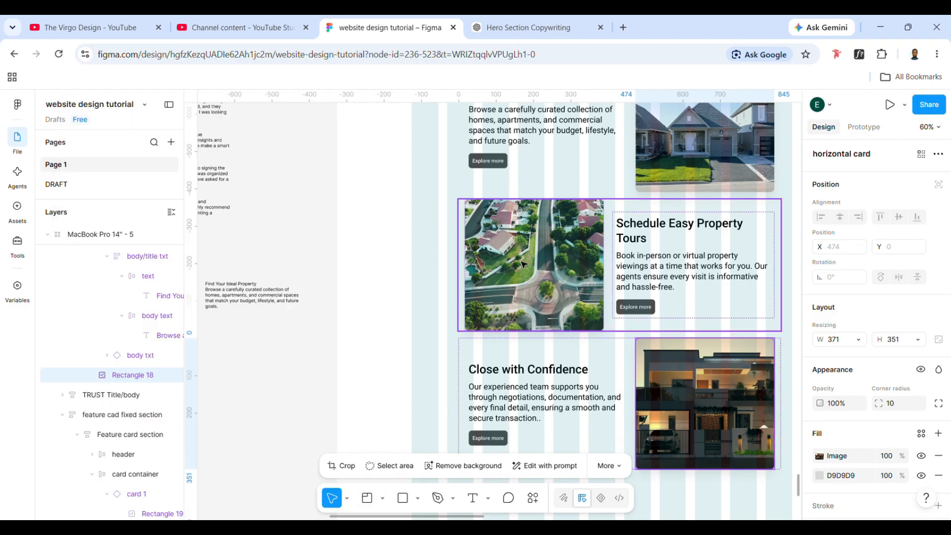
- Examine the three photo-filled horizontal cards and compare their layout with the horizontal card component variants
scroll(523, 264, down, 5)
scroll(523, 264, right, 3)
click(596, 297)
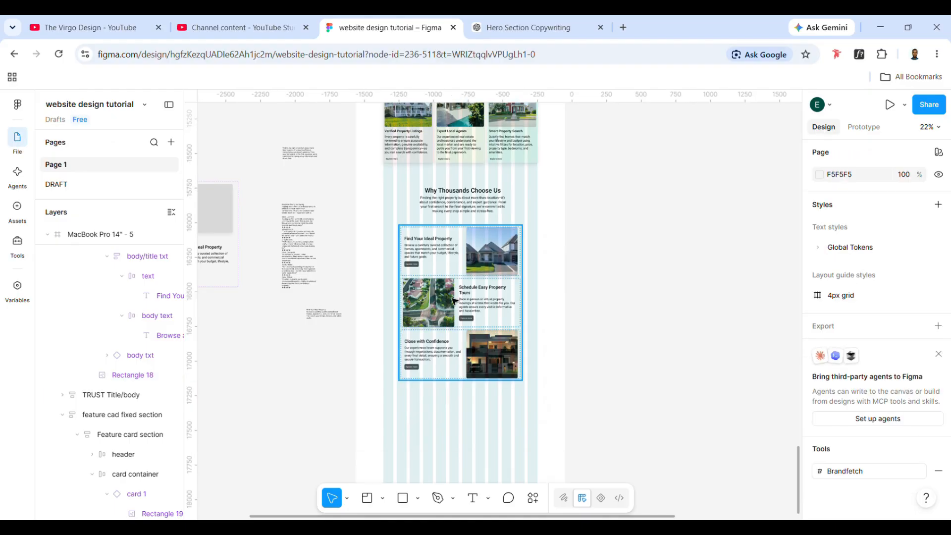
click(432, 332)
scroll(432, 332, up, 4)
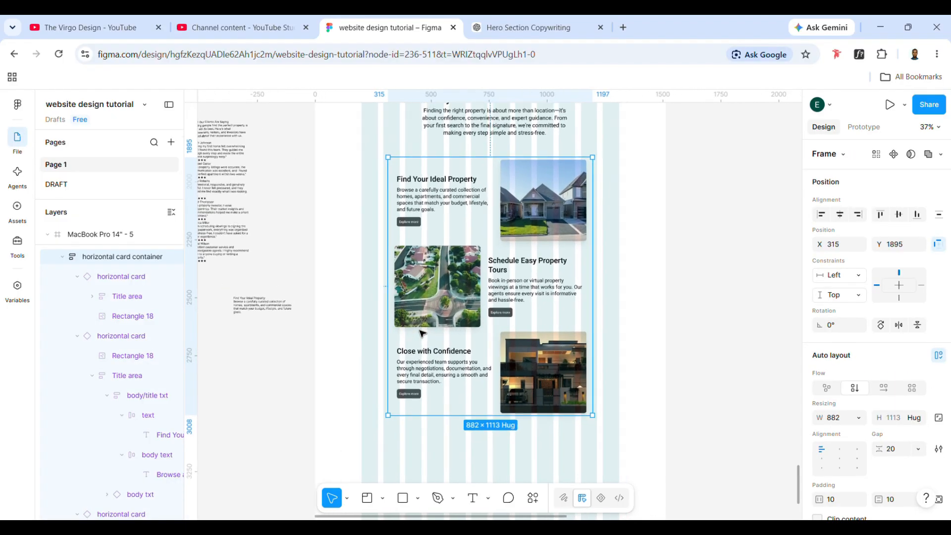
scroll(465, 315, up, 2)
click(465, 316)
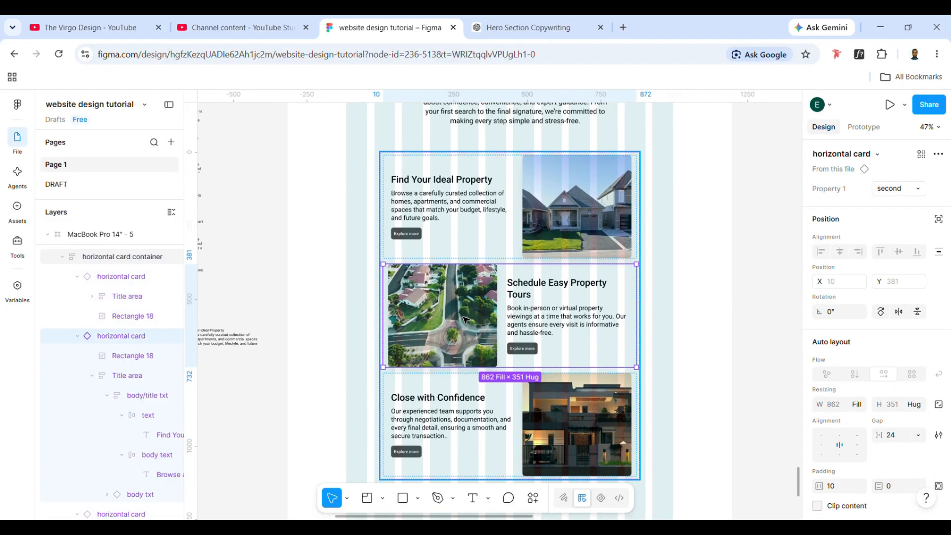
click(465, 315)
double_click(570, 396)
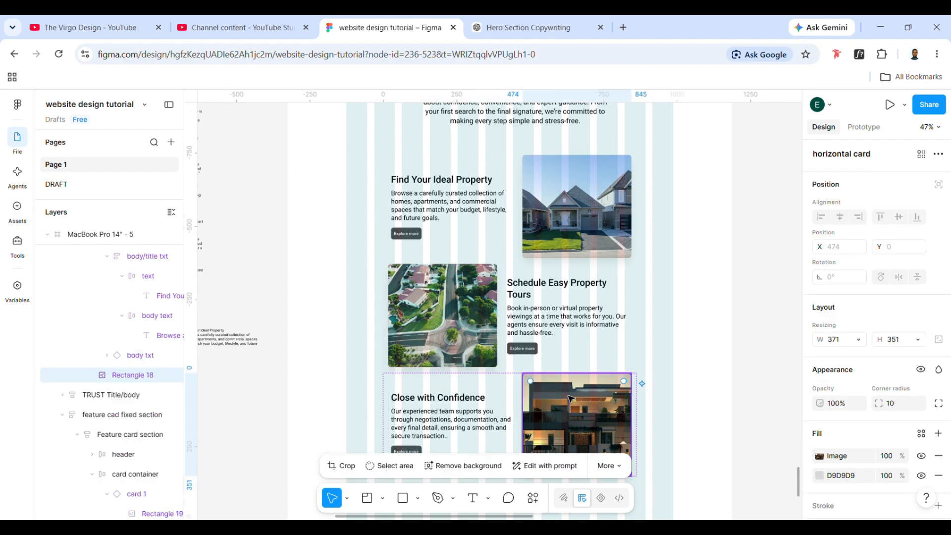
scroll(531, 188, left, 3)
scroll(532, 189, down, 3)
scroll(350, 233, left, 1)
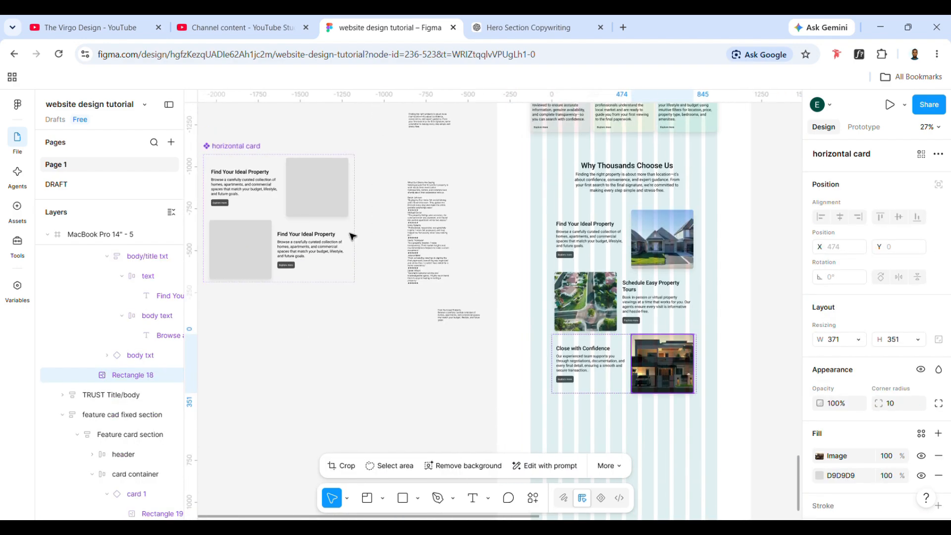
scroll(574, 331, right, 3)
click(648, 385)
scroll(585, 307, right, 1)
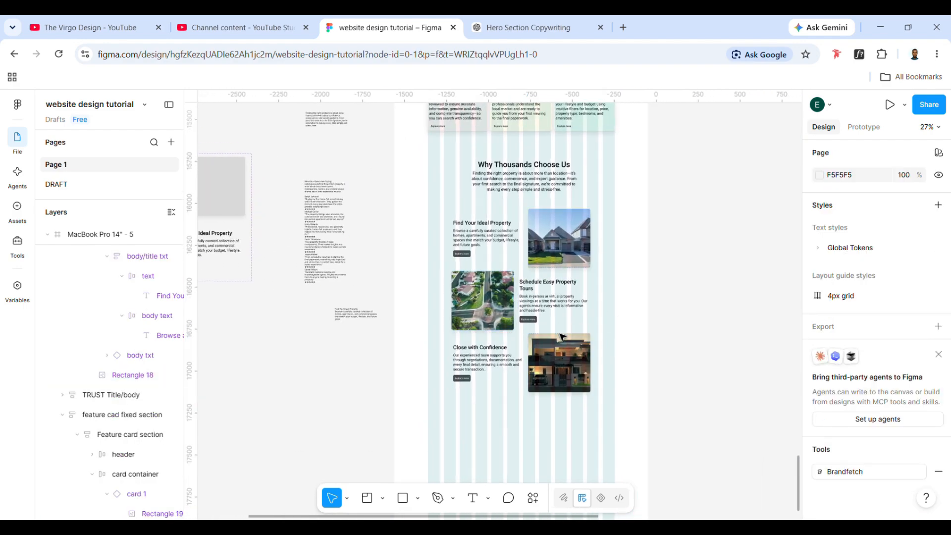
- Move the horizontal card container closer to the "Why Thousands Choose Us" heading, to about X 345, Y 1851
click(523, 228)
scroll(518, 217, up, 1)
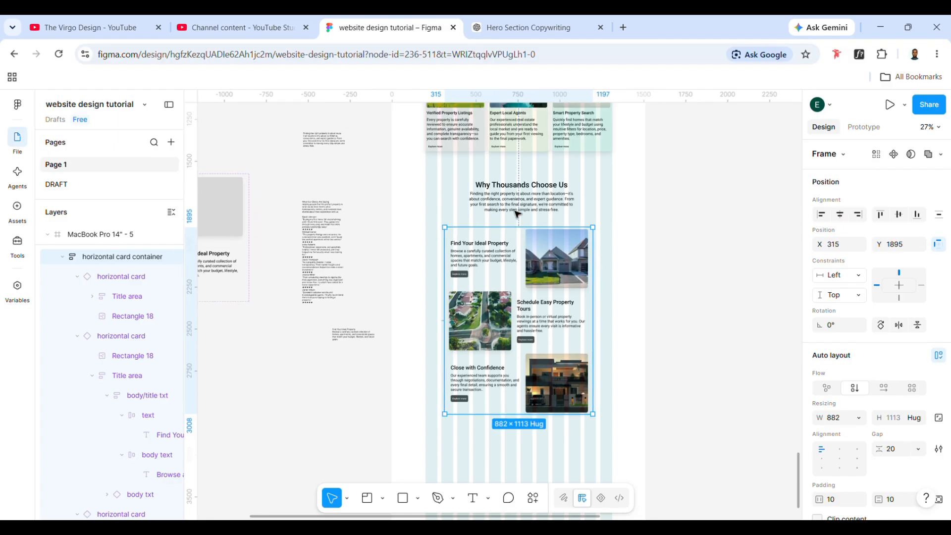
scroll(518, 233, up, 8)
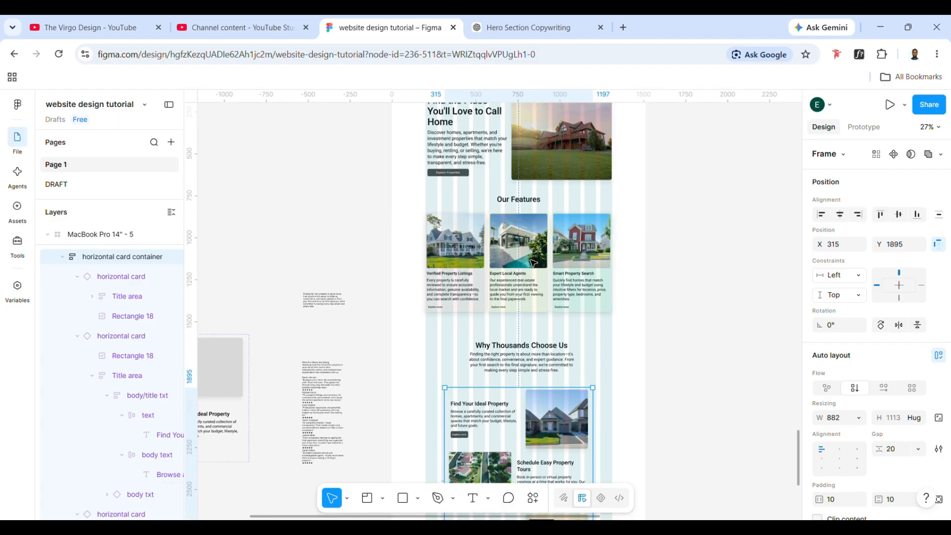
drag(535, 403, 541, 396)
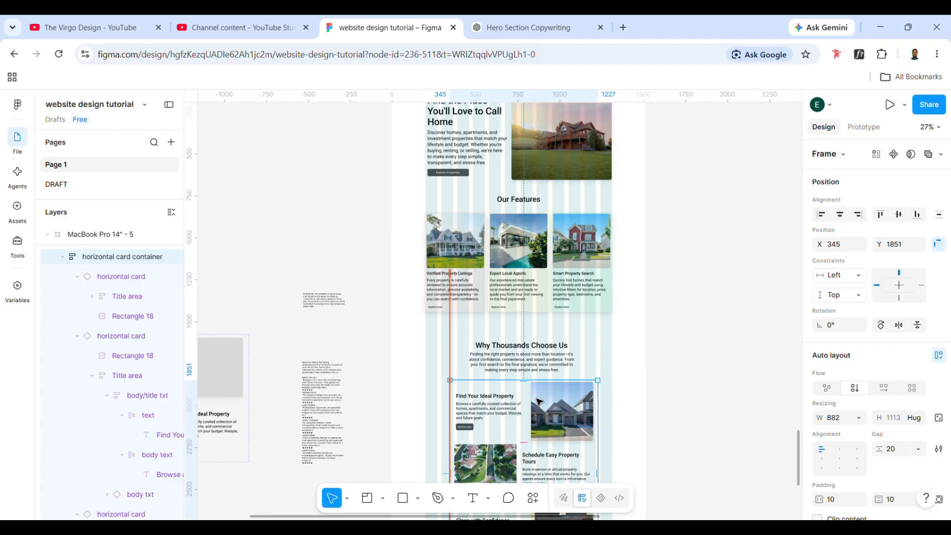
- Wrap the "Why Thousands Choose Us" title block and the horizontal card container in one auto layout frame and begin renaming it with "Hor"
shift+click(504, 353)
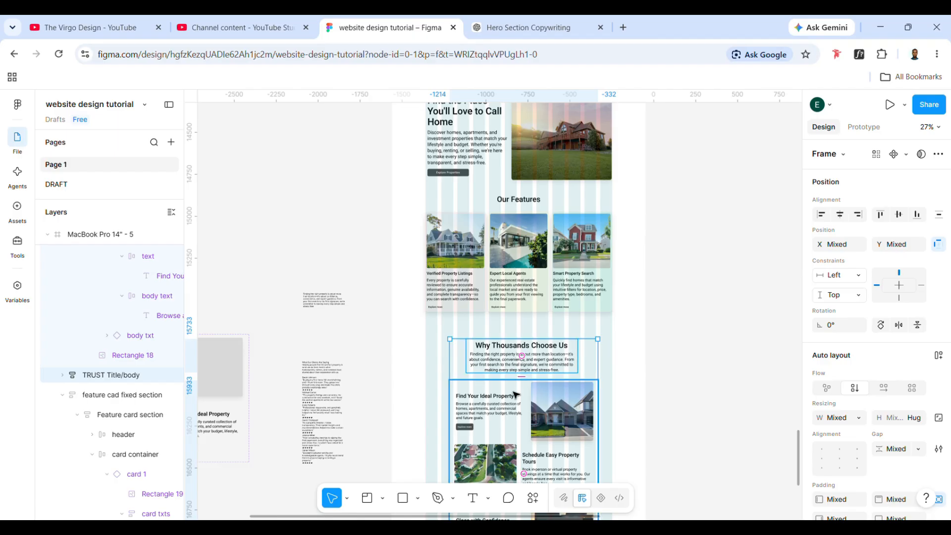
key(ctrl+alt+g)
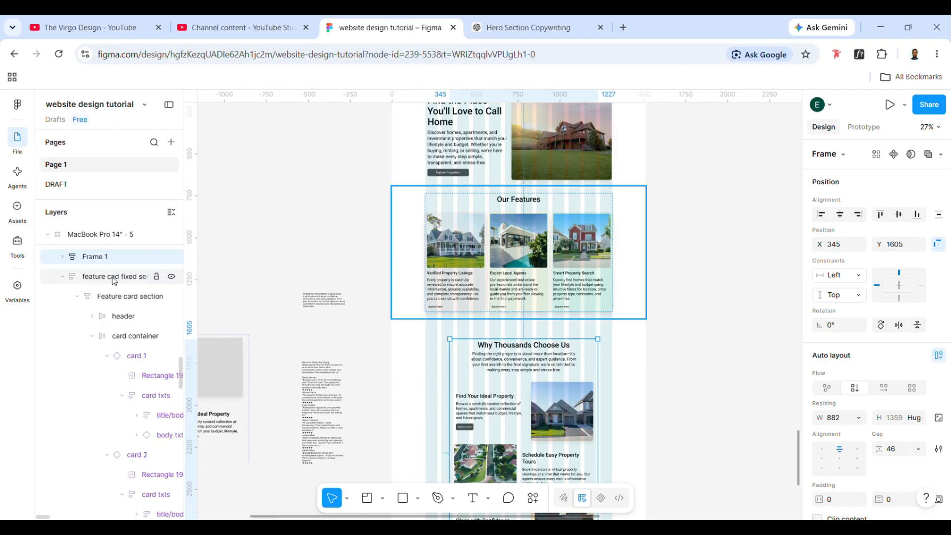
double_click(101, 257)
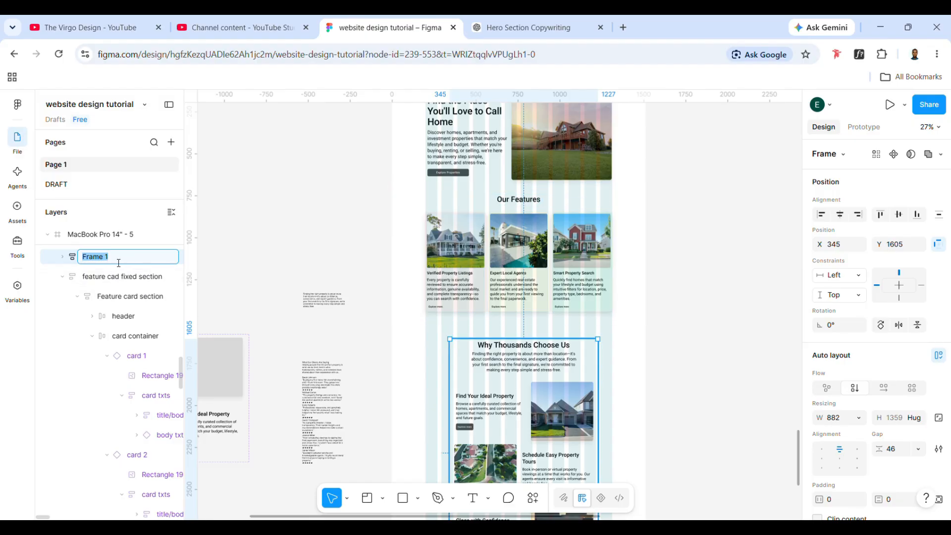
text(Horizontral detail)
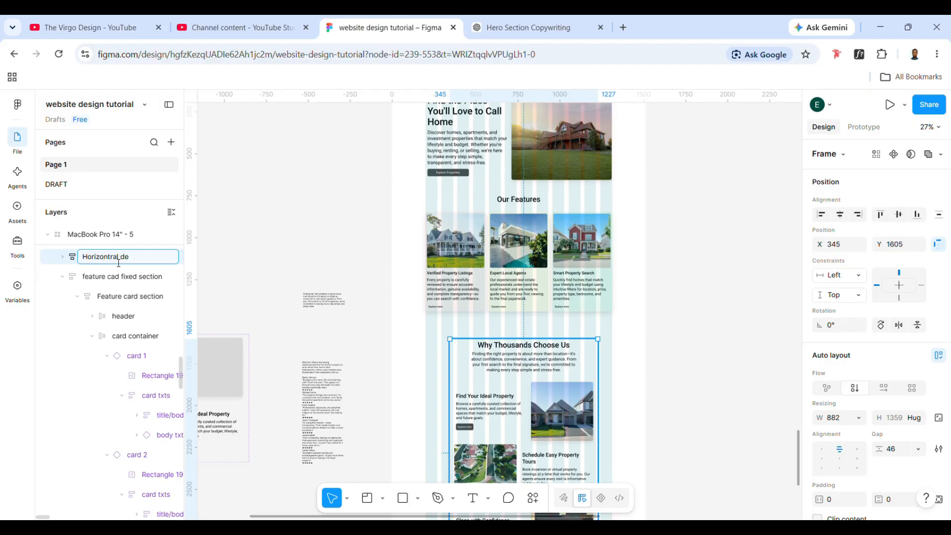
- Finish naming the "Why Thousands Choose Us" frame "Horizontral detail" and centre it horizontally on the page frame
scroll(635, 397, down, 5)
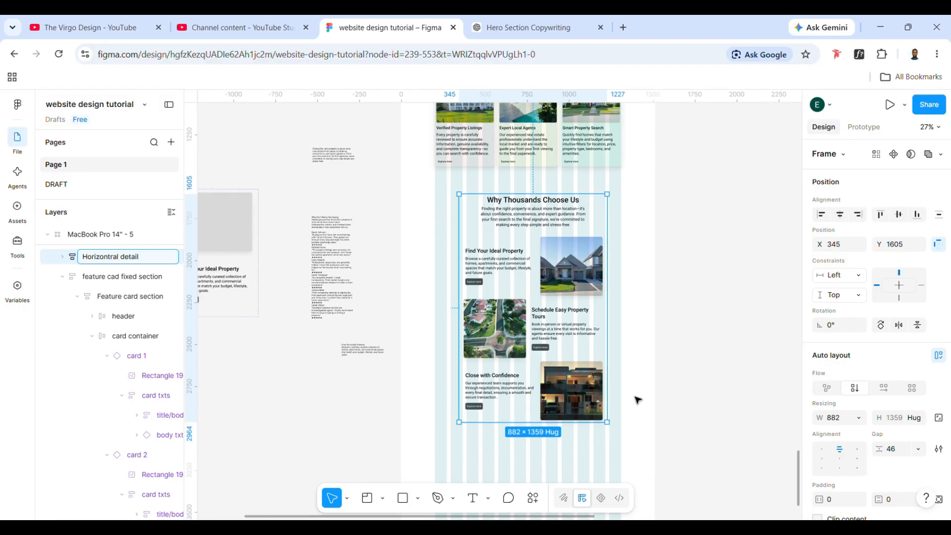
click(841, 218)
scroll(637, 250, up, 3)
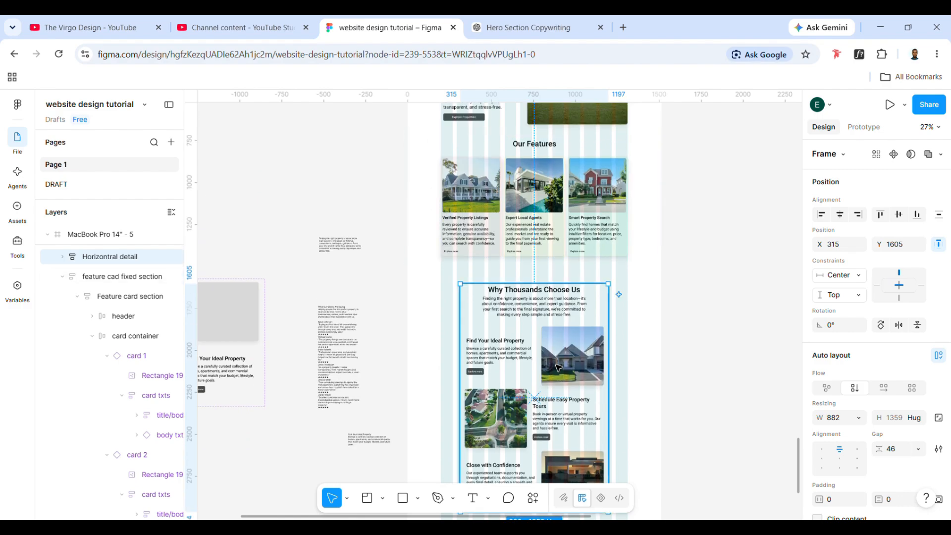
- Wrap the Horizontral detail frame in an outer auto layout frame, like the Our Features section, and rename the wrapper "Horizontal detail fixed"
click(528, 194)
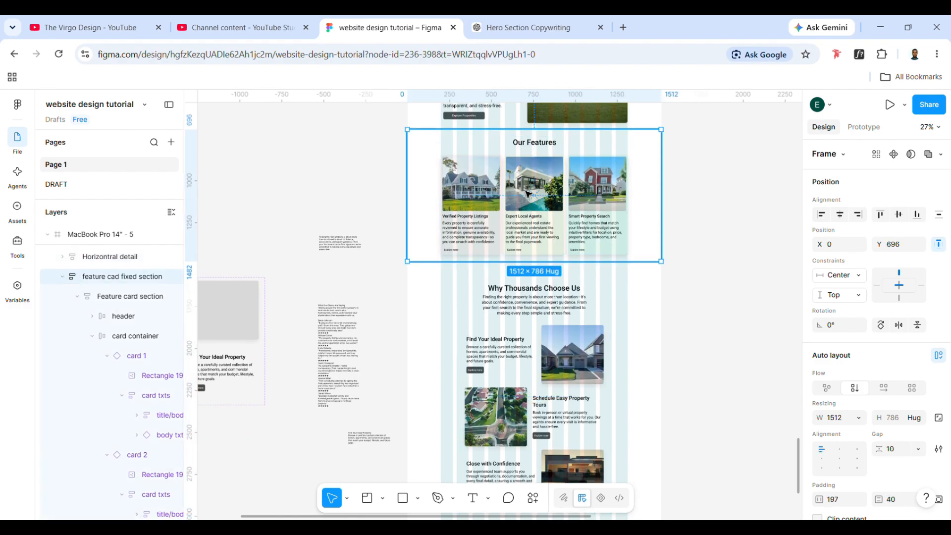
double_click(525, 233)
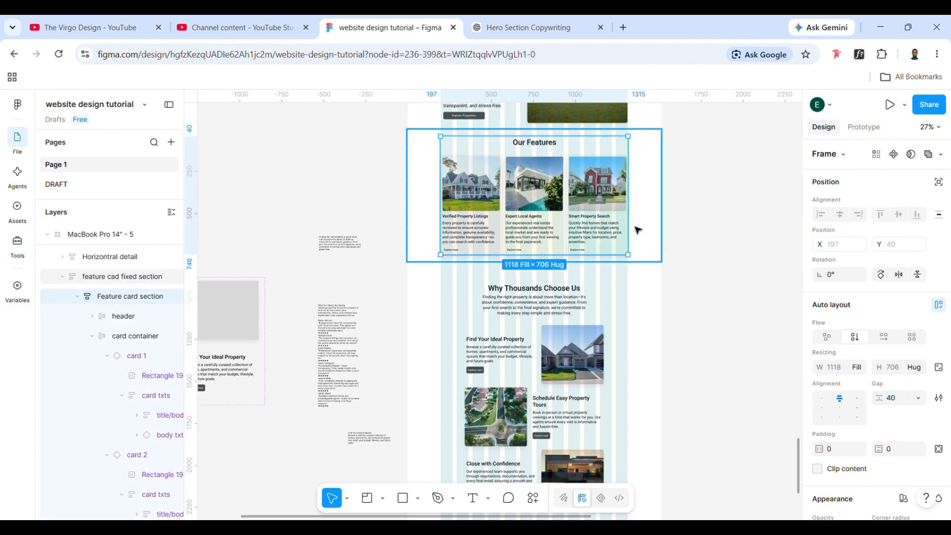
click(503, 274)
scroll(555, 355, down, 3)
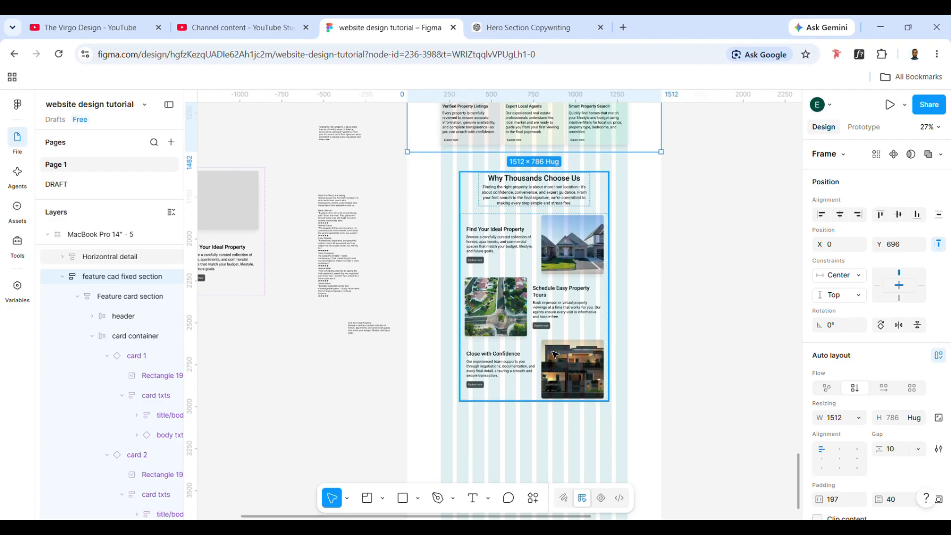
click(550, 332)
key(shift+a)
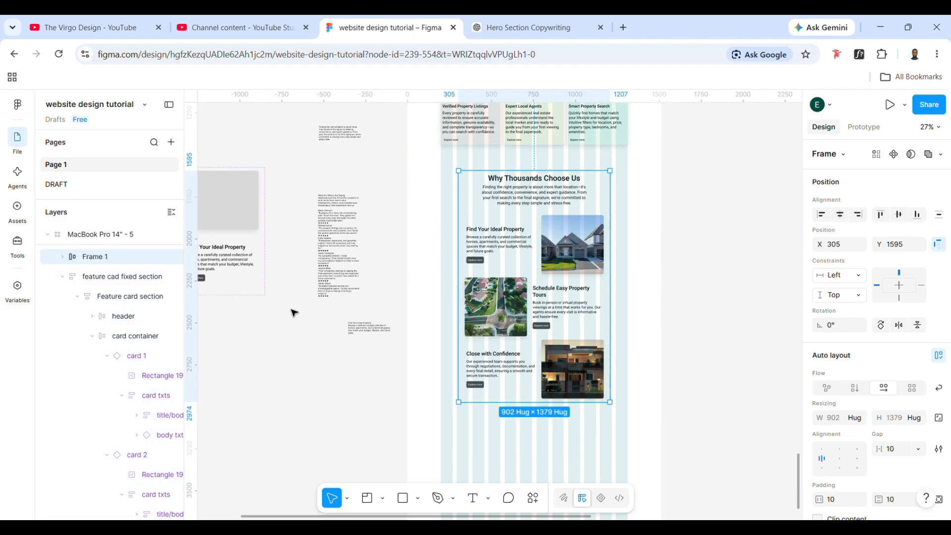
double_click(103, 259)
text(Horizontal detail)
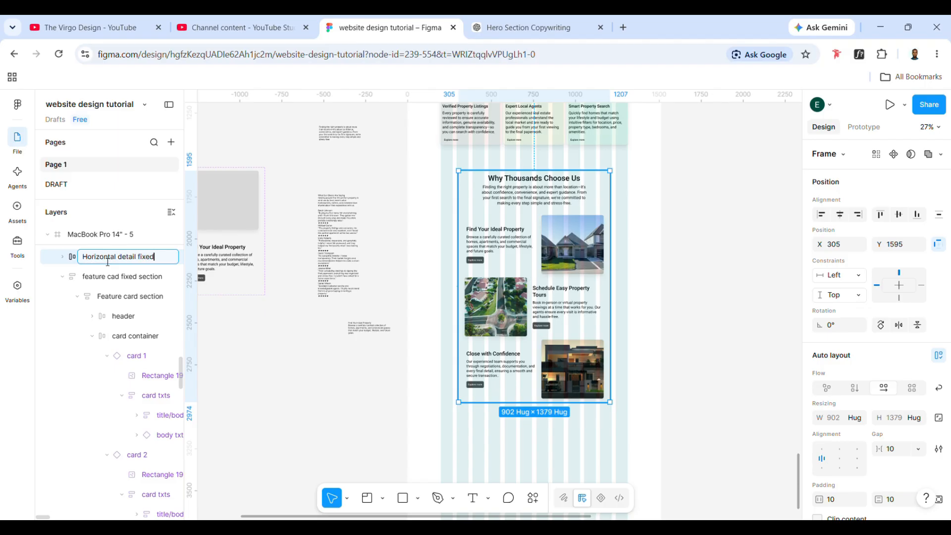
- Place the Horizontal detail fixed frame at X 0, widen it to 1512, and centre its content
drag(530, 250, 480, 249)
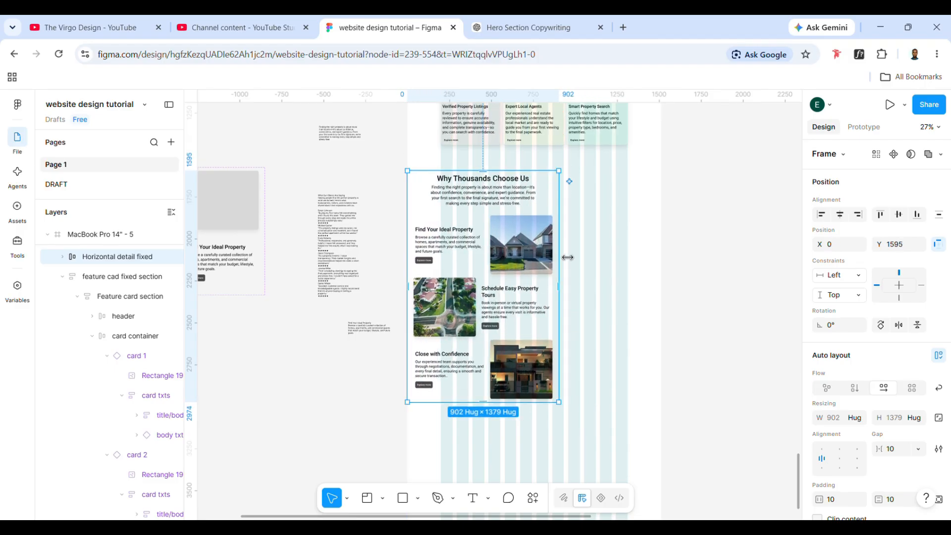
drag(560, 257, 670, 279)
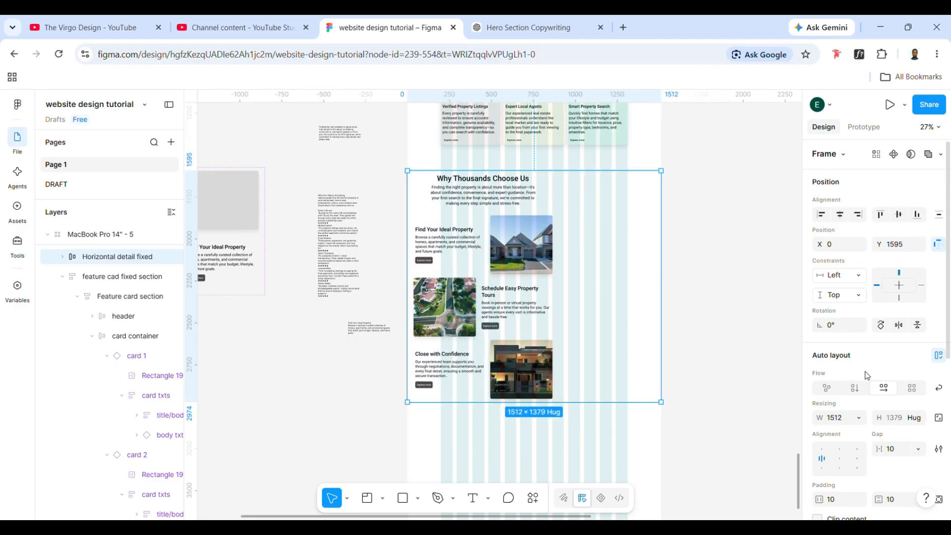
click(840, 462)
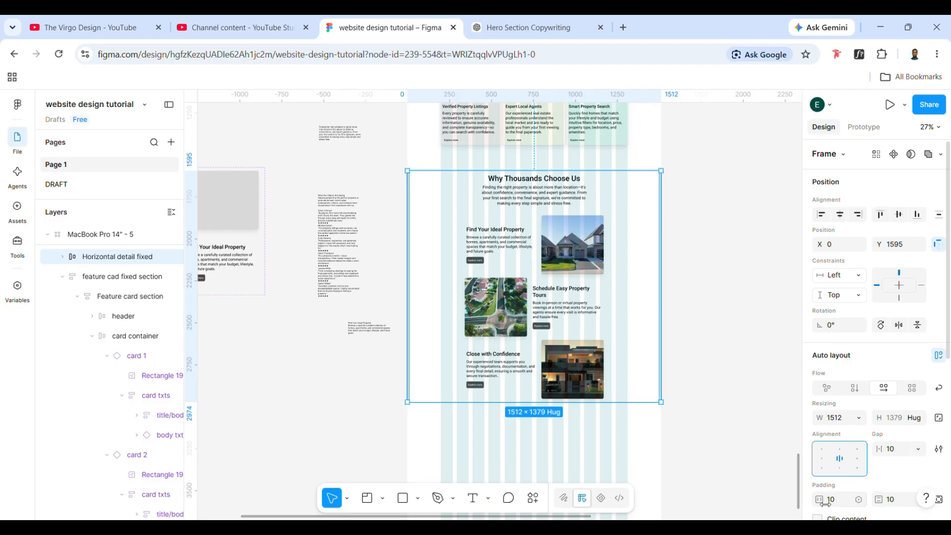
- Set the Horizontal detail fixed frame's horizontal padding to 199 and check the card container inside it
drag(819, 500, 101, 518)
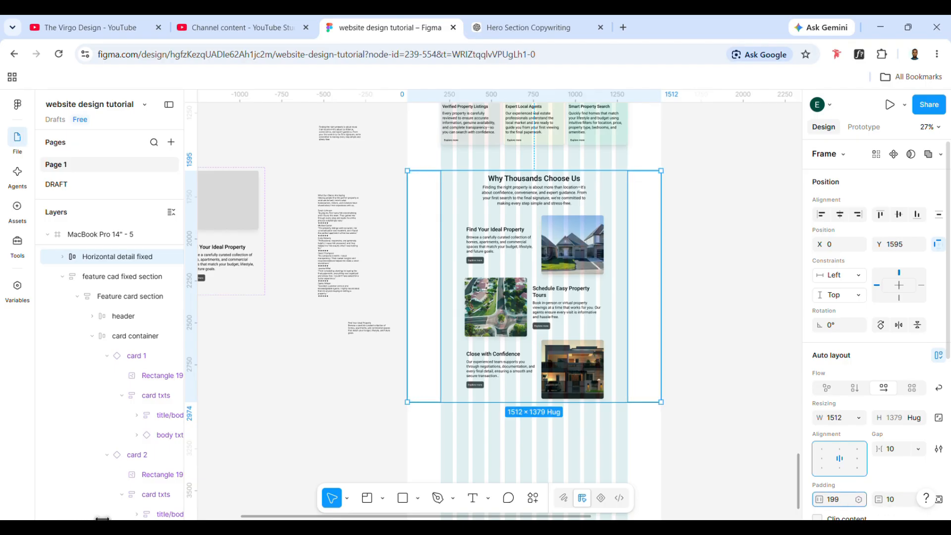
double_click(532, 308)
double_click(532, 308)
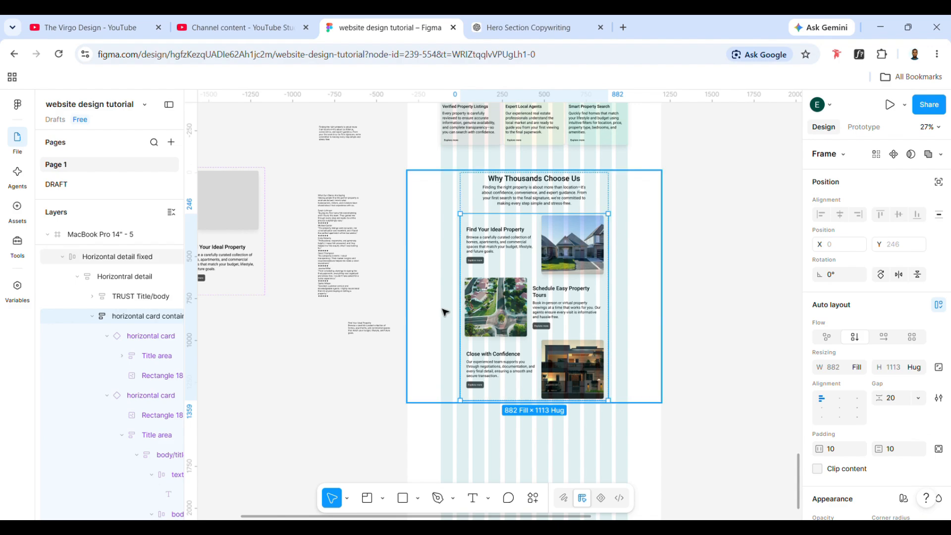
- Set the Horizontal detail fixed frame's vertical padding to 40, matching the Our Features section
click(445, 312)
scroll(507, 268, up, 4)
click(506, 260)
scroll(502, 190, up, 1)
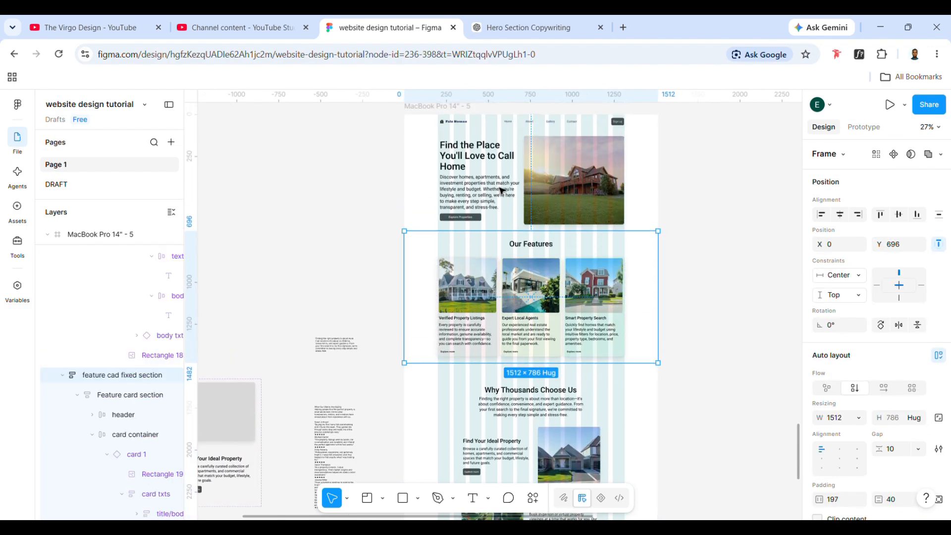
scroll(919, 487, down, 2)
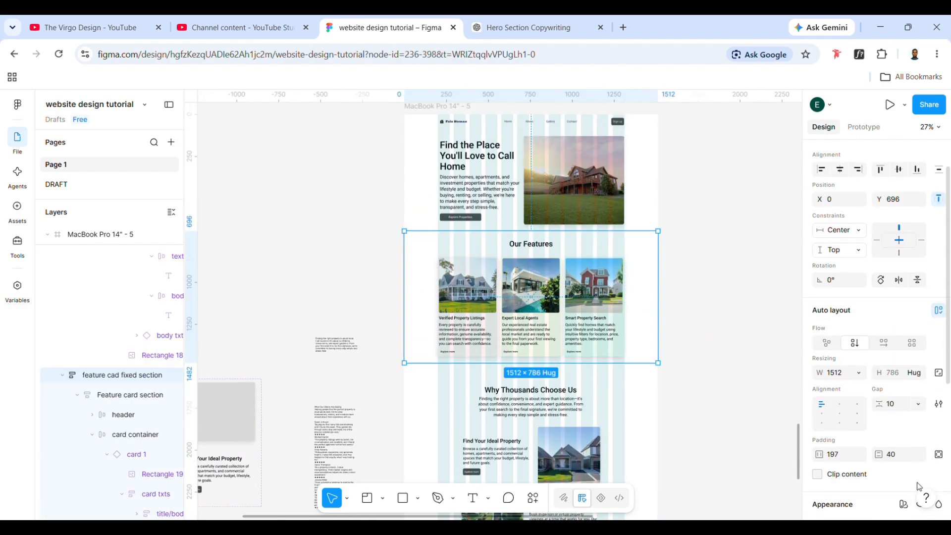
scroll(919, 487, down, 1)
scroll(564, 353, down, 3)
click(564, 353)
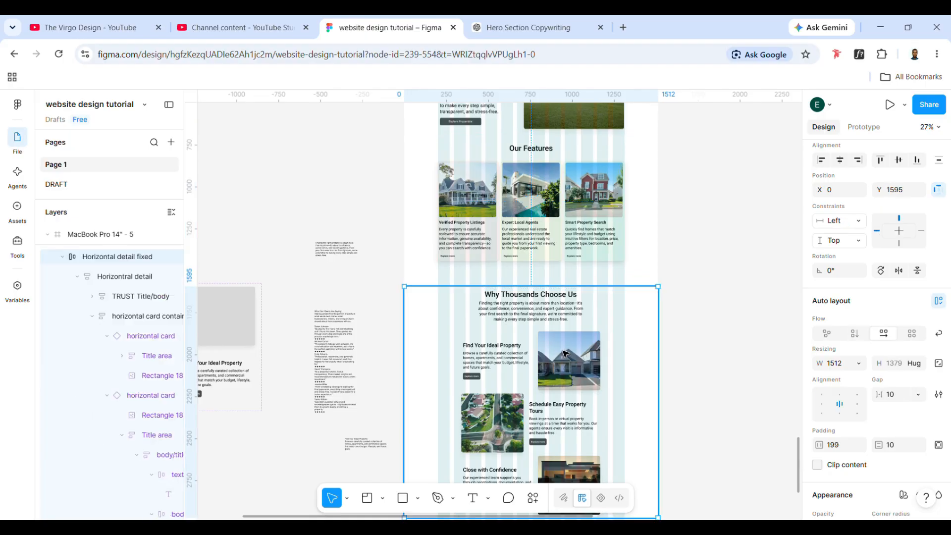
click(900, 448)
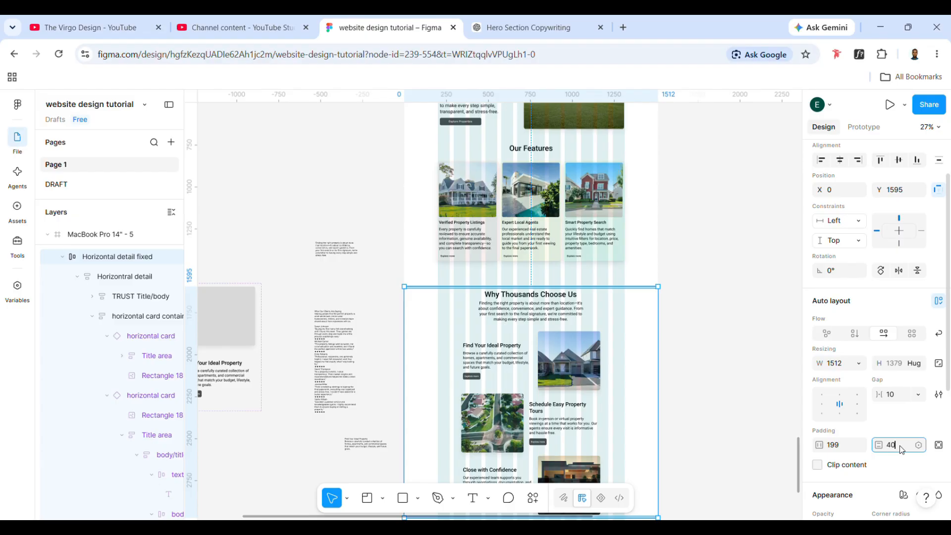
click(622, 241)
- Compare the padding and spacing of the hero, Our Features and "Why Thousands Choose Us" section frames
scroll(614, 232, up, 3)
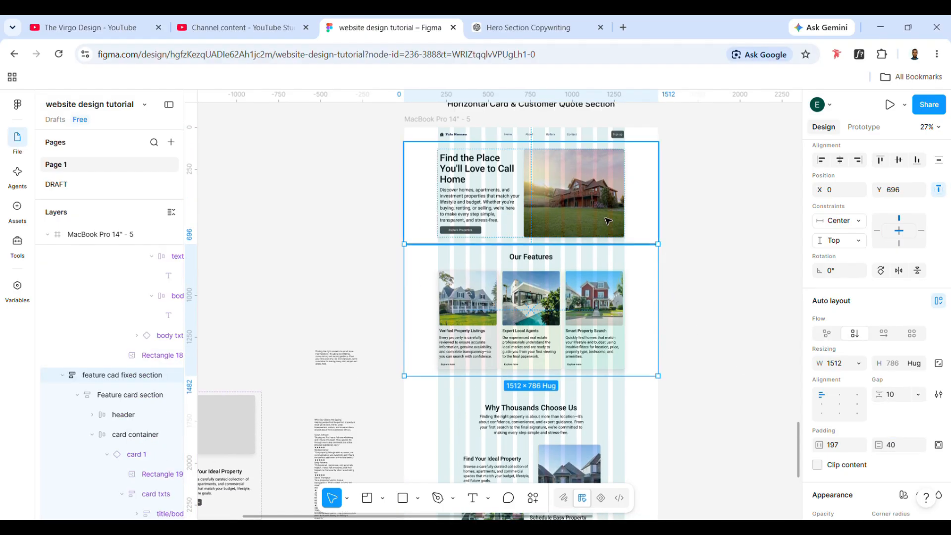
click(614, 420)
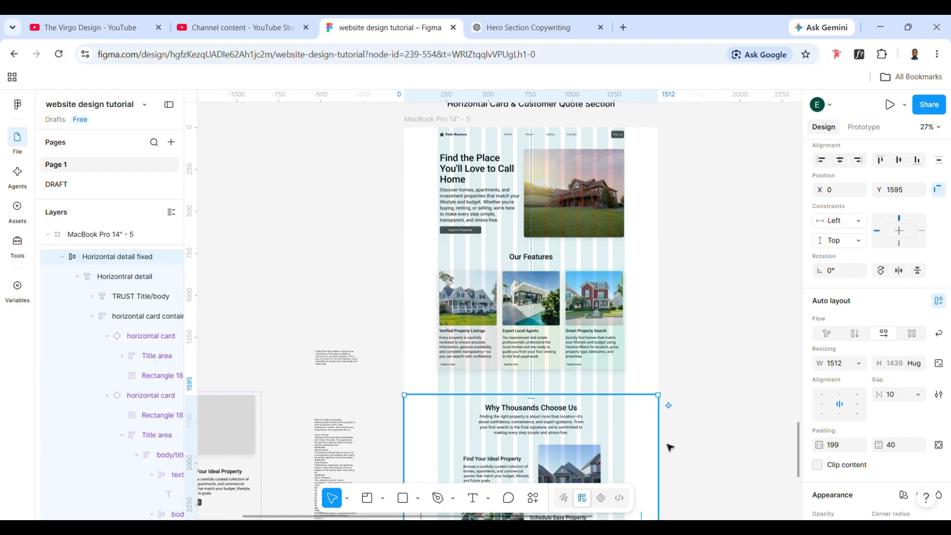
click(569, 196)
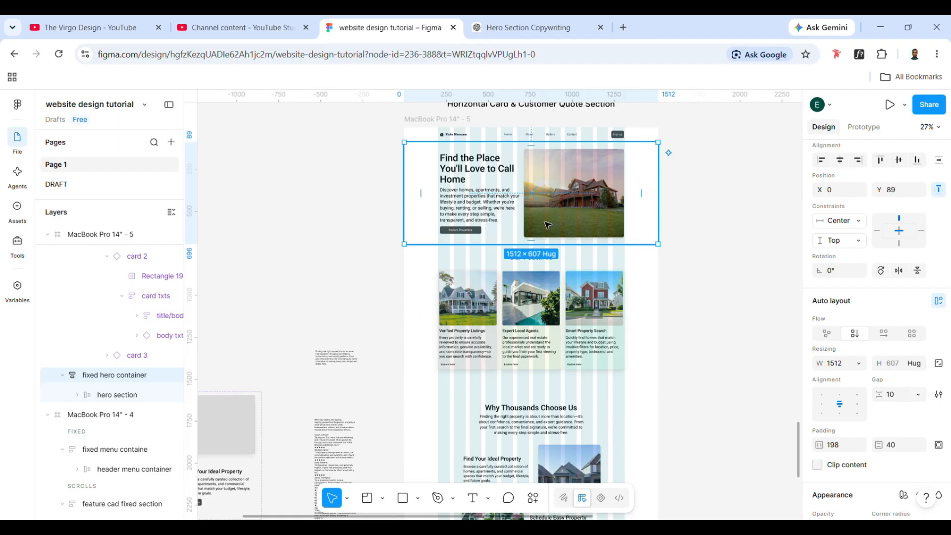
click(544, 277)
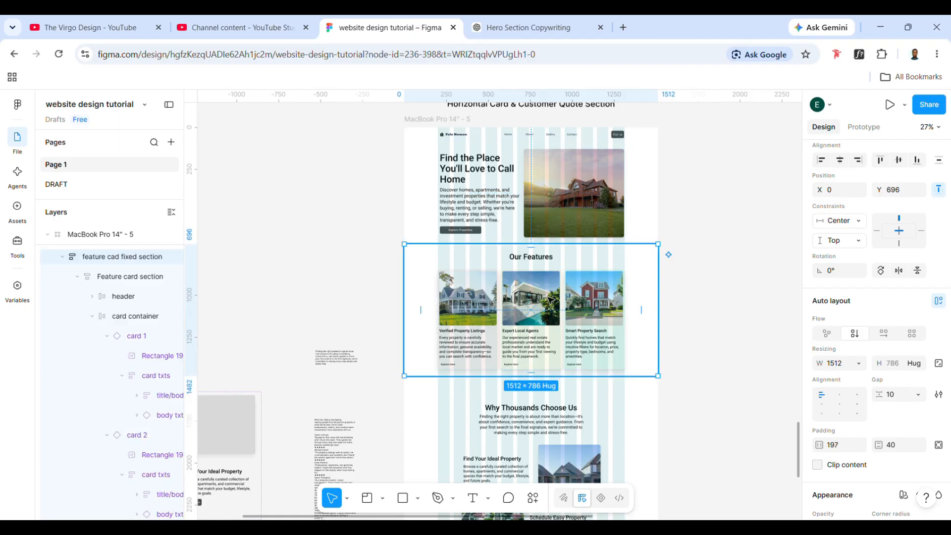
scroll(545, 347, down, 2)
click(546, 379)
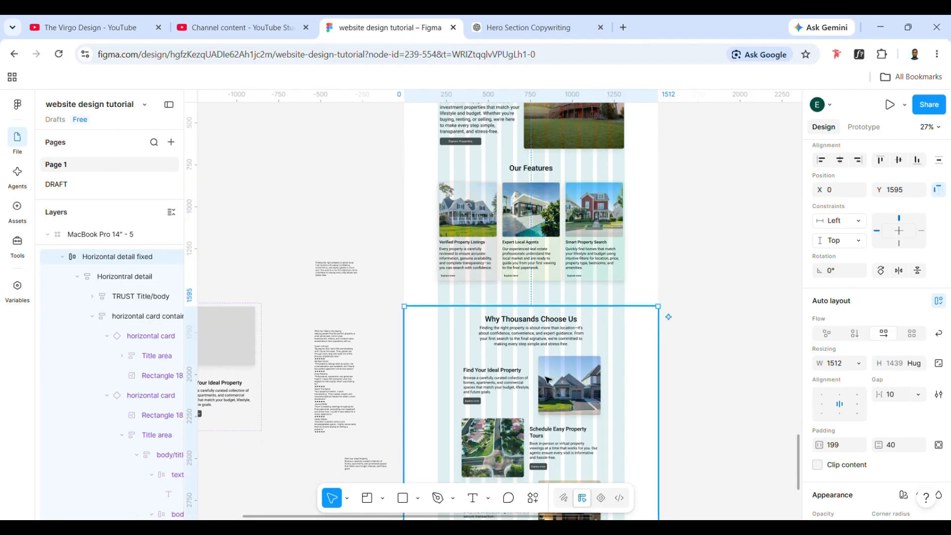
click(538, 238)
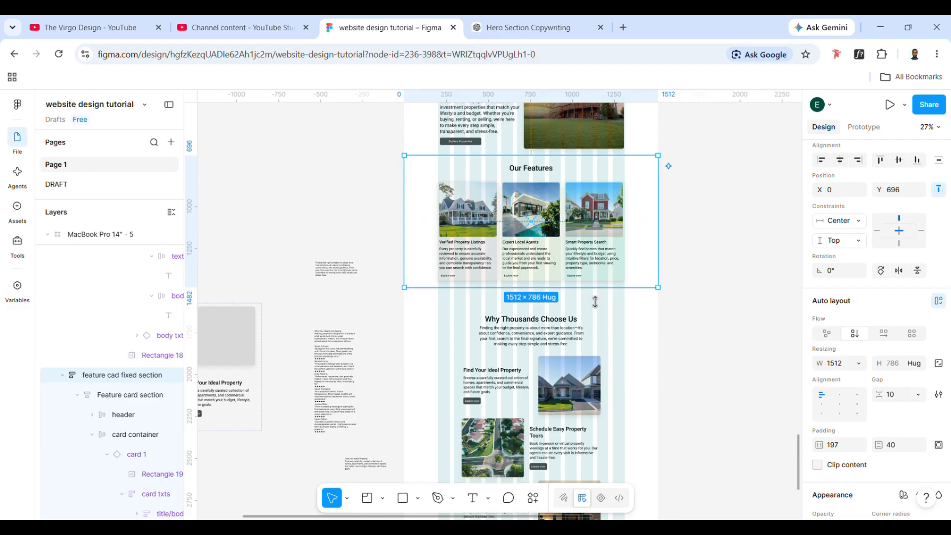
click(569, 392)
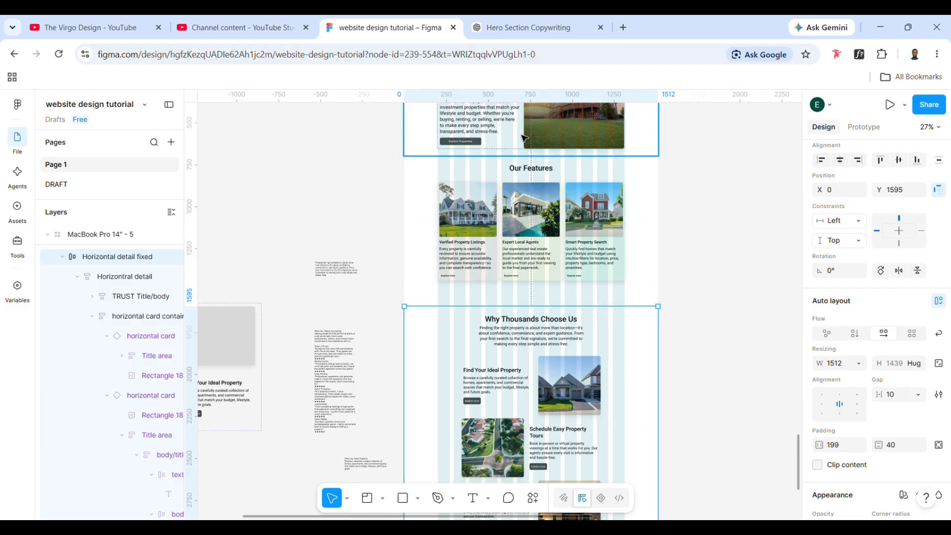
- Set the left and right padding of the fixed hero container and the Horizontal detail fixed frame together to 197
key(ctrl+a)
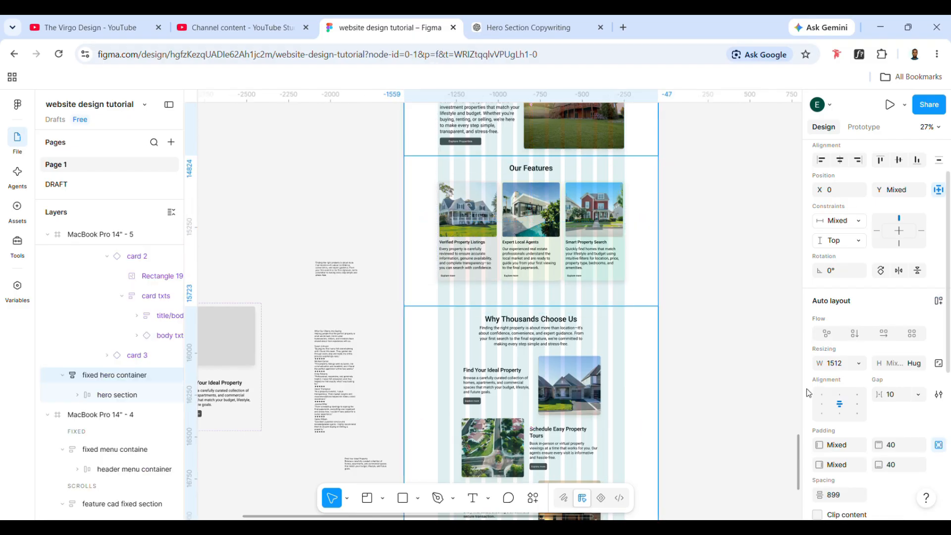
click(843, 449)
text(197)
key(Return)
click(836, 466)
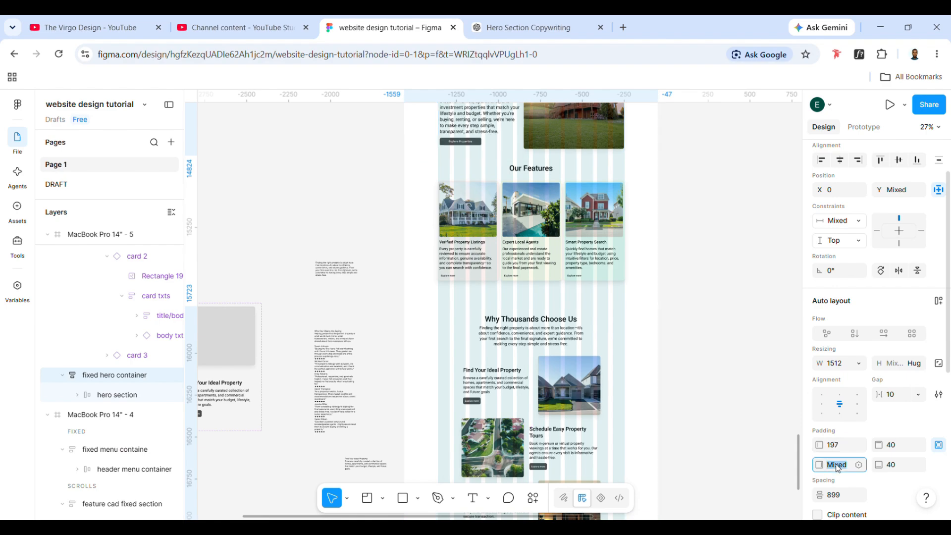
text(197)
key(Return)
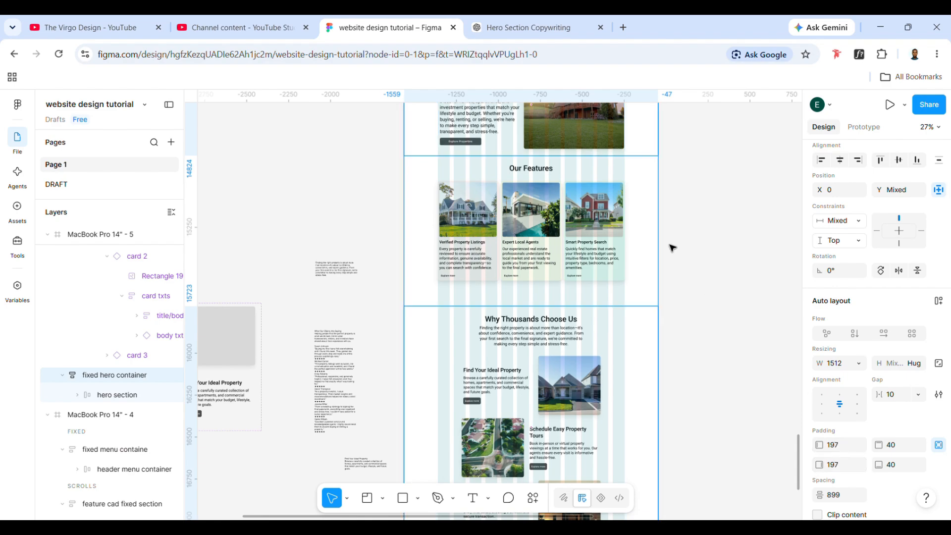
click(730, 266)
- Move the Horizontal detail fixed frame up to about Y 1487, just below Our Features, and centre it horizontally on the page
click(562, 208)
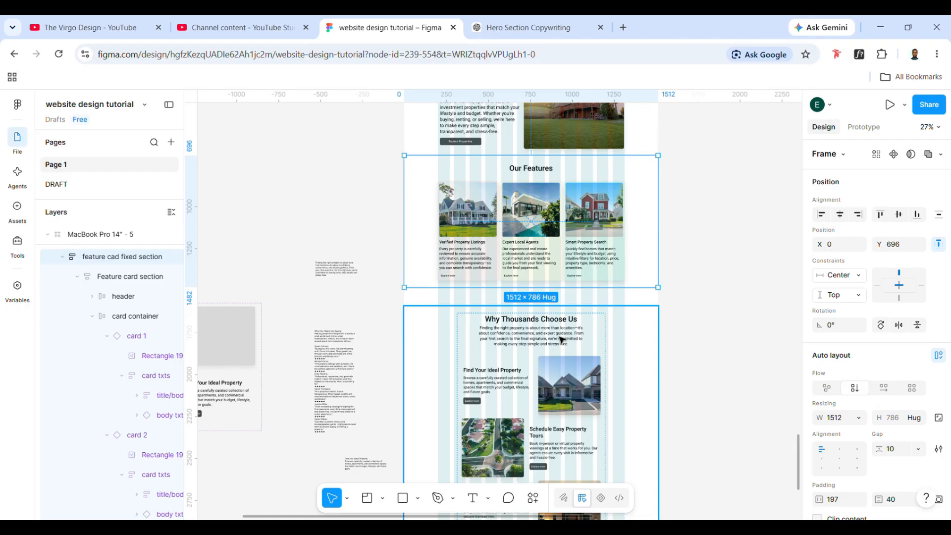
click(559, 337)
scroll(559, 332, up, 1)
click(541, 193)
drag(557, 430, 557, 414)
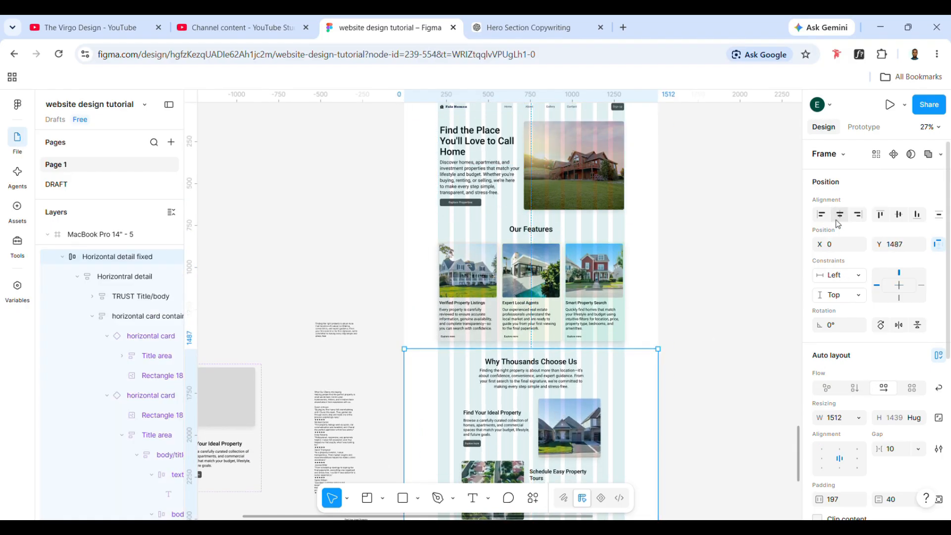
click(840, 214)
scroll(644, 297, down, 4)
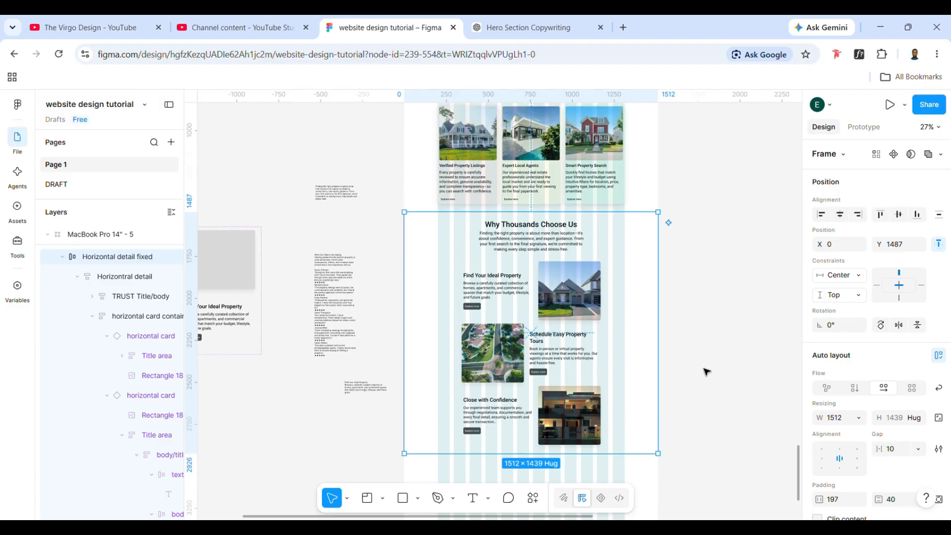
click(707, 372)
- Review the repositioned section and compare the text styles of its introductory paragraph and the "Find Your Ideal Property" card's body text
scroll(637, 319, up, 2)
scroll(637, 318, right, 2)
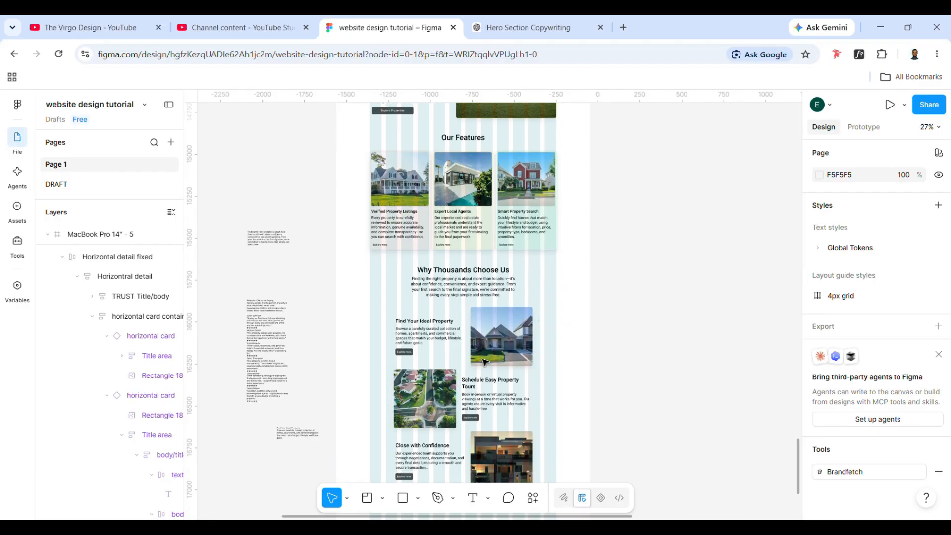
scroll(483, 362, down, 1)
scroll(483, 360, up, 1)
triple_click(474, 312)
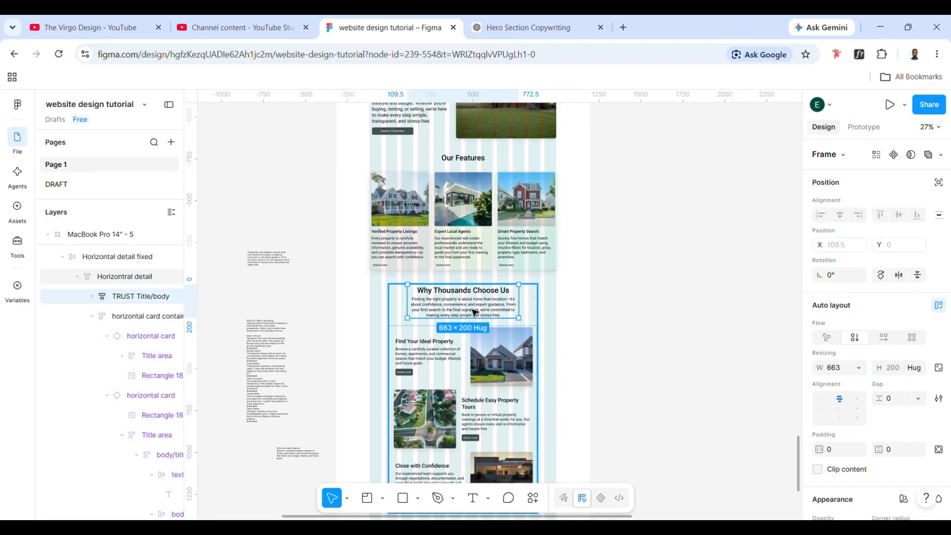
double_click(473, 312)
scroll(467, 321, down, 1)
scroll(467, 321, up, 5)
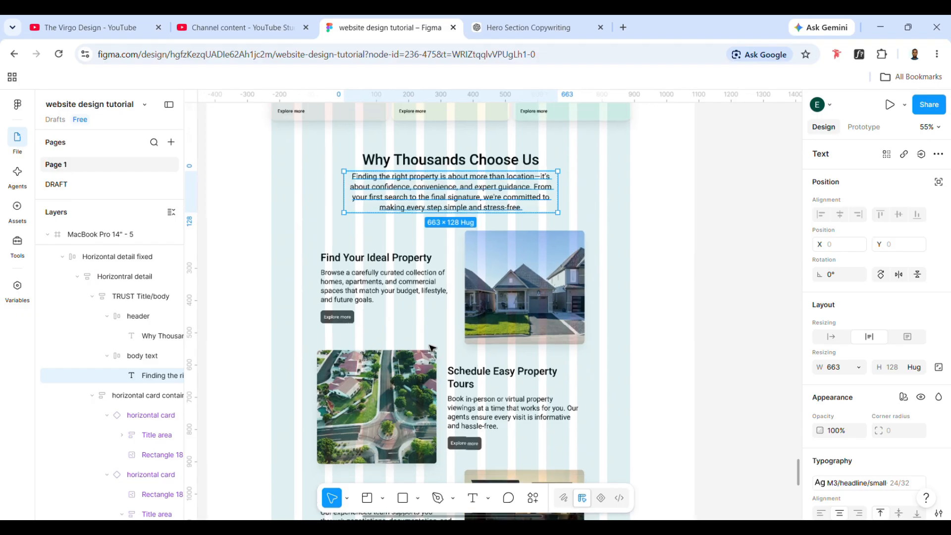
scroll(432, 347, down, 2)
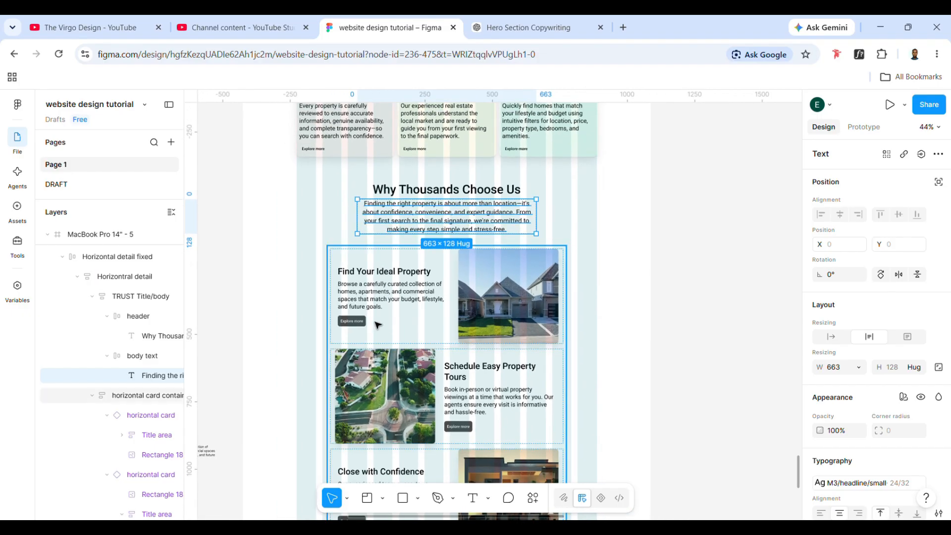
click(395, 296)
double_click(395, 295)
double_click(396, 296)
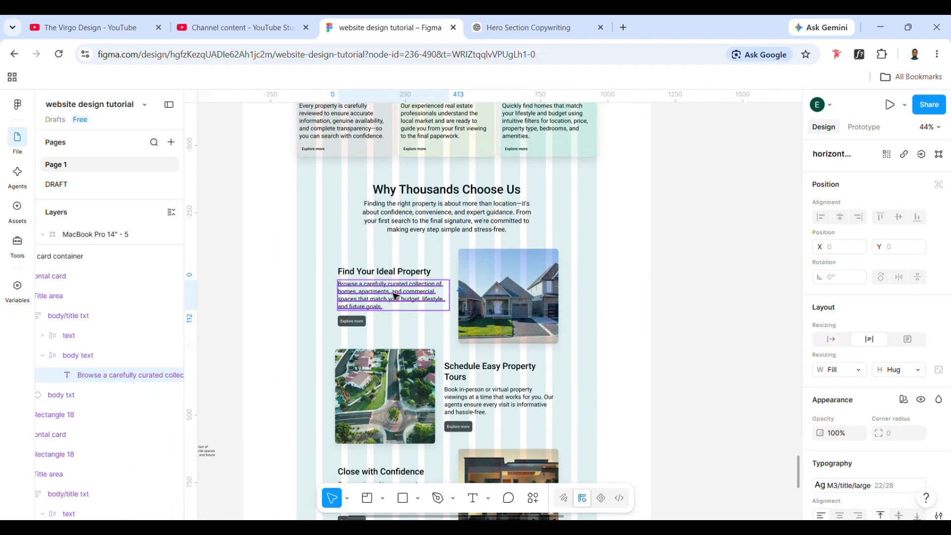
click(485, 236)
scroll(703, 244, down, 4)
click(705, 243)
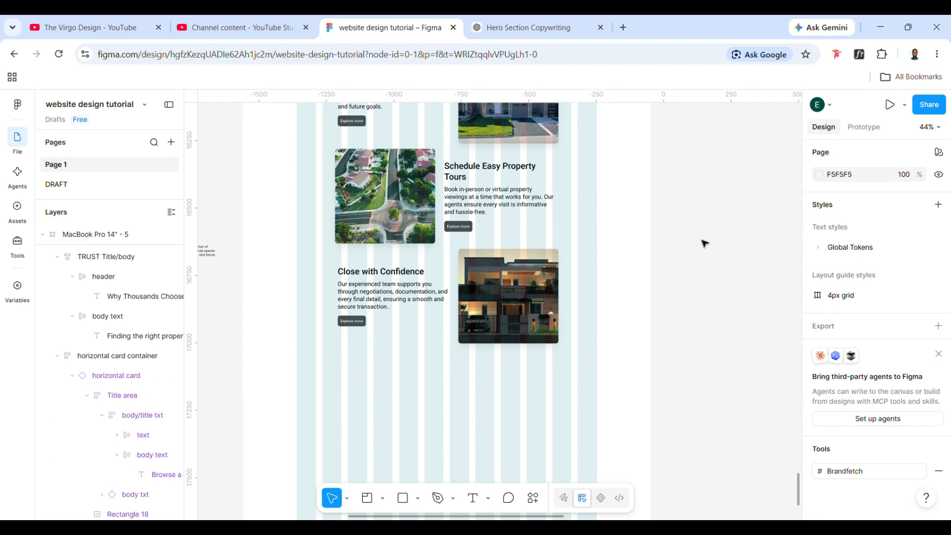
- Duplicate the "Why Thousands Choose Us" title and body block and move the copy below the horizontal cards, at about X 389, Y 3039
scroll(613, 263, down, 3)
scroll(613, 263, down, 1)
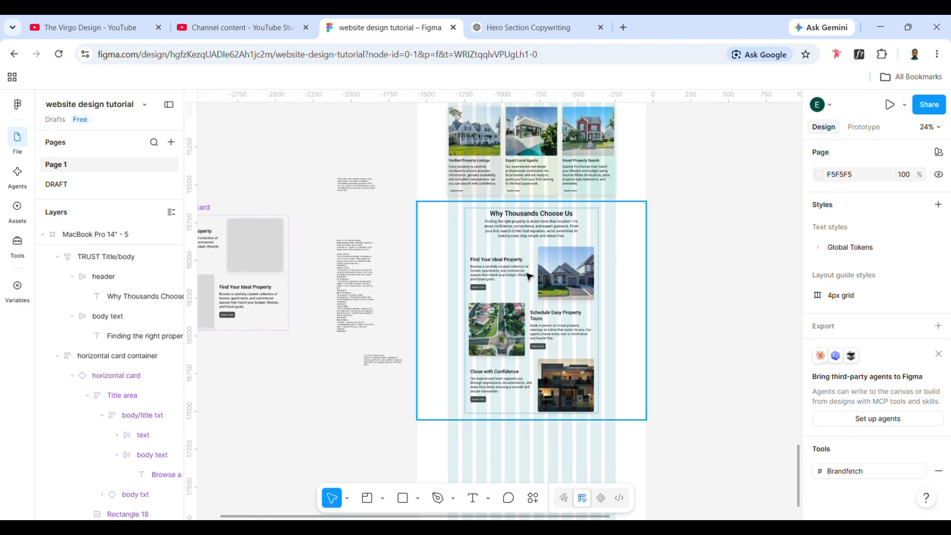
scroll(529, 276, up, 5)
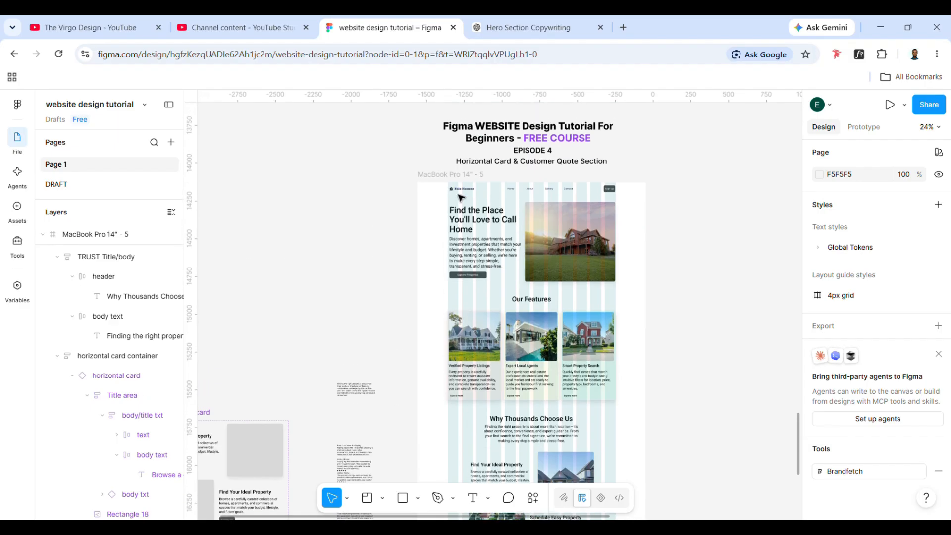
scroll(578, 172, down, 10)
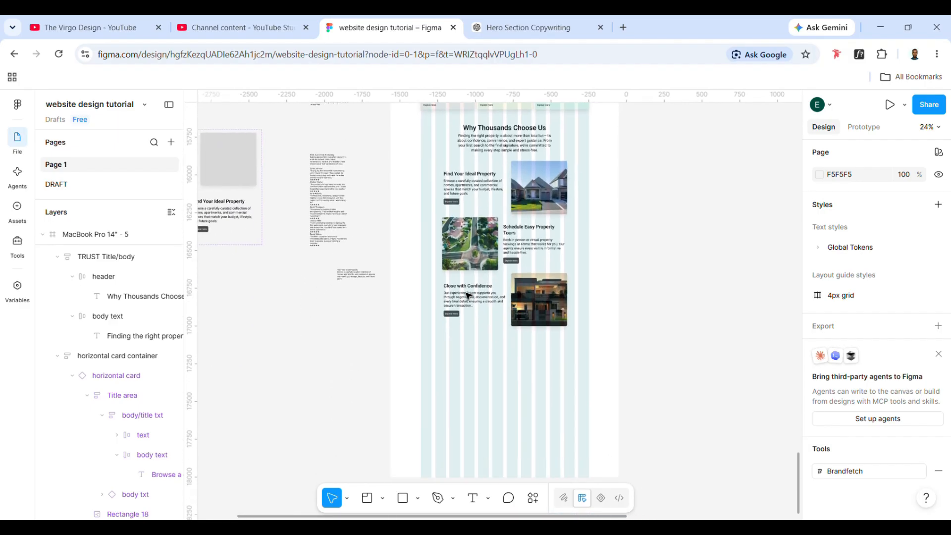
click(500, 151)
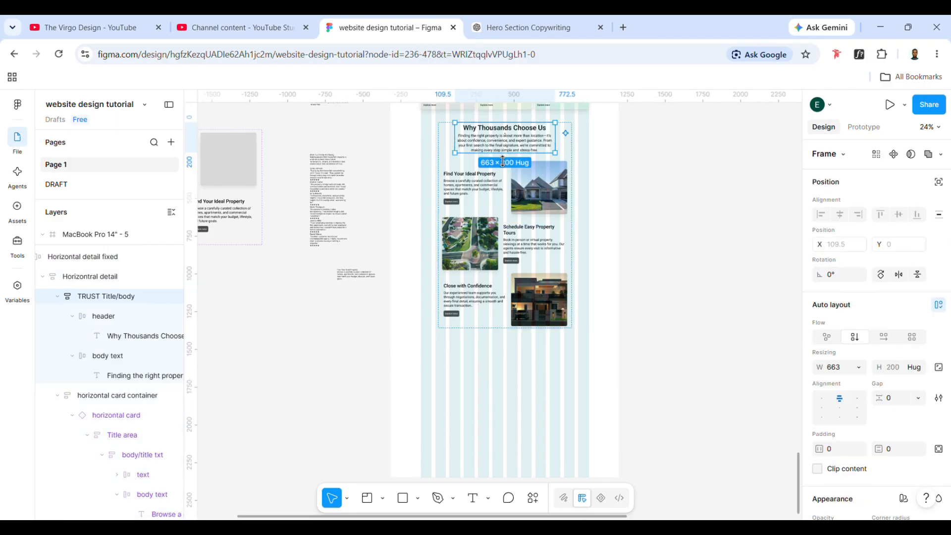
key(ctrl+d)
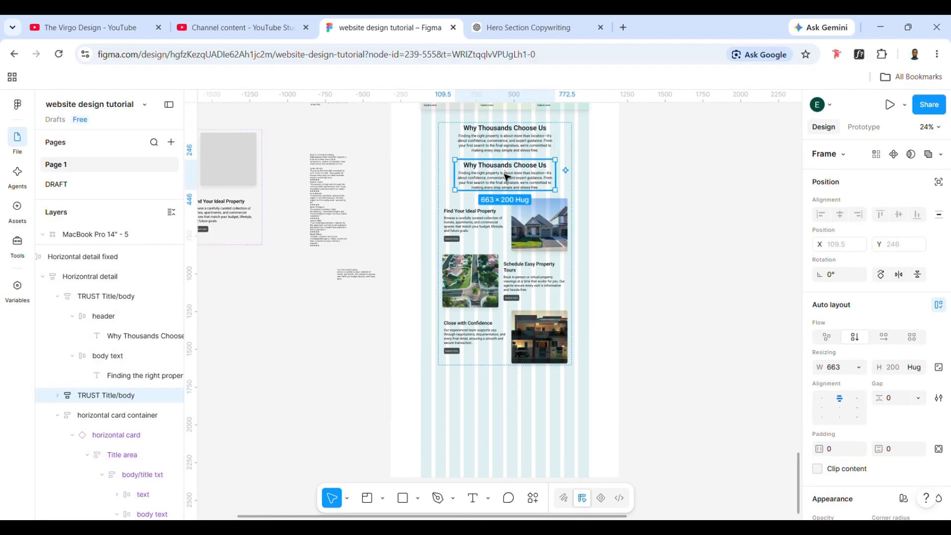
drag(506, 177, 501, 369)
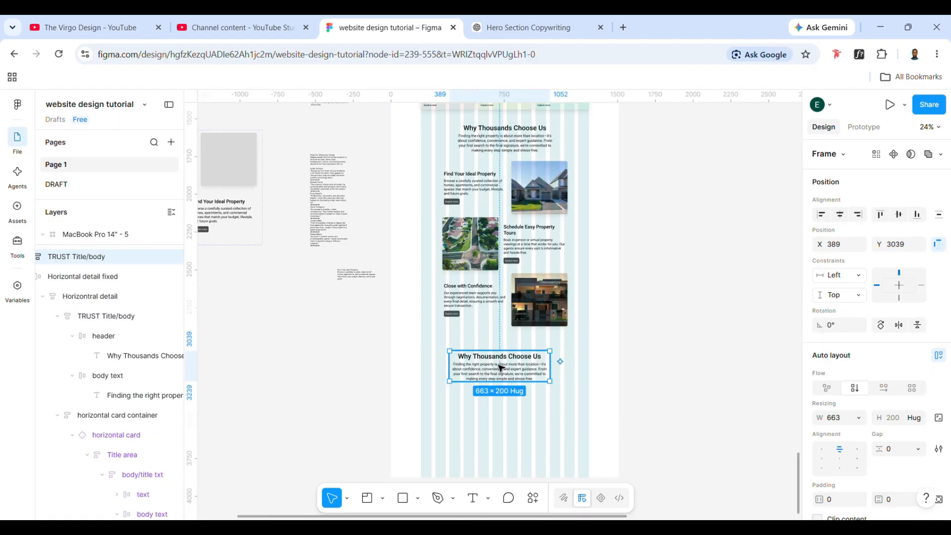
- Delete the small leftover text note beside the page and move the client testimonials copy down to about X -2109, Y 17026
click(347, 275)
key(Delete)
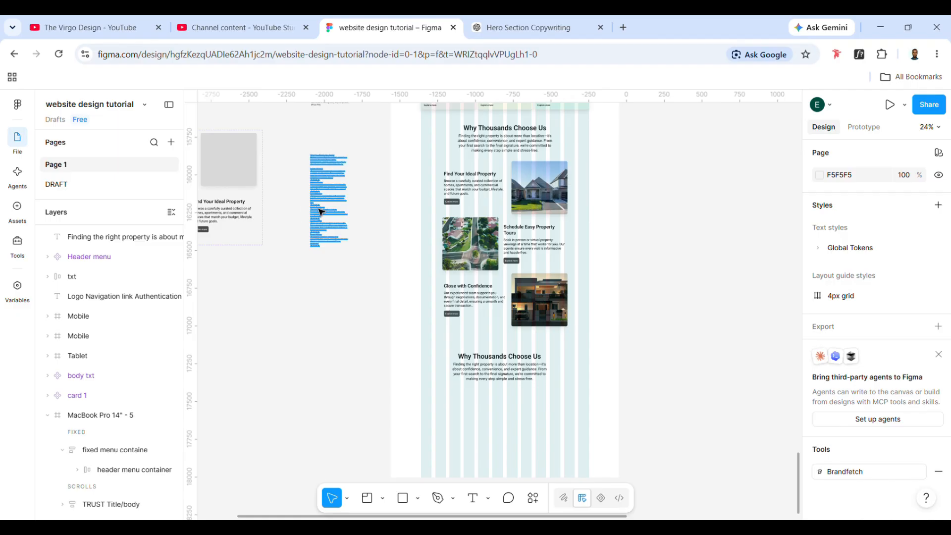
click(341, 226)
drag(340, 221, 319, 363)
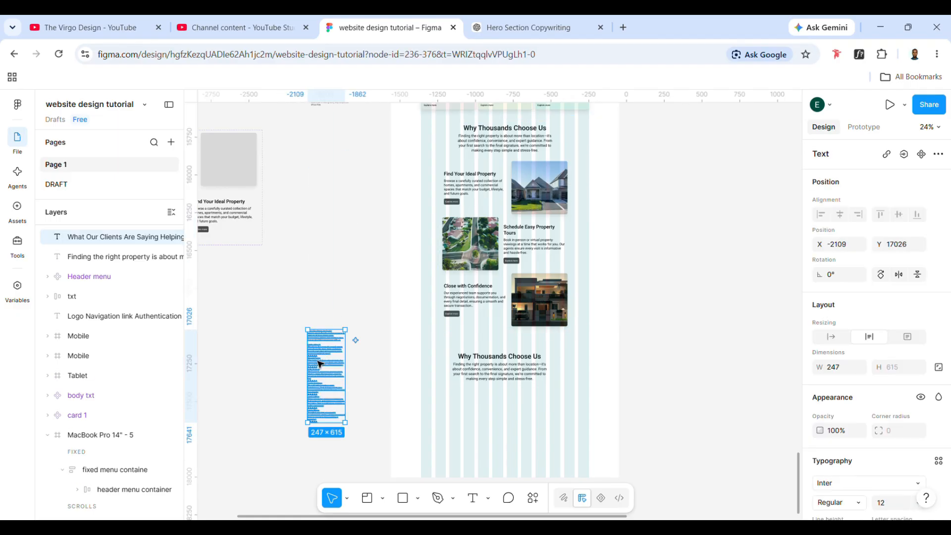
- Cut "What Our Clients Are Saying" from the testimonials copy and use it to replace the duplicated block's title
scroll(319, 364, up, 5)
triple_click(352, 307)
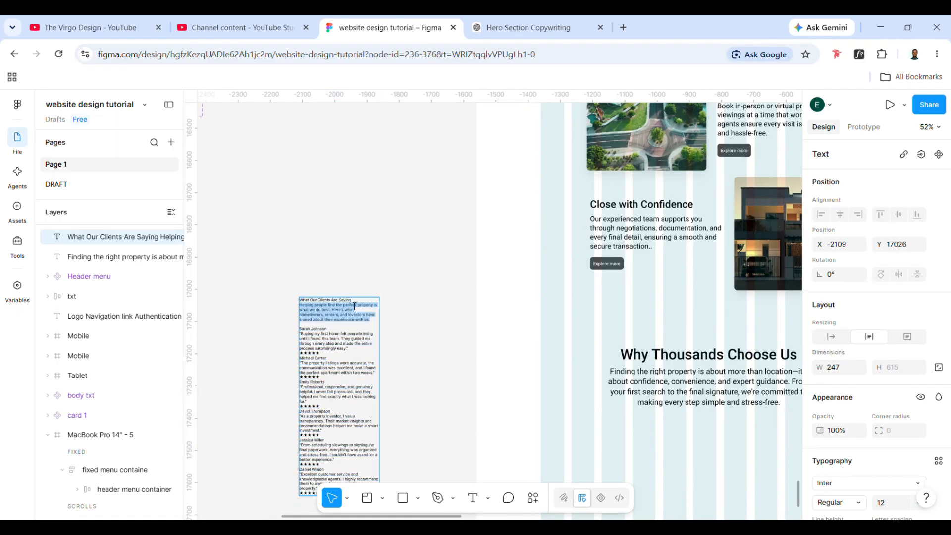
drag(356, 300, 293, 304)
key(ctrl+x)
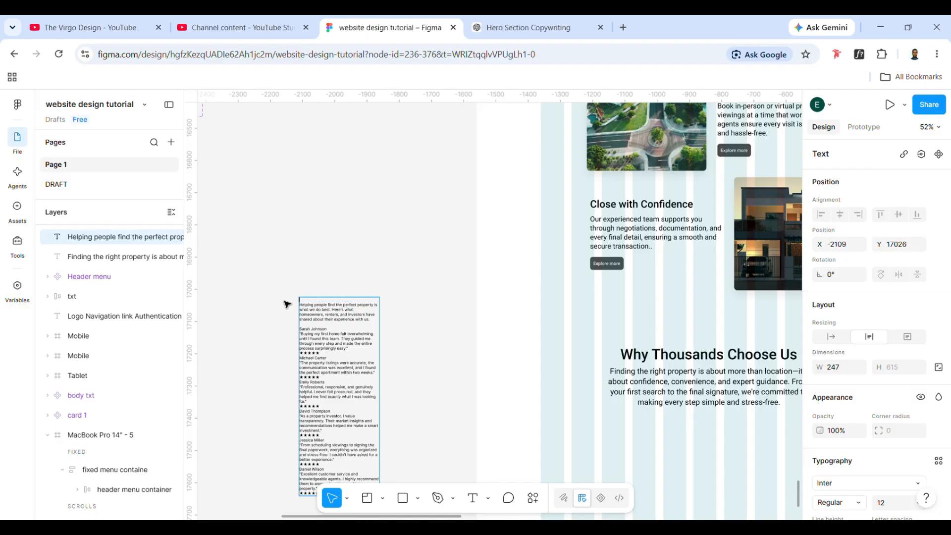
scroll(288, 304, right, 3)
drag(465, 341, 650, 348)
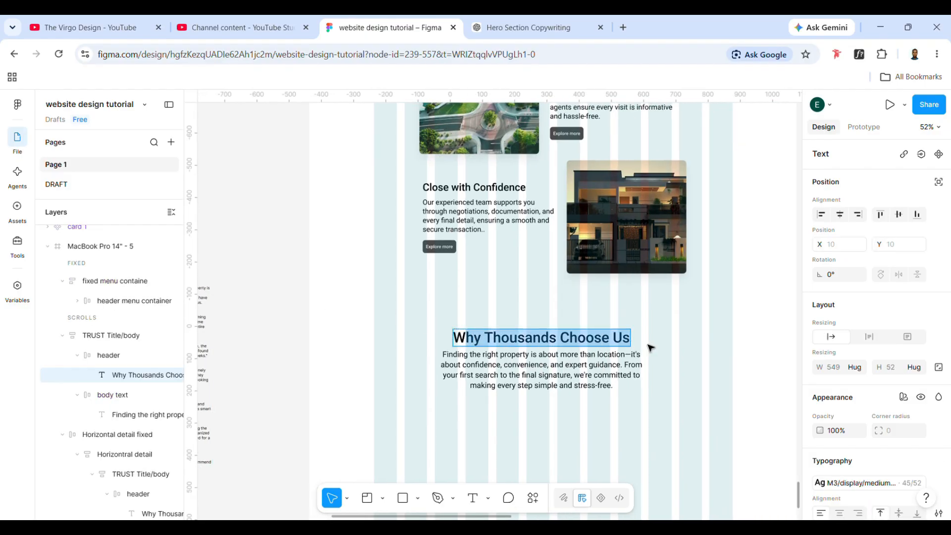
key(ctrl+v)
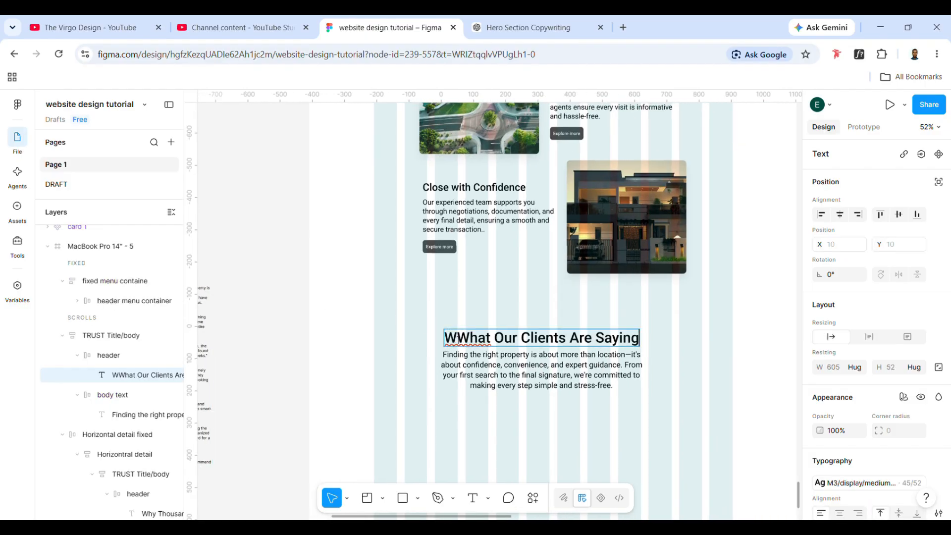
key(BackSpace)
- Move the "Helping people find the perfect property" paragraph from the testimonials copy into the new section's body text, replacing the old paragraph
scroll(347, 312, left, 4)
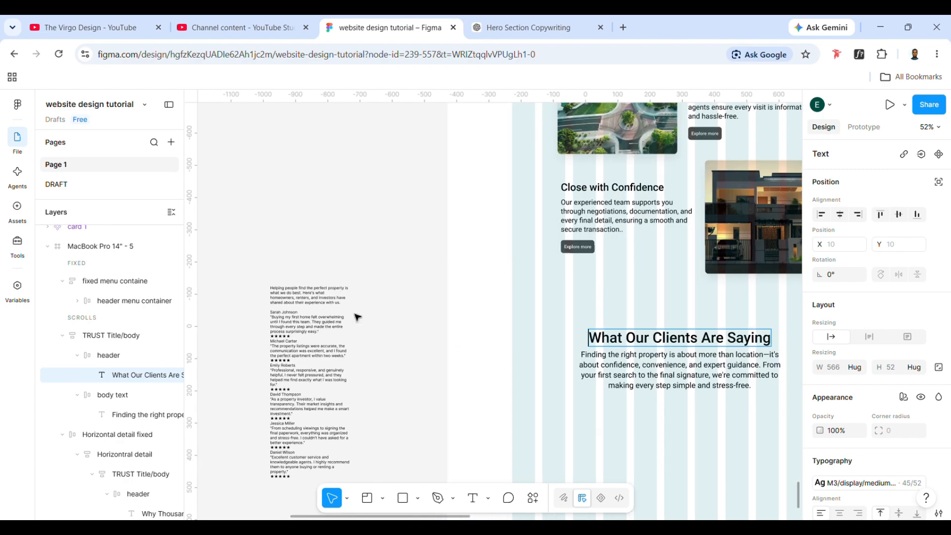
triple_click(275, 295)
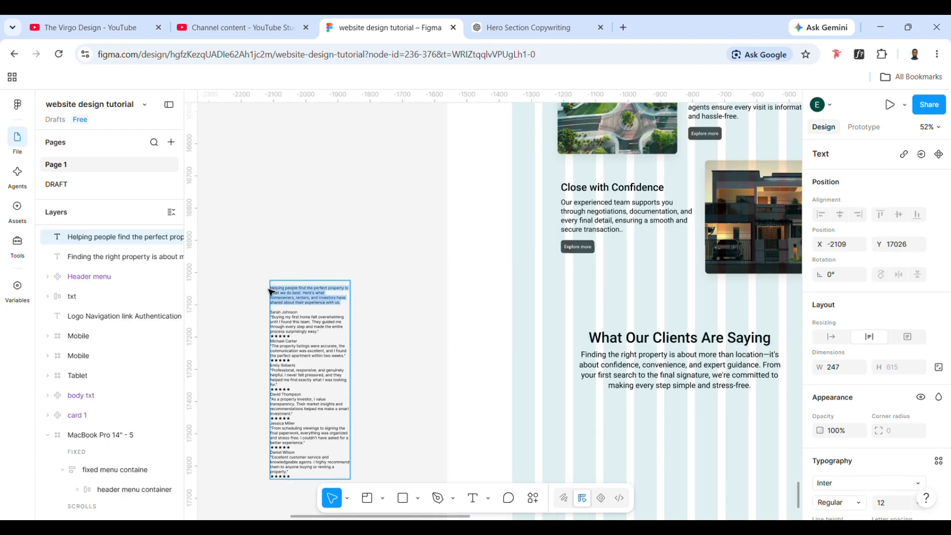
key(BackSpace)
scroll(689, 387, right, 3)
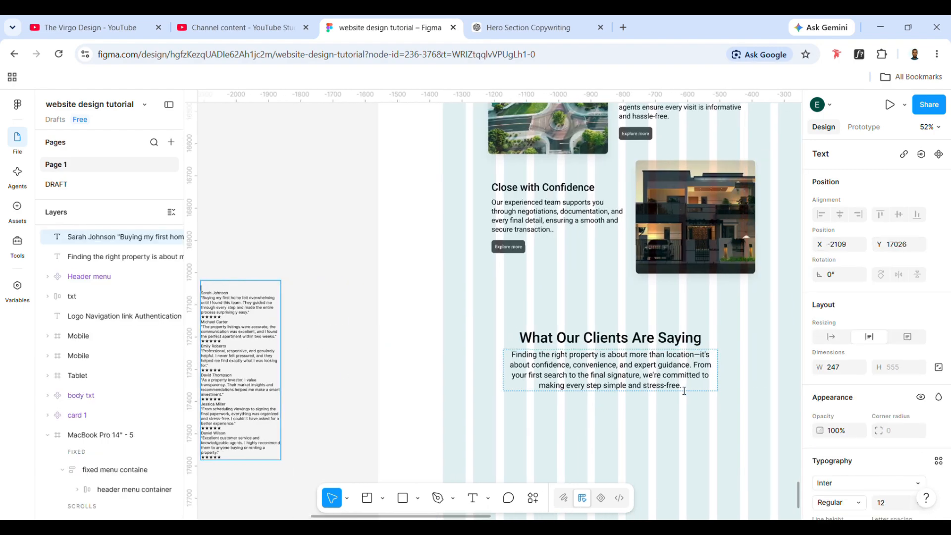
drag(684, 391, 505, 348)
key(ctrl+v)
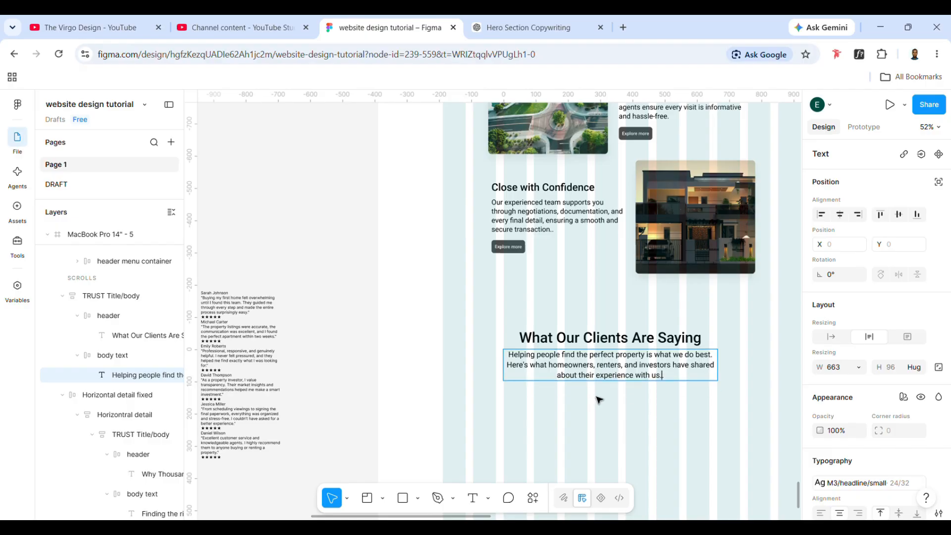
click(632, 422)
- Copy the "Close with Confidence" card's title and body block below the clients heading, at about X 261, Y 3444, and narrow it to about 413
scroll(634, 424, down, 2)
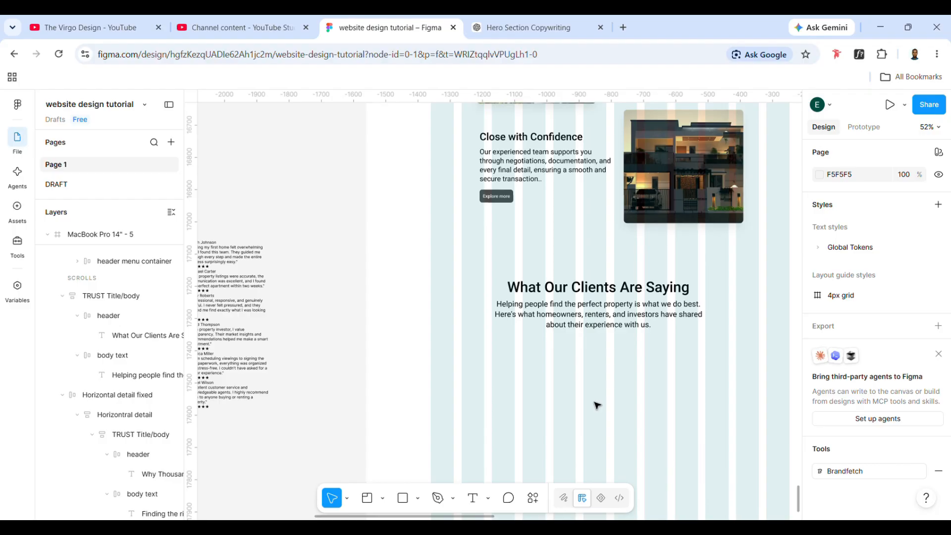
scroll(596, 406, down, 3)
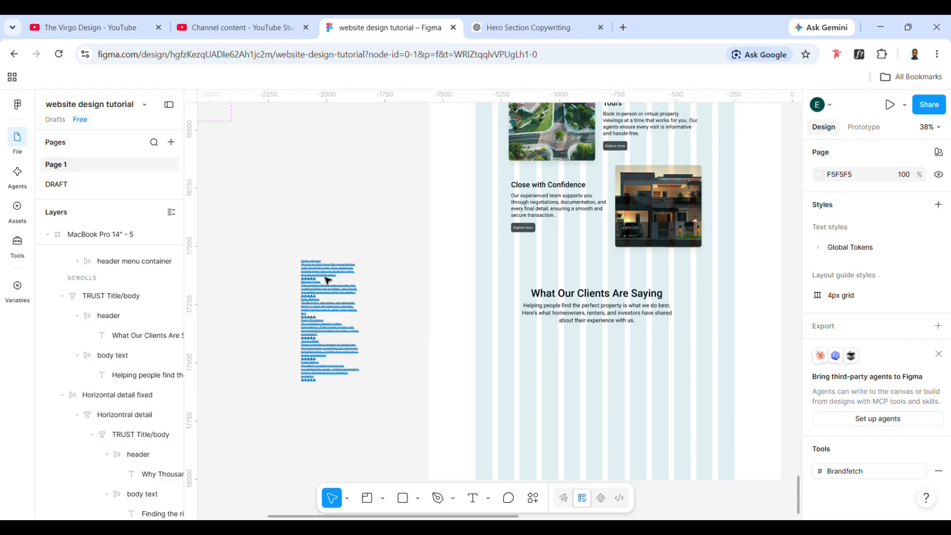
click(544, 202)
double_click(544, 202)
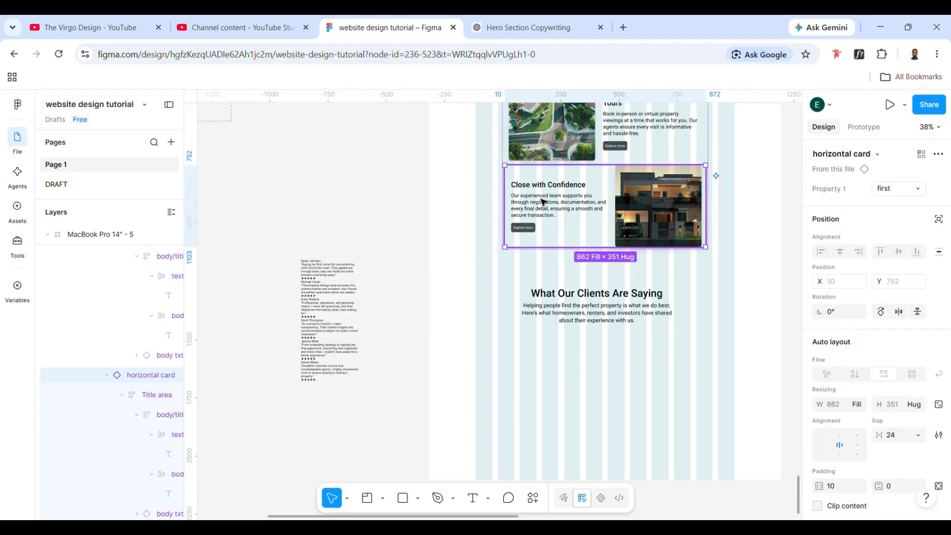
double_click(544, 202)
double_click(544, 203)
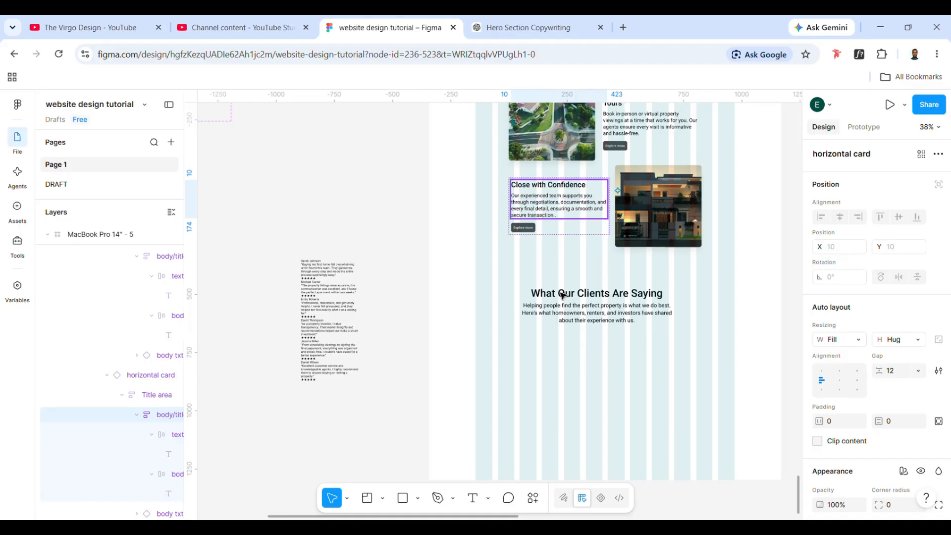
click(572, 418)
key(ctrl+v)
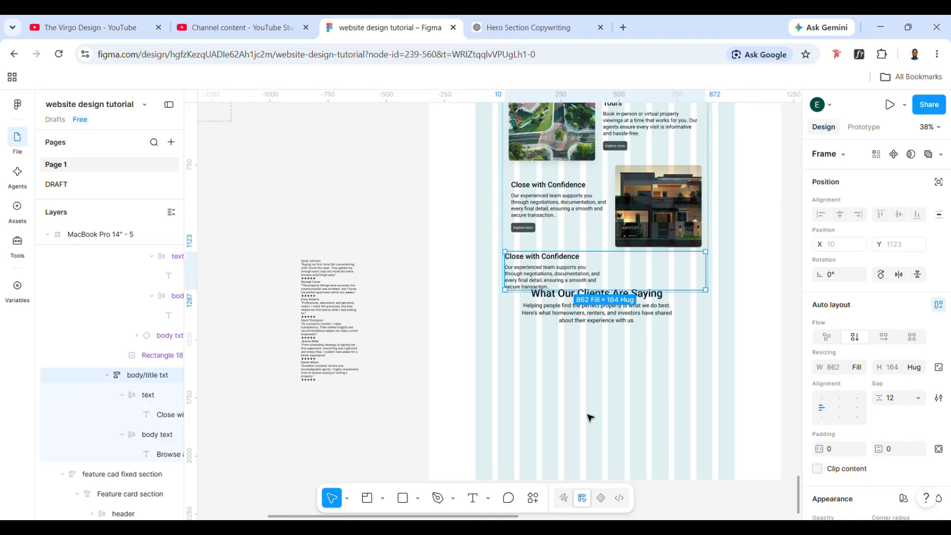
drag(582, 272, 562, 402)
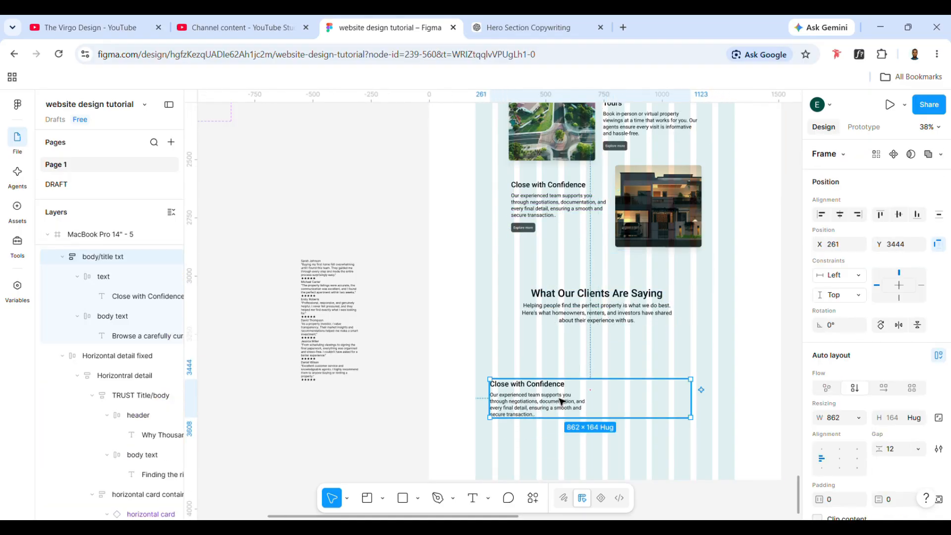
drag(691, 407, 587, 404)
- Draw an ellipse about 165 × 160 over the top of the copied "Close with Confidence" text block
double_click(553, 399)
click(550, 384)
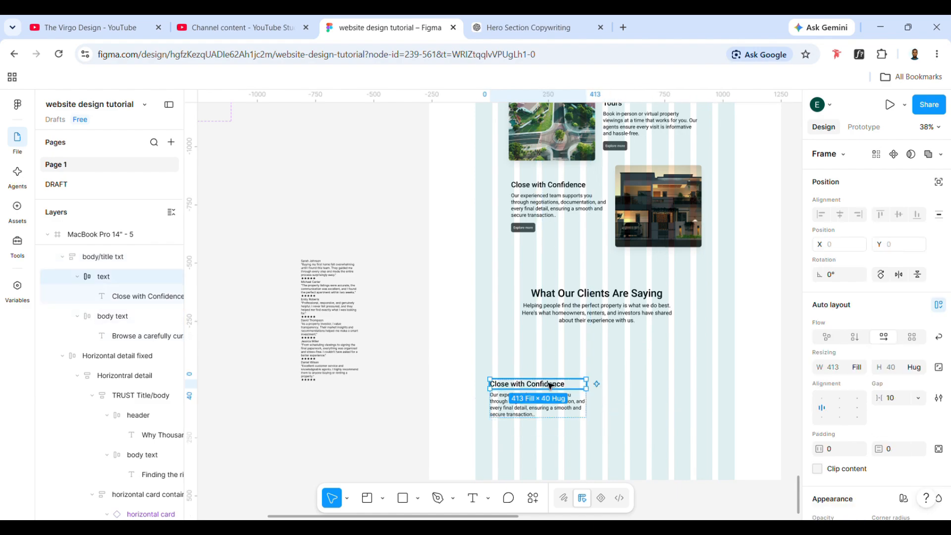
scroll(298, 279, up, 3)
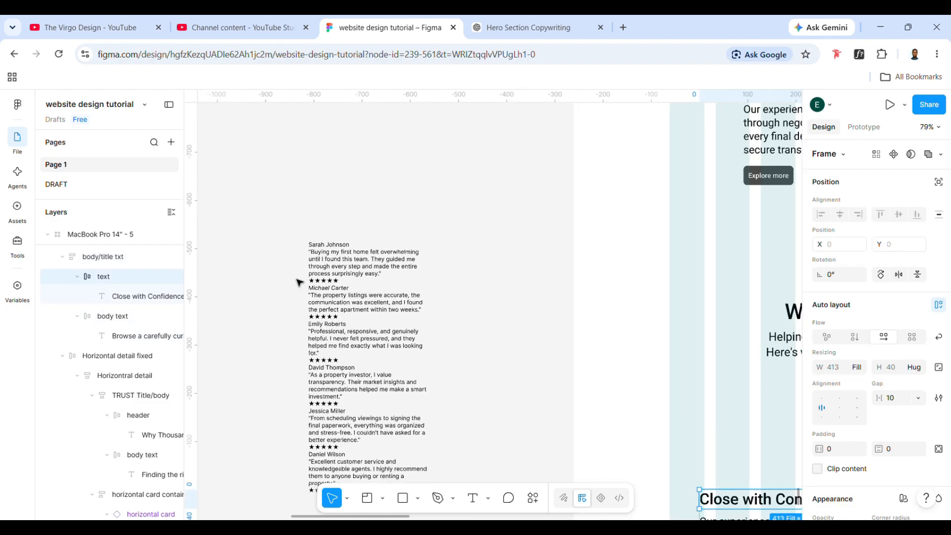
scroll(297, 281, down, 1)
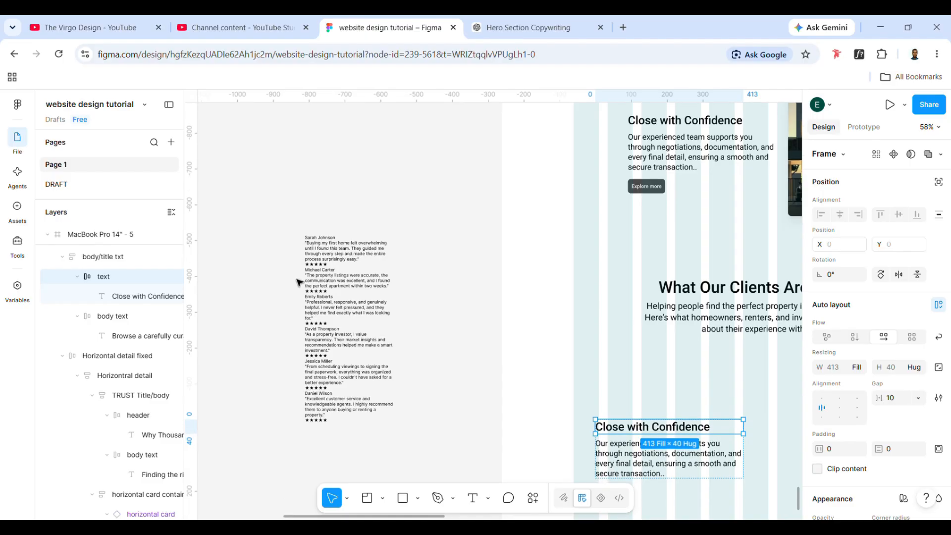
scroll(569, 379, right, 5)
scroll(569, 379, down, 2)
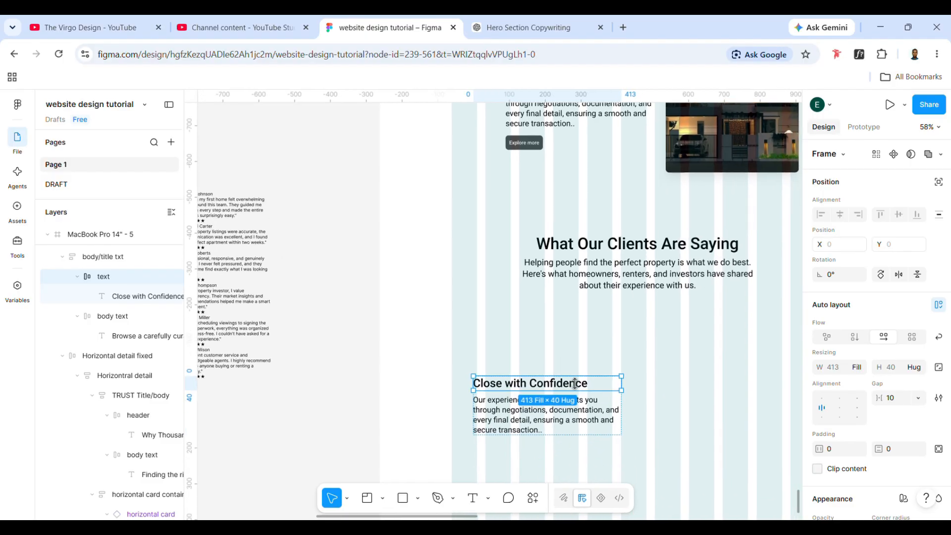
click(417, 497)
click(450, 427)
drag(488, 330, 546, 386)
- Set the ellipse's height and width to 100 and lock its aspect ratio
click(939, 388)
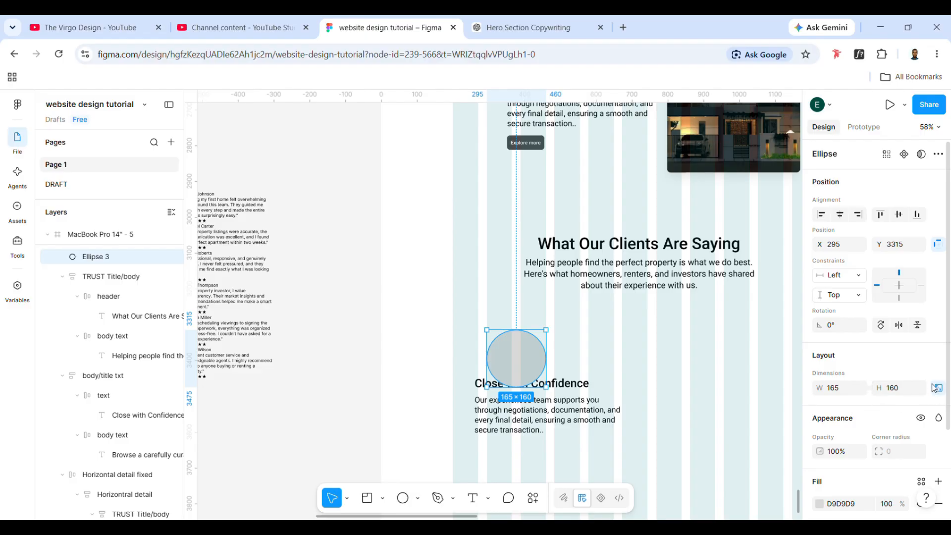
click(901, 391)
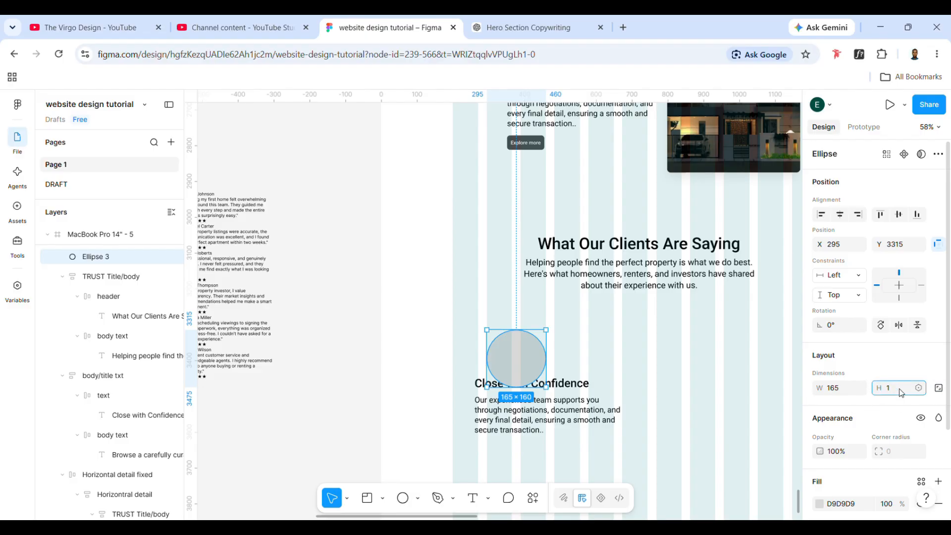
text(100)
click(846, 393)
text(10)
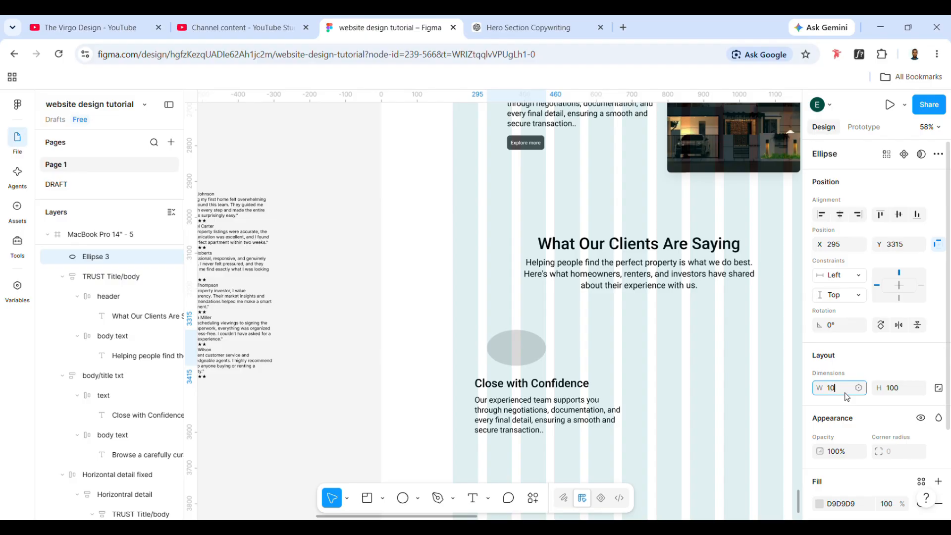
text(0)
key(Return)
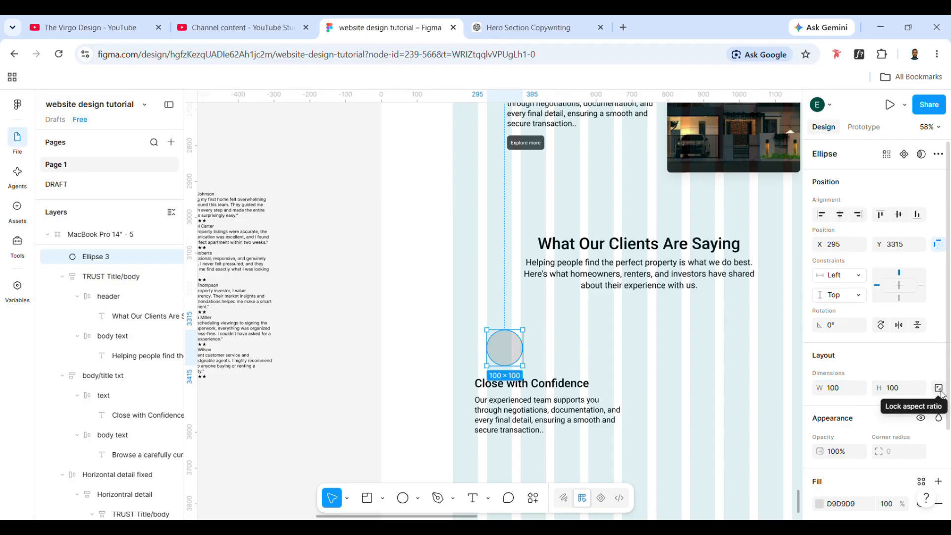
click(939, 388)
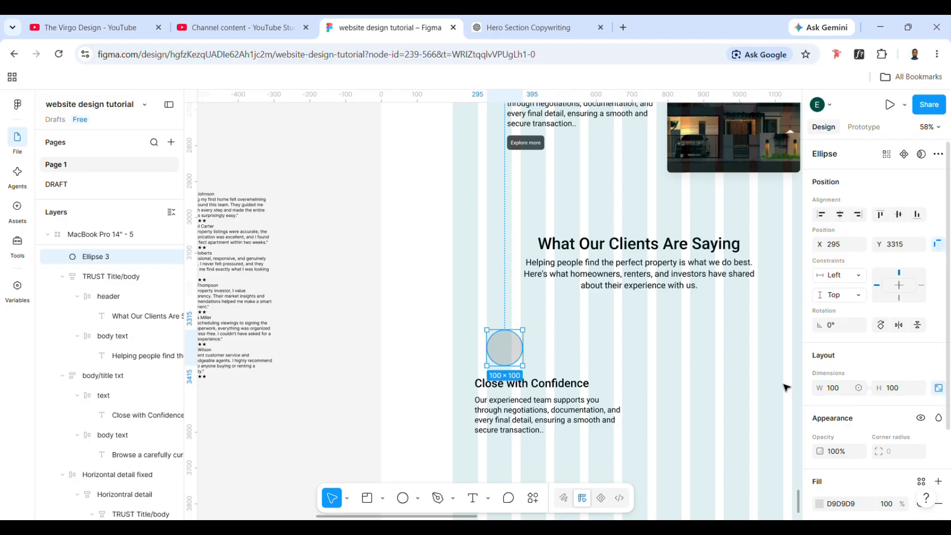
- Place the copied text block below the circle at about X 240, Y 3472, and the testimonials copy beside it at about X -1971, Y 17149
drag(523, 348, 512, 412)
key(ctrl+z)
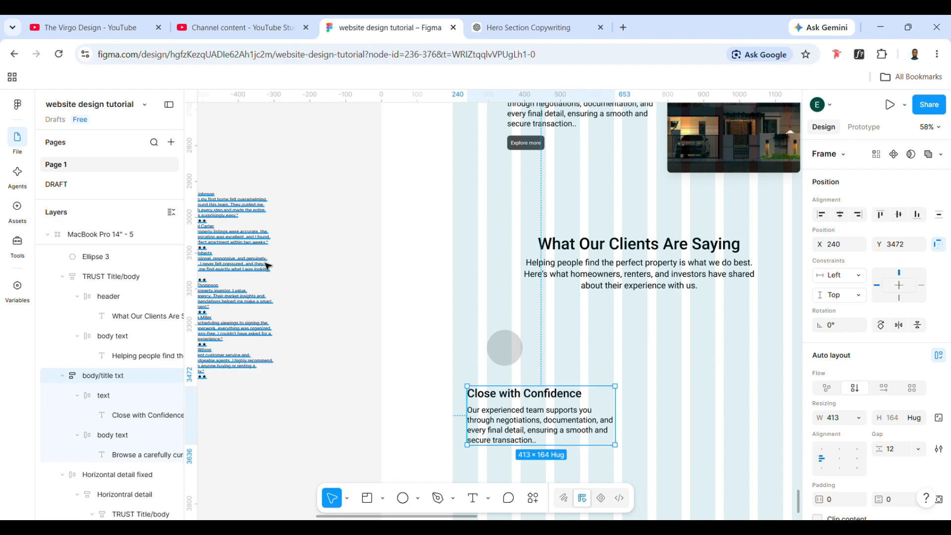
drag(255, 255, 304, 300)
scroll(544, 376, down, 1)
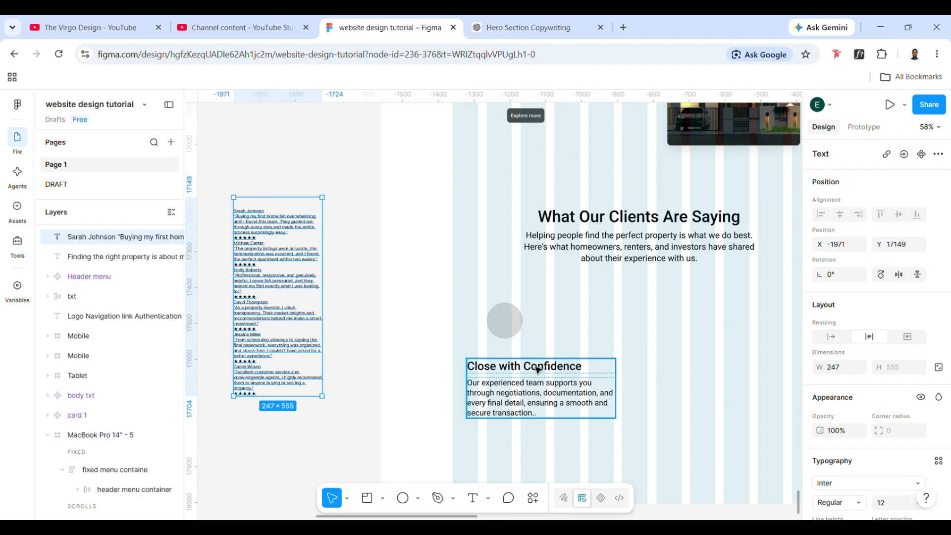
- Replace the "Close with Confidence" title below the circle with the first client's name from the testimonials copy
click(538, 369)
double_click(539, 369)
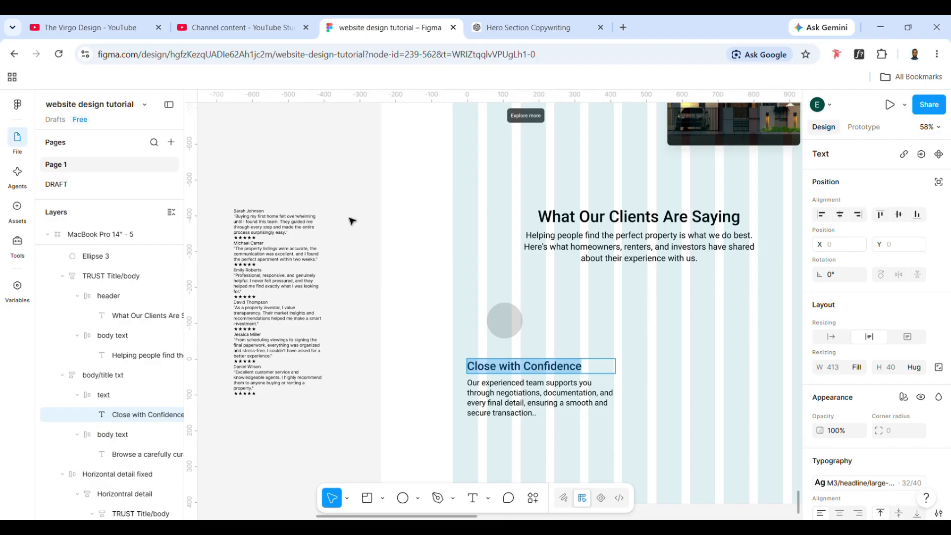
scroll(238, 185, up, 5)
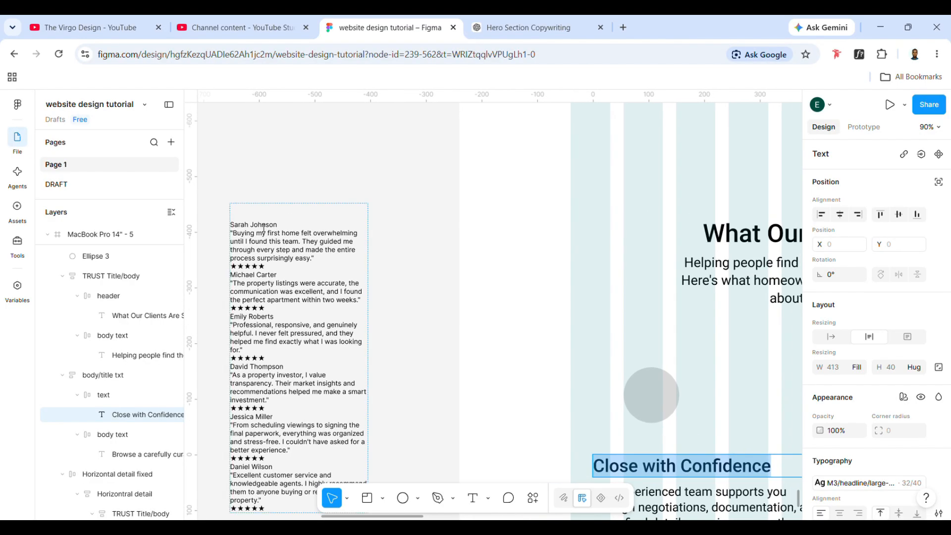
scroll(290, 272, down, 2)
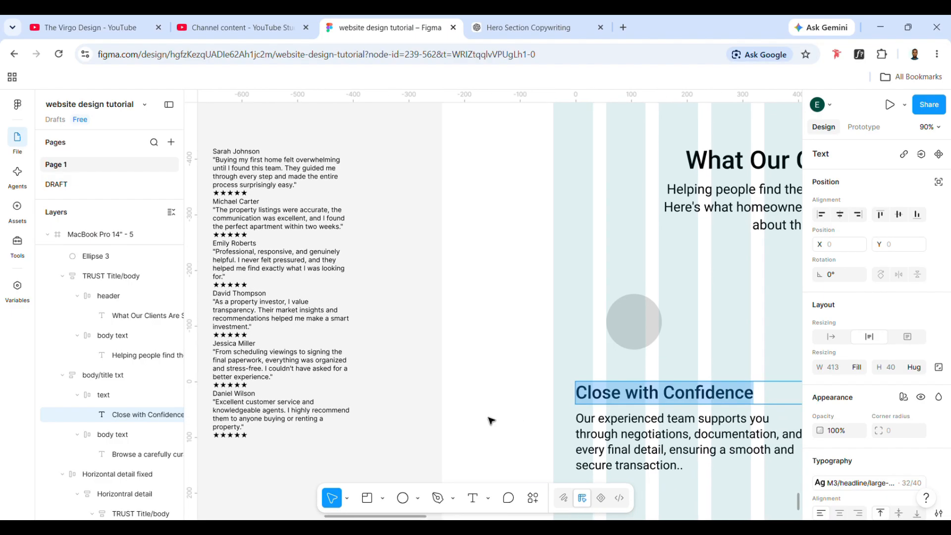
scroll(657, 409, left, 1)
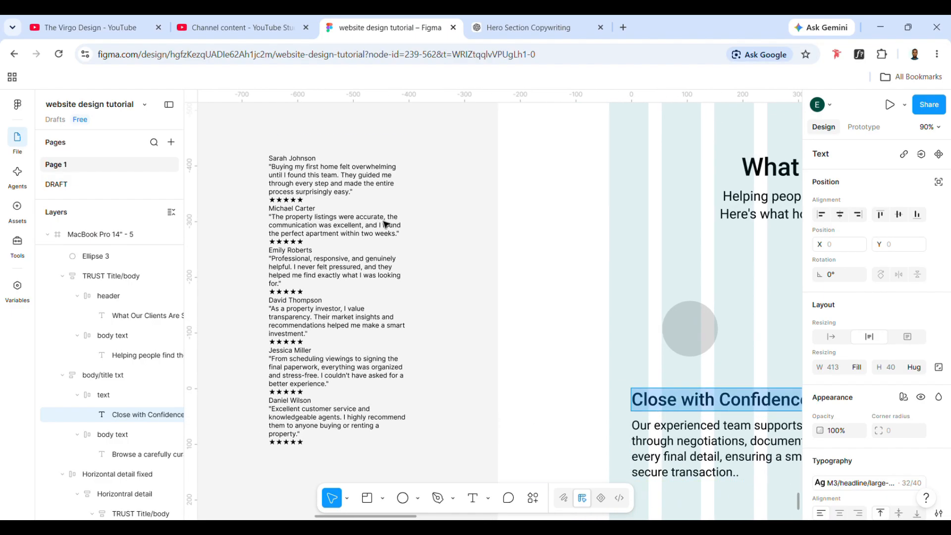
click(288, 164)
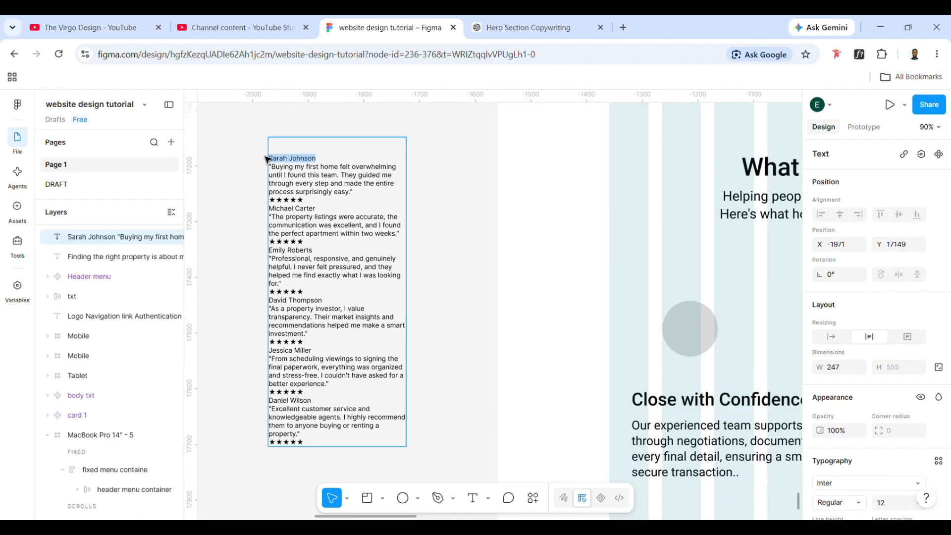
scroll(489, 249, right, 3)
double_click(644, 401)
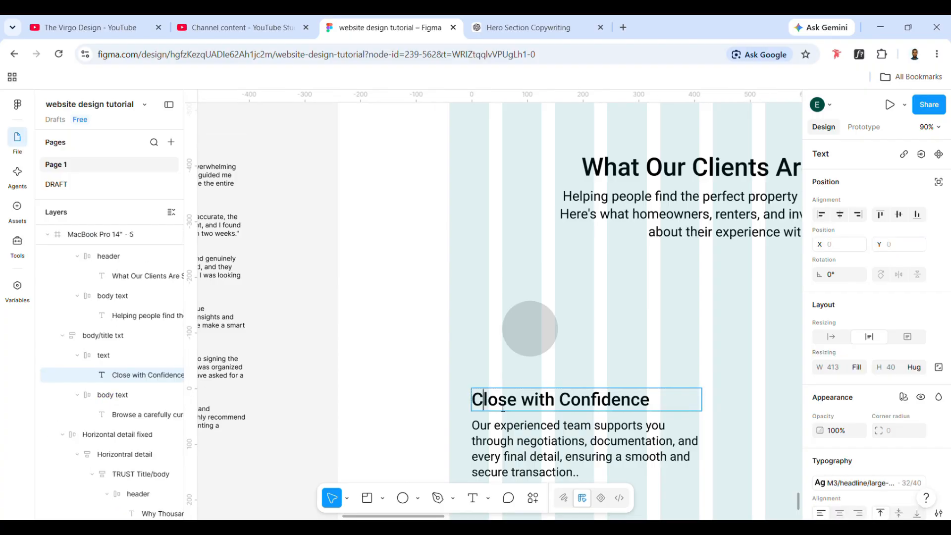
text(Sarah Johnson)
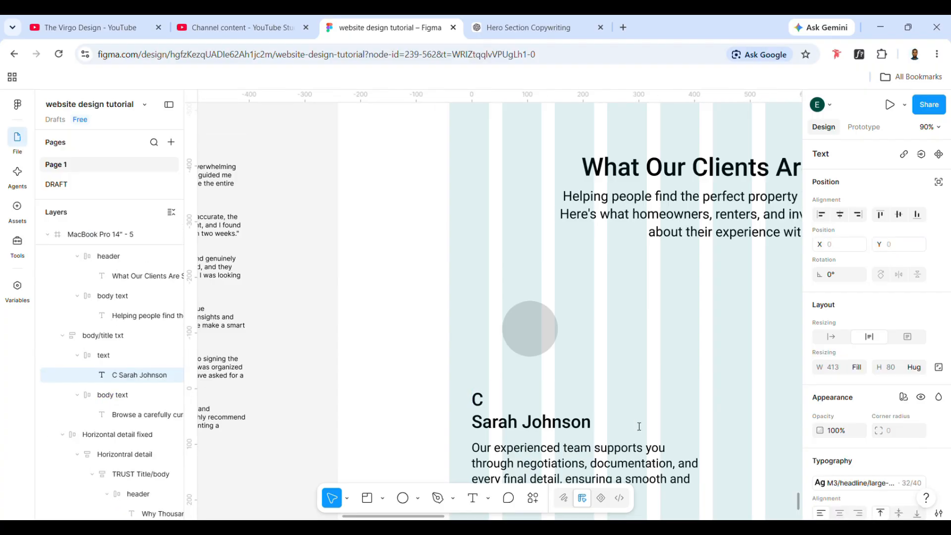
click(473, 422)
key(BackSpace)
key(BackSpace)
key(Escape)
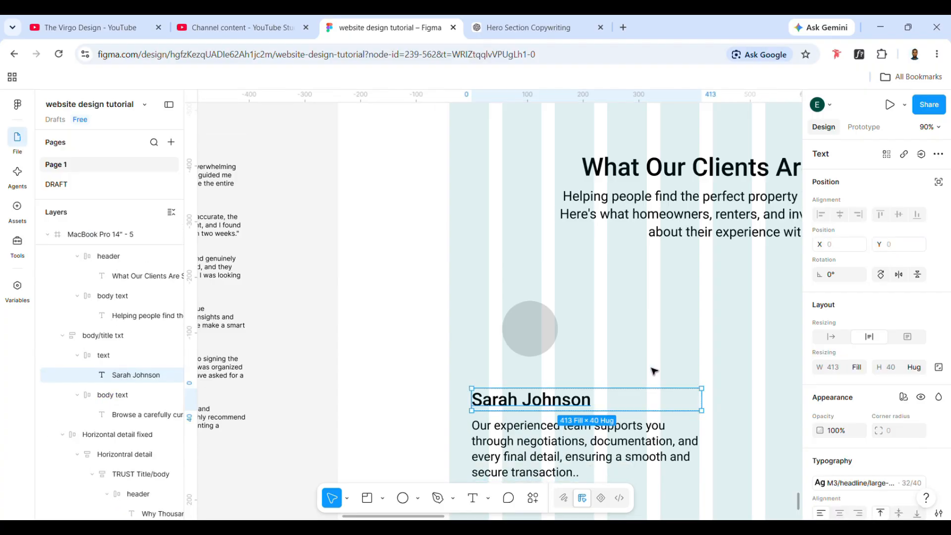
- Apply the M3/headline medium-emphasized 28/36 text style to the client's name below the circle
scroll(654, 371, down, 3)
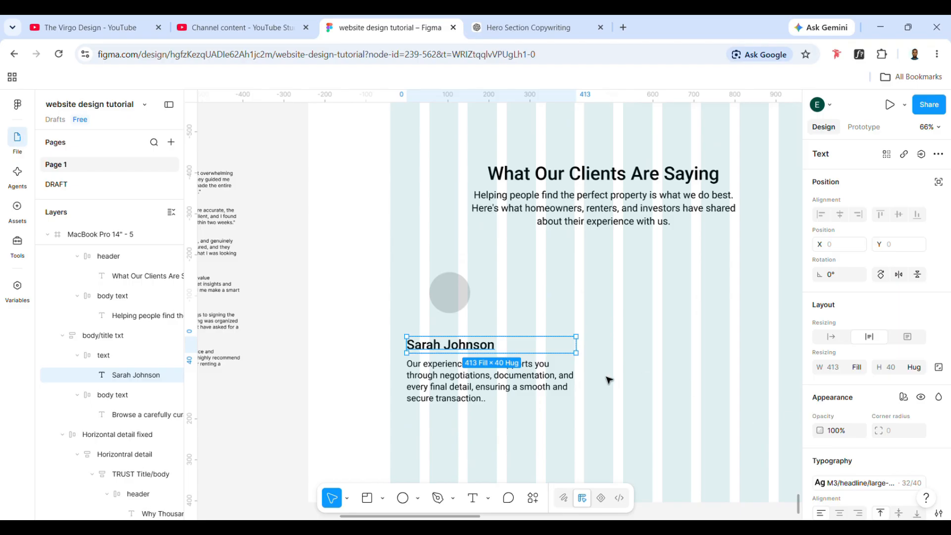
click(860, 483)
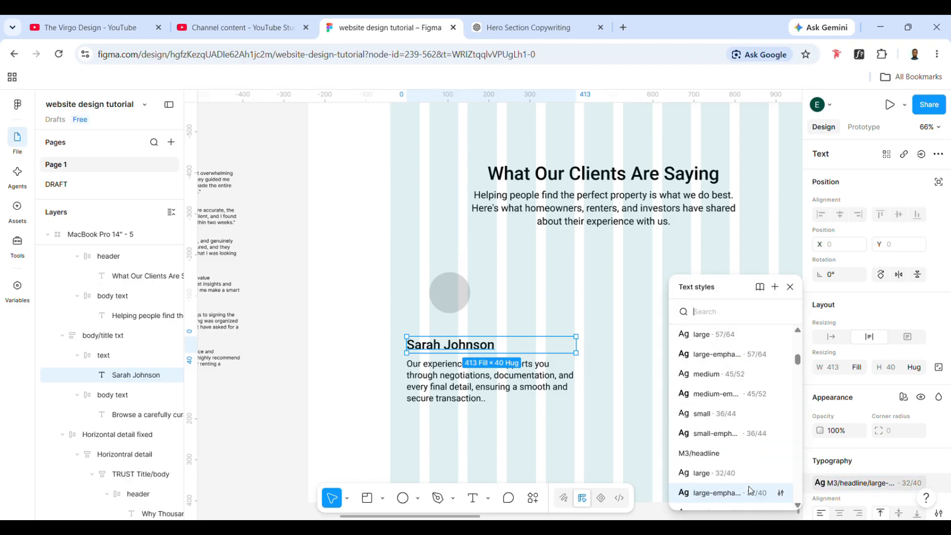
scroll(748, 486, down, 2)
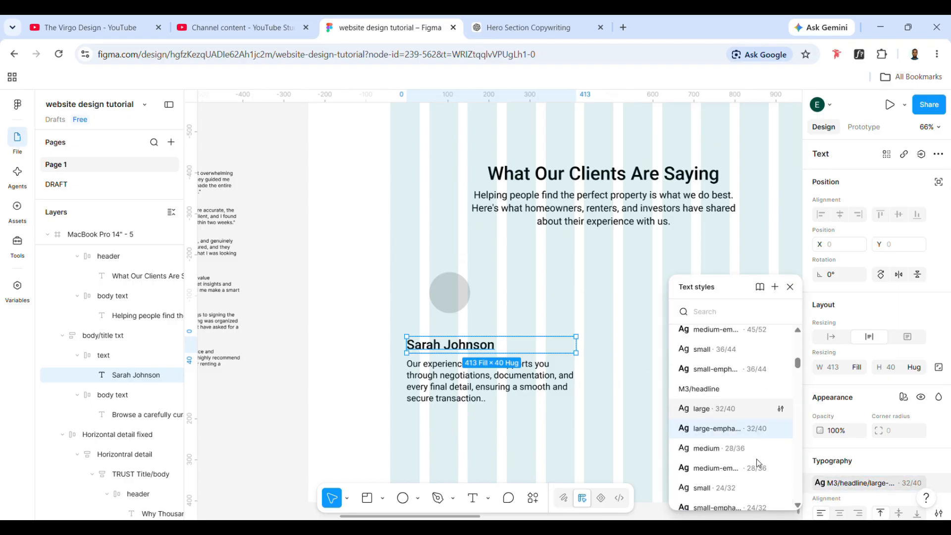
click(730, 469)
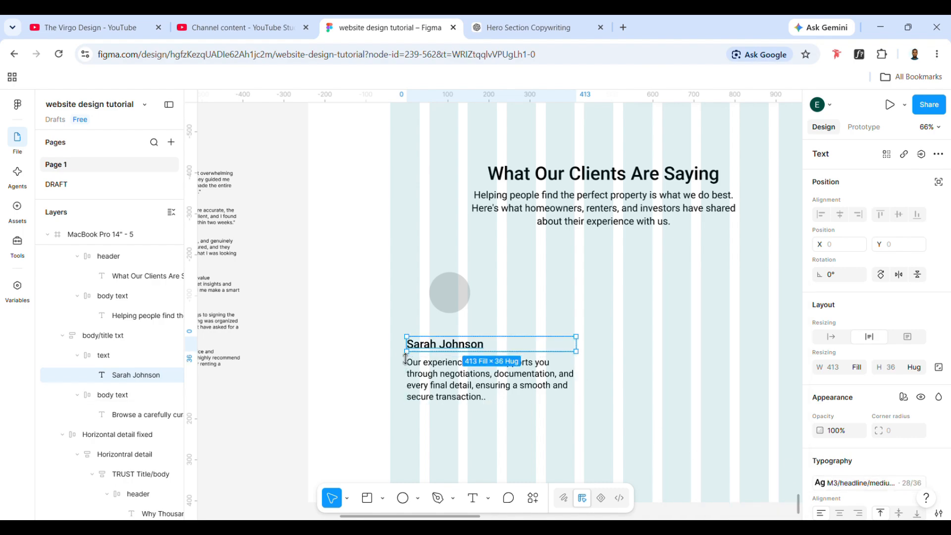
- Replace the body text below the client's name with the "Buying my first home felt overwhelming" testimonial, without its quotation marks
scroll(405, 359, left, 2)
triple_click(268, 191)
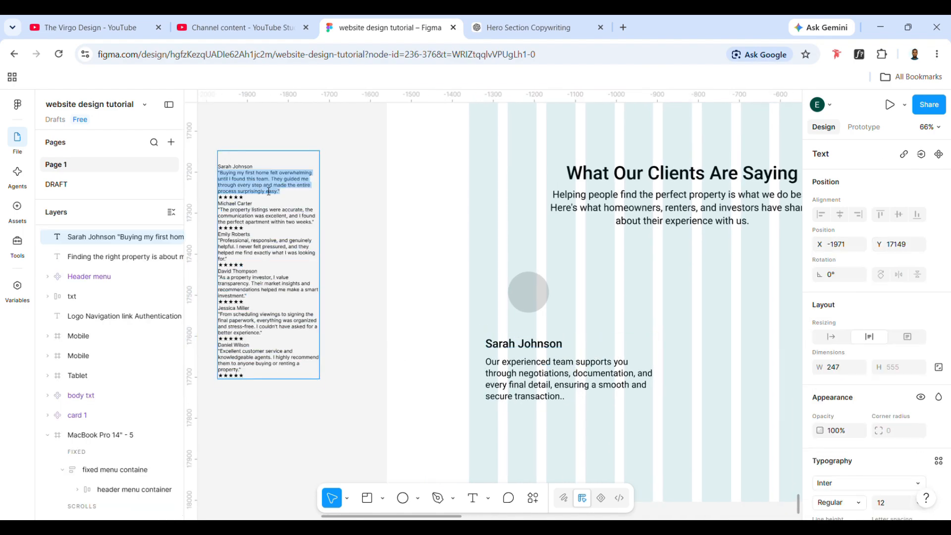
drag(278, 191, 221, 174)
key(ctrl+c)
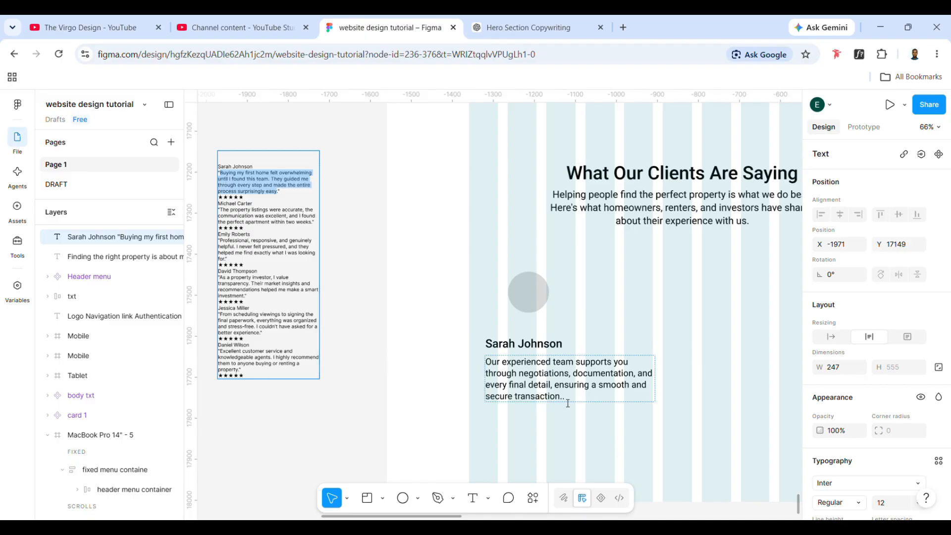
double_click(494, 362)
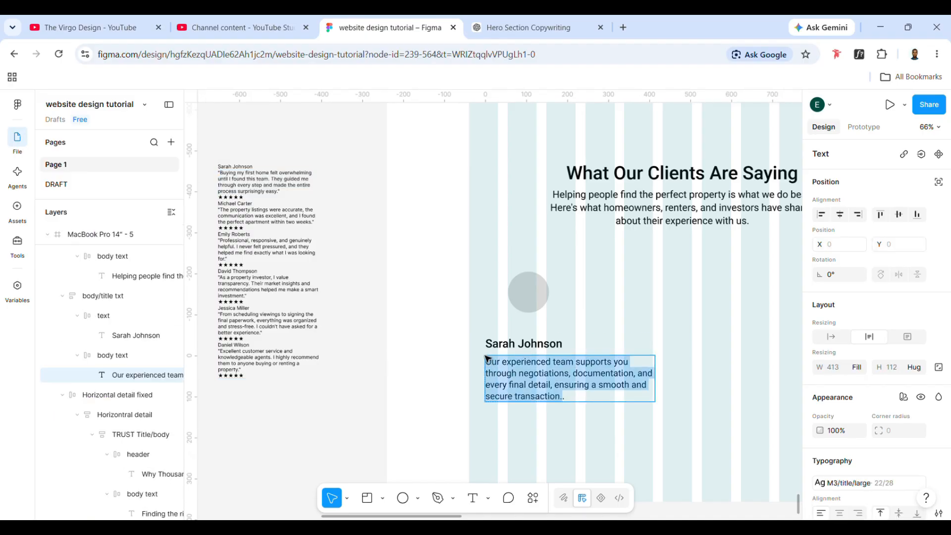
key(ctrl+v)
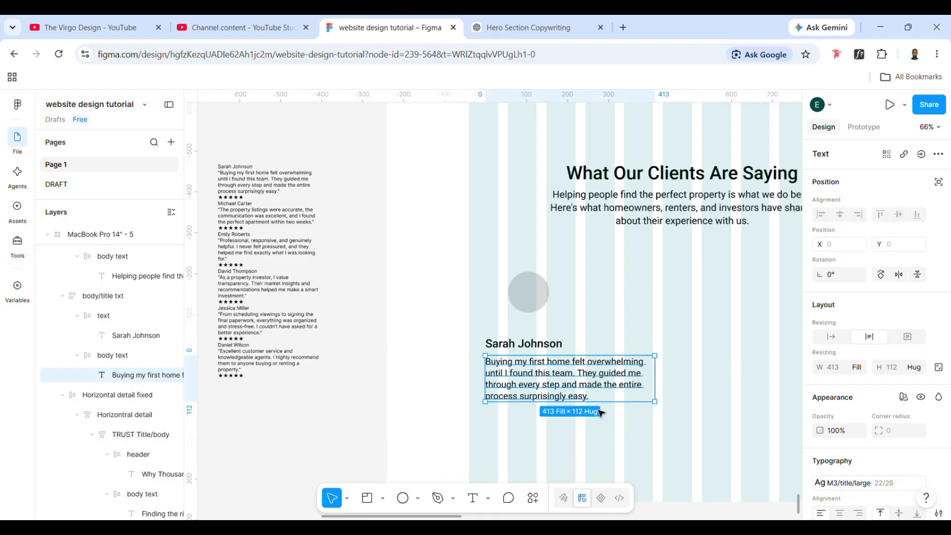
click(605, 420)
scroll(605, 420, right, 2)
scroll(553, 382, right, 2)
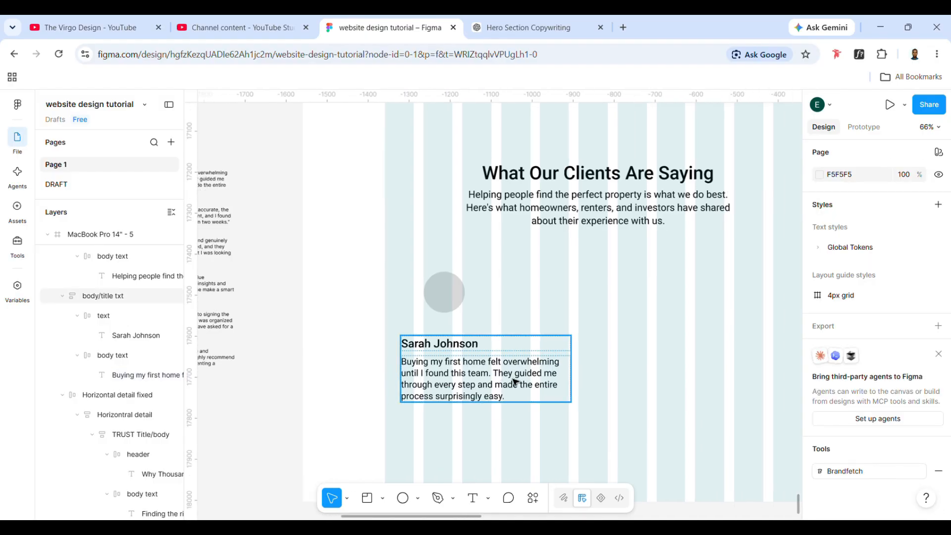
- Set centre auto-layout alignment on the testimonial block and on its quote and client name frames
click(504, 382)
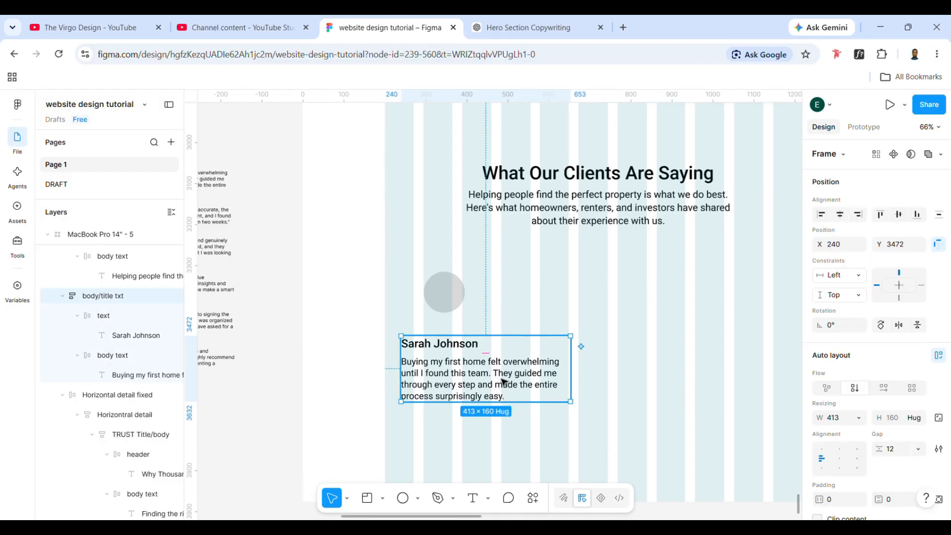
click(839, 458)
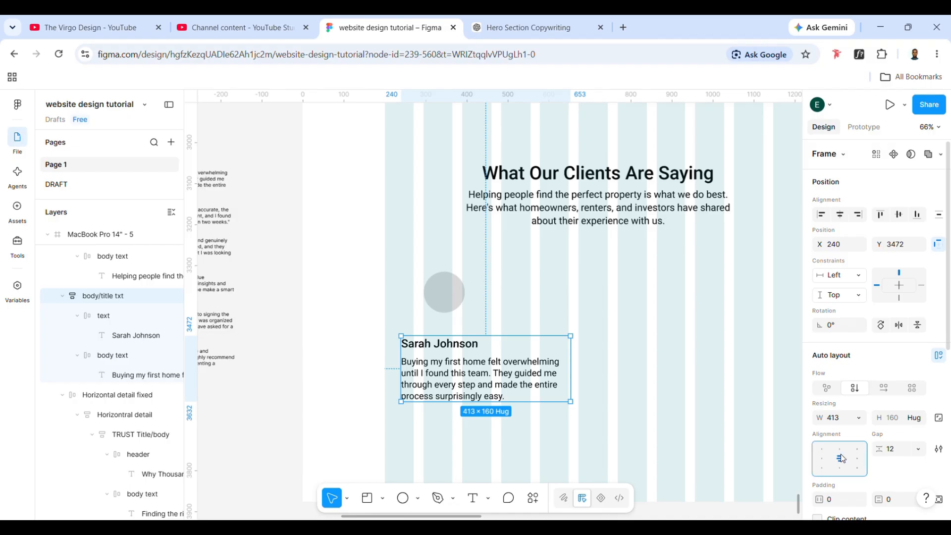
double_click(522, 389)
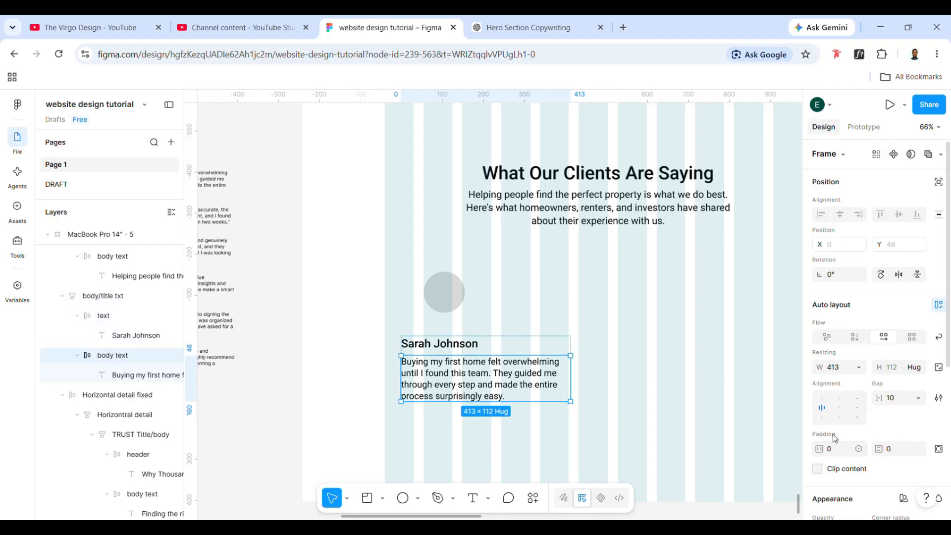
click(476, 346)
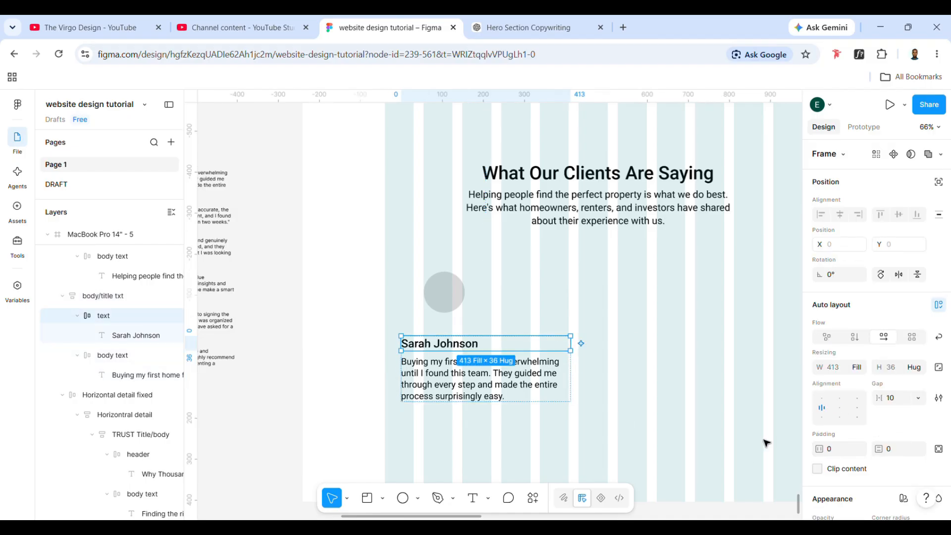
click(840, 408)
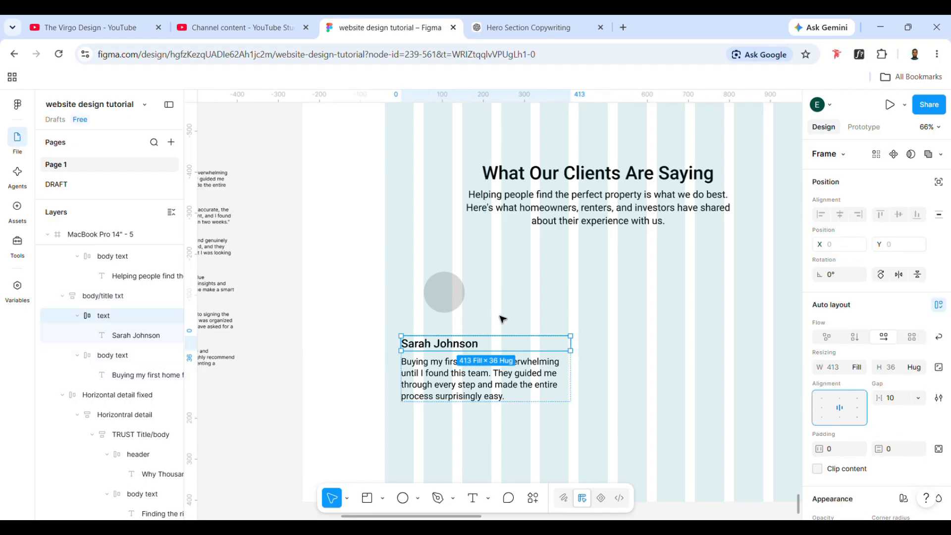
- Centre-align the text of the client's name and of the testimonial quote below it
click(460, 348)
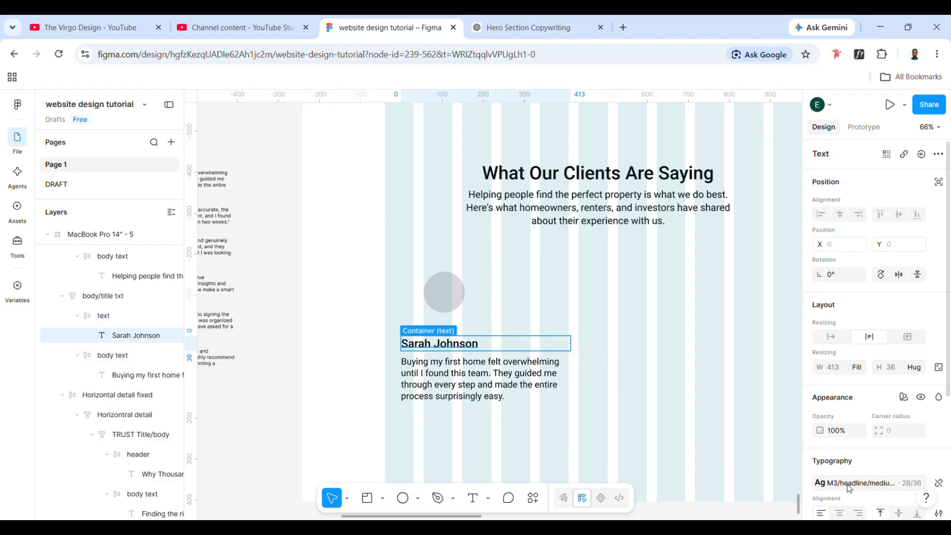
scroll(849, 484, down, 2)
click(841, 471)
click(516, 385)
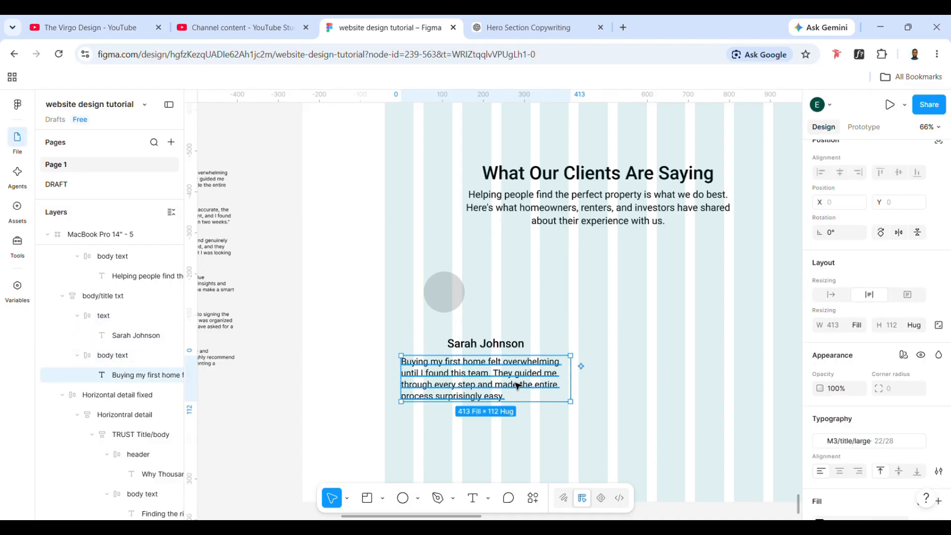
click(841, 474)
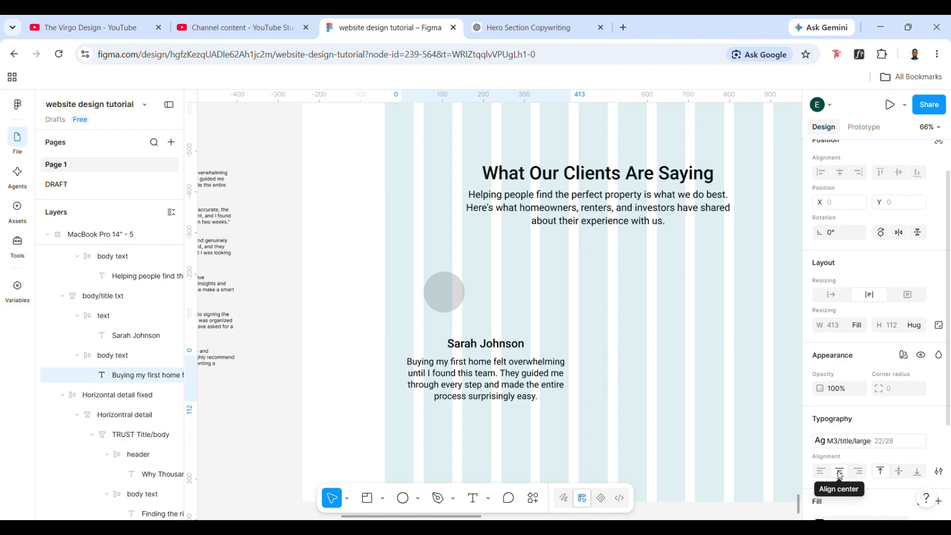
click(707, 366)
scroll(707, 367, right, 1)
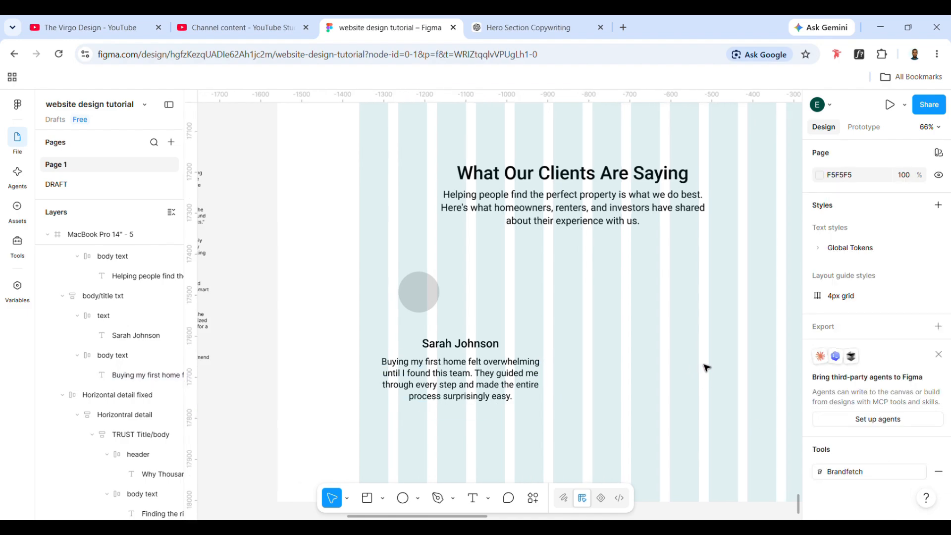
- Draw a star about 68 × 55 to the right of the circle, above the testimonial text, at about X 617, Y 3380
click(451, 348)
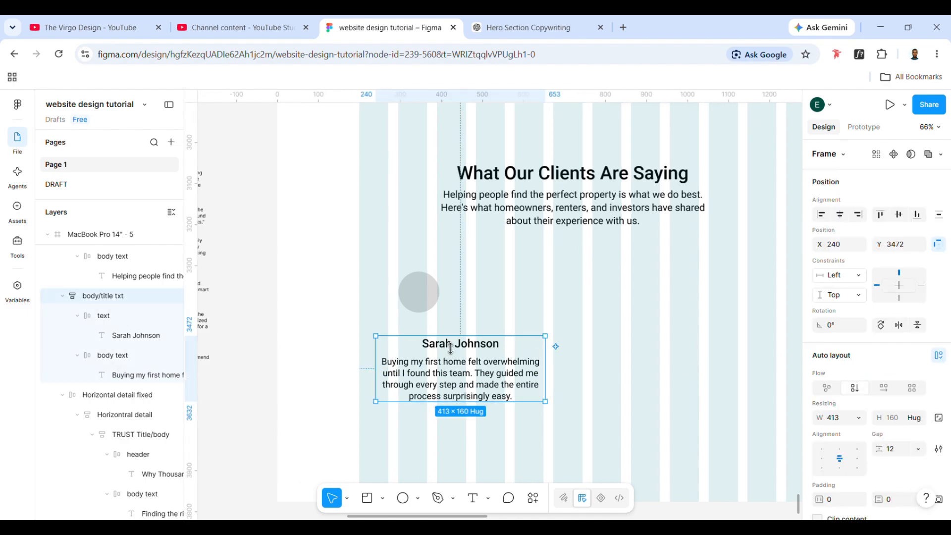
click(457, 377)
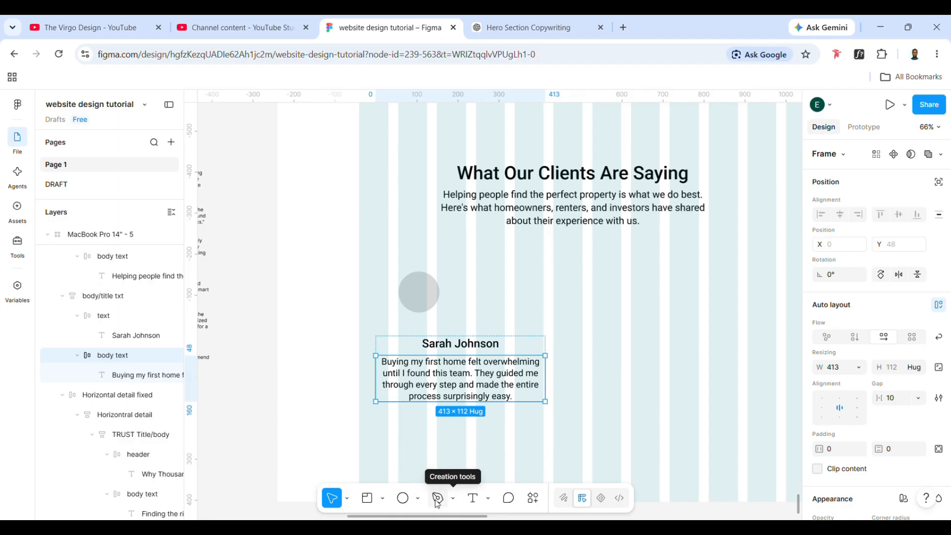
click(418, 498)
click(455, 462)
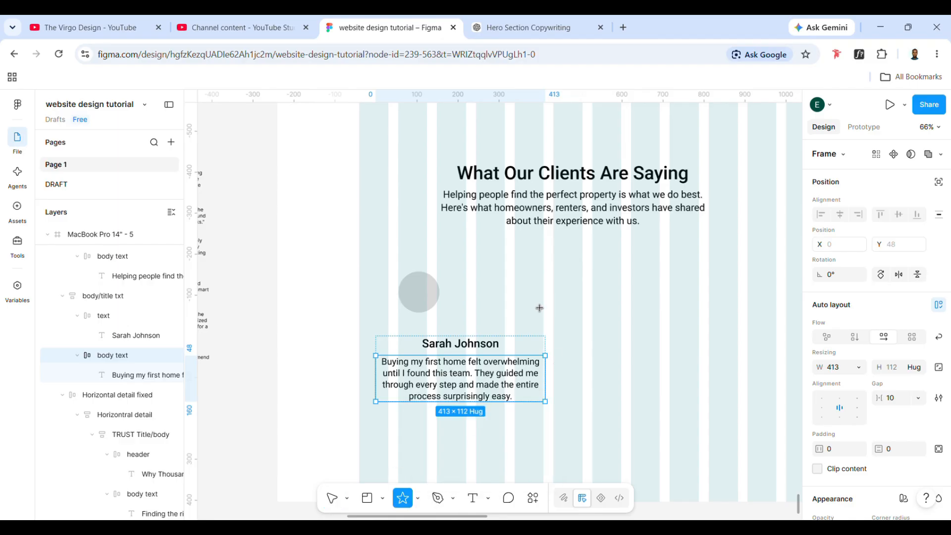
drag(530, 298, 559, 320)
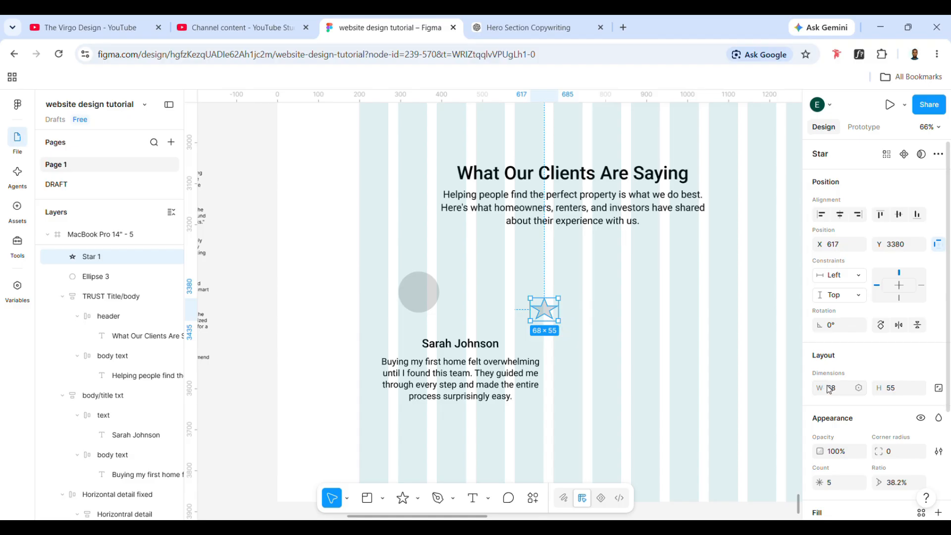
- Set the star's width and height to 24 and lock its aspect ratio
click(842, 392)
key(Return)
click(899, 392)
text(2)
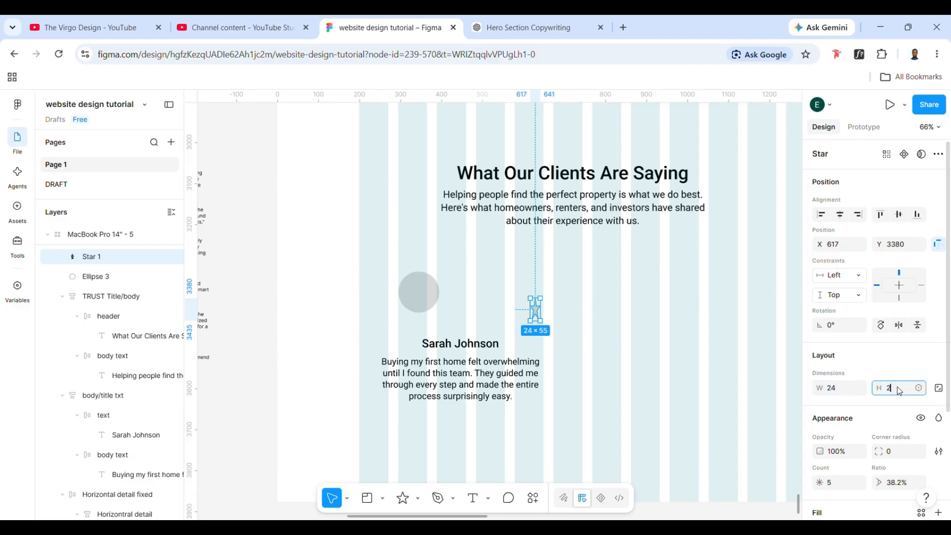
text(4)
key(Return)
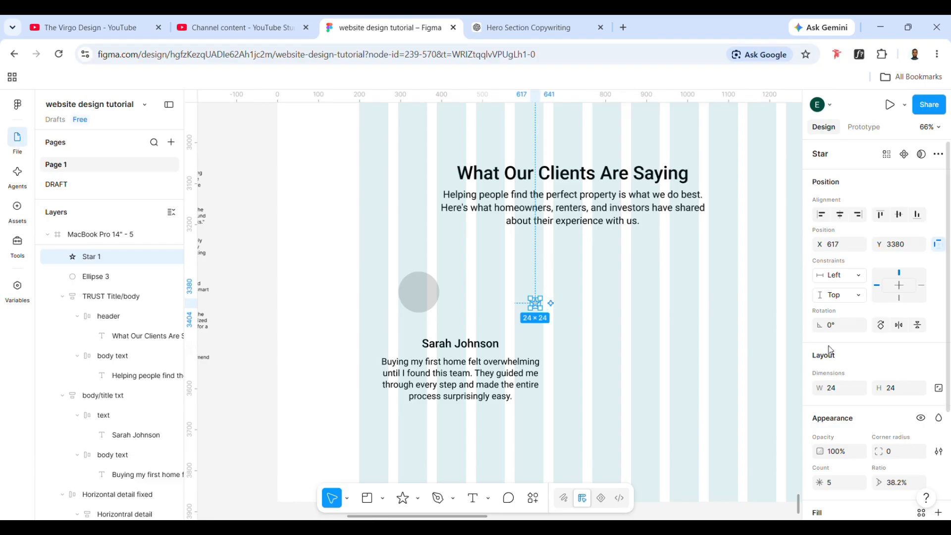
click(939, 388)
- Fill the star with the dark navy colour already used on the page
scroll(862, 471, down, 3)
click(819, 396)
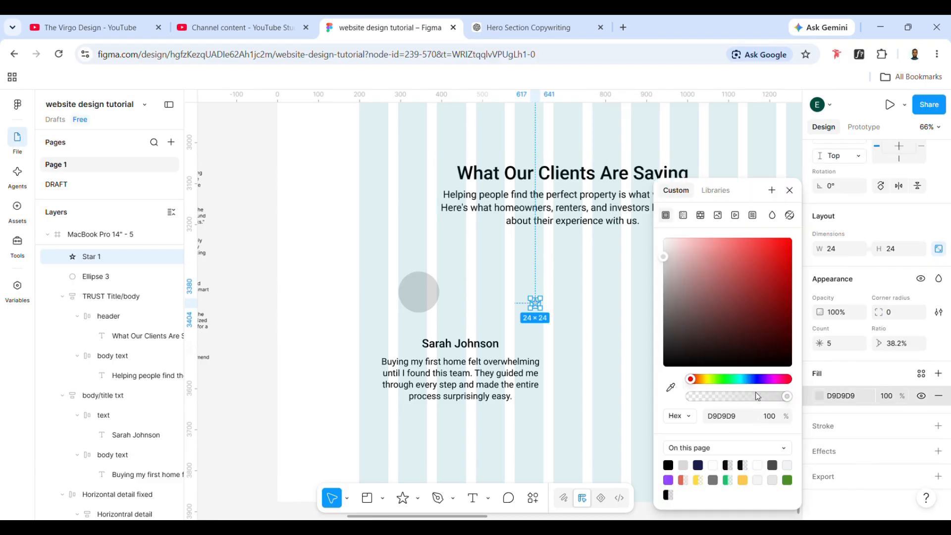
click(709, 478)
click(567, 303)
- Duplicate the navy star twice and place the copies beside it to form a horizontal row of three
click(537, 305)
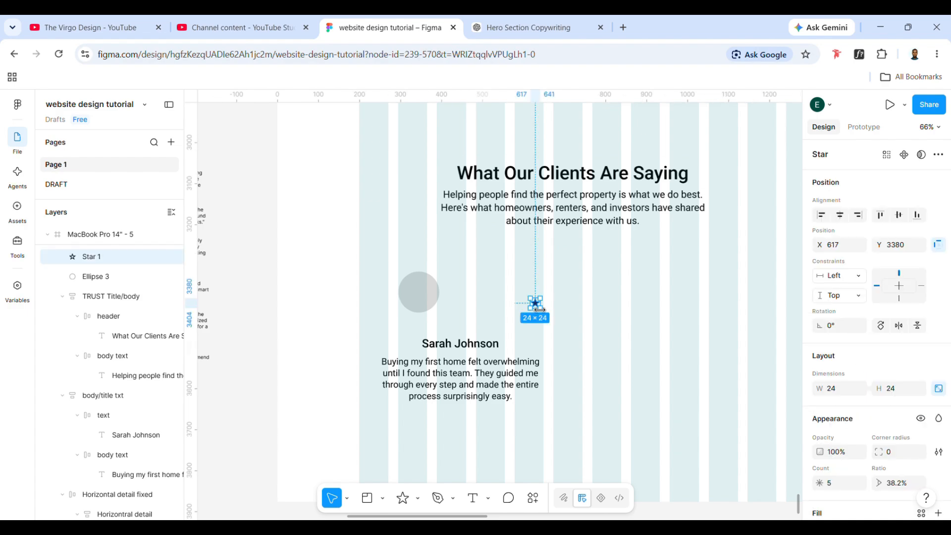
key(ctrl+d)
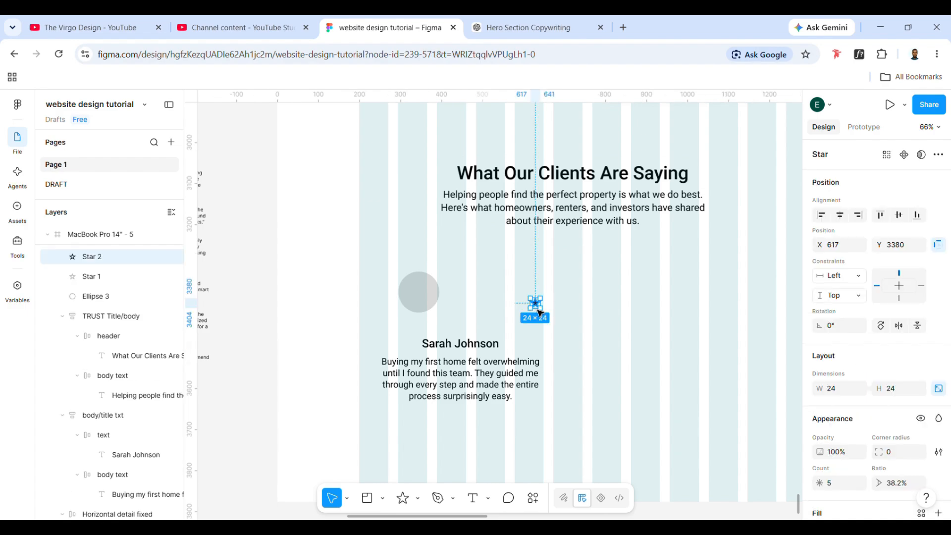
drag(540, 313, 552, 313)
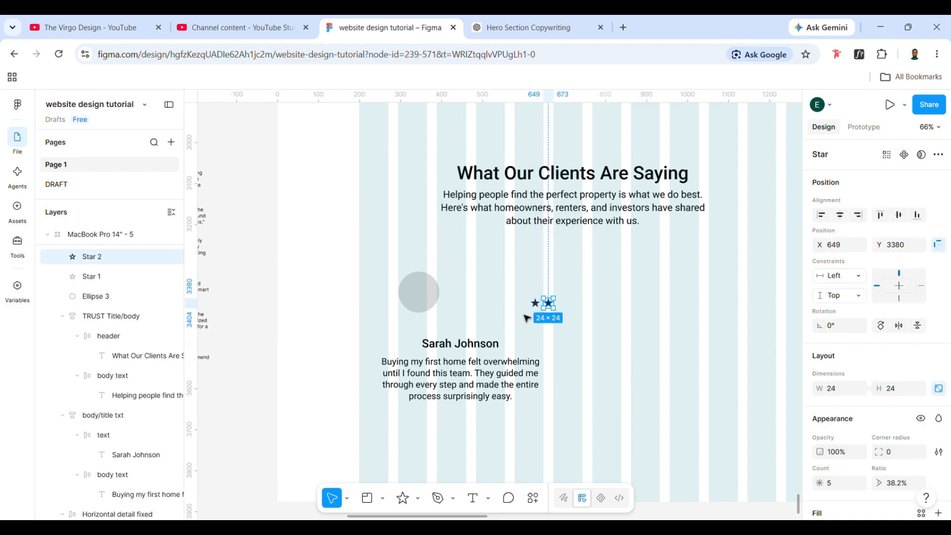
click(513, 293)
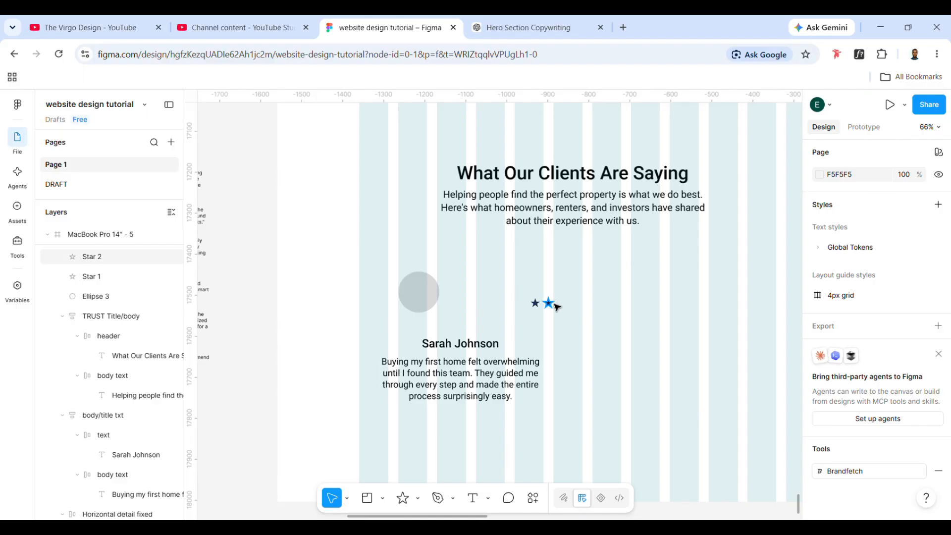
click(549, 304)
key(ctrl+d)
drag(558, 307, 566, 308)
- Wrap the three stars in a horizontal auto layout frame and rename it star
drag(486, 281, 580, 325)
key(shift+a)
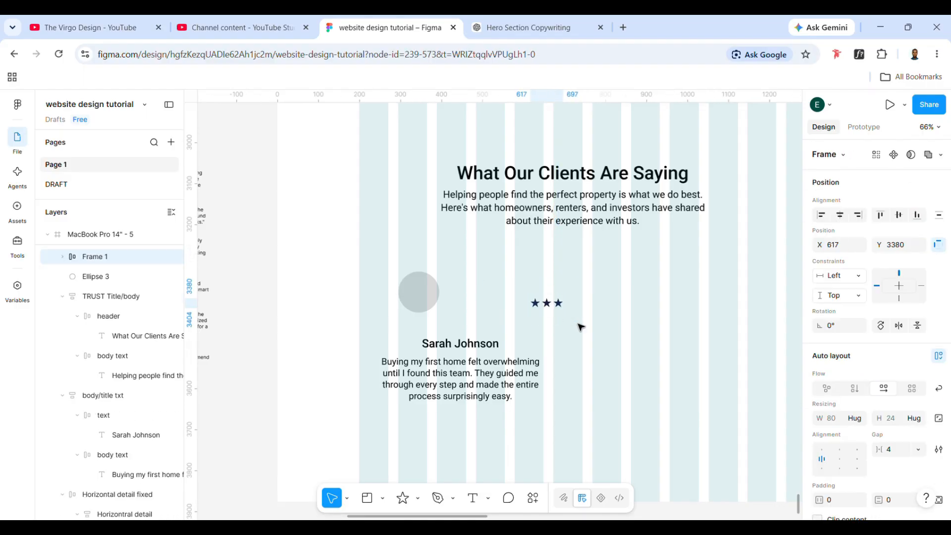
double_click(102, 259)
text(star)
key(Return)
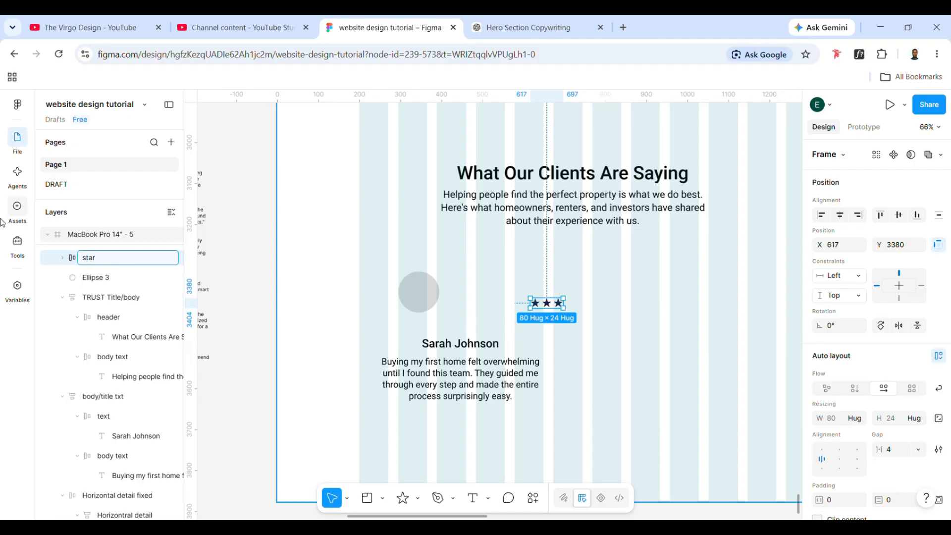
- Duplicate the middle star twice inside the star frame to make a five-star rating
double_click(554, 306)
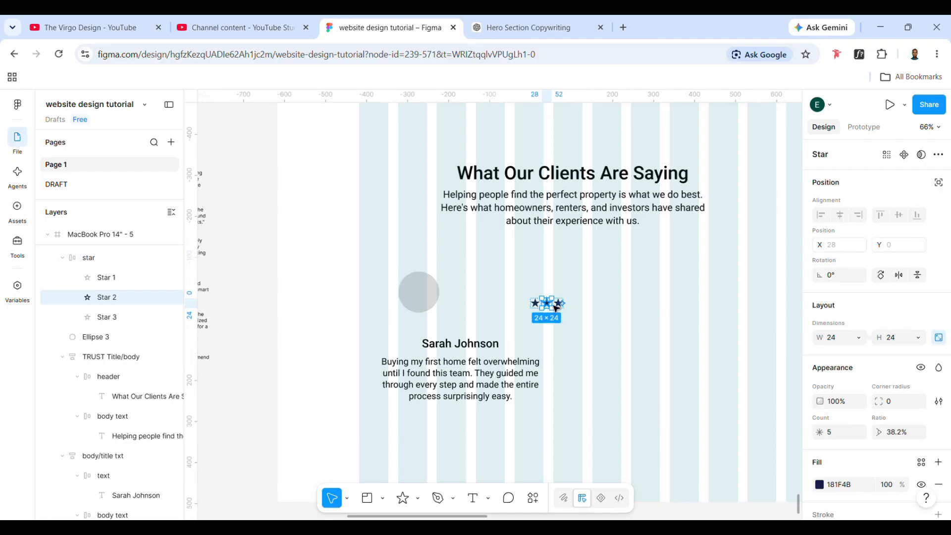
key(ctrl+d)
key(ctrl+d)
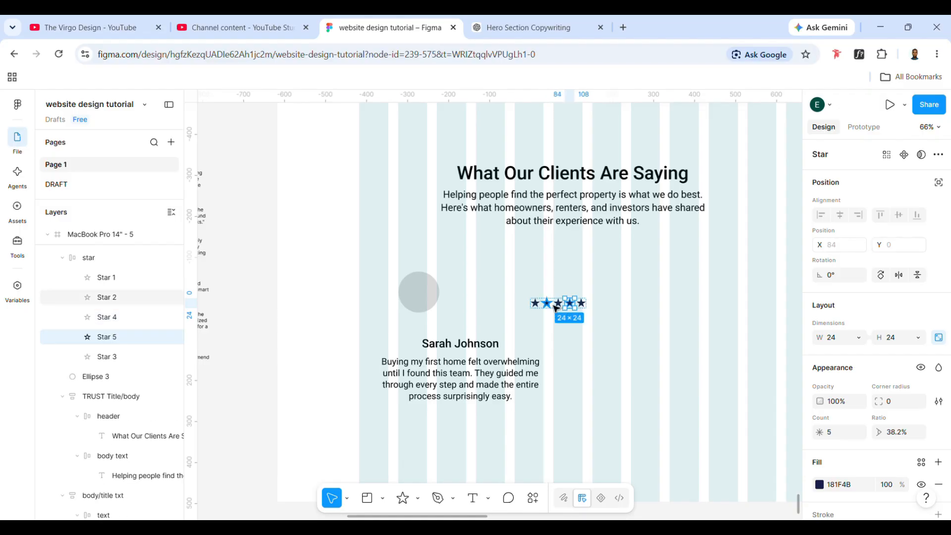
click(594, 339)
- Copy the client's name text out of the testimonial block and place the copy just above the star row
click(582, 305)
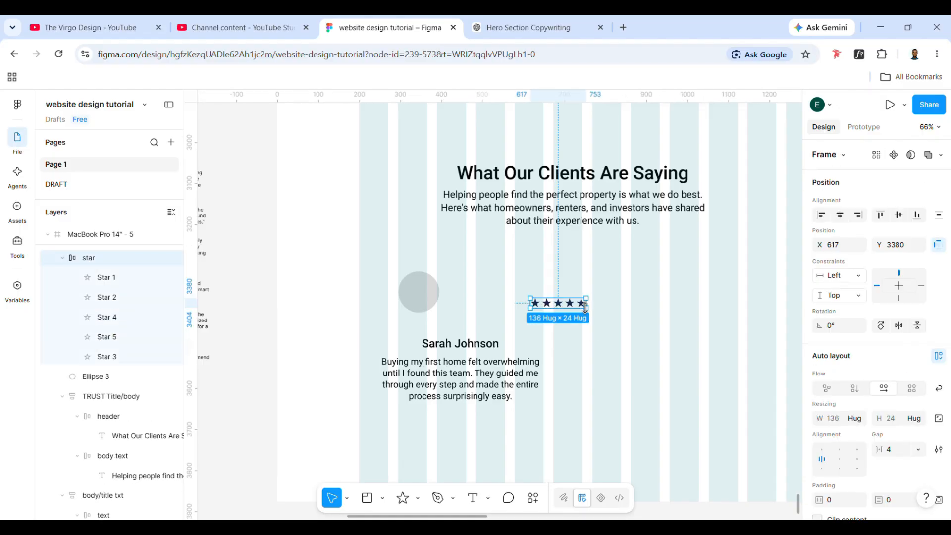
click(489, 341)
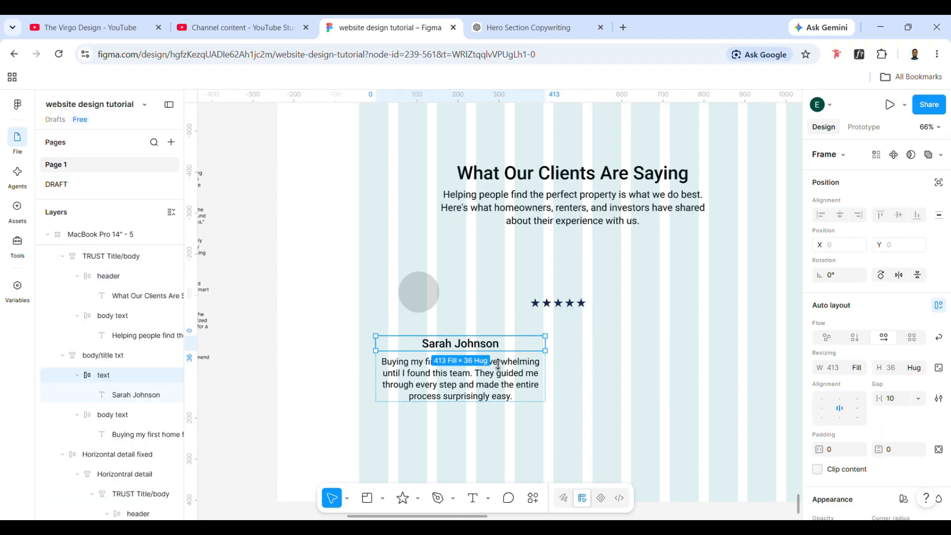
drag(491, 353, 591, 289)
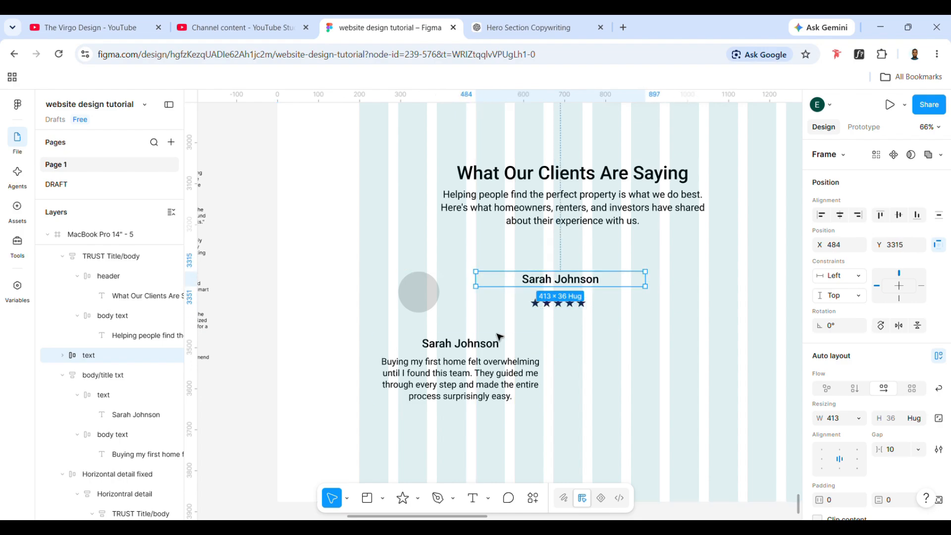
click(480, 400)
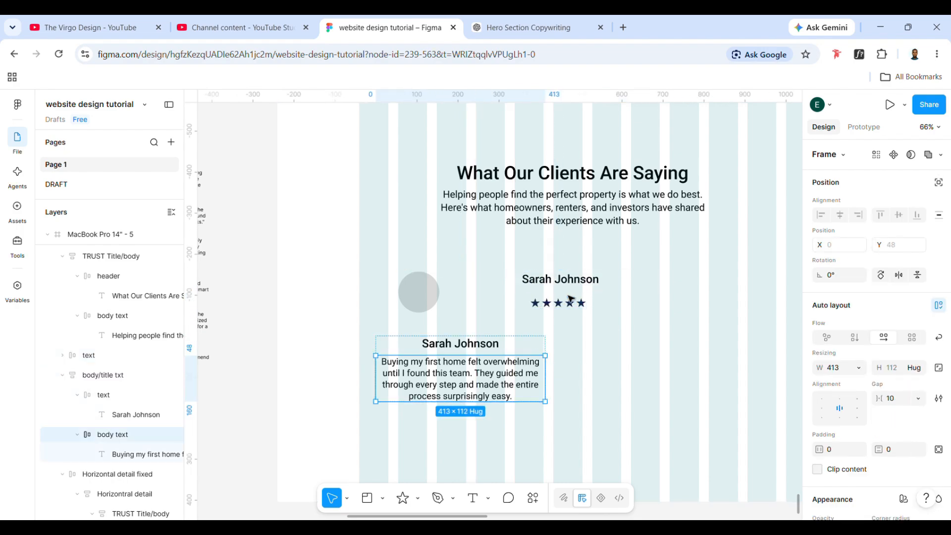
key(ctrl+d)
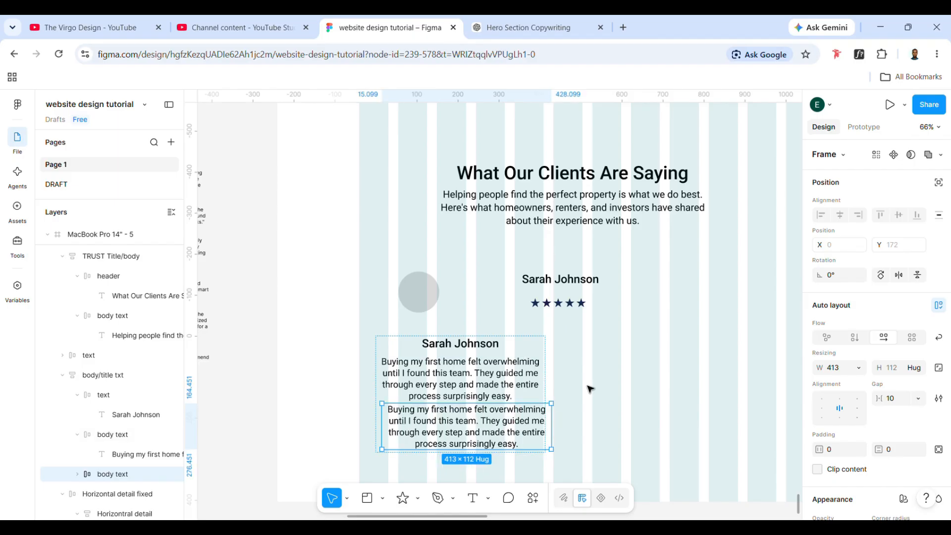
drag(503, 414, 654, 339)
scroll(503, 300, left, 5)
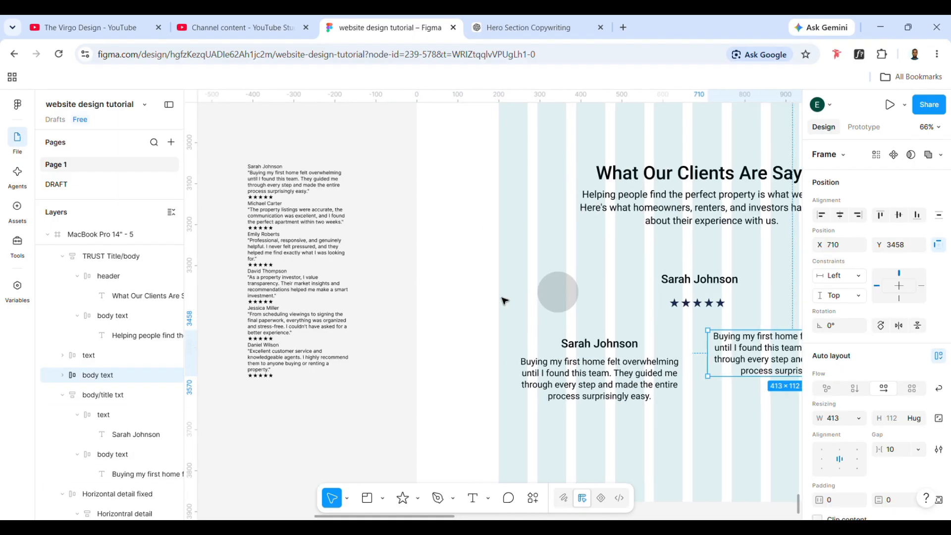
scroll(503, 300, right, 5)
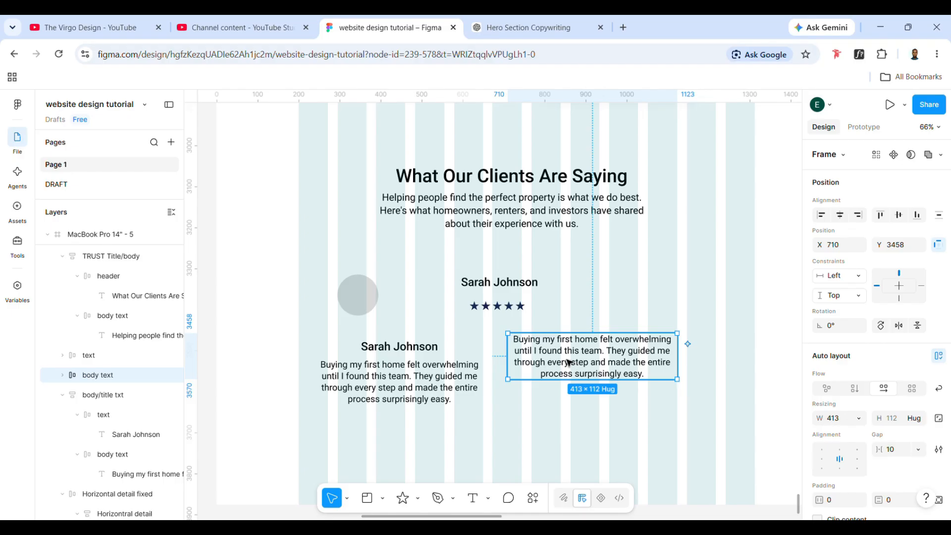
drag(570, 359, 507, 343)
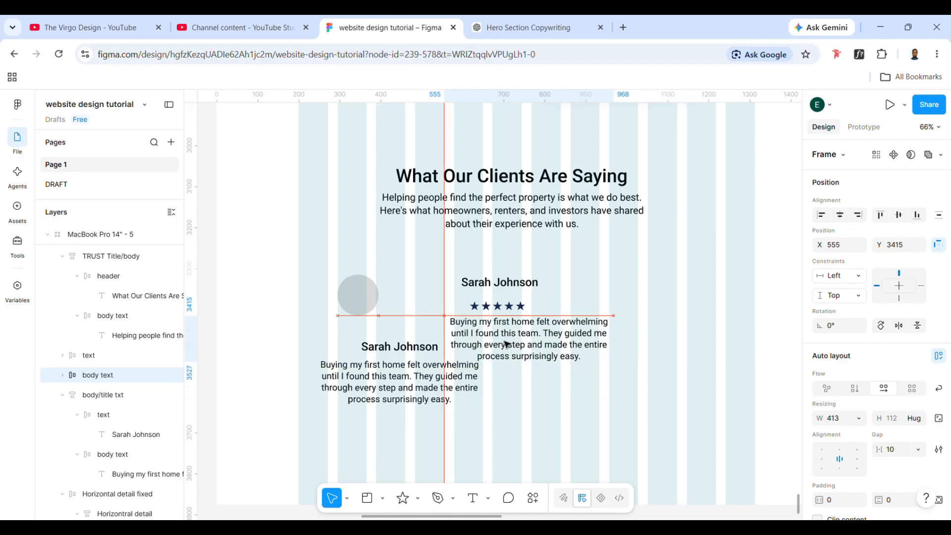
key(Delete)
- Group the copied client name and the star row in a vertical auto layout frame and rename it user detail
drag(503, 307, 498, 305)
drag(464, 263, 528, 316)
key(shift+a)
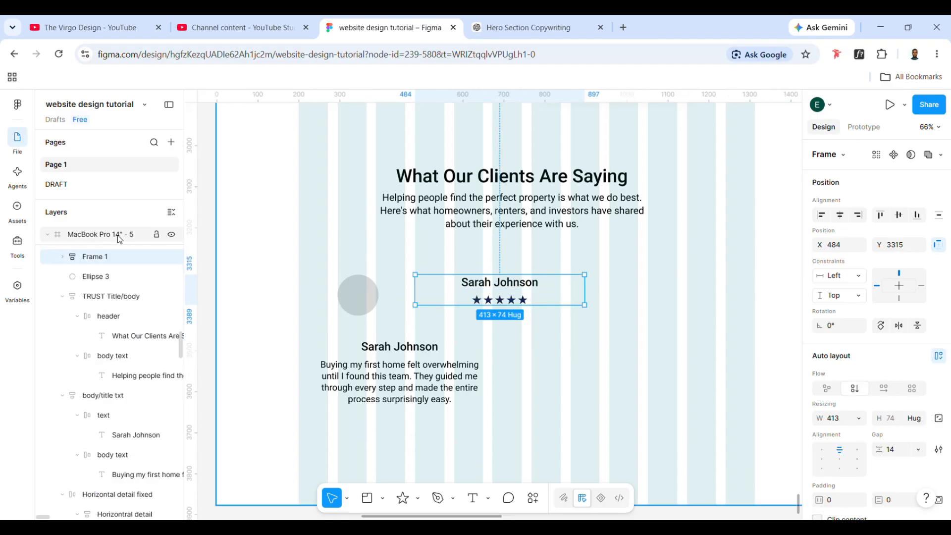
double_click(106, 257)
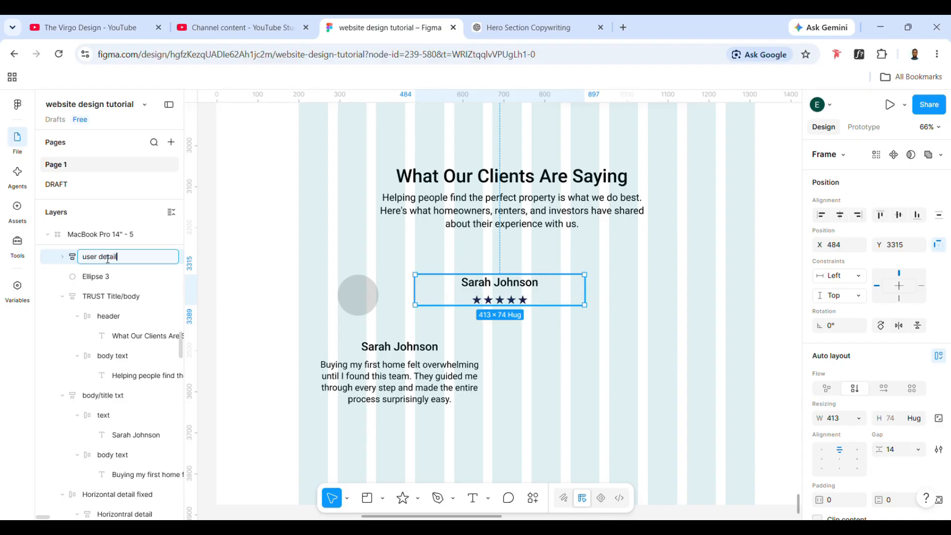
text(user detail)
key(Return)
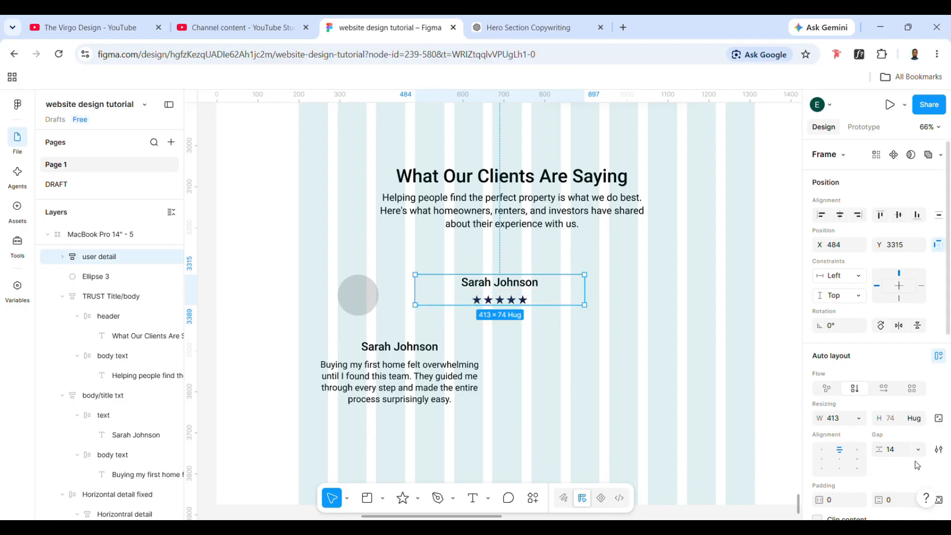
- Set the vertical gap of the user detail frame to 2
click(901, 452)
text(2)
key(Return)
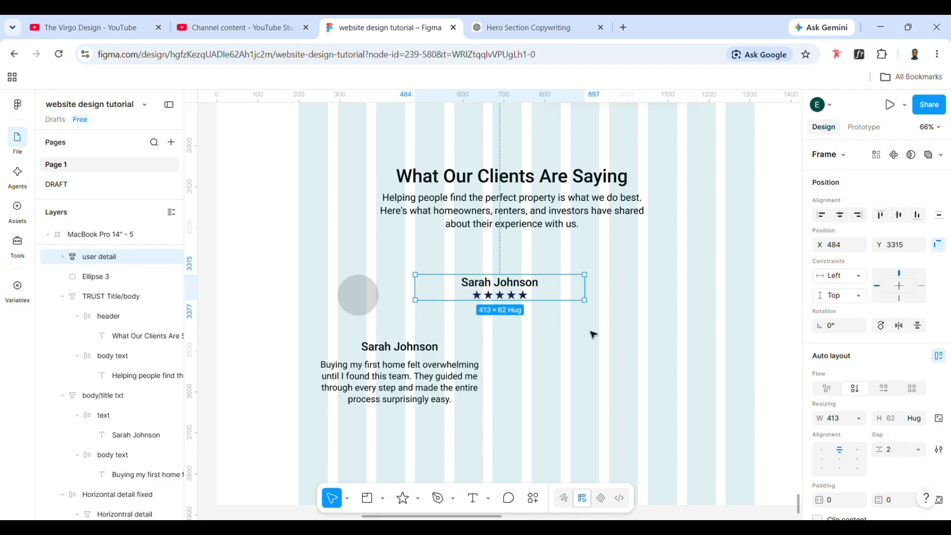
- Replace the client's name in the testimonial block with the user detail frame and place it below the quote
key(Delete)
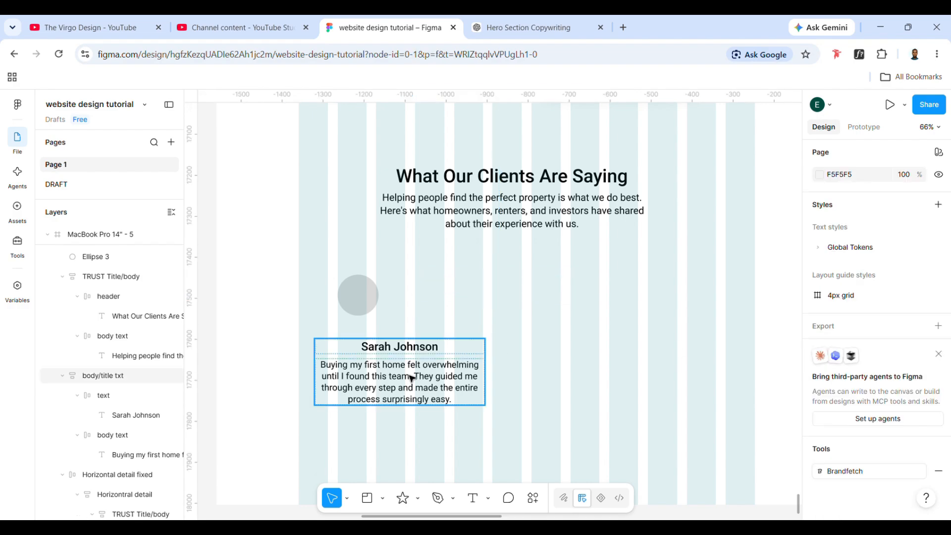
double_click(402, 352)
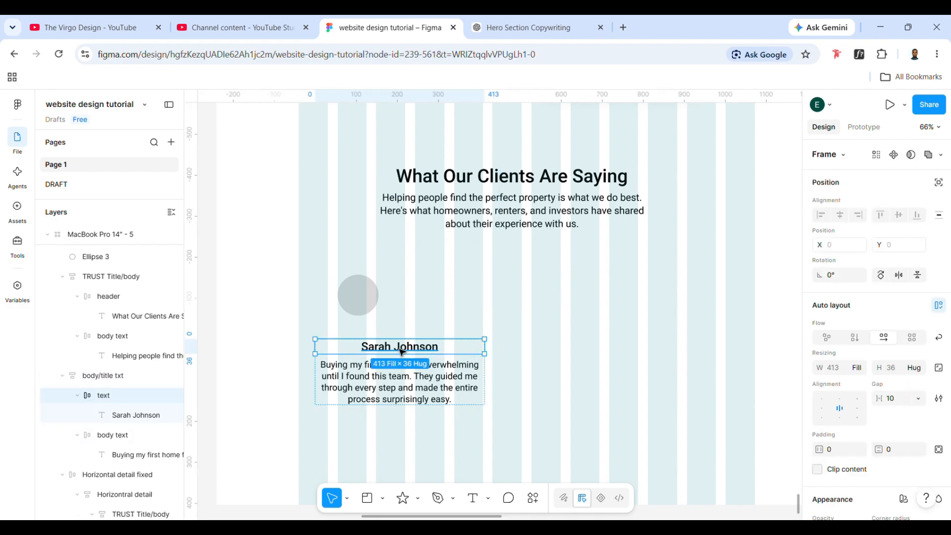
key(ctrl+z)
drag(401, 352, 402, 396)
click(599, 384)
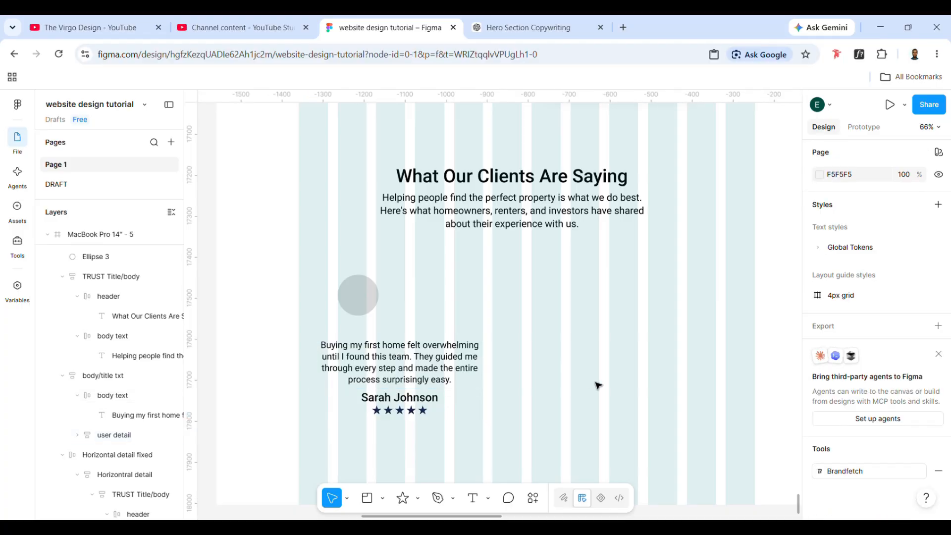
- Move the testimonial block to the first layout column at X 200, Y 3469
click(439, 355)
drag(439, 354, 411, 358)
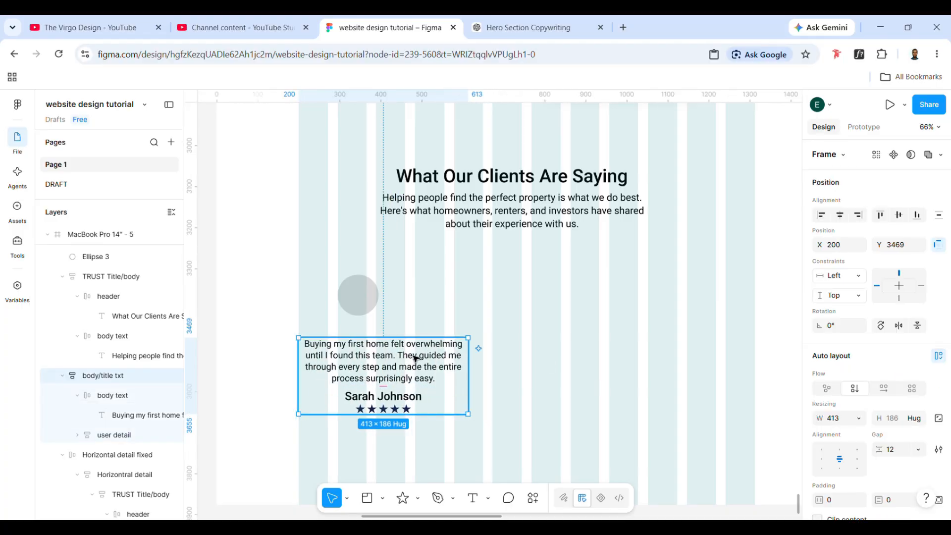
drag(474, 390, 437, 392)
key(ctrl+z)
- Set the width of the quote's body text frame to Fill container
double_click(421, 377)
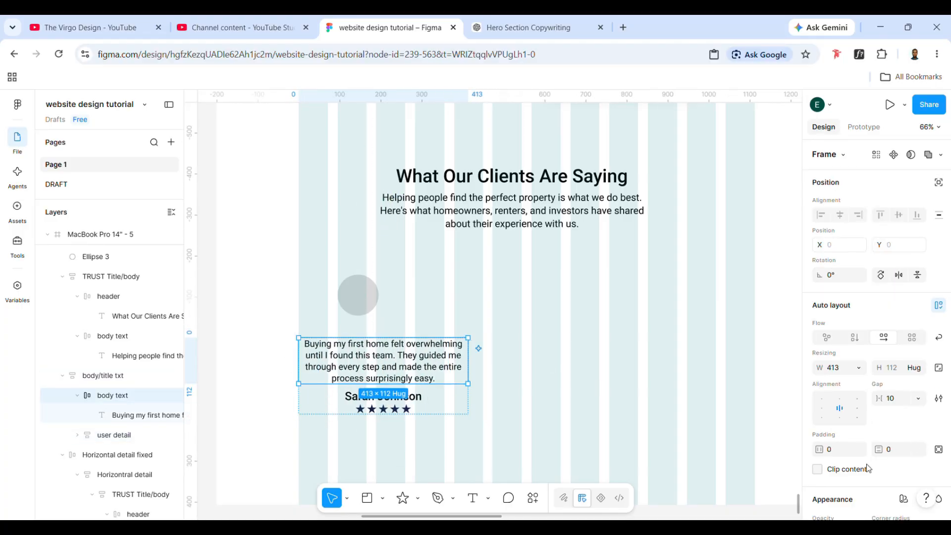
click(857, 367)
click(853, 382)
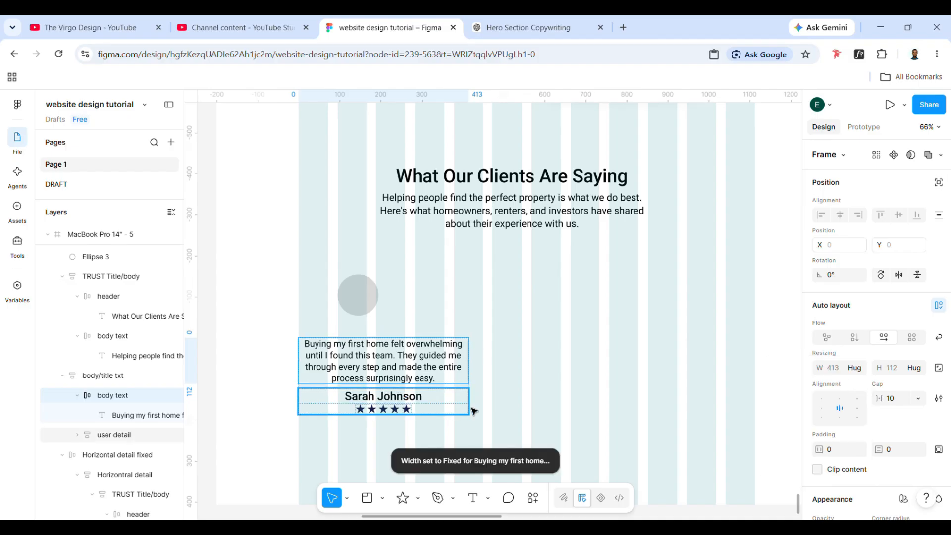
click(856, 368)
click(852, 382)
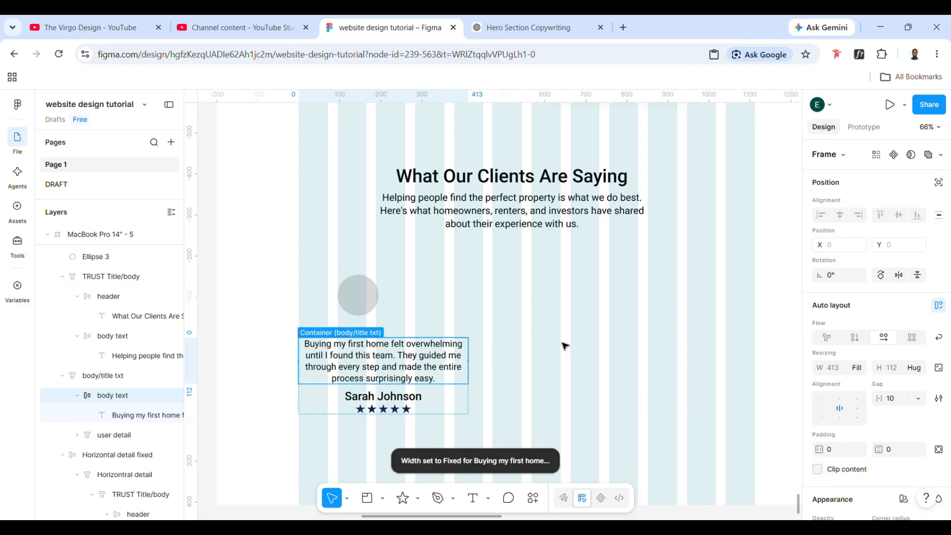
- Try narrowing the whole testimonial block to a width of 300
click(563, 343)
click(399, 385)
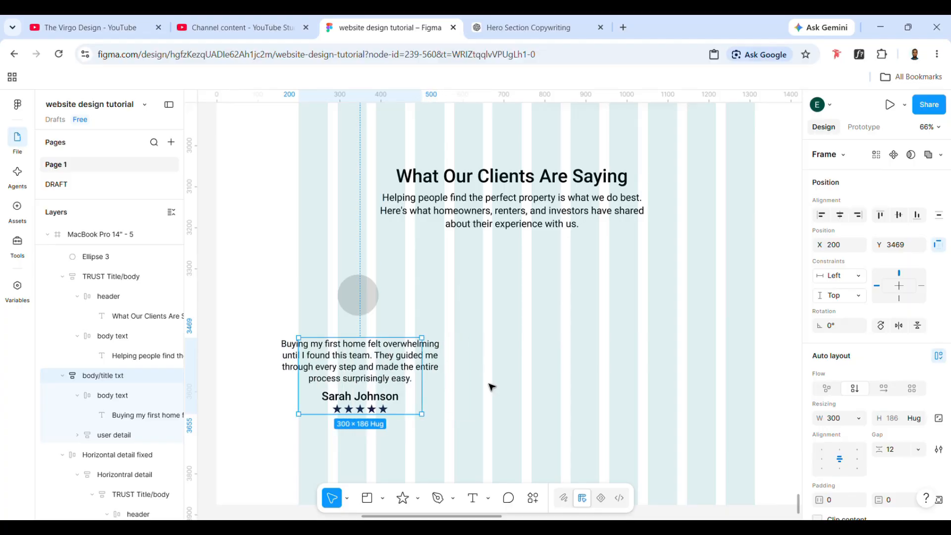
drag(423, 363, 468, 363)
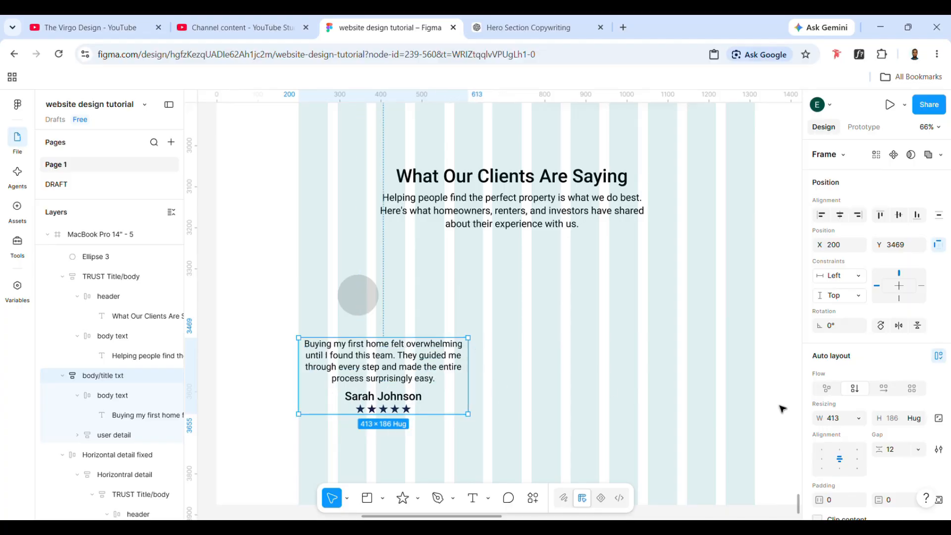
- Set the width of the quote text inside its body text frame to Fill container
double_click(398, 364)
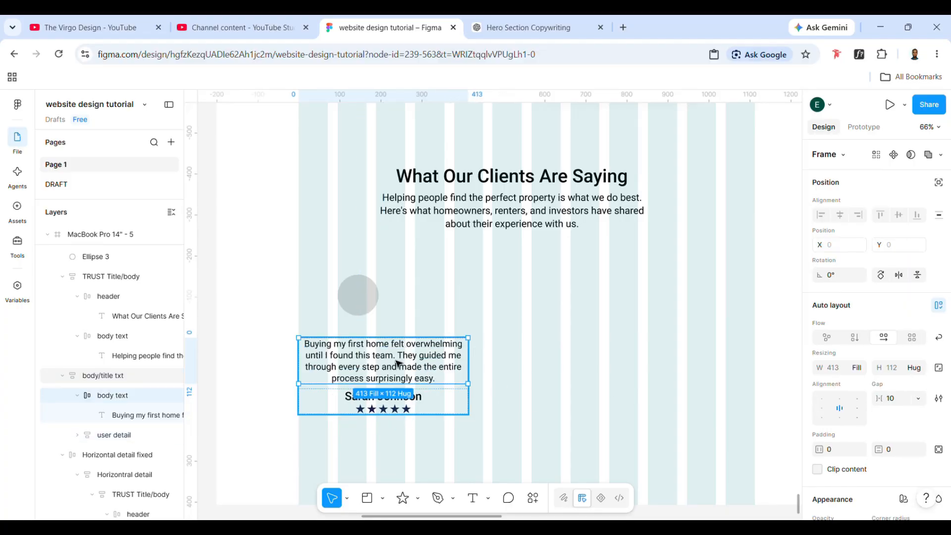
click(857, 368)
click(822, 397)
click(427, 412)
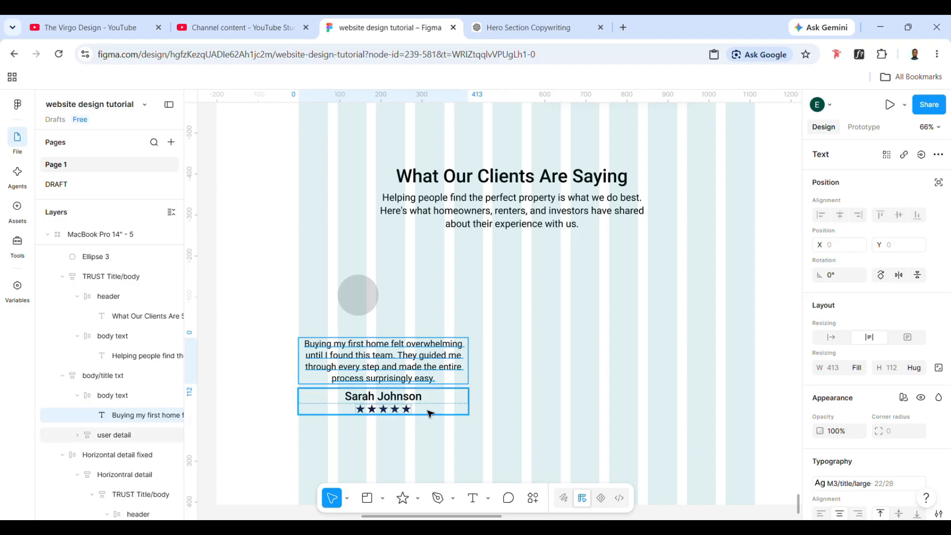
- Set the width of the user detail frame holding the name and stars to Fill container
double_click(424, 400)
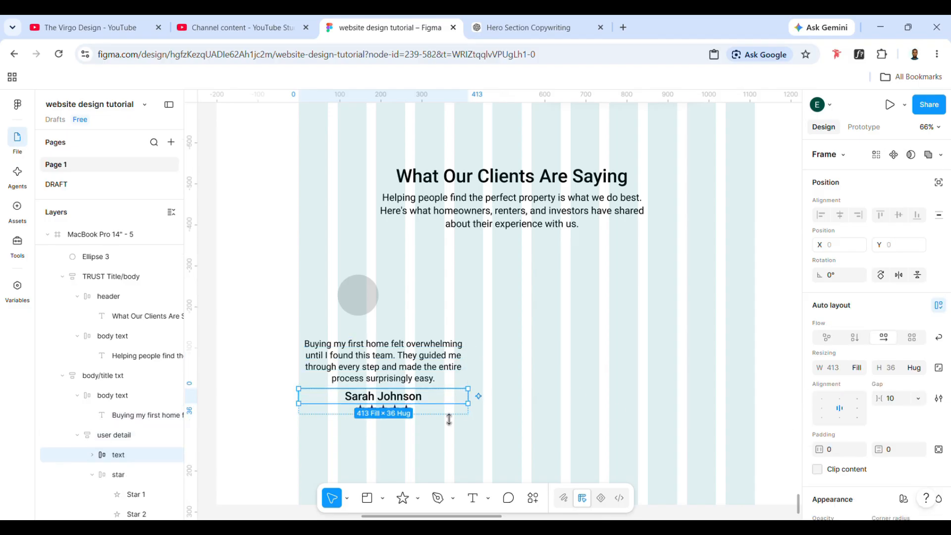
click(431, 414)
click(857, 367)
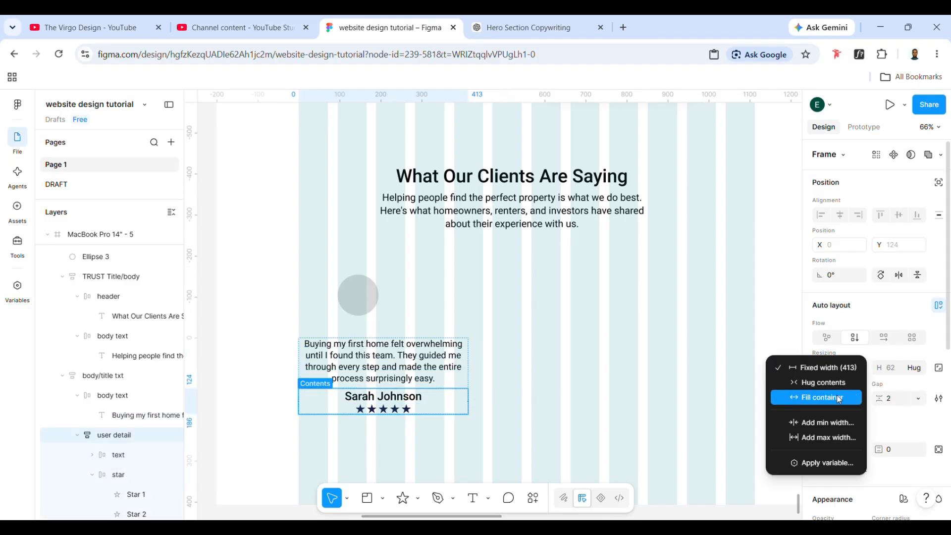
click(838, 399)
click(512, 384)
- Narrow the testimonial block to 260 wide, centre it beneath the grey circle and select its quote text
click(463, 382)
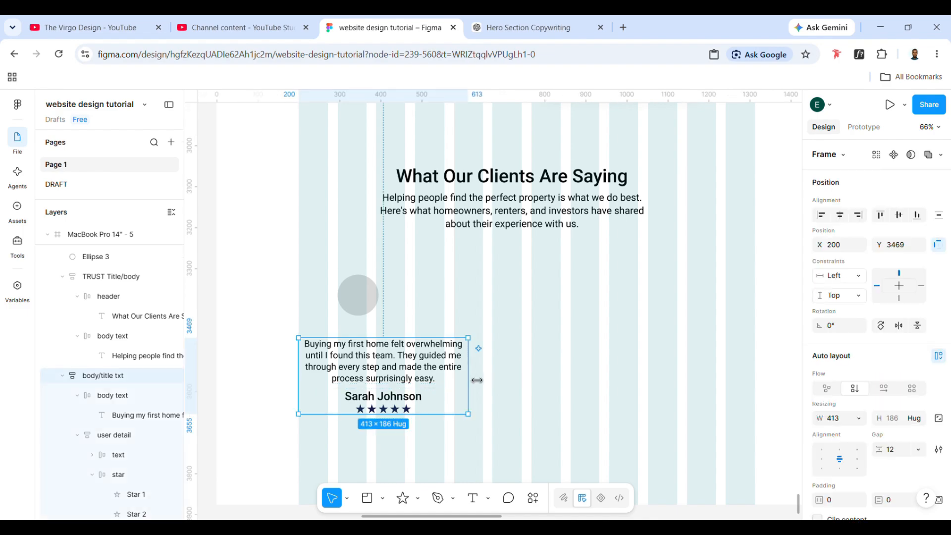
drag(477, 381, 380, 375)
ctrl+click(379, 373)
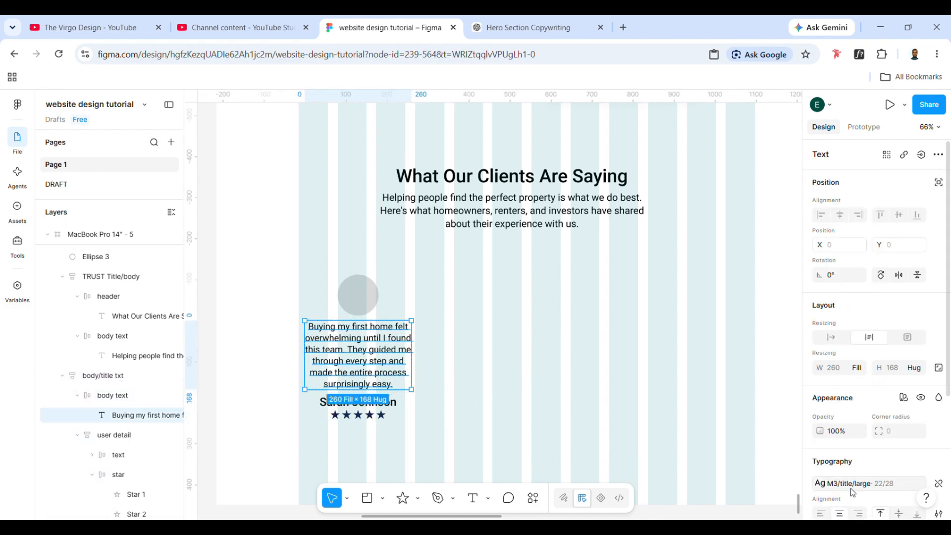
- Try the M3/title/medium text style on the testimonial quote
click(870, 490)
scroll(708, 439, down, 3)
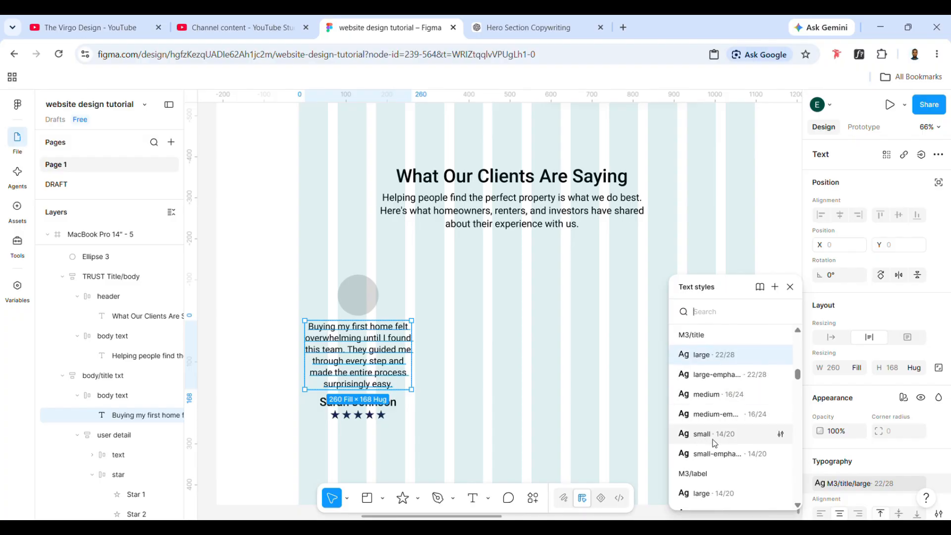
click(735, 395)
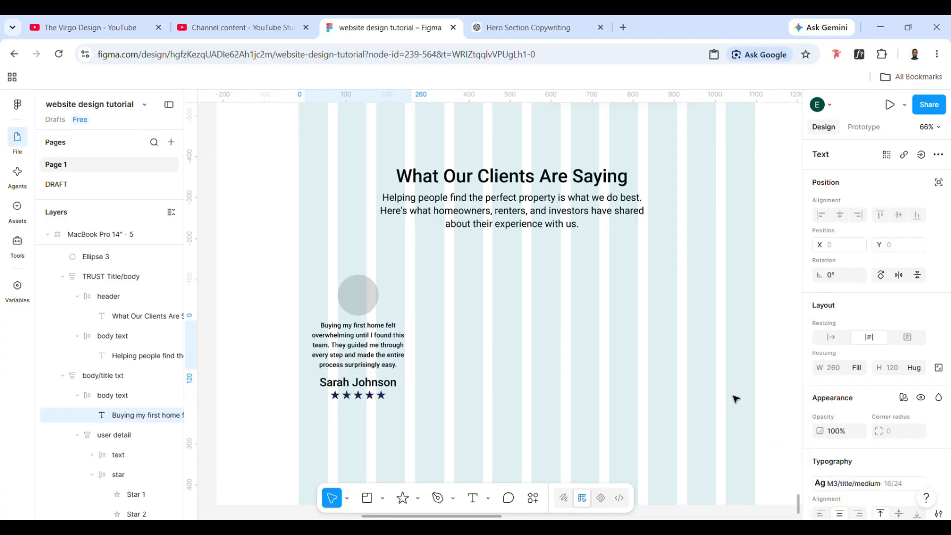
- Apply the M3/body/large text style to the testimonial quote
click(852, 481)
scroll(732, 476, down, 1)
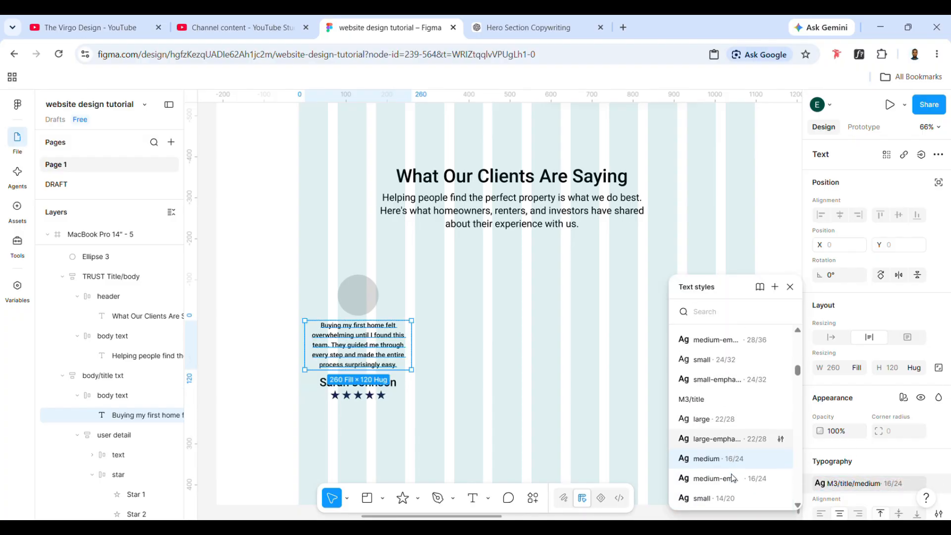
scroll(738, 471, down, 2)
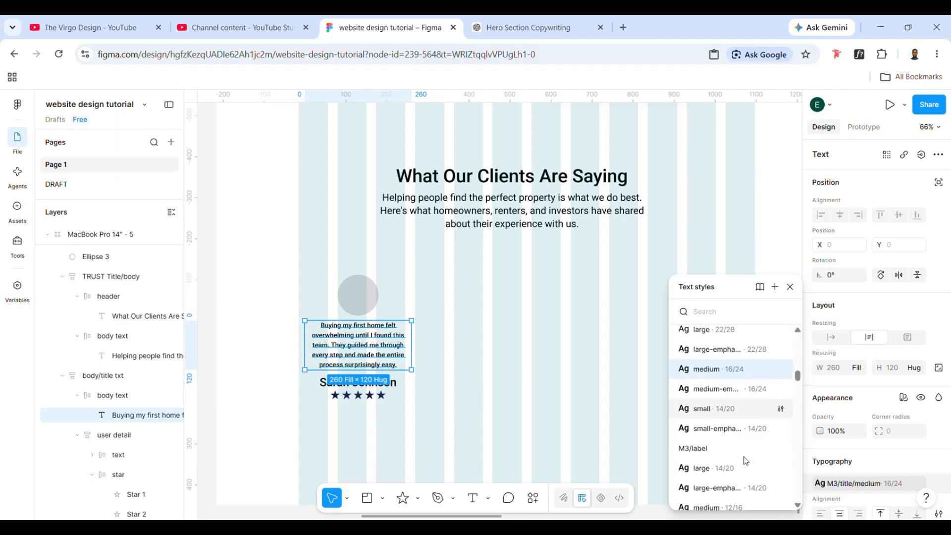
scroll(746, 461, down, 3)
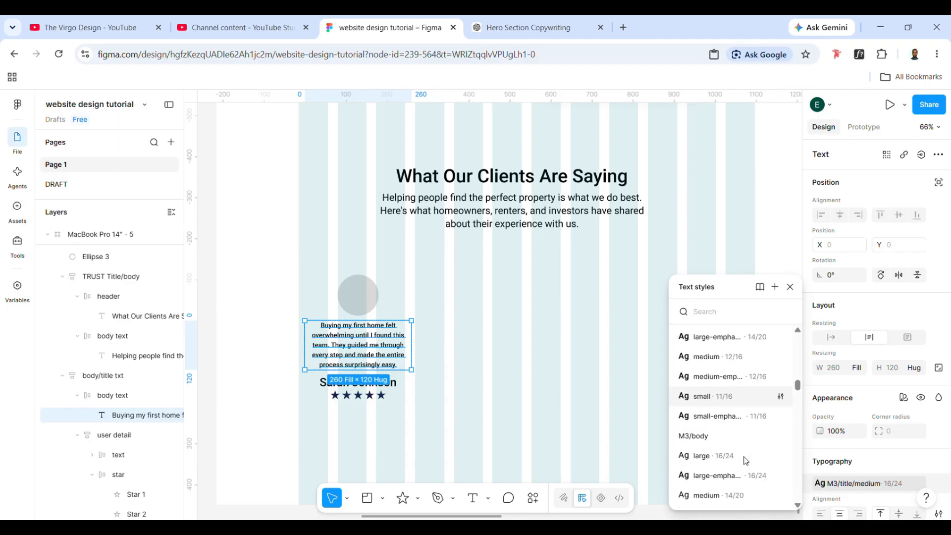
click(727, 433)
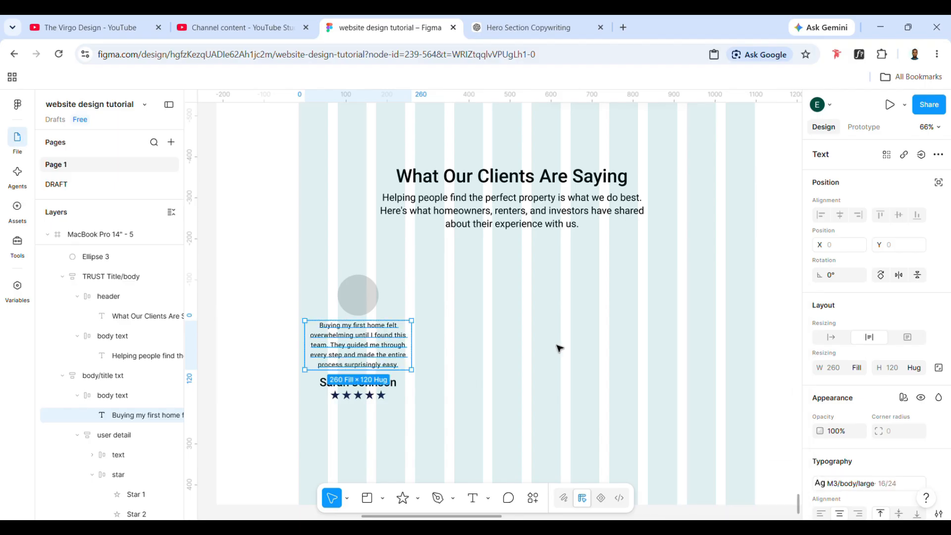
click(522, 346)
- Apply the M3/title/large-emphasized text style to the client name below the quote
click(395, 350)
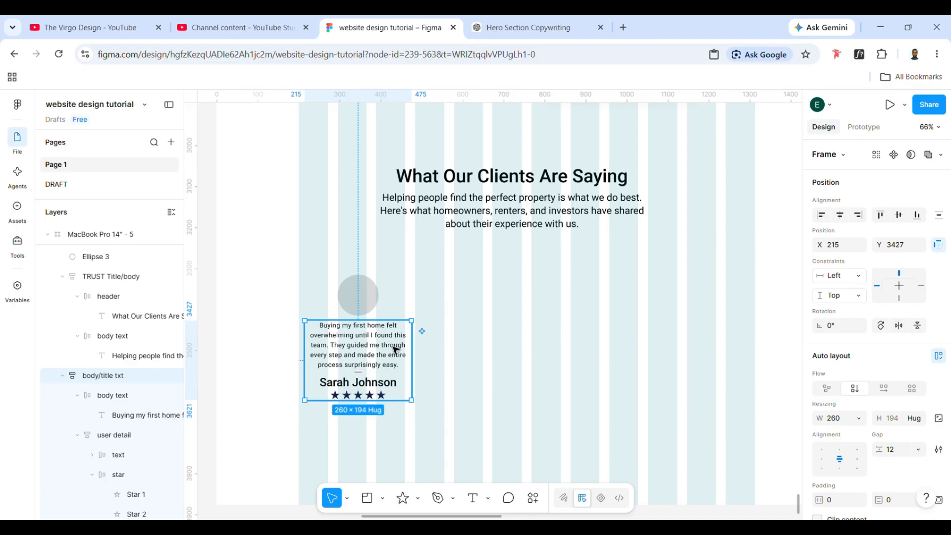
double_click(394, 386)
double_click(393, 389)
double_click(393, 391)
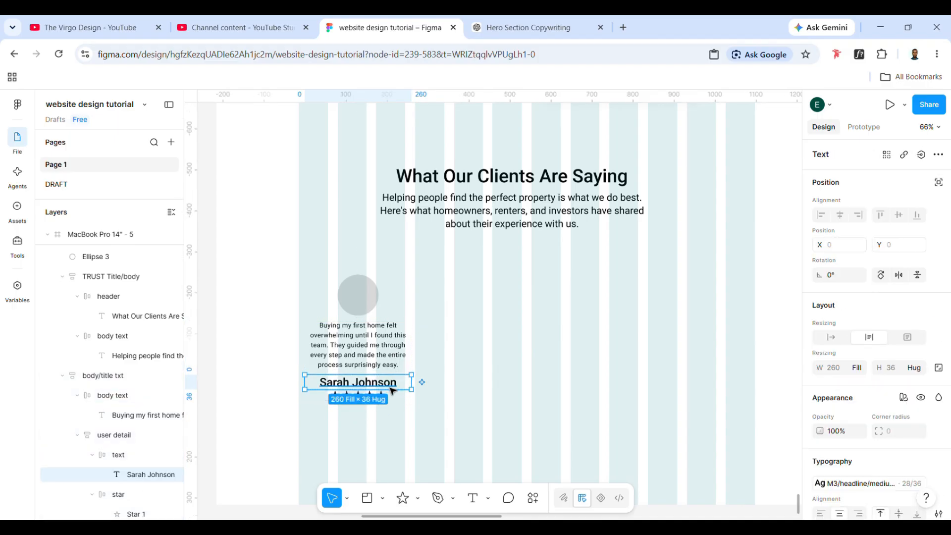
click(874, 493)
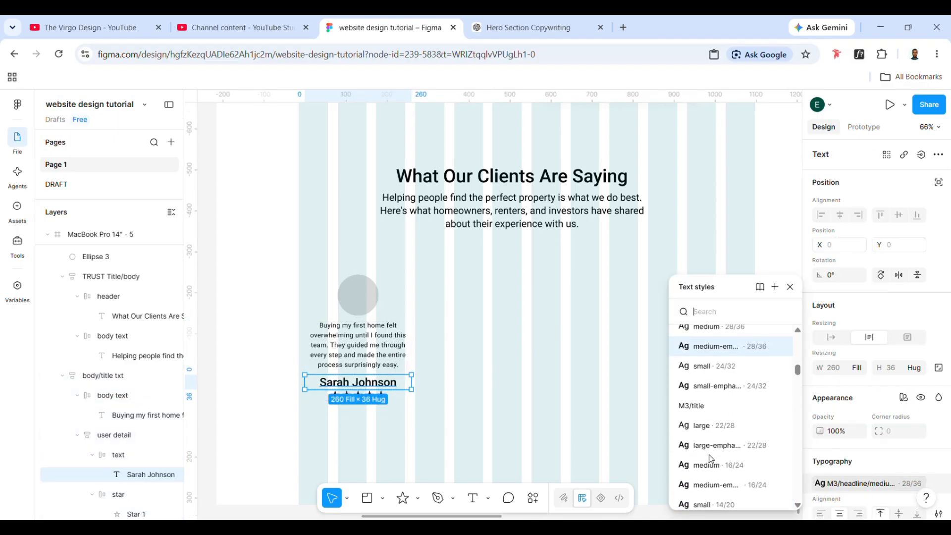
key(Escape)
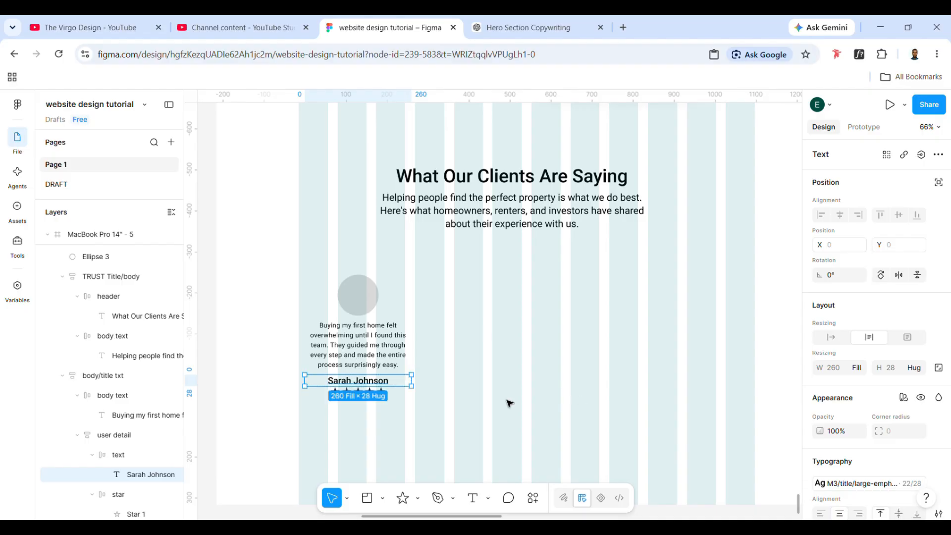
click(510, 401)
- Move the grey circle into the testimonial block above the quote and place the block at X 200, Y 3308
click(362, 394)
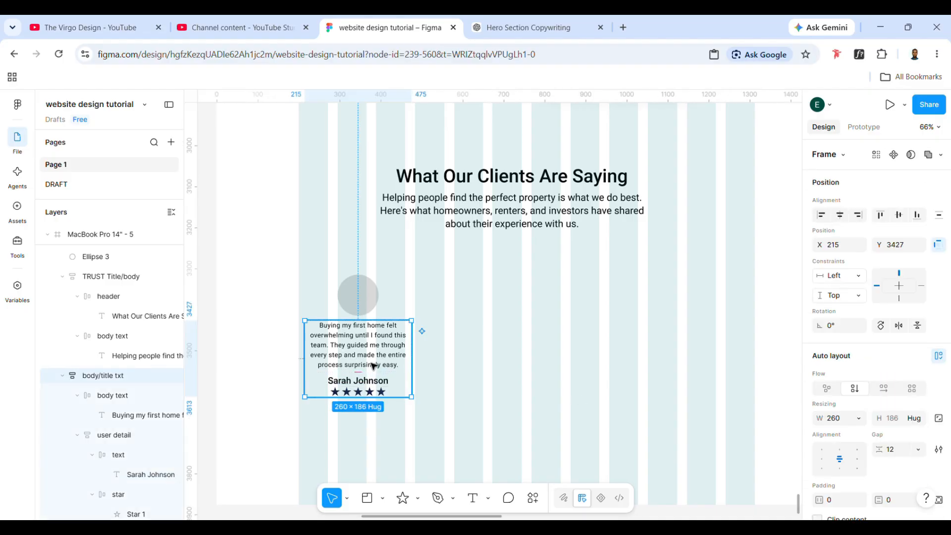
drag(374, 366, 377, 375)
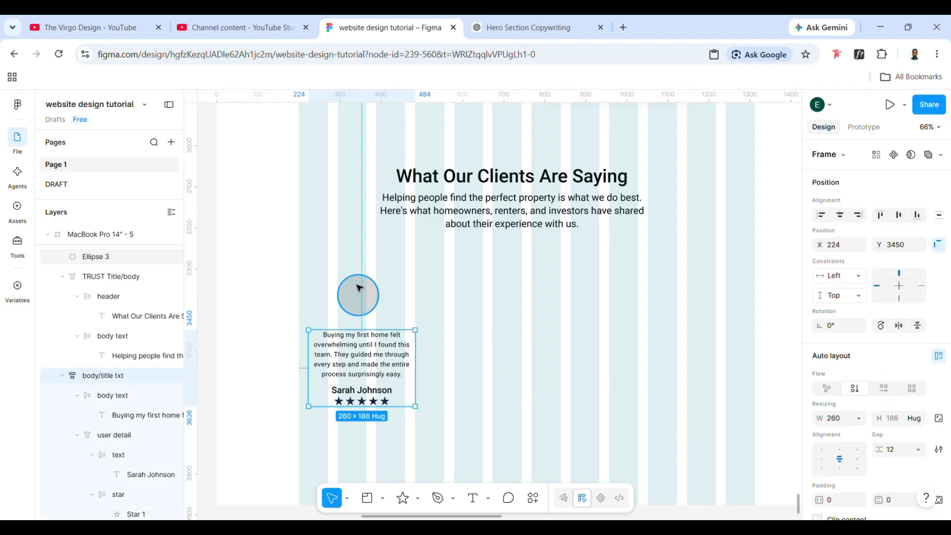
drag(360, 288, 363, 349)
click(414, 374)
drag(408, 372, 391, 319)
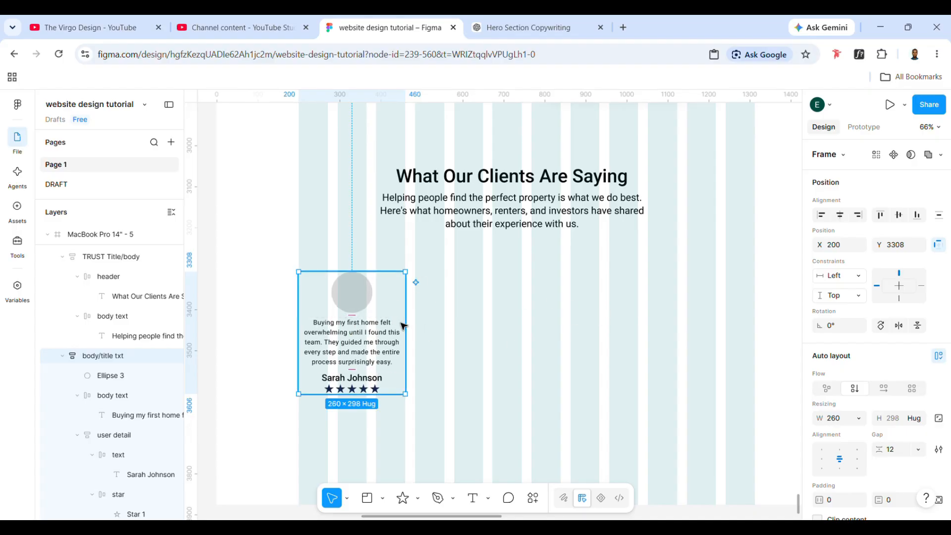
click(364, 362)
click(364, 362)
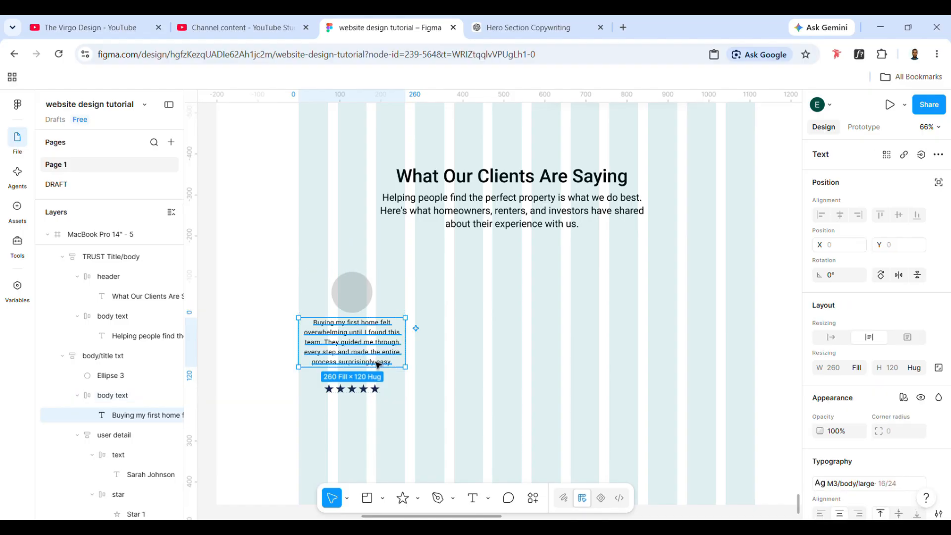
click(483, 397)
- Add a fill to the testimonial card and set its colour to F6F6F6
click(400, 376)
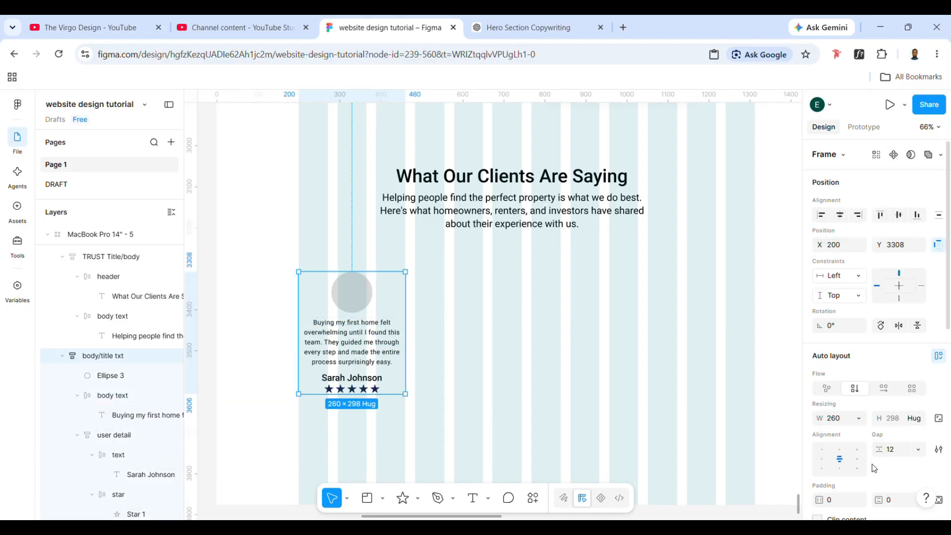
scroll(874, 468, down, 5)
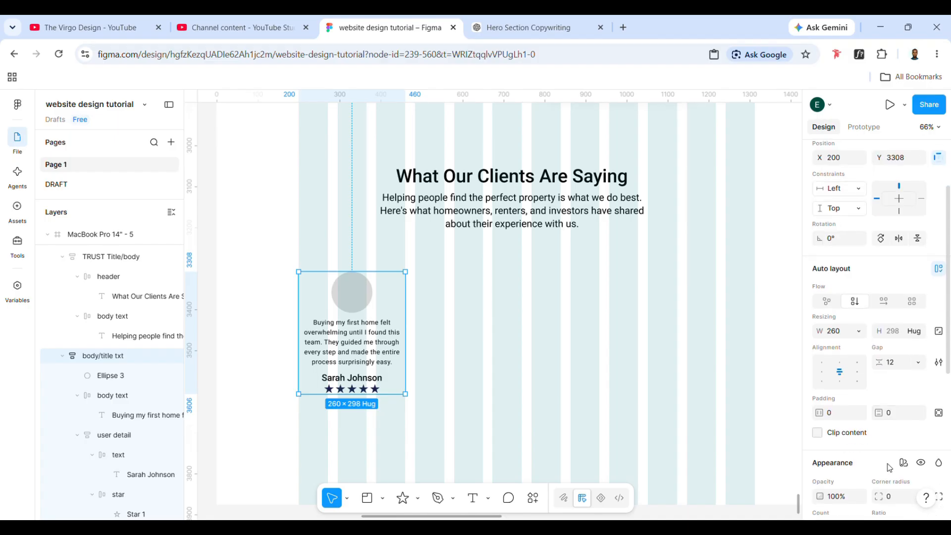
scroll(875, 327, up, 3)
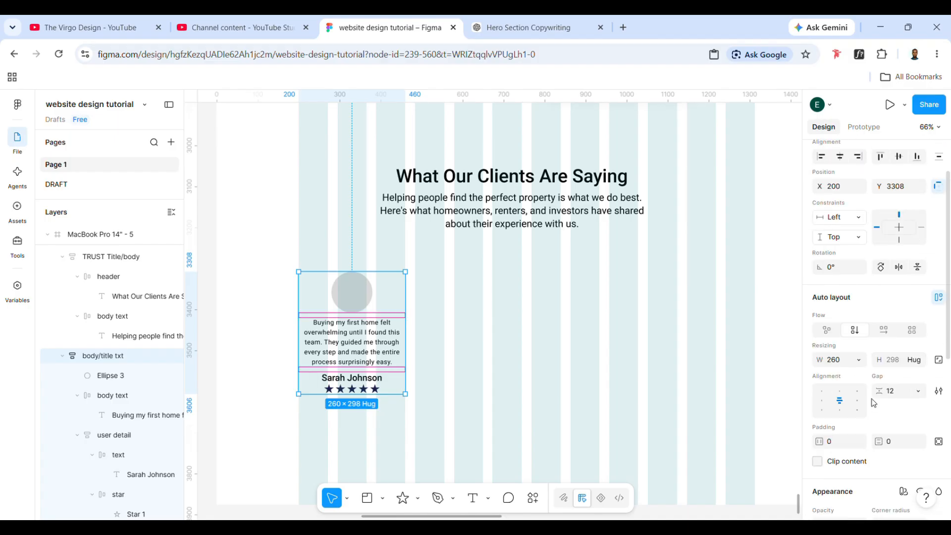
scroll(871, 407, down, 4)
click(938, 399)
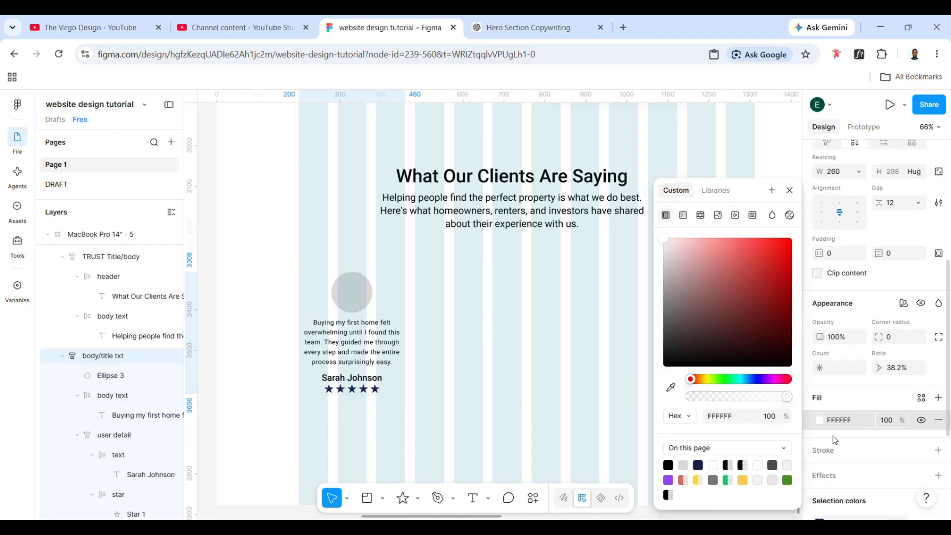
click(846, 428)
text(f6f6f6)
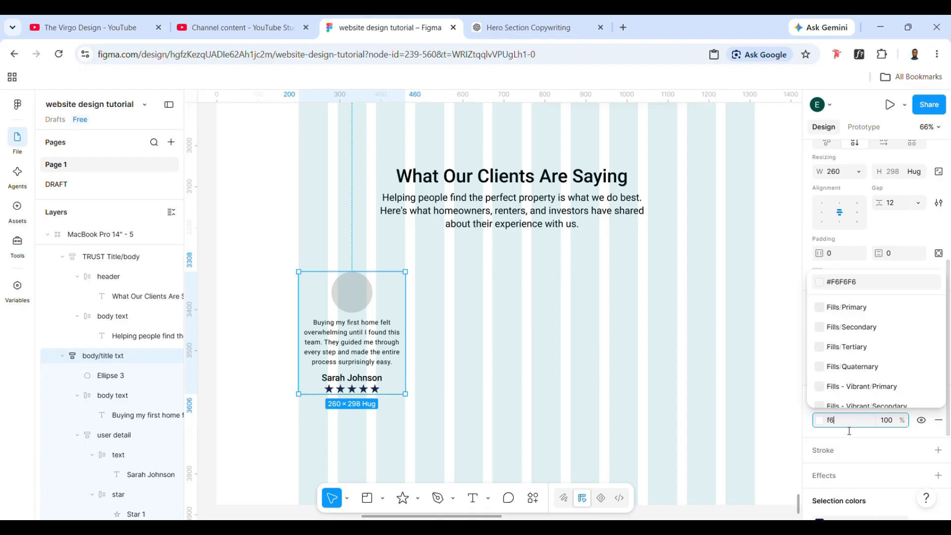
key(Return)
click(568, 368)
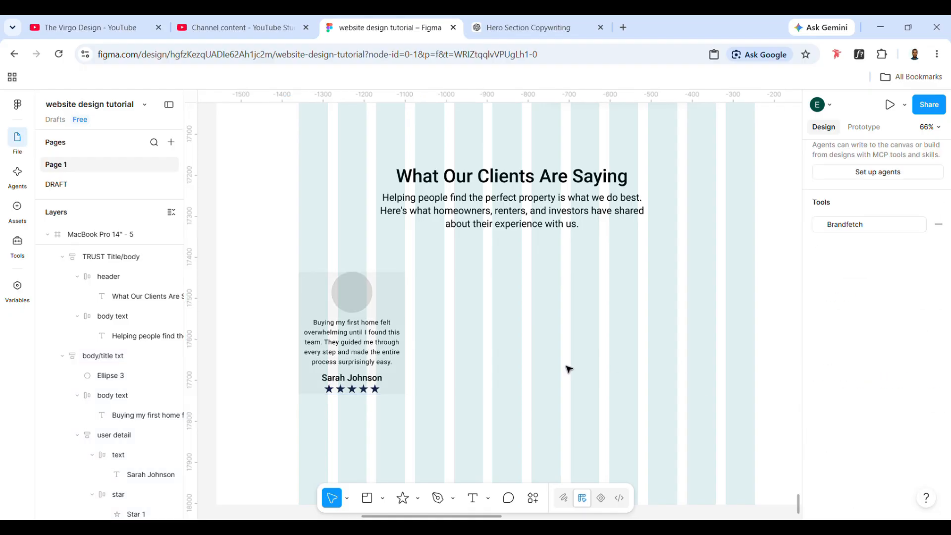
- Set the testimonial card's item gap to 14 and vertical padding to 22, and round its corners
click(382, 360)
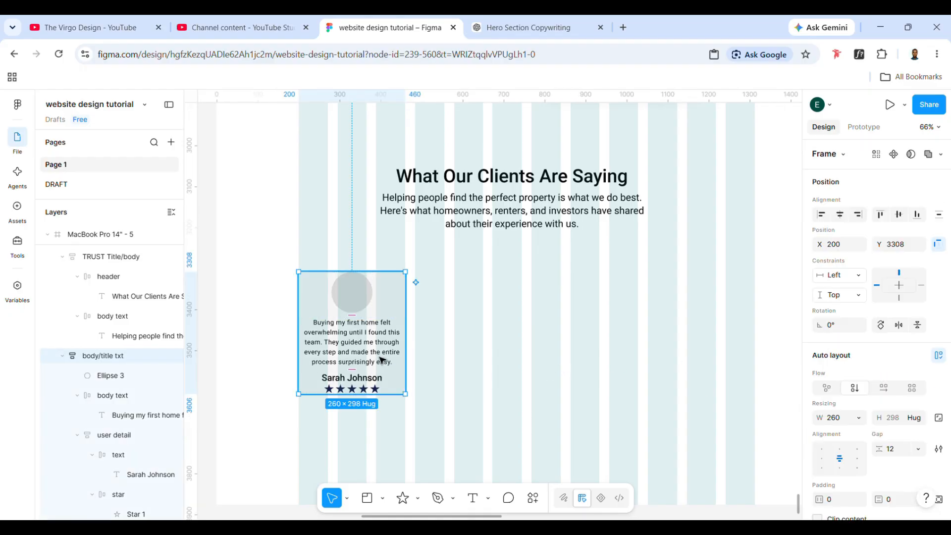
click(895, 454)
text(14)
key(Return)
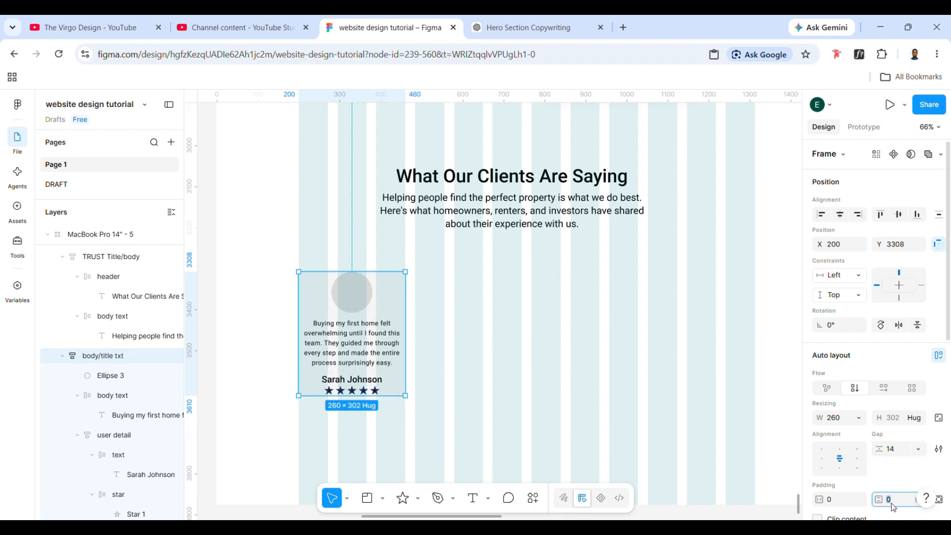
key(Return)
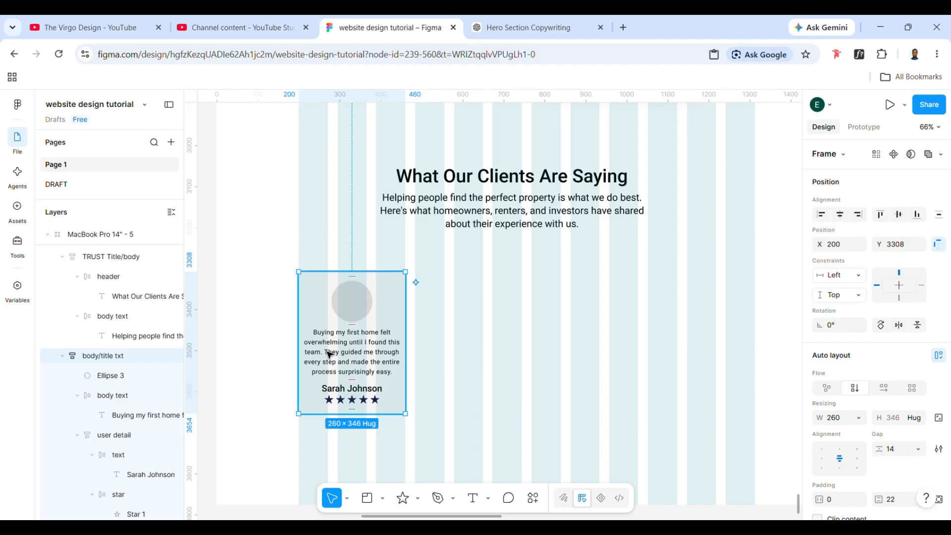
scroll(891, 410, down, 4)
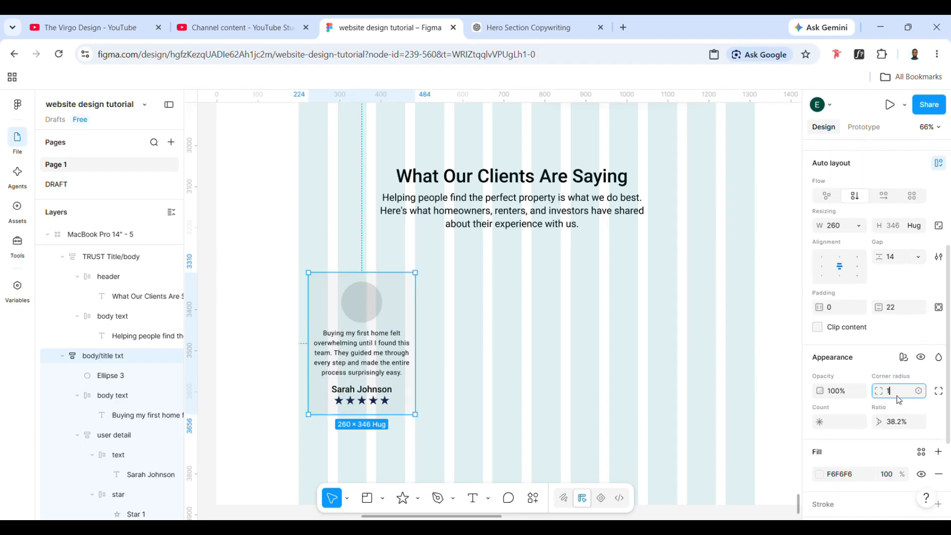
- Make the grey circle ignore auto layout and move it up so it overlaps the card's top edge
click(359, 296)
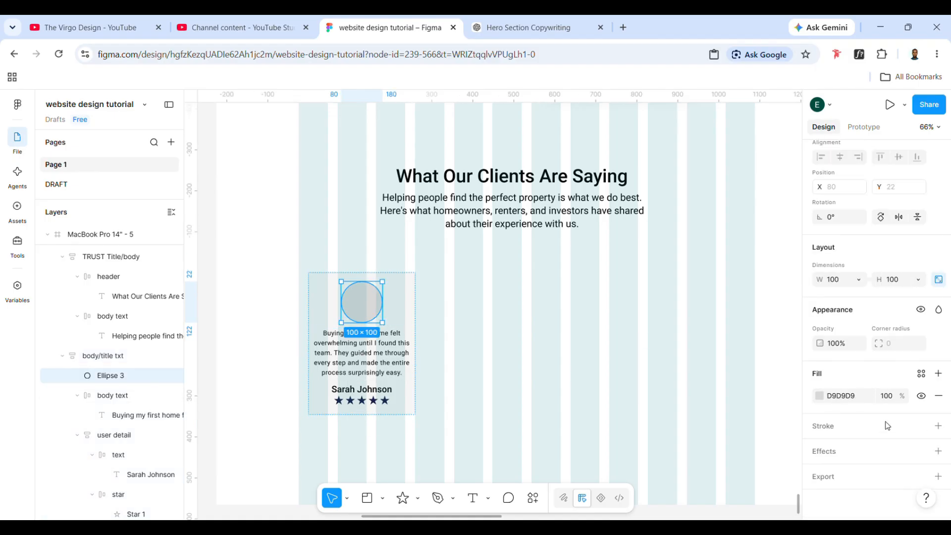
scroll(931, 250, up, 1)
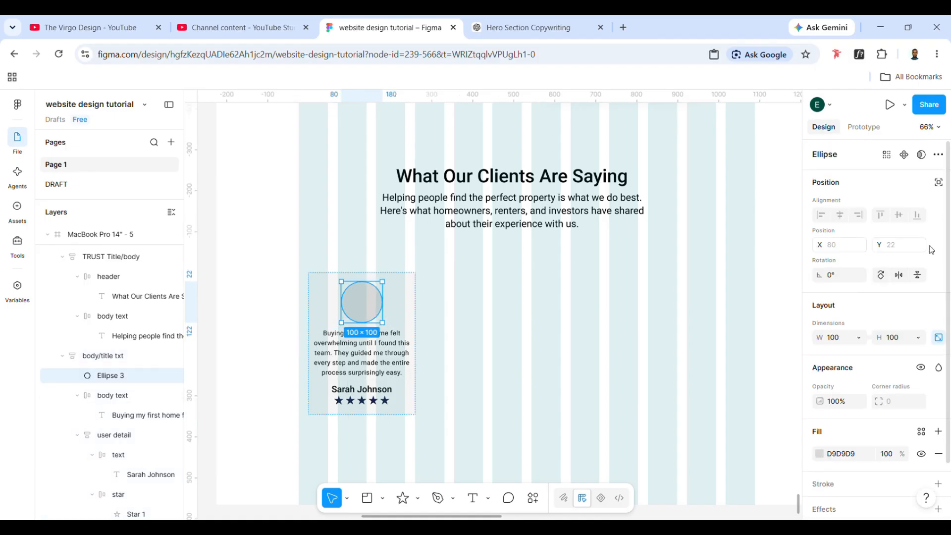
click(938, 183)
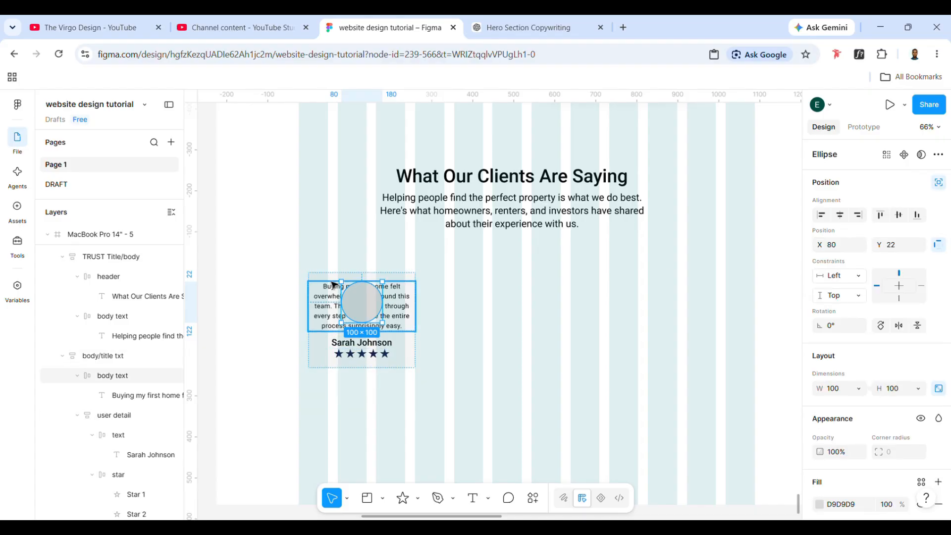
key(Up)
key(Up)
key(Up)
key(Up)
key(Up)
key(Up)
key(Up)
key(Up)
key(Up)
key(Up)
key(Up)
key(Up)
key(Up)
key(Up)
key(Up)
key(Up)
key(Up)
key(Up)
key(Up)
key(Up)
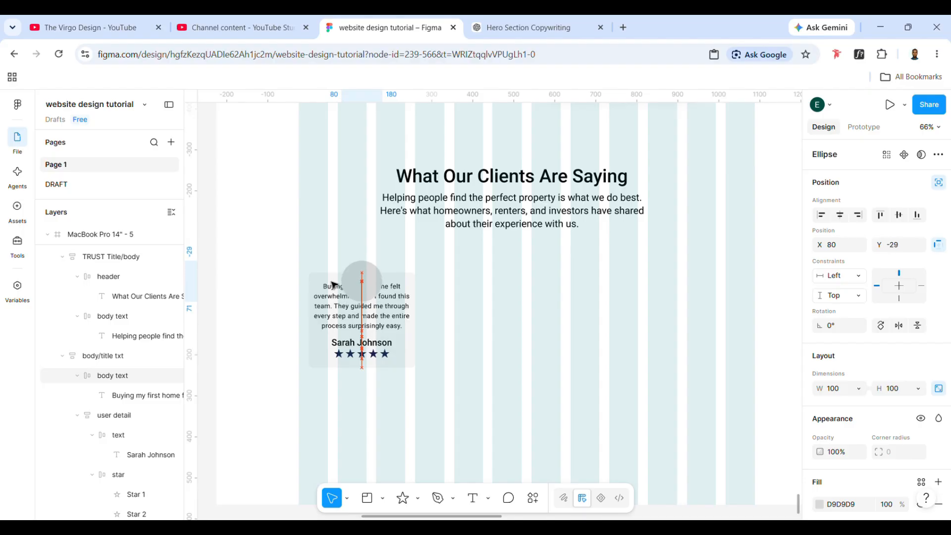
- Set only the card's top padding to 88, clearing the quote from the circle, and hide the layout guide columns
click(328, 279)
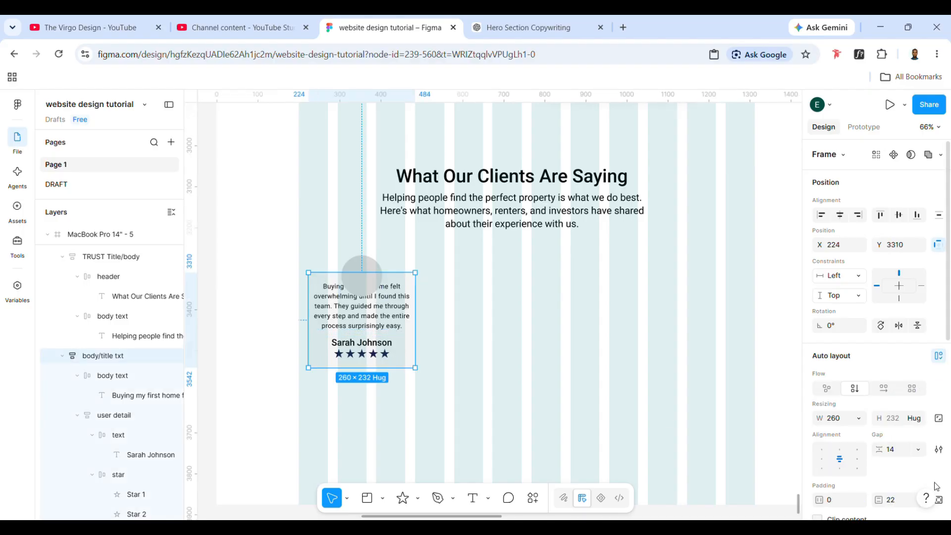
click(938, 500)
drag(878, 500, 9, 510)
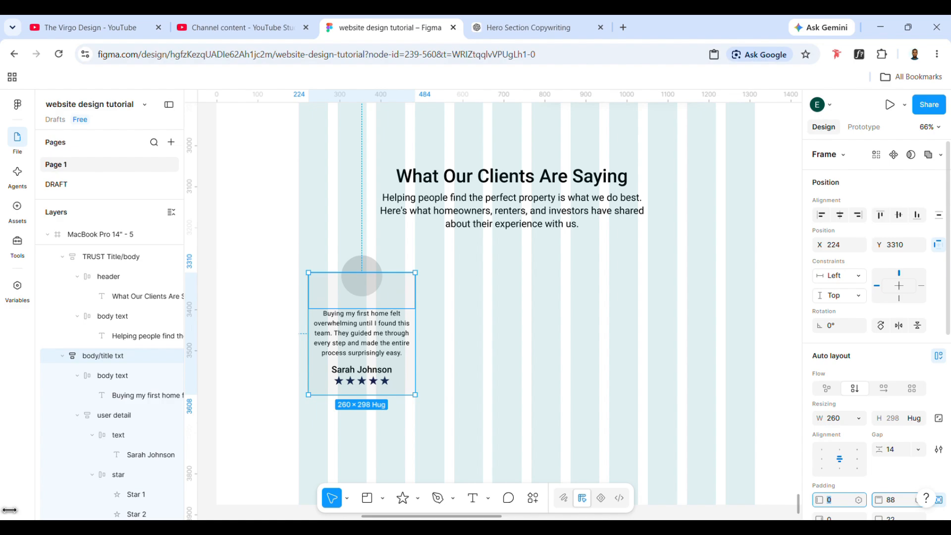
click(573, 391)
click(409, 313)
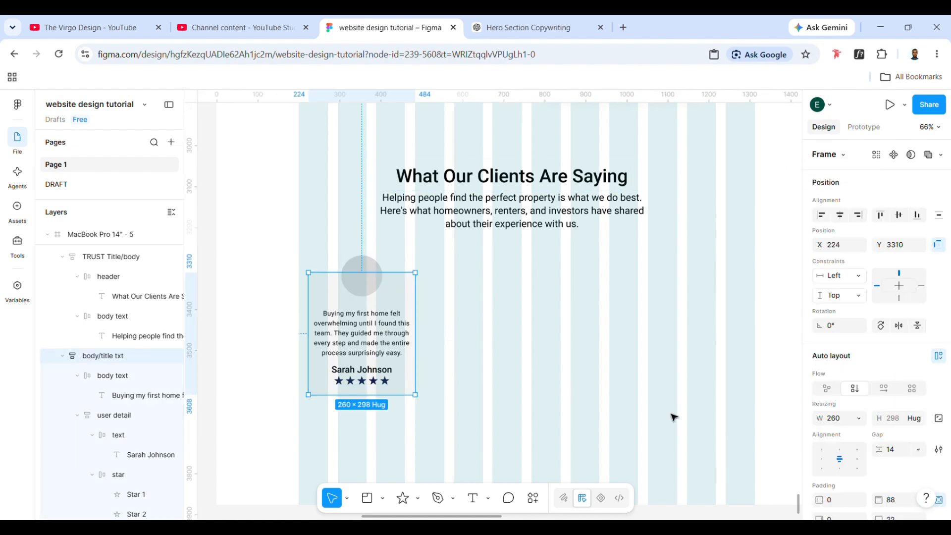
click(597, 393)
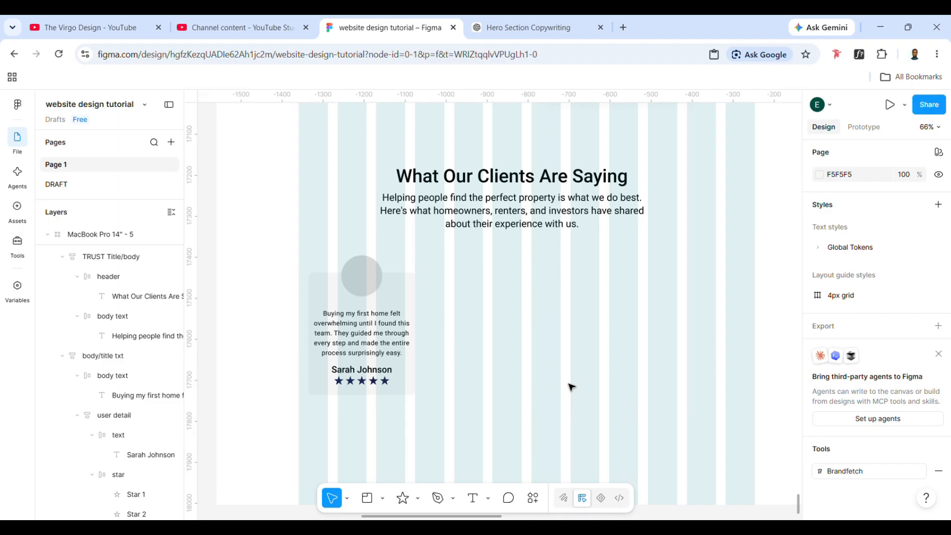
key(ctrl+shift+4)
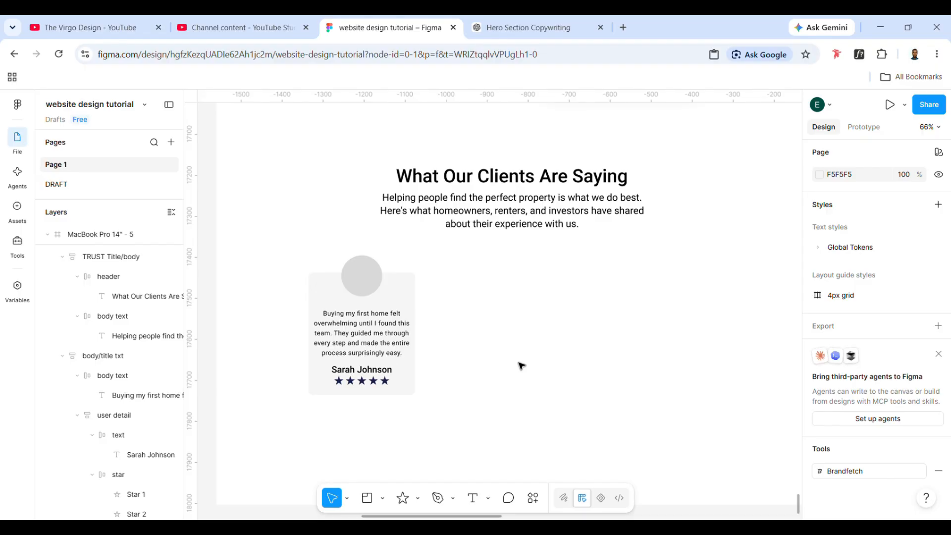
- Left-align the contents of the testimonial card's user detail group, including the star row and the client's name text
double_click(361, 333)
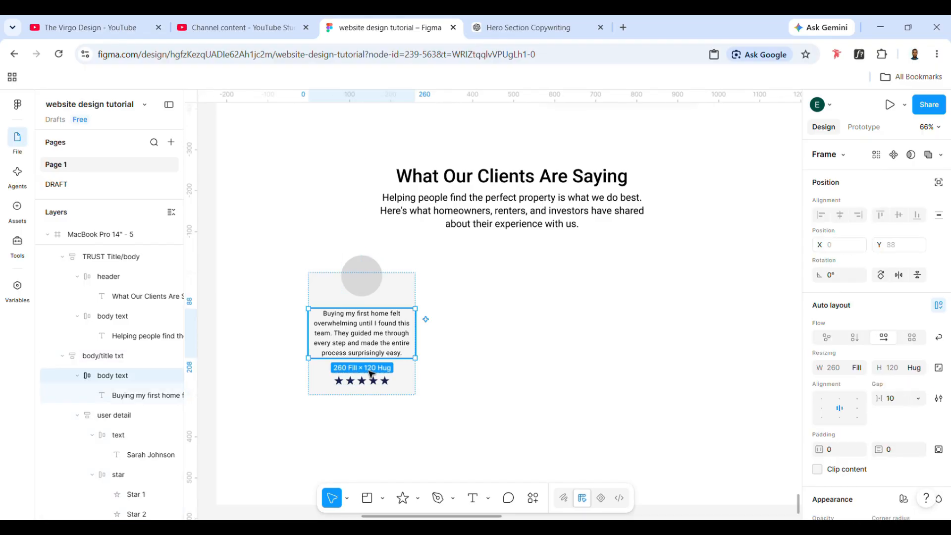
click(369, 375)
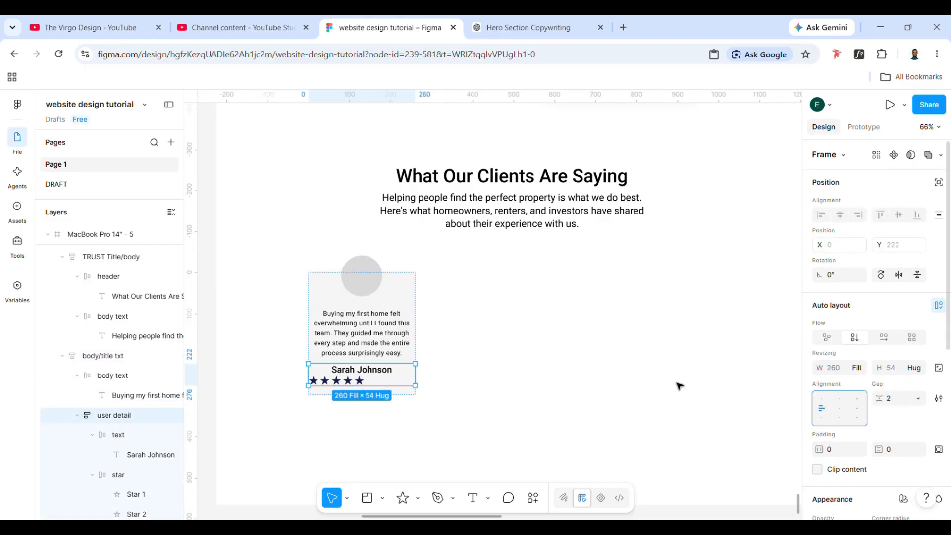
click(368, 370)
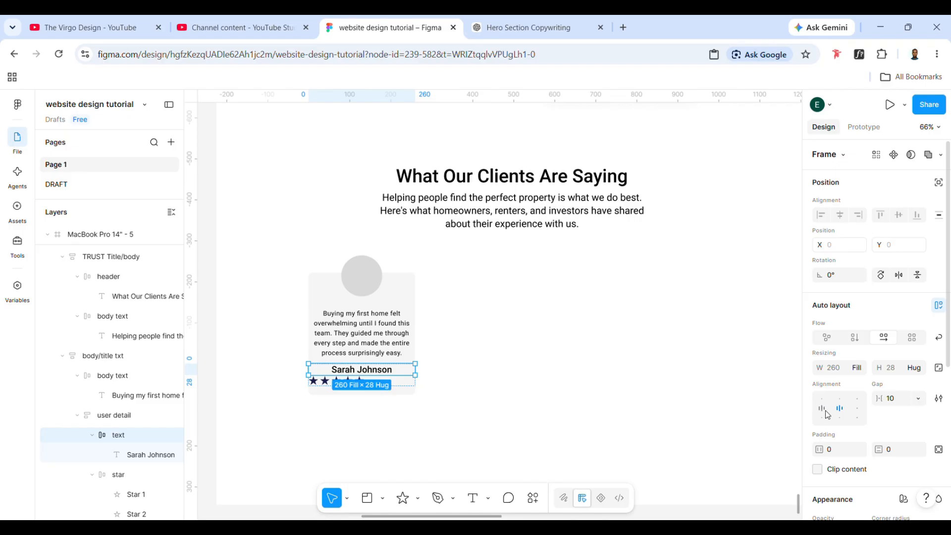
click(351, 369)
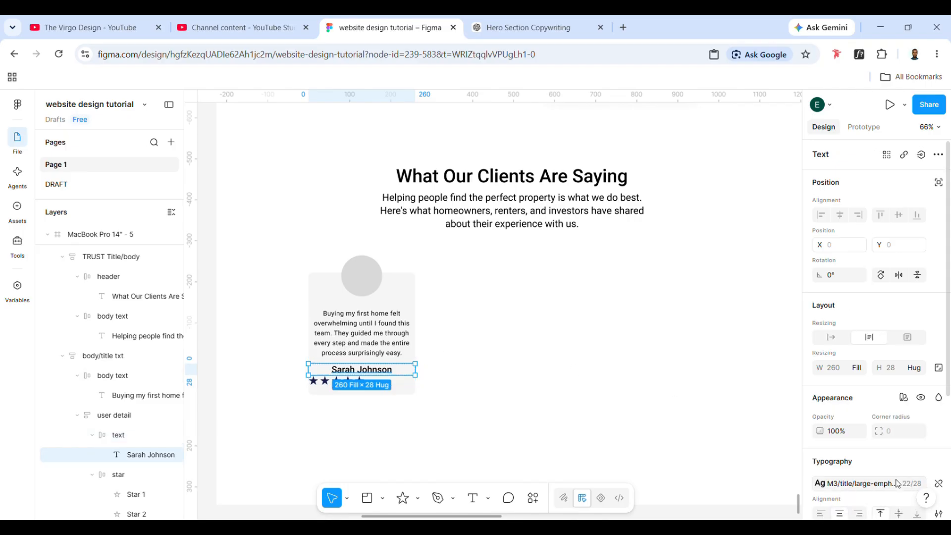
click(821, 514)
click(501, 421)
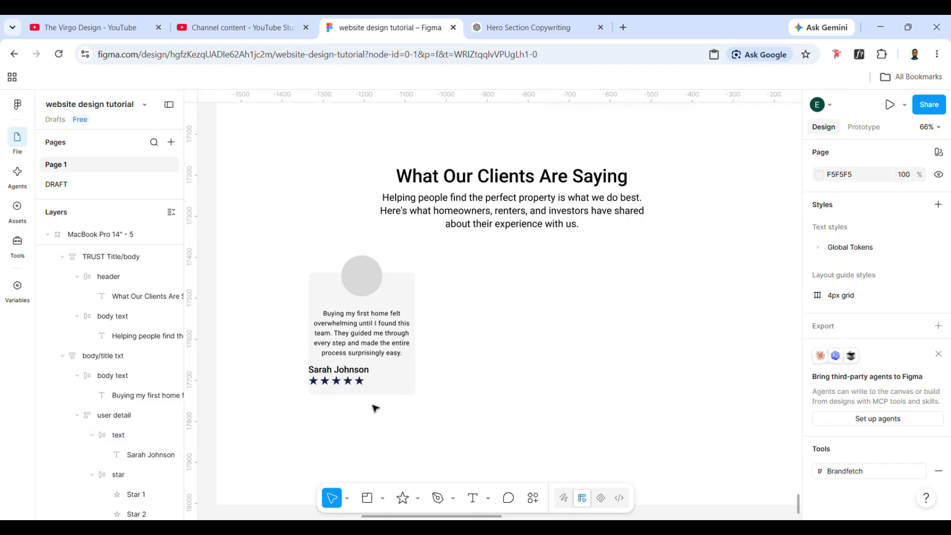
- Resize all five rating stars in the testimonial card to 16 by 16
click(337, 387)
scroll(337, 387, up, 5)
double_click(337, 382)
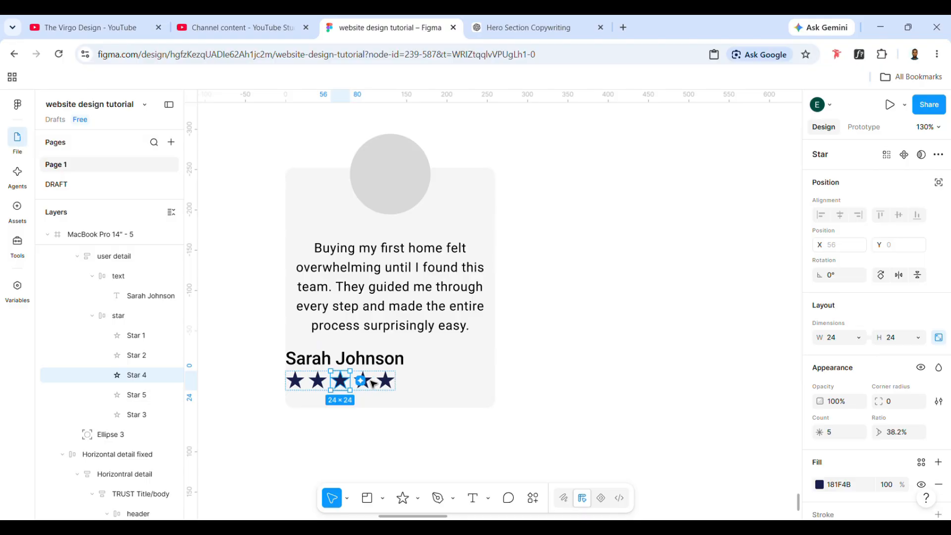
shift+click(363, 381)
shift+click(393, 387)
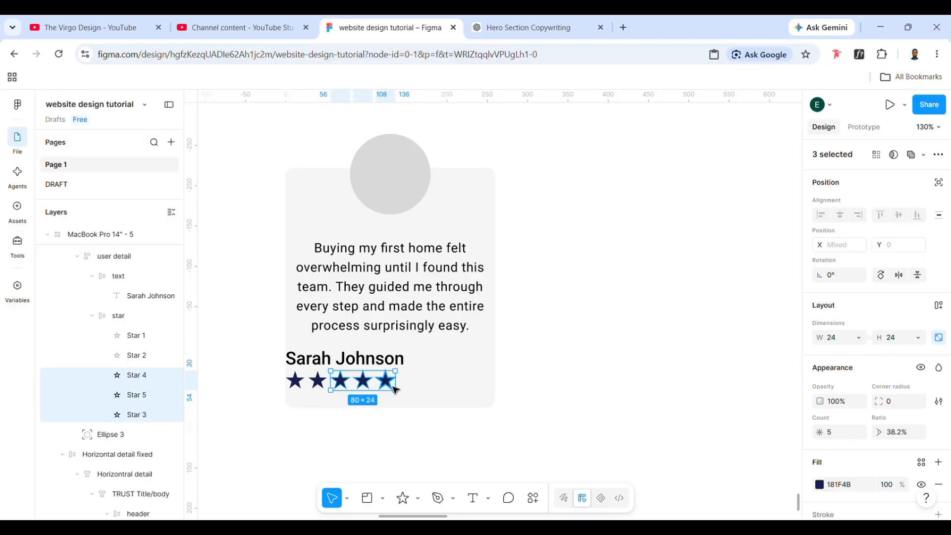
shift+click(318, 381)
shift+click(296, 380)
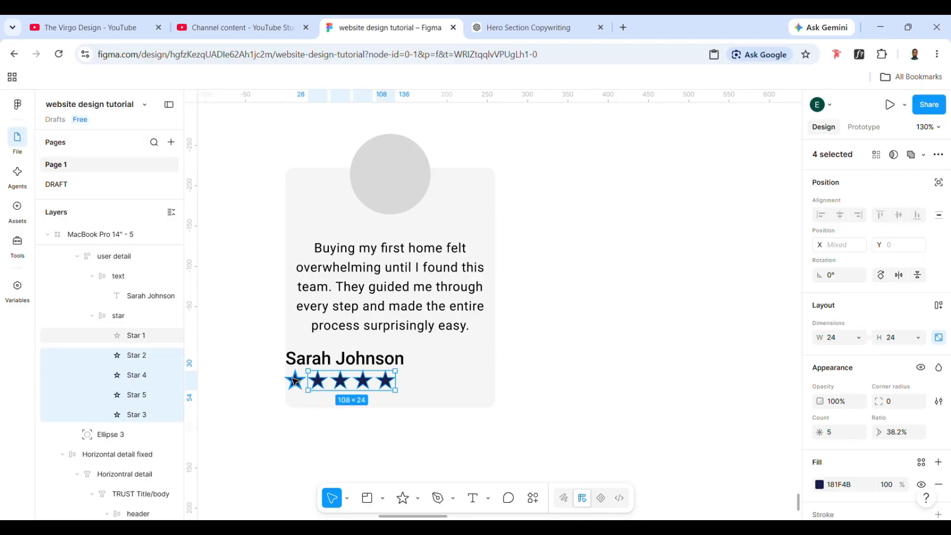
click(837, 342)
text(16)
key(Return)
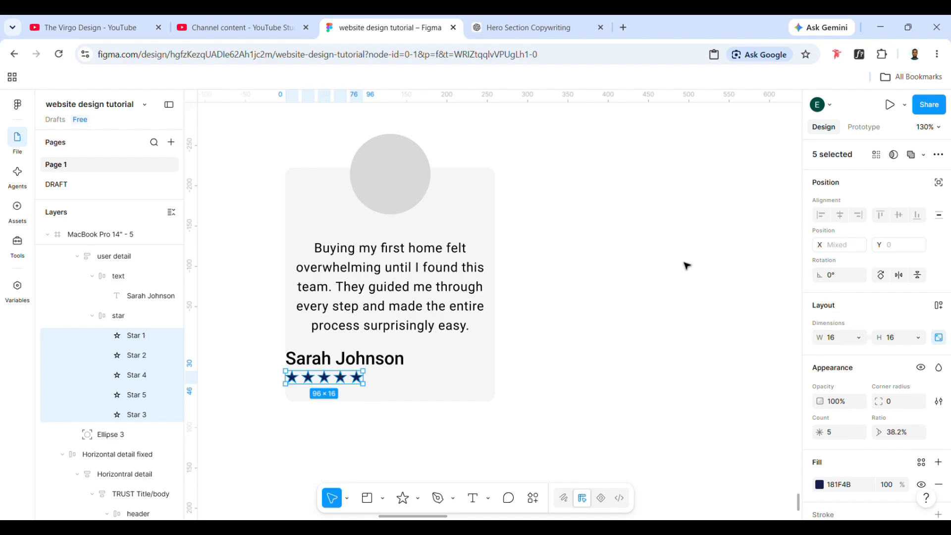
click(520, 394)
- Try placing the star row above the client's name, and undo that reordering
click(349, 378)
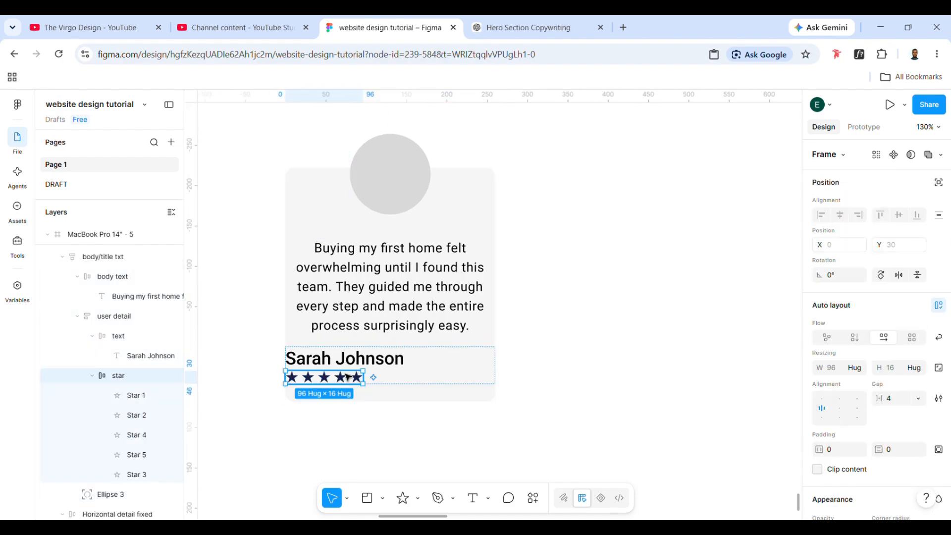
key(Up)
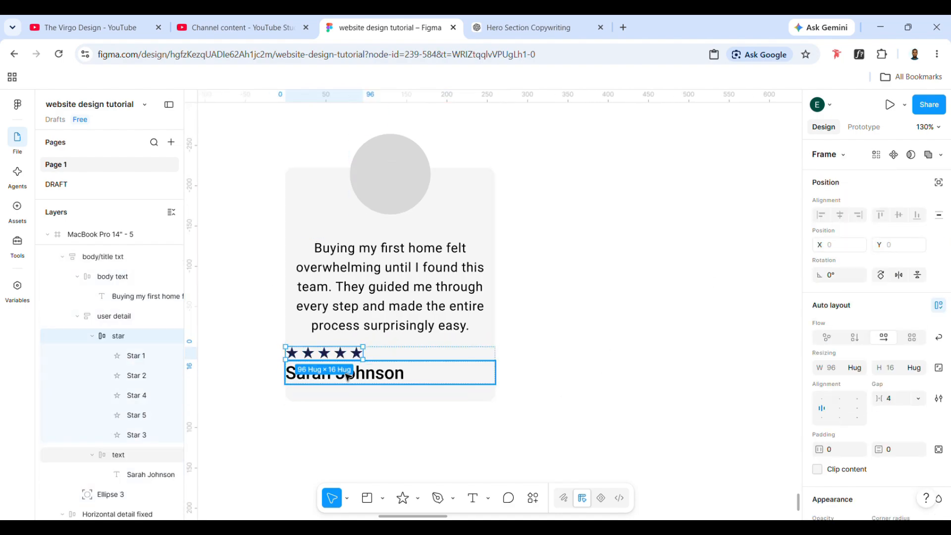
click(579, 382)
double_click(345, 356)
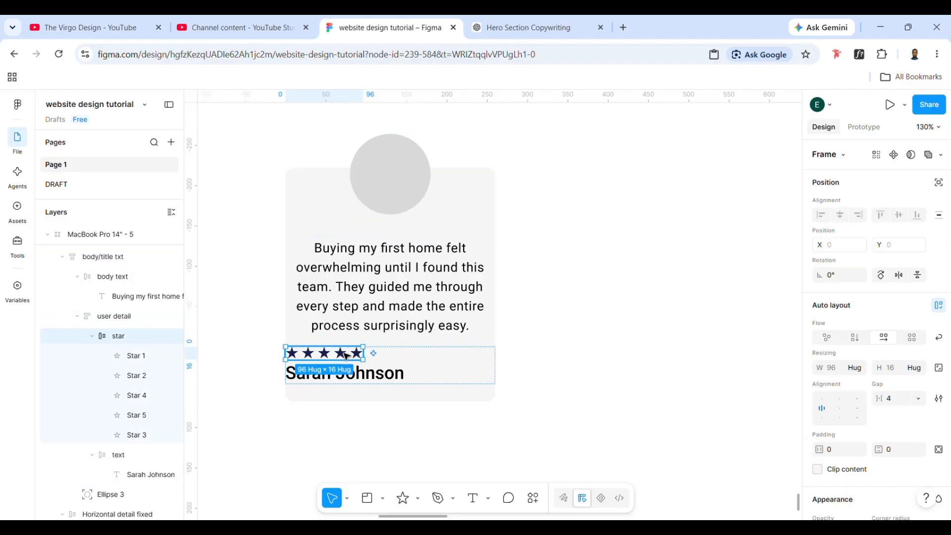
double_click(345, 356)
click(407, 358)
key(ctrl+z)
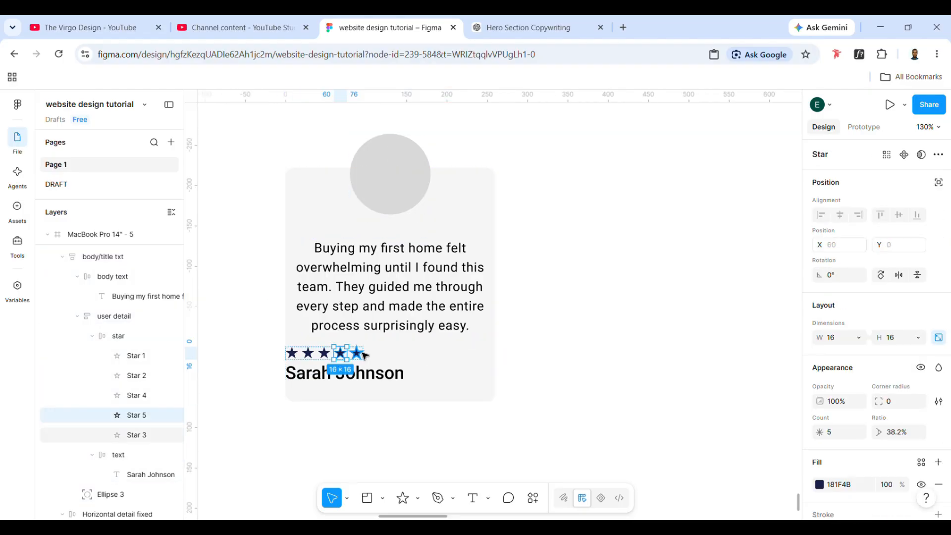
key(ctrl+z)
key(ctrl+z)
key(ctrl+z)
key(ctrl+z)
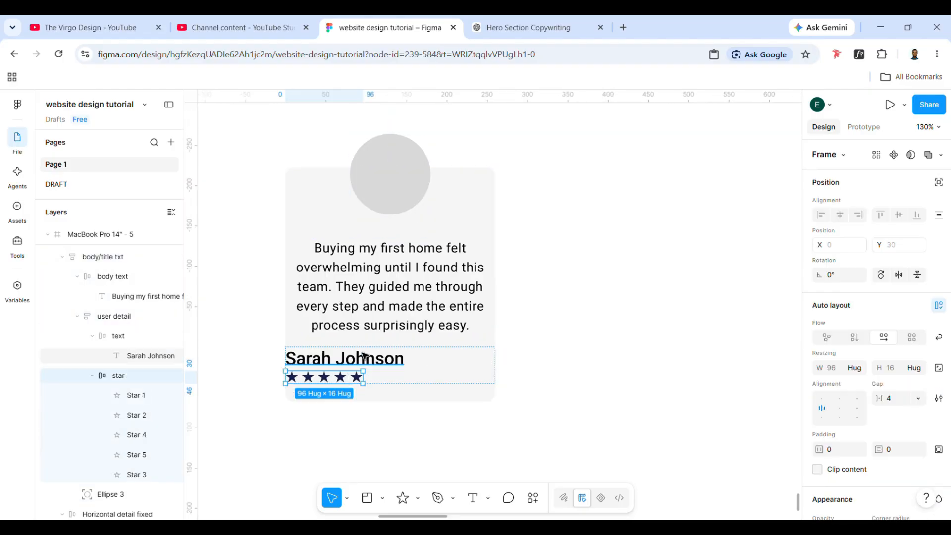
- Set the testimonial card's corner radius to 22
click(456, 379)
click(479, 305)
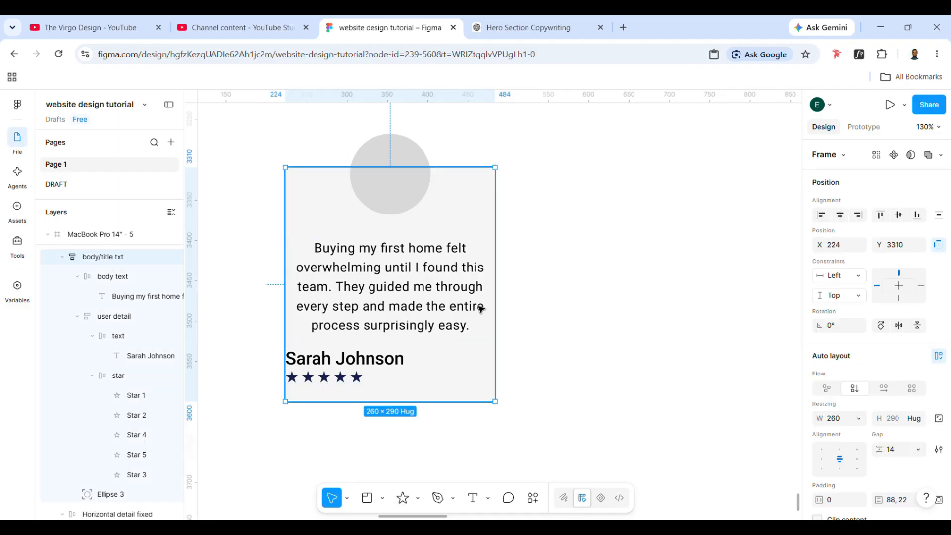
scroll(878, 493, down, 5)
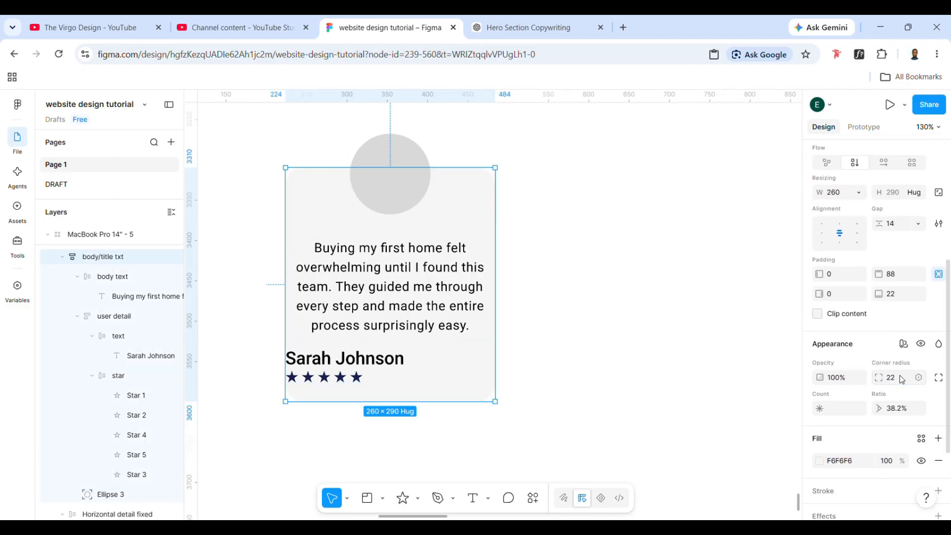
click(660, 246)
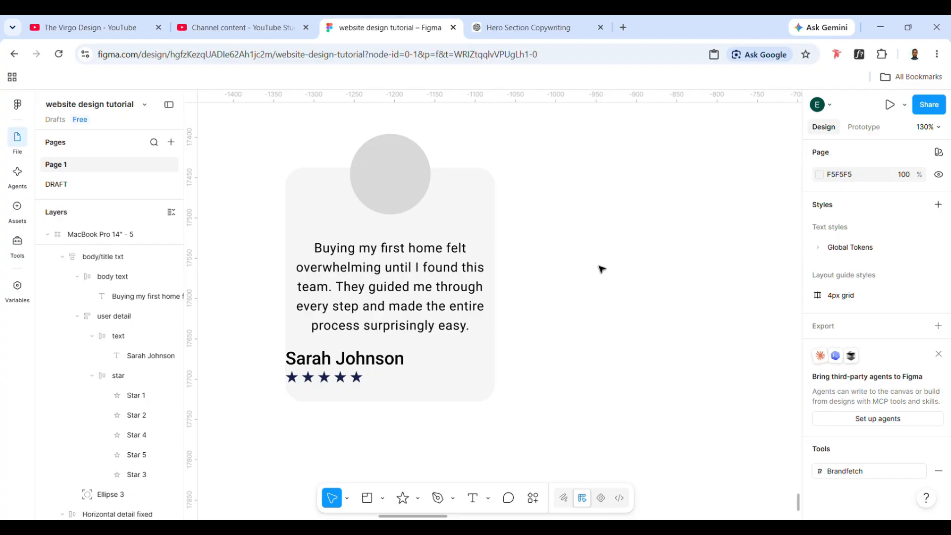
- Set the testimonial card's left and right padding to 10 each
click(496, 285)
scroll(841, 479, down, 1)
click(840, 477)
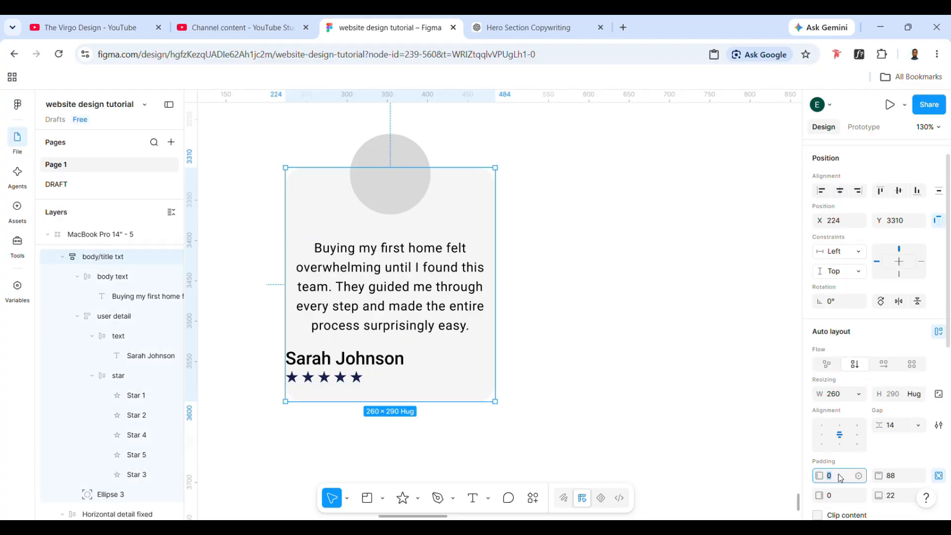
click(842, 495)
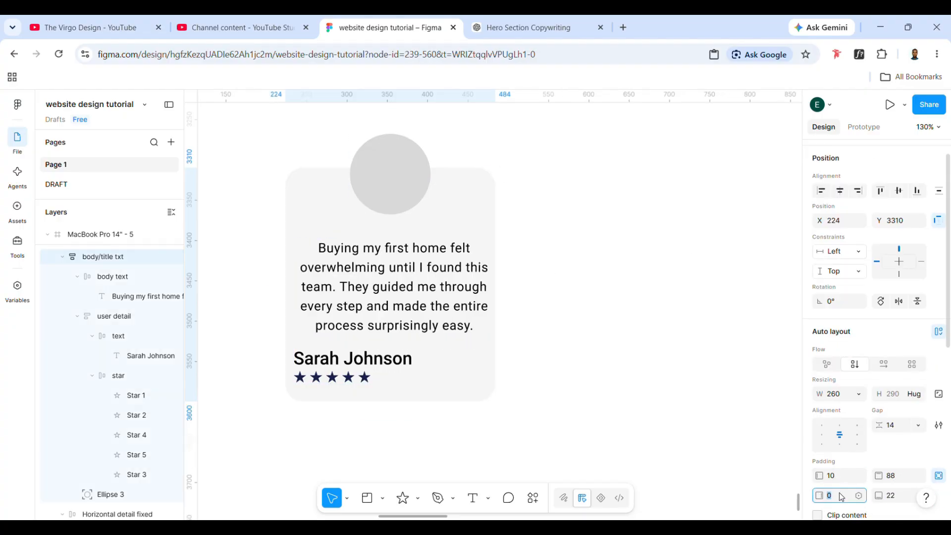
text(10)
key(Return)
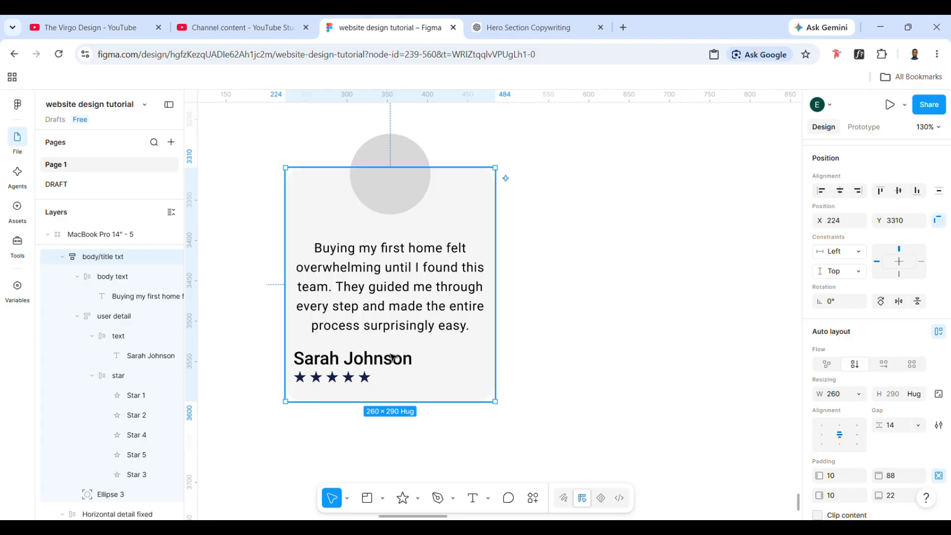
click(371, 374)
click(374, 318)
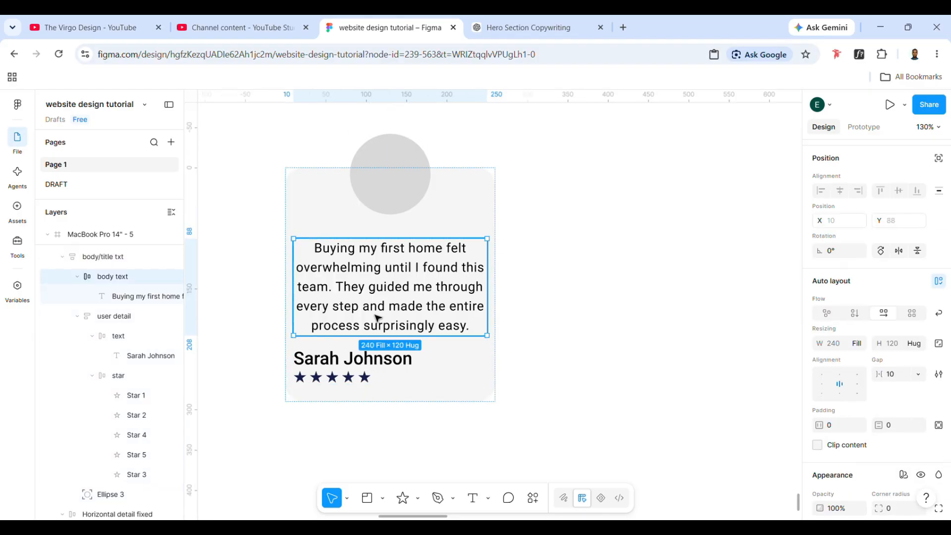
click(395, 362)
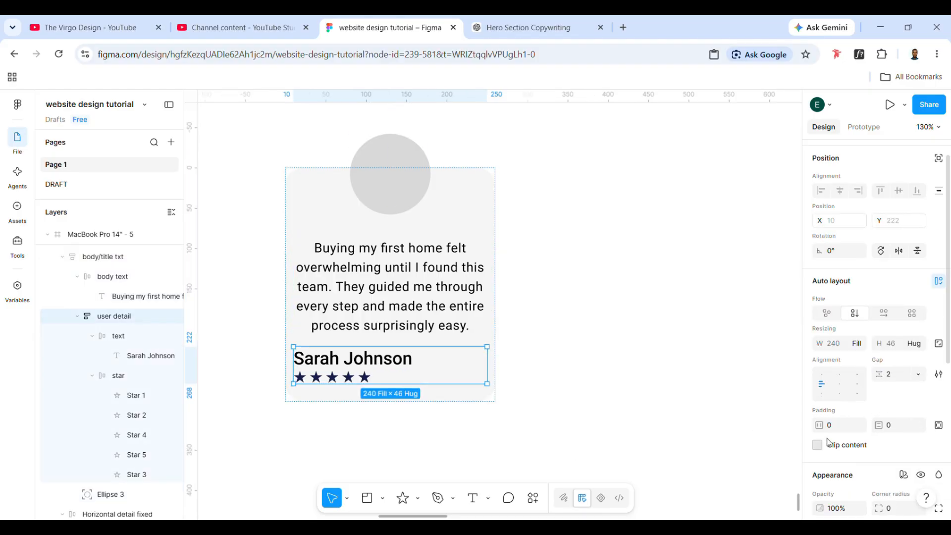
click(488, 252)
click(629, 279)
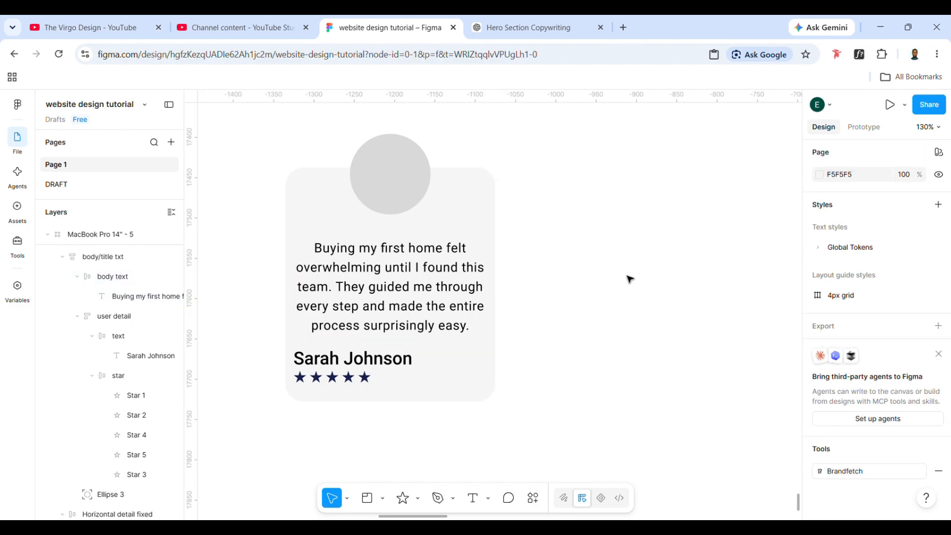
- Change the testimonial card's fill colour to FEFEFE
click(491, 206)
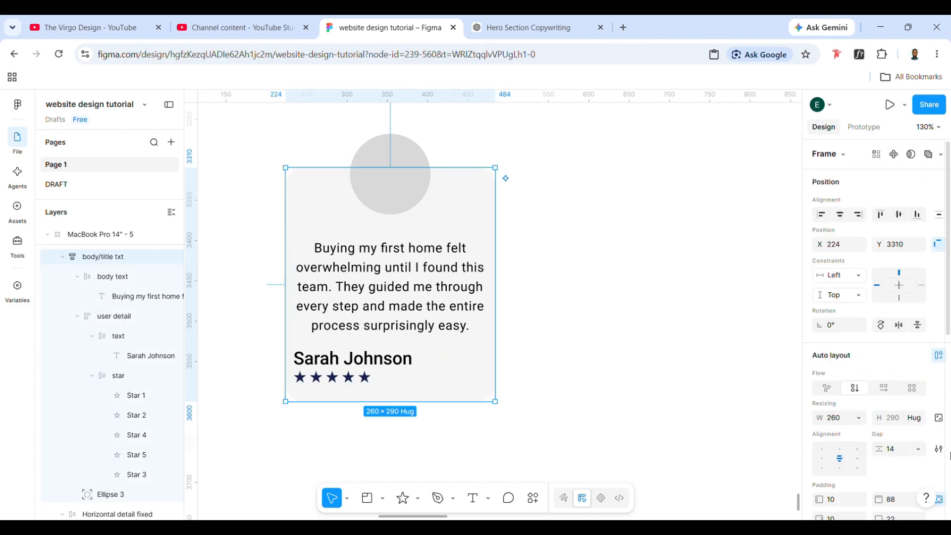
scroll(914, 441, down, 5)
click(842, 428)
text(fefe)
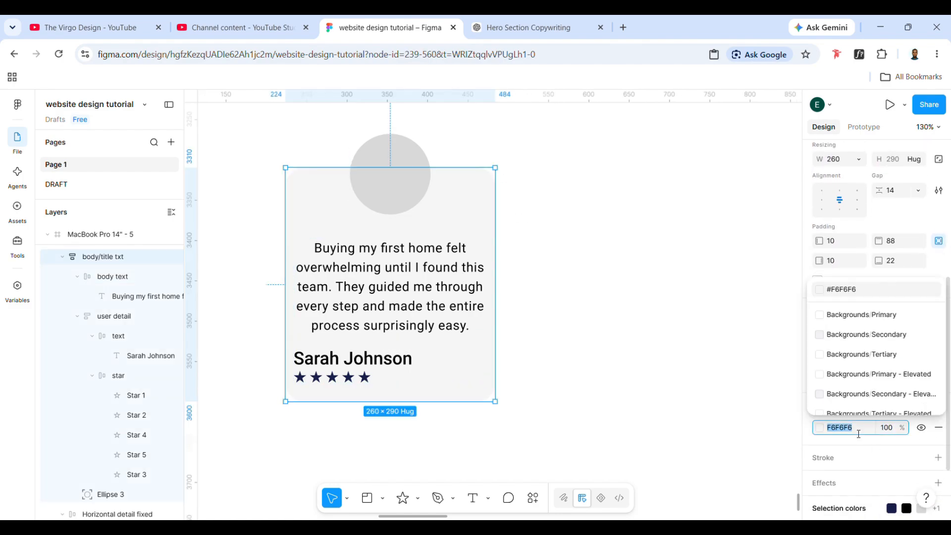
text(fe)
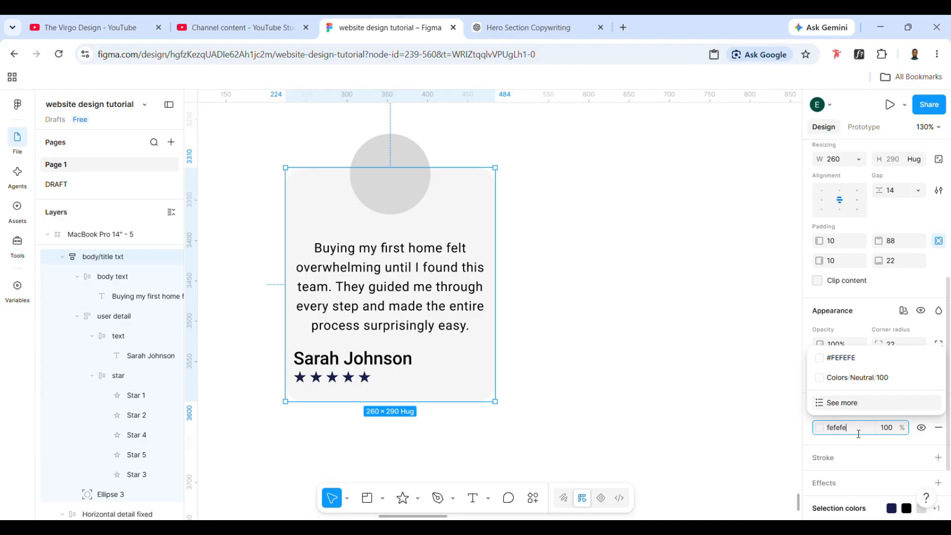
click(849, 401)
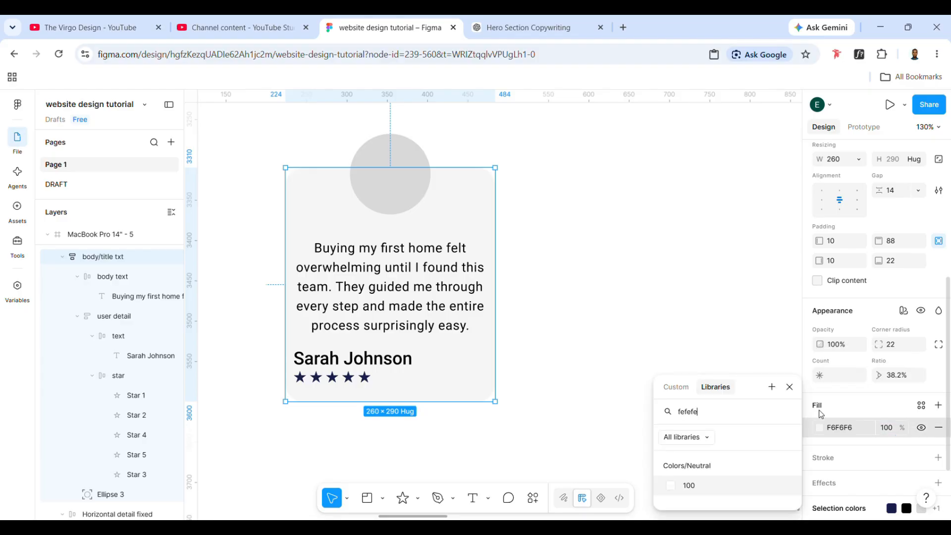
click(842, 435)
text(fefewfe)
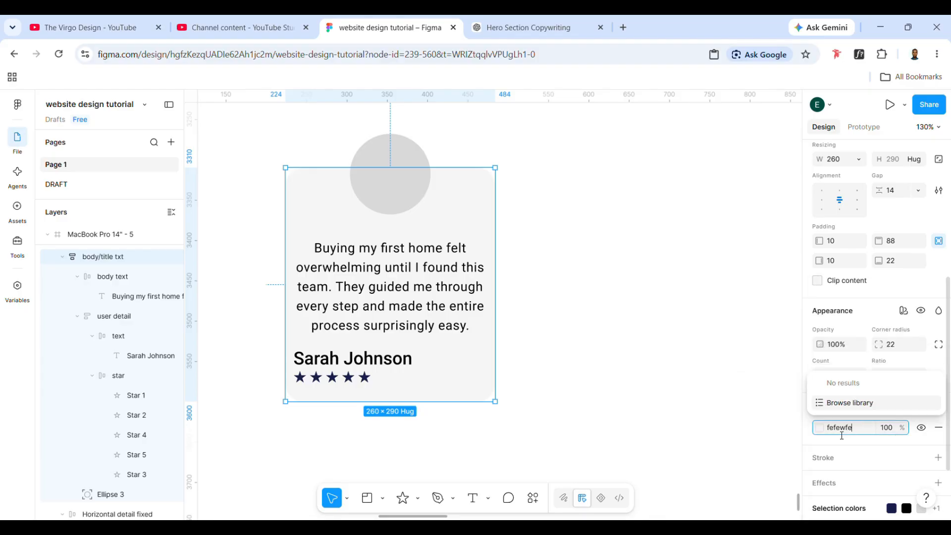
key(BackSpace)
key(BackSpace)
key(BackSpace)
text(f)
key(Return)
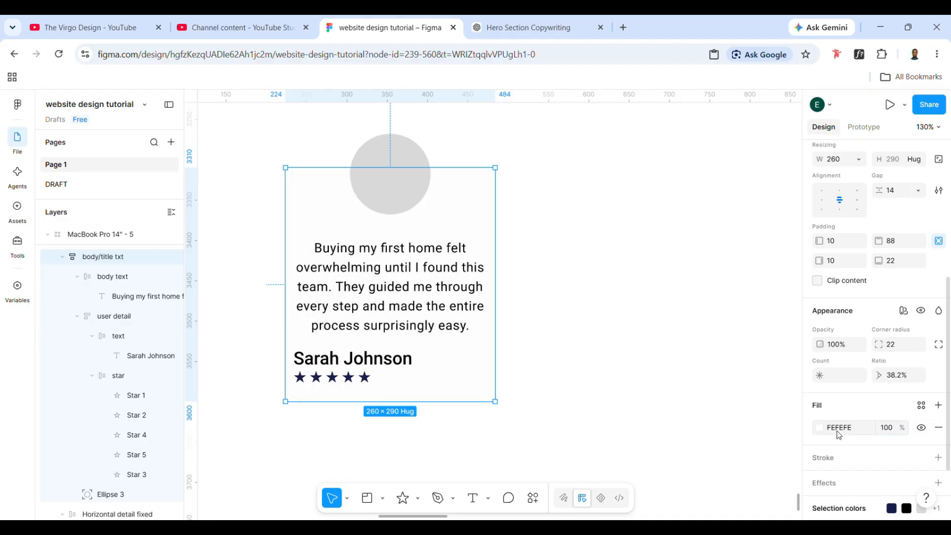
click(728, 377)
- Apply the Simple Design System effect style Drop Shadow 400 to the testimonial card
click(493, 344)
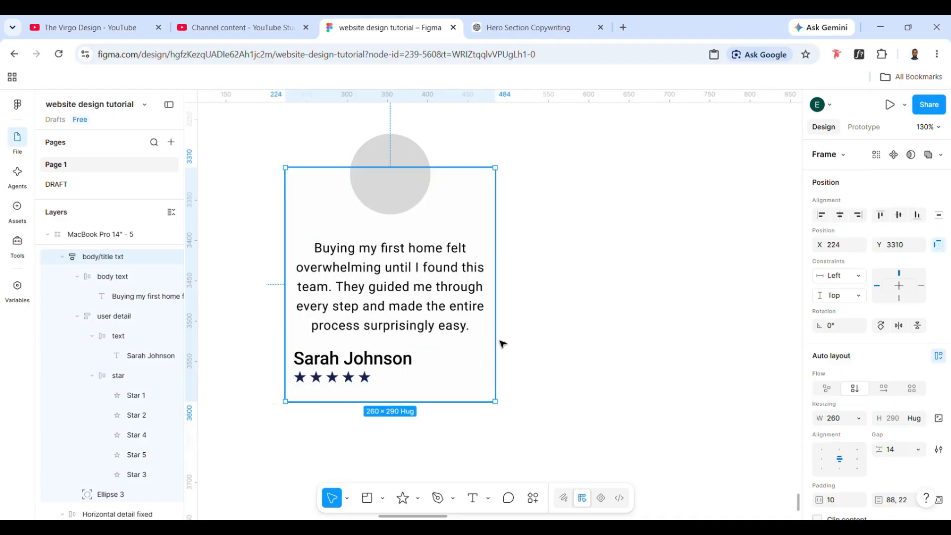
scroll(914, 387, down, 3)
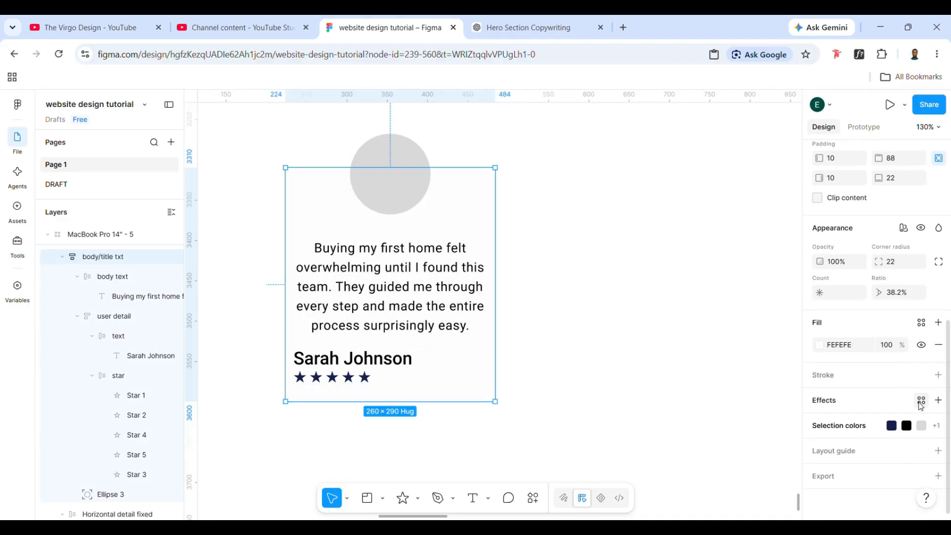
click(922, 401)
scroll(743, 429, down, 5)
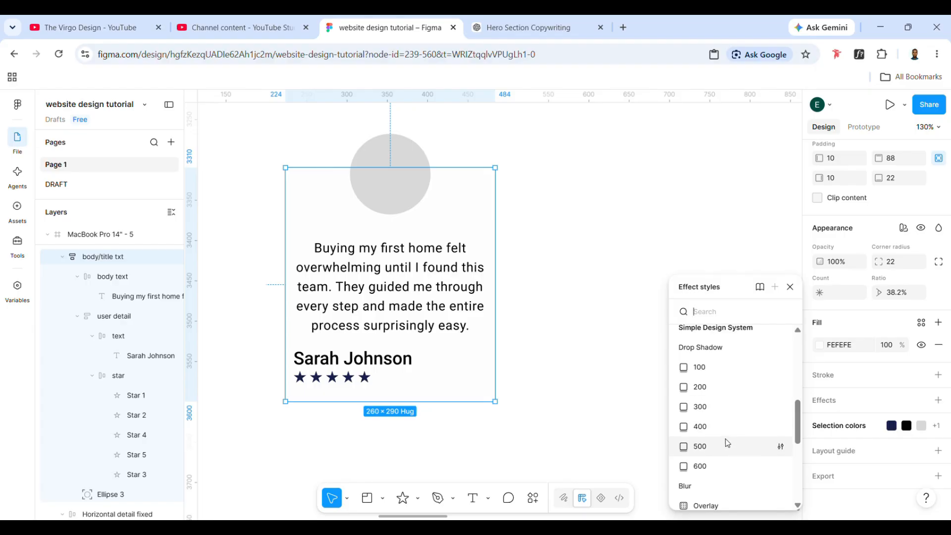
click(716, 426)
click(585, 331)
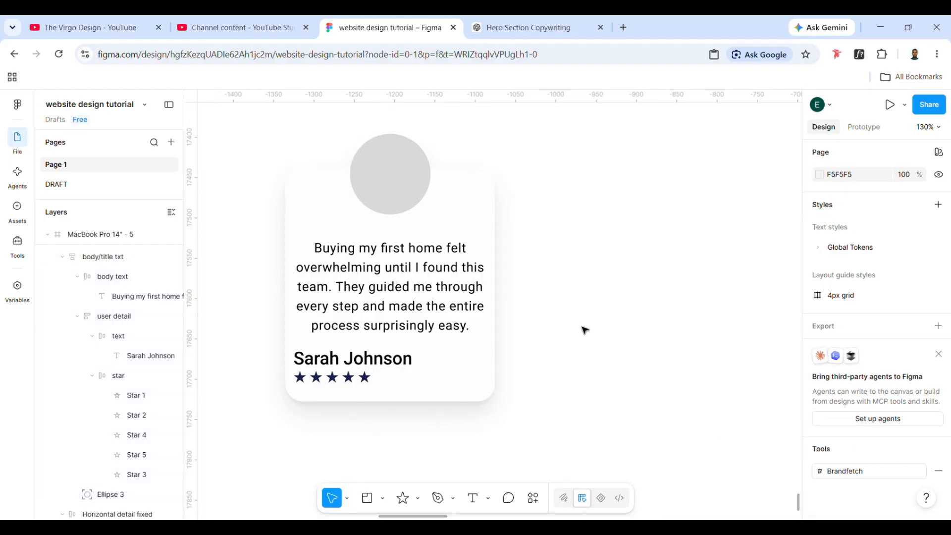
click(490, 285)
click(647, 333)
scroll(647, 334, down, 5)
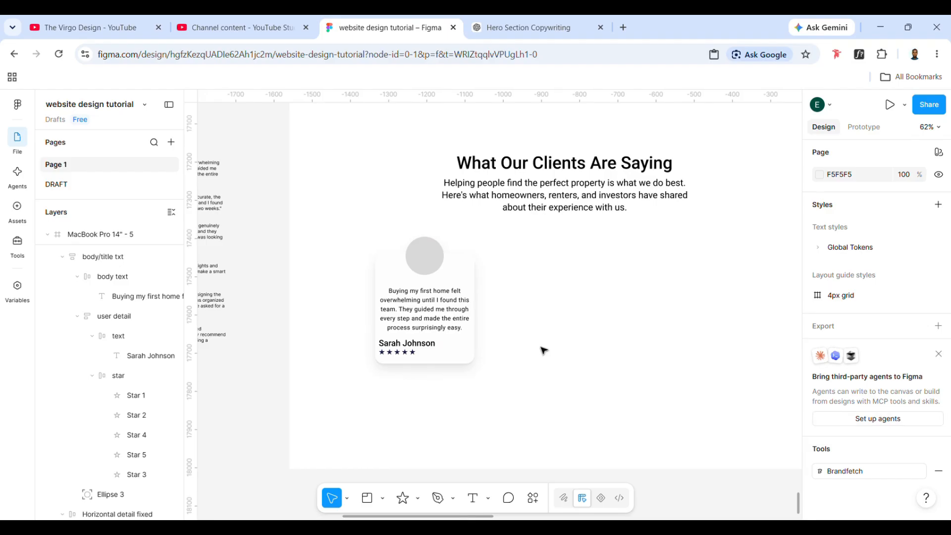
- Change the testimonial card's effect style to Drop Shadow 300
click(460, 347)
scroll(873, 435, down, 5)
scroll(886, 465, down, 4)
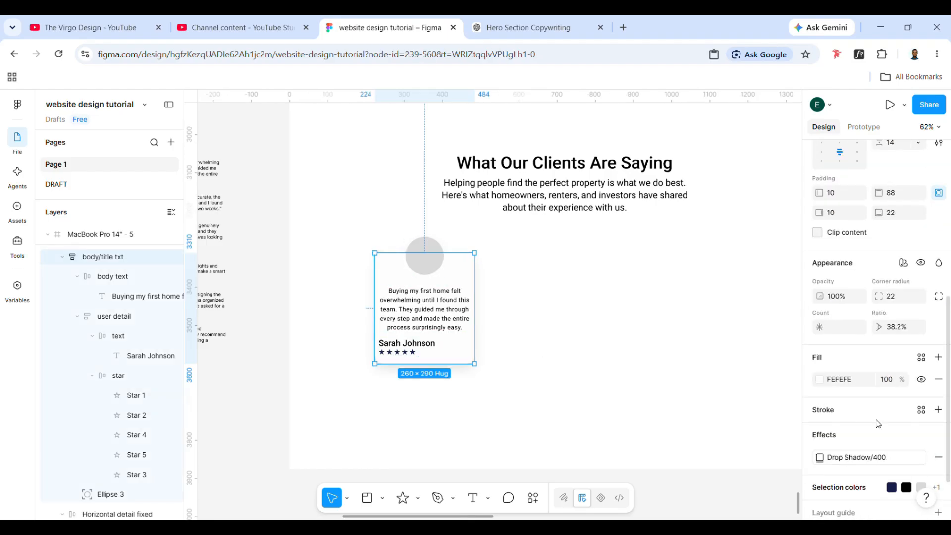
click(880, 425)
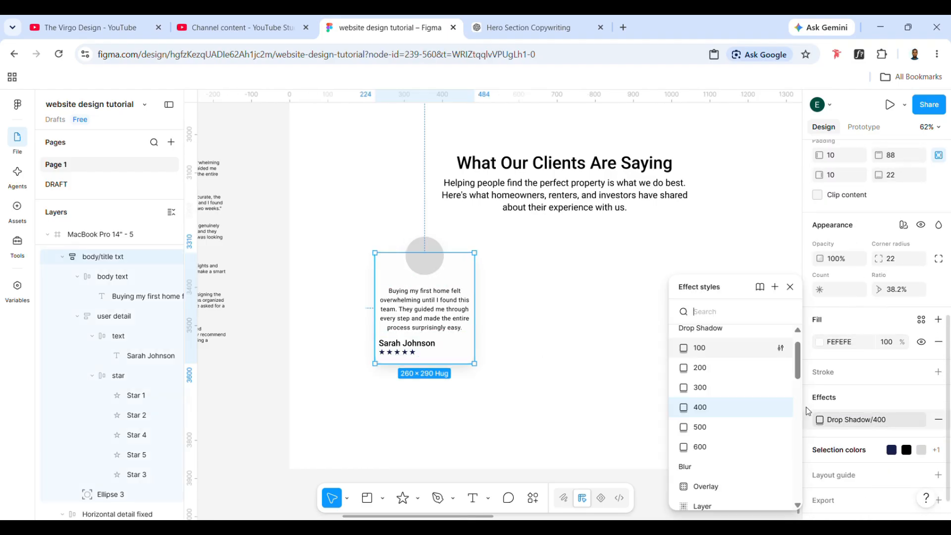
click(748, 392)
click(605, 351)
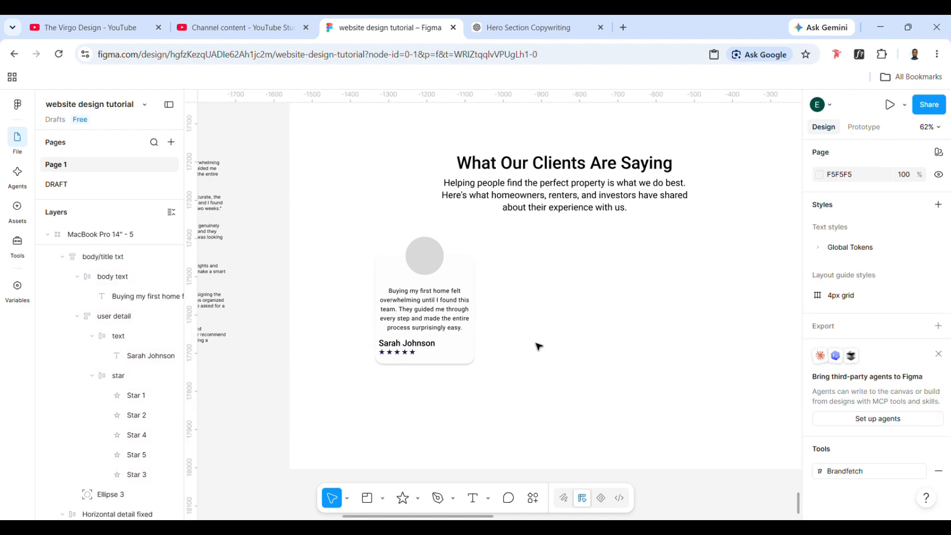
- Turn the testimonial card into a component and move it out of the page frame, below the draft testimonial texts
ctrl+click(431, 253)
click(442, 297)
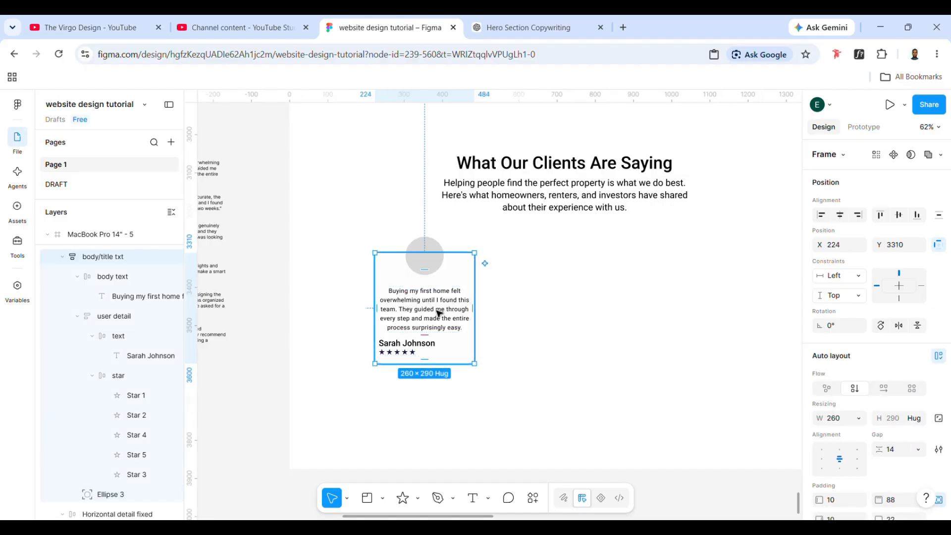
click(527, 370)
click(456, 308)
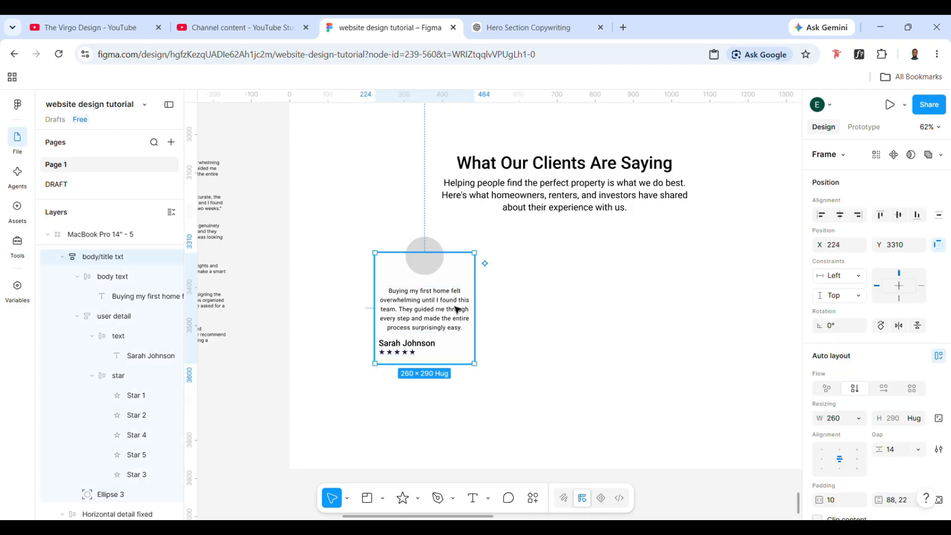
key(ctrl+alt+k)
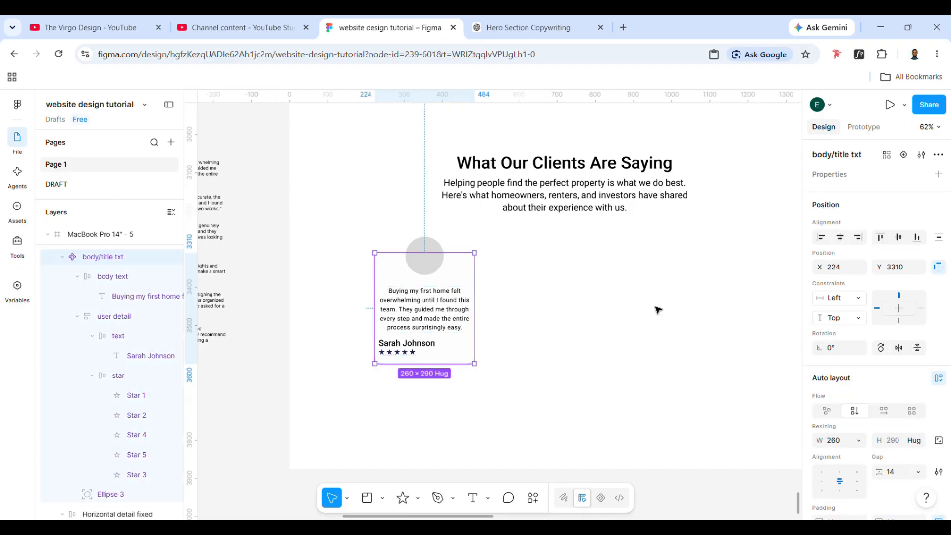
scroll(534, 320, left, 2)
drag(534, 320, 292, 447)
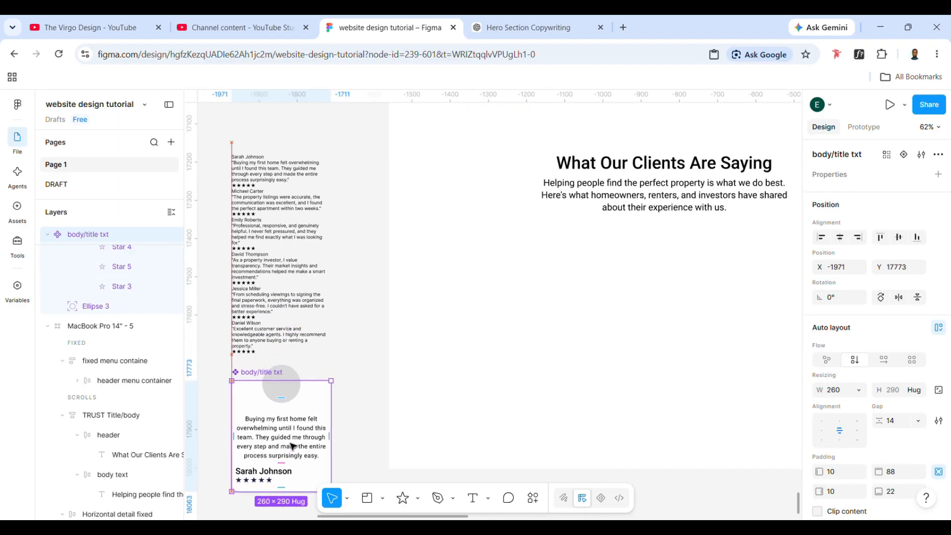
- Rename the testimonial card component to "quote card"
double_click(93, 235)
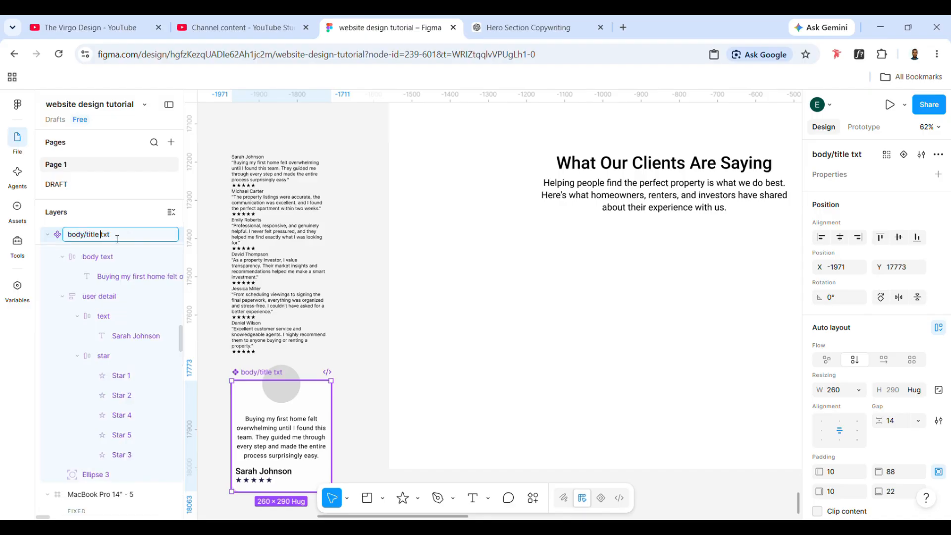
scroll(110, 234, up, 2)
drag(117, 297, 63, 301)
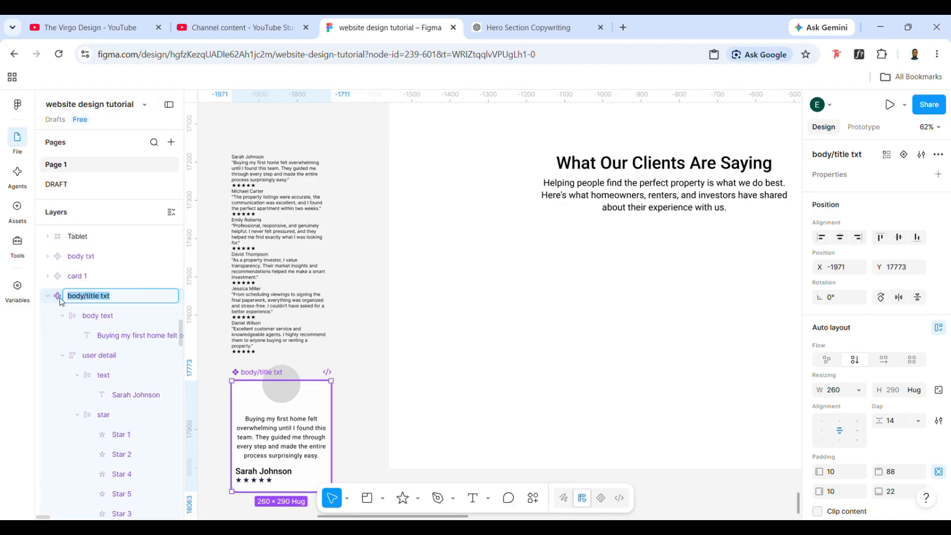
text(quote card)
click(374, 378)
- Paste an instance of the quote card component into the page frame, below and beside the section heading at X 90, Y 3448
click(248, 373)
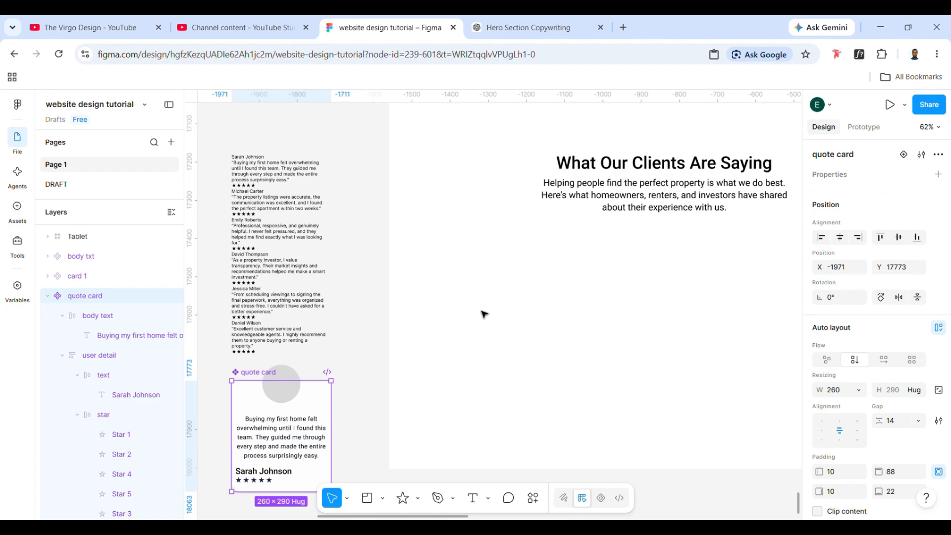
click(557, 229)
click(576, 202)
key(ctrl+v)
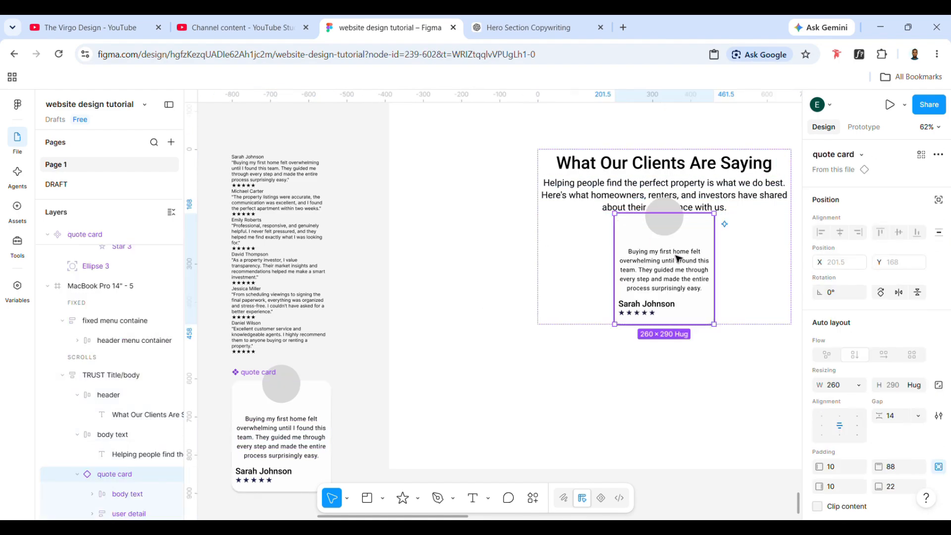
drag(675, 255, 477, 354)
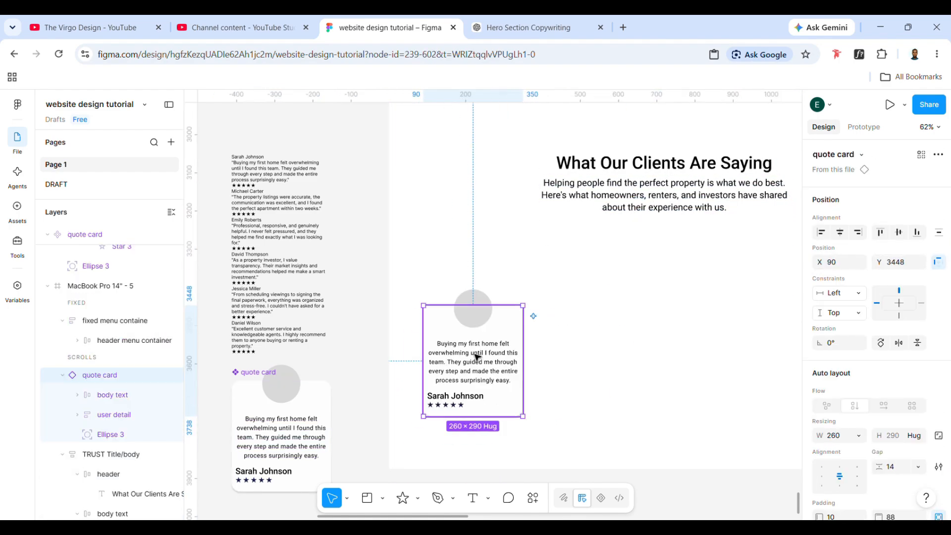
- Show the layout guides and align the quote card instance with the first column at X 200, Y 3333
scroll(477, 342, right, 2)
key(shift+g)
scroll(477, 341, right, 1)
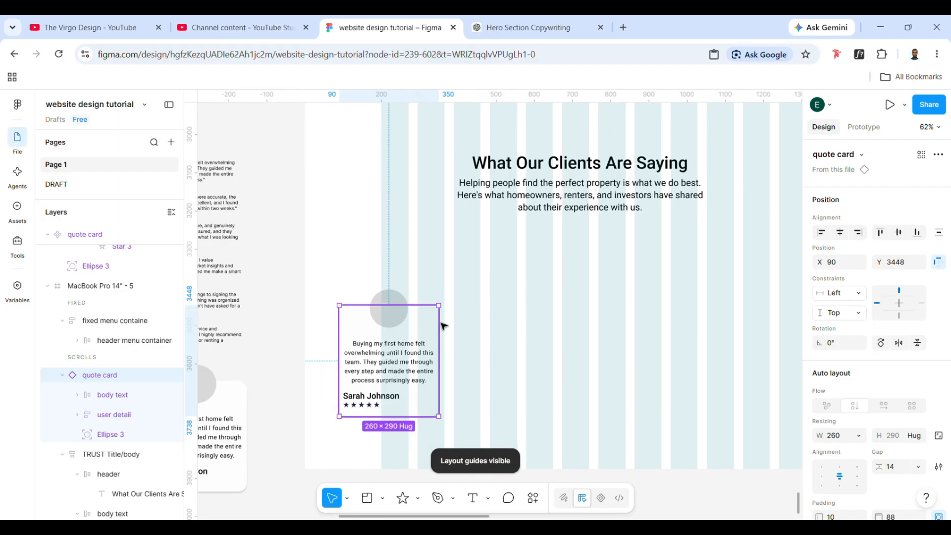
drag(417, 344, 459, 299)
click(529, 304)
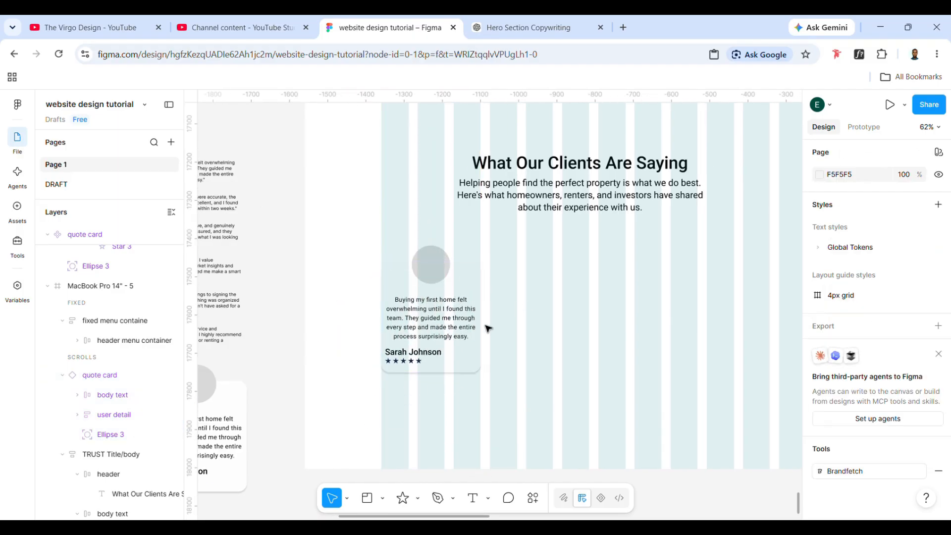
click(474, 328)
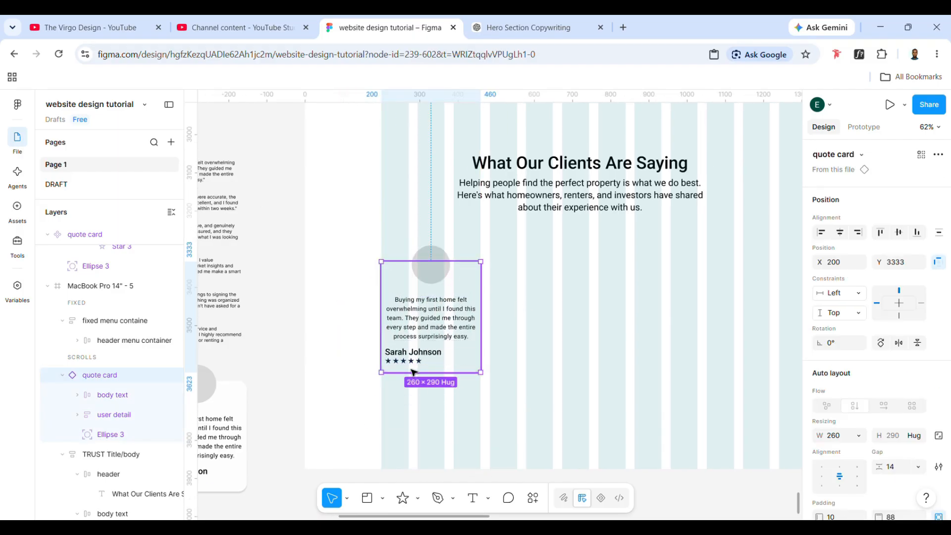
- Wrap the quote card instance in an auto layout frame and name the frame "quote section"
key(shift+a)
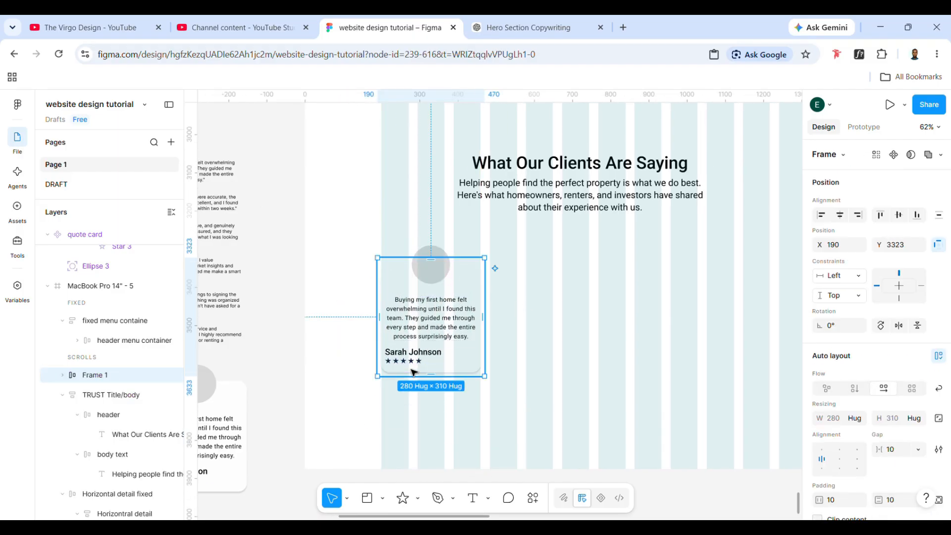
double_click(111, 379)
text(ote section)
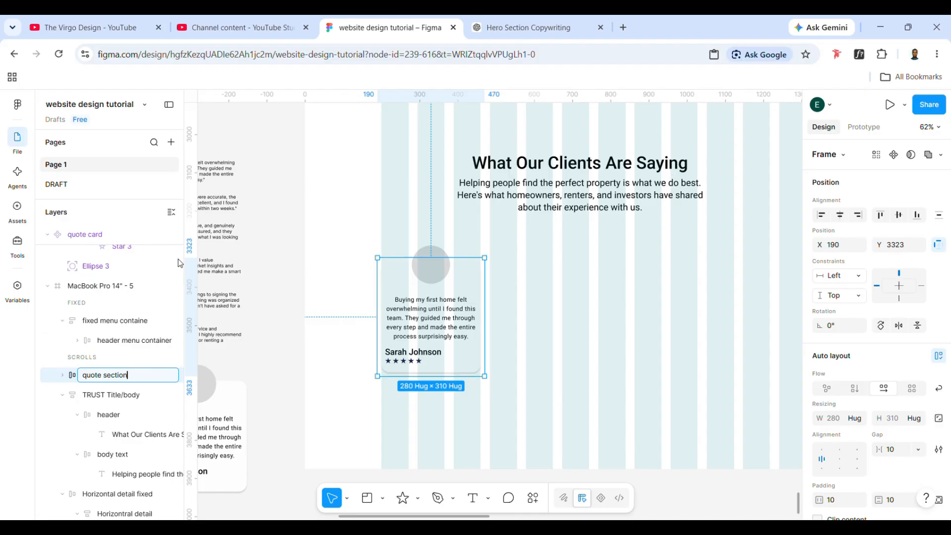
- Duplicate the quote card inside the quote section to make a row of five cards
click(430, 323)
key(ctrl+d)
key(ctrl+d)
key(ctrl+d)
key(ctrl+d)
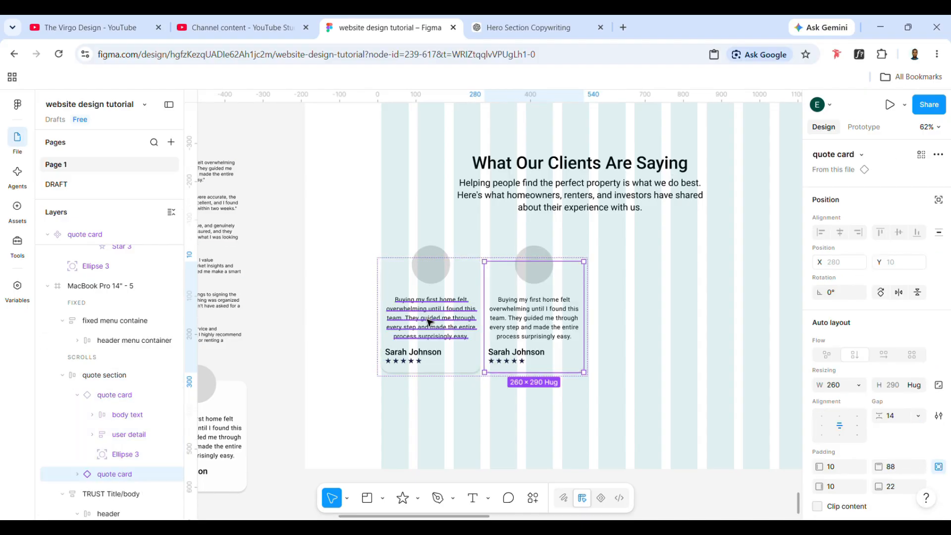
scroll(430, 322, right, 4)
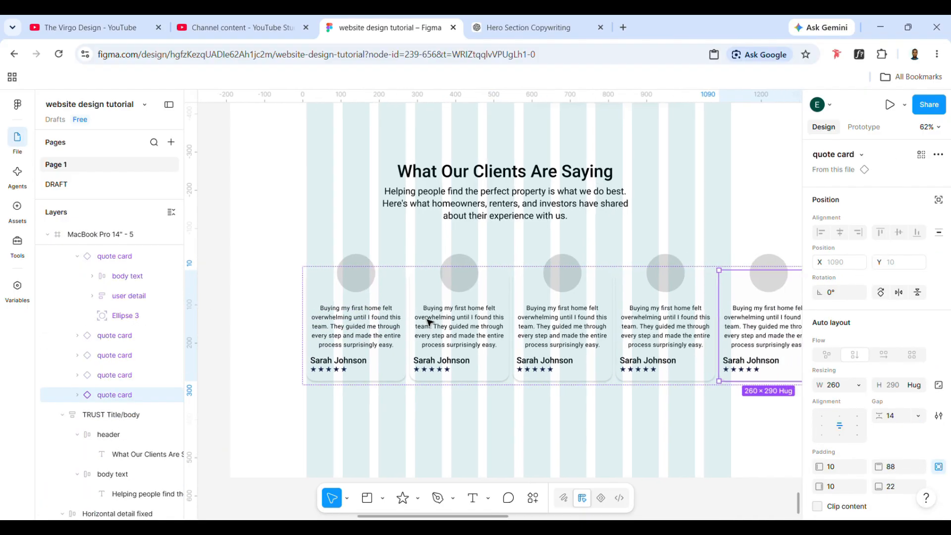
click(574, 427)
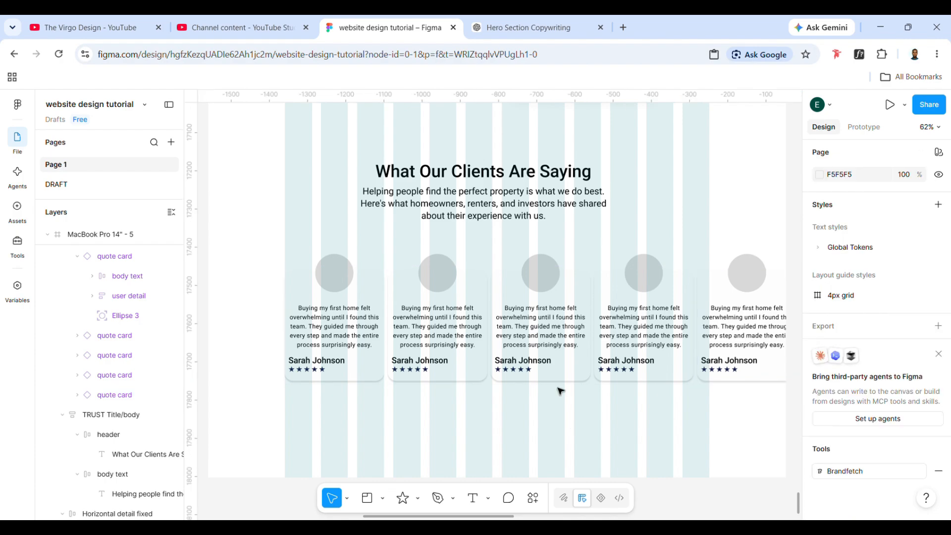
- Move the quote section to X 200, Y 3320 and duplicate a card in it to make six
click(548, 364)
drag(543, 347, 545, 346)
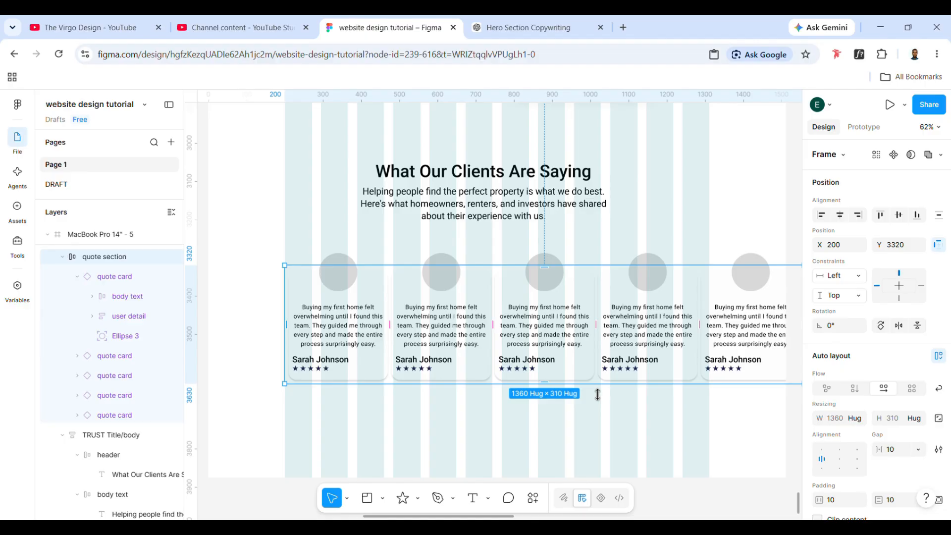
click(450, 337)
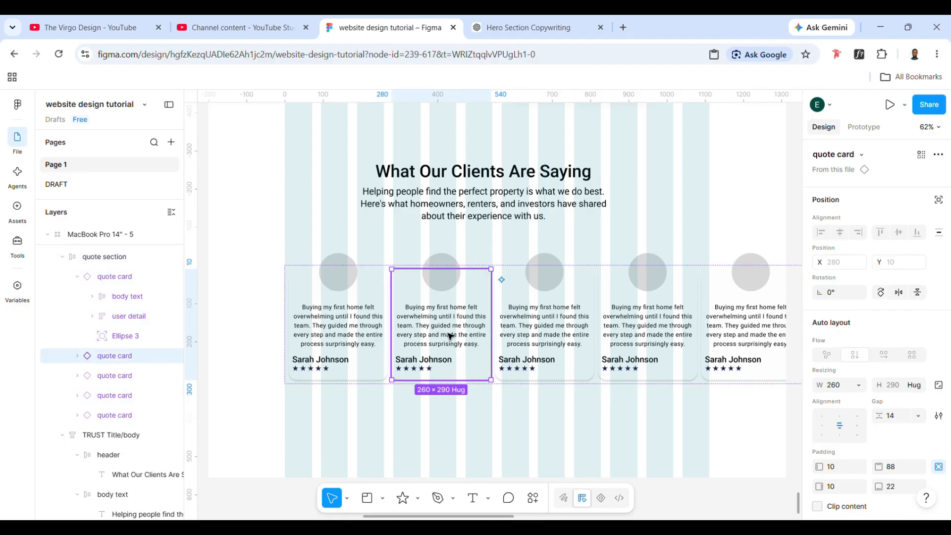
key(Tab)
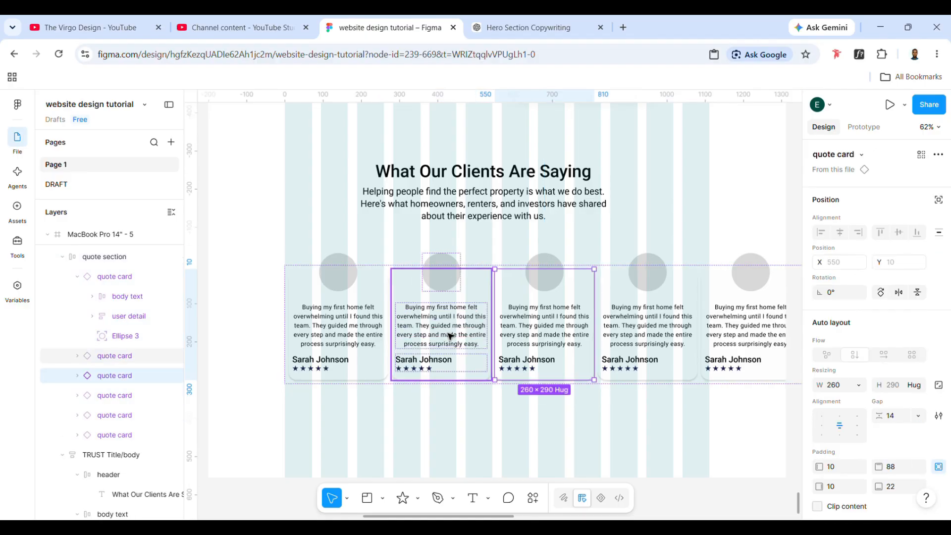
scroll(351, 400, right, 3)
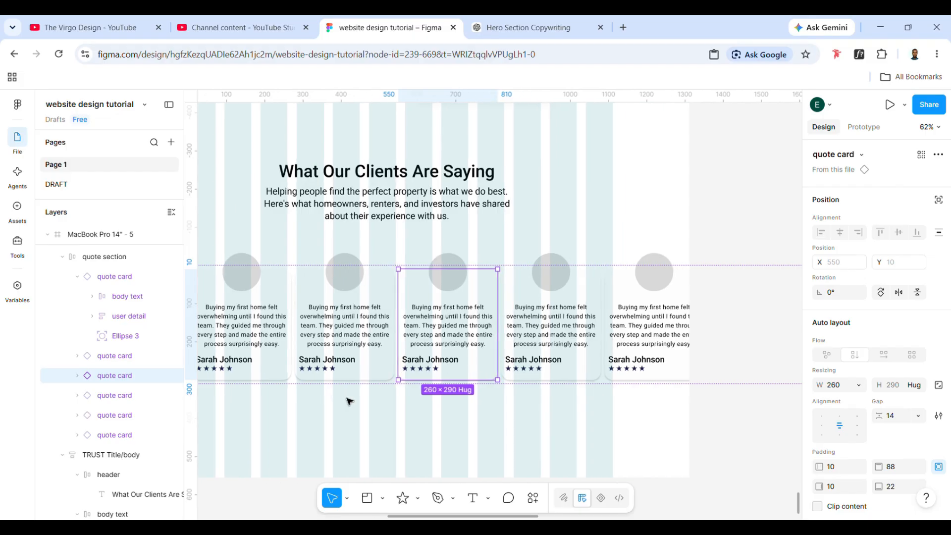
- Move the quote section out of the page frame onto the empty canvas beside it
click(521, 433)
click(480, 343)
scroll(481, 343, right, 1)
scroll(480, 344, down, 3)
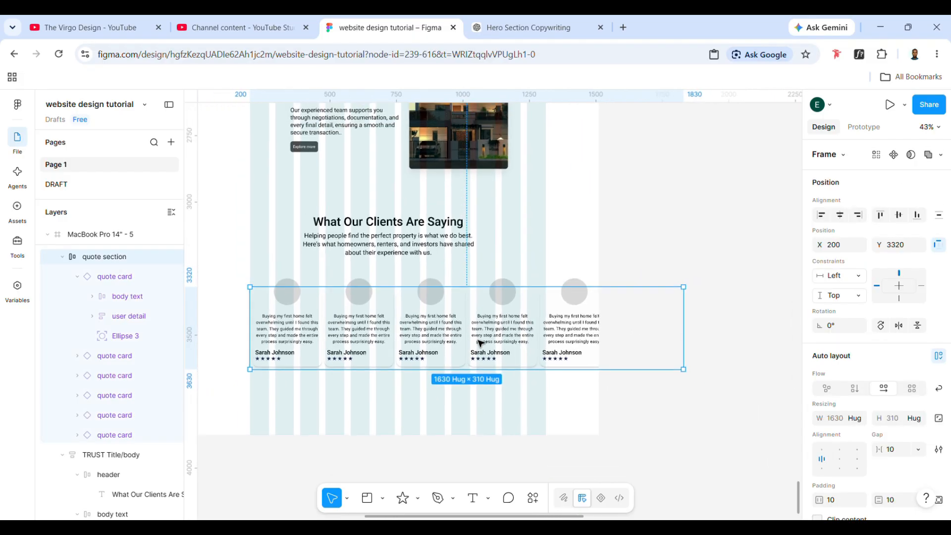
scroll(479, 343, left, 2)
drag(448, 345, 810, 348)
scroll(726, 325, right, 10)
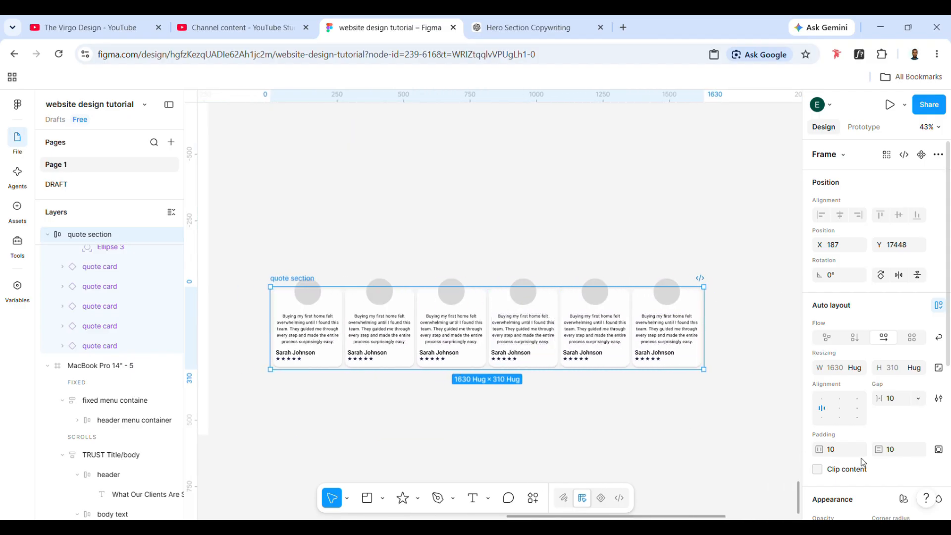
- Set the gap between the cards in the quote section to 12
click(898, 403)
text(12)
key(Return)
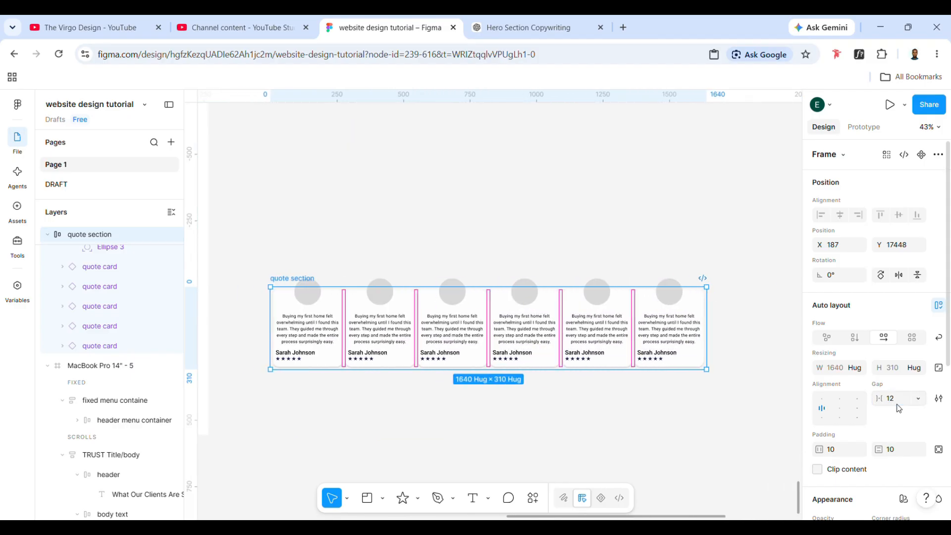
- Select the first card's avatar circle and run the Content Reel plugin
ctrl+click(315, 285)
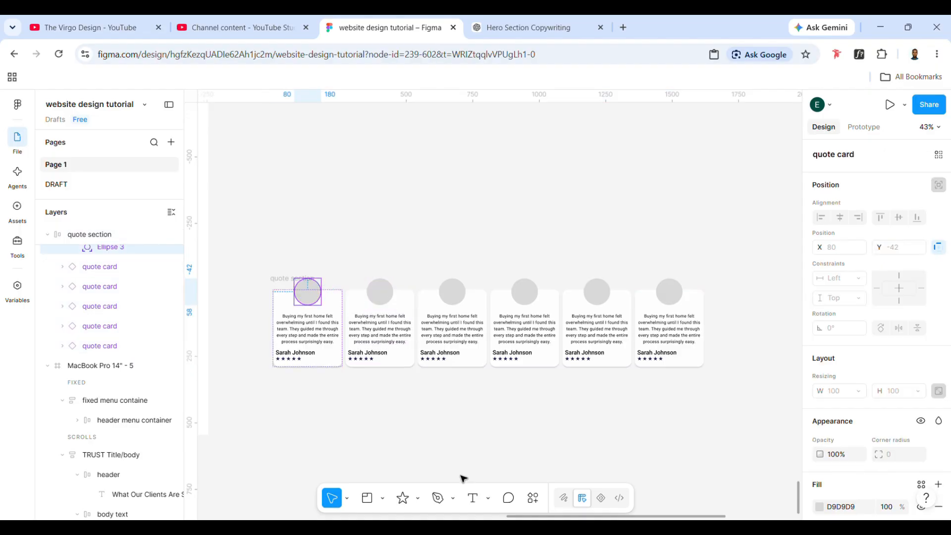
click(530, 501)
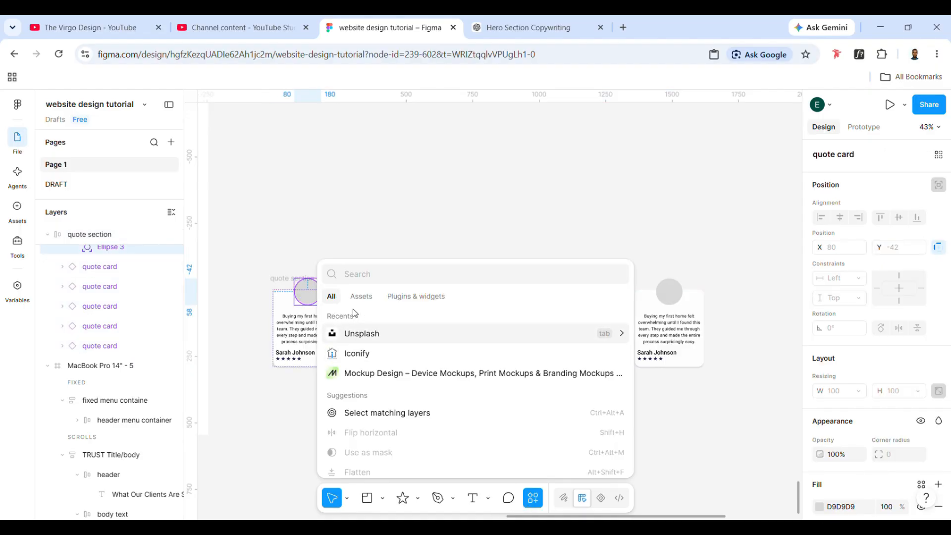
text(ree)
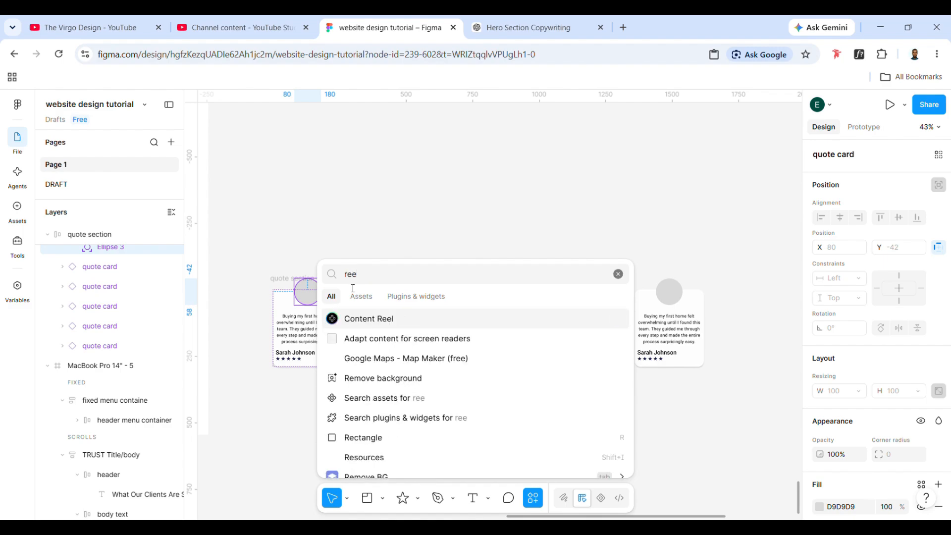
click(357, 318)
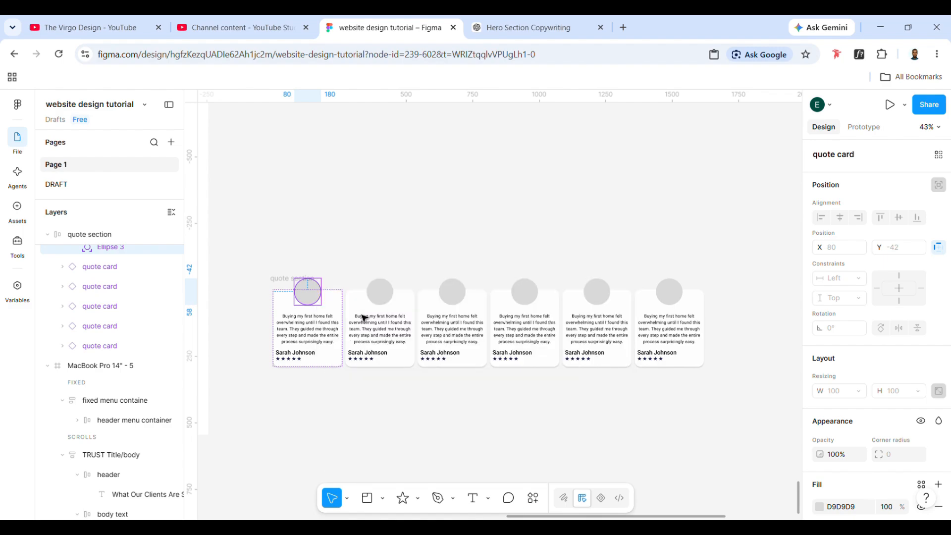
- Add the avatar circles of the other five quote cards to the selection
shift+click(380, 290)
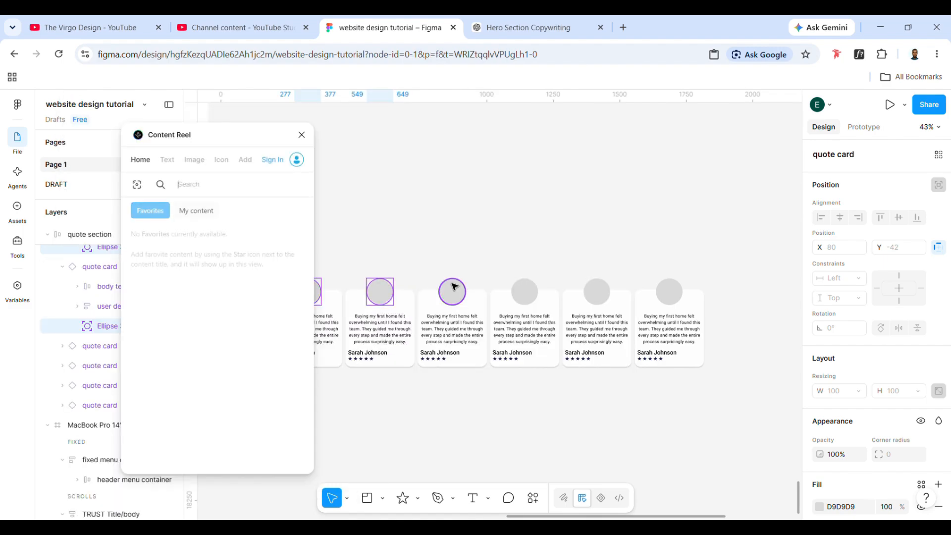
shift+click(452, 290)
shift+click(530, 291)
shift+click(597, 291)
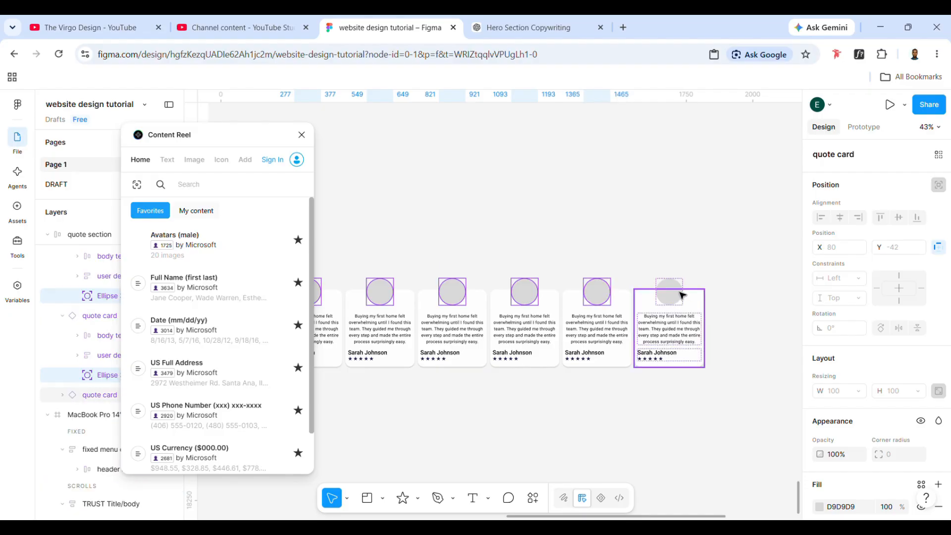
shift+click(674, 289)
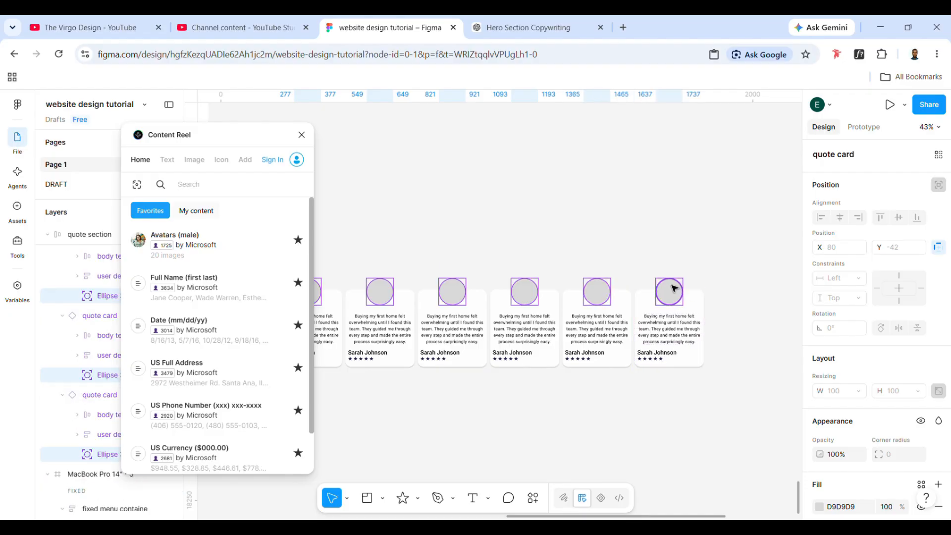
- Fill the six selected avatar circles with images from Content Reel's Photos set and close the plugin
click(195, 160)
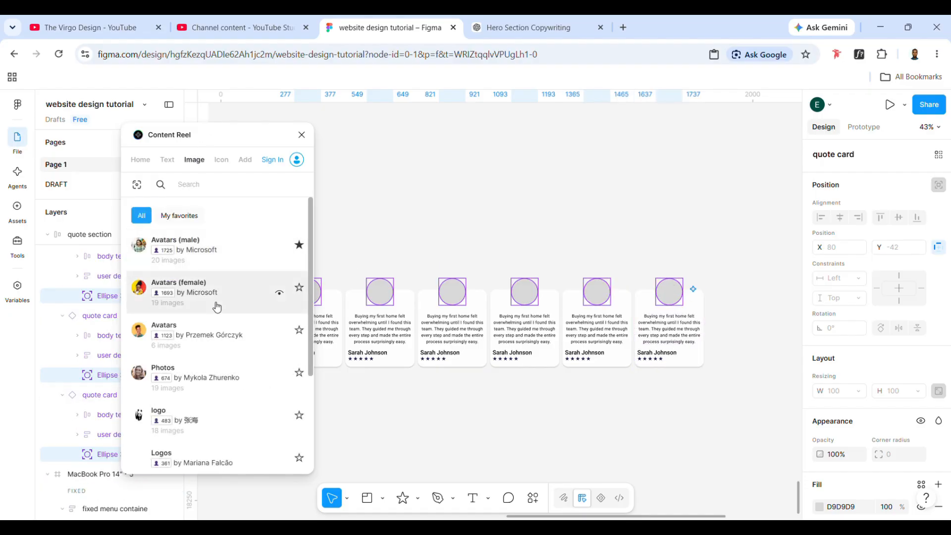
scroll(215, 305, down, 1)
click(207, 366)
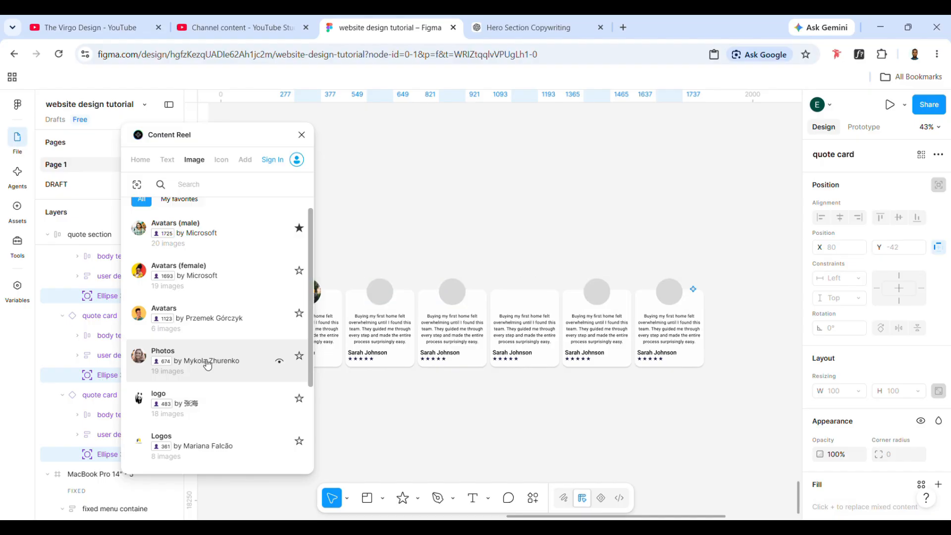
scroll(425, 355, left, 2)
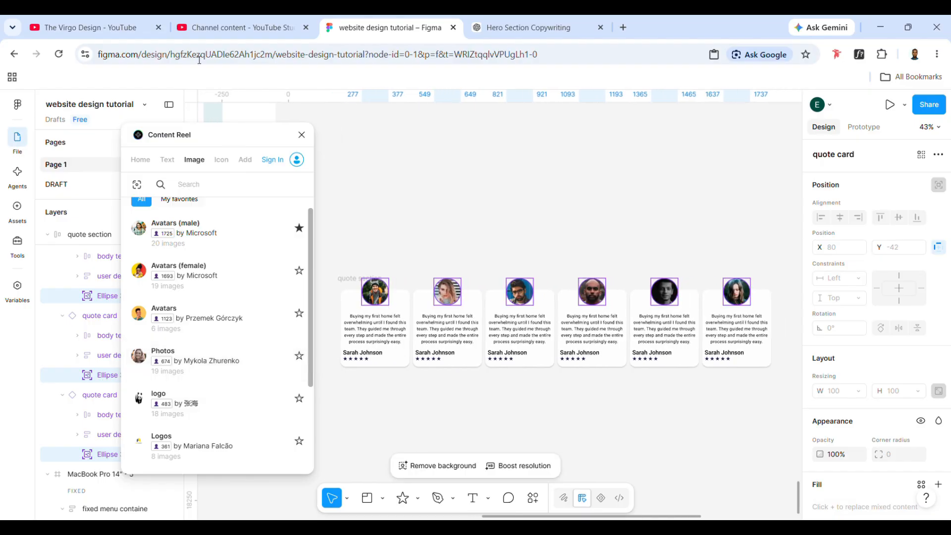
click(302, 135)
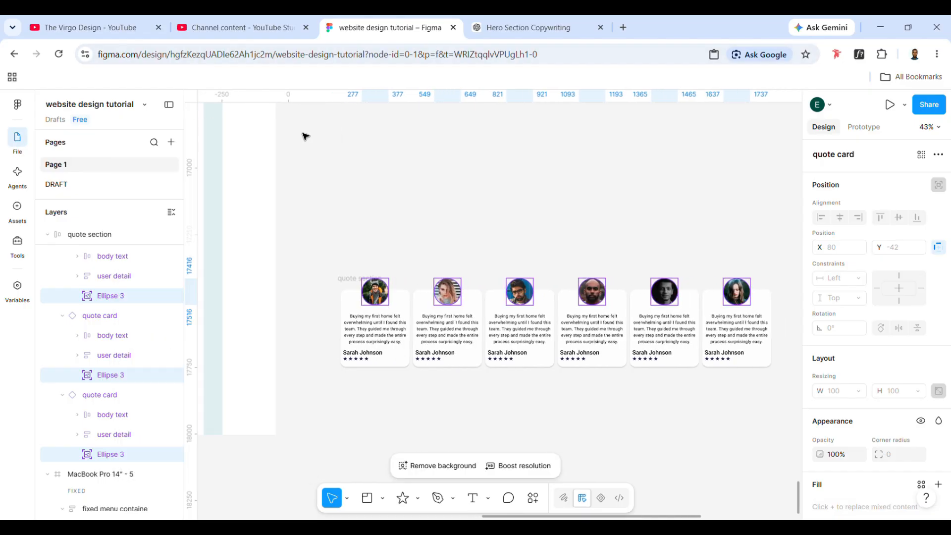
- Run the Content Reel plugin again and select the name texts of the second to sixth quote cards
click(533, 498)
key(Up)
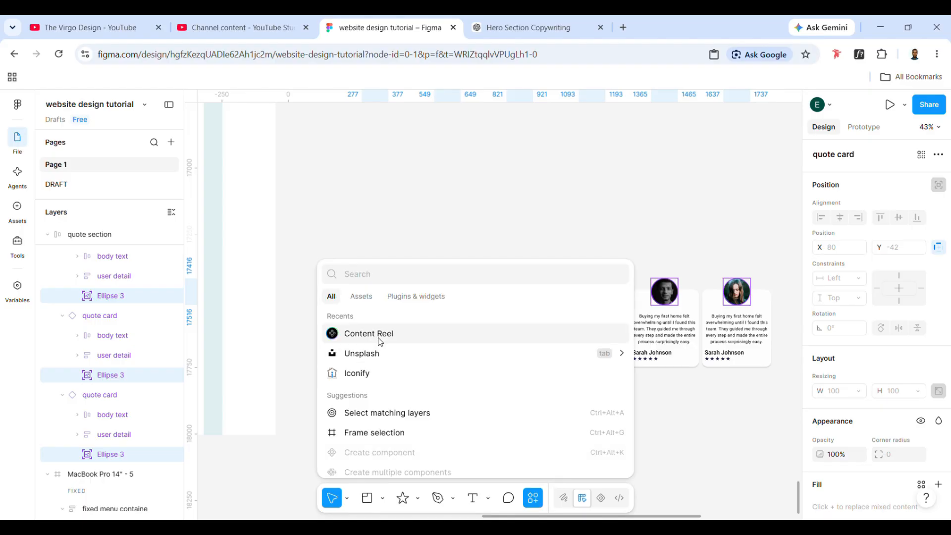
key(Return)
double_click(451, 355)
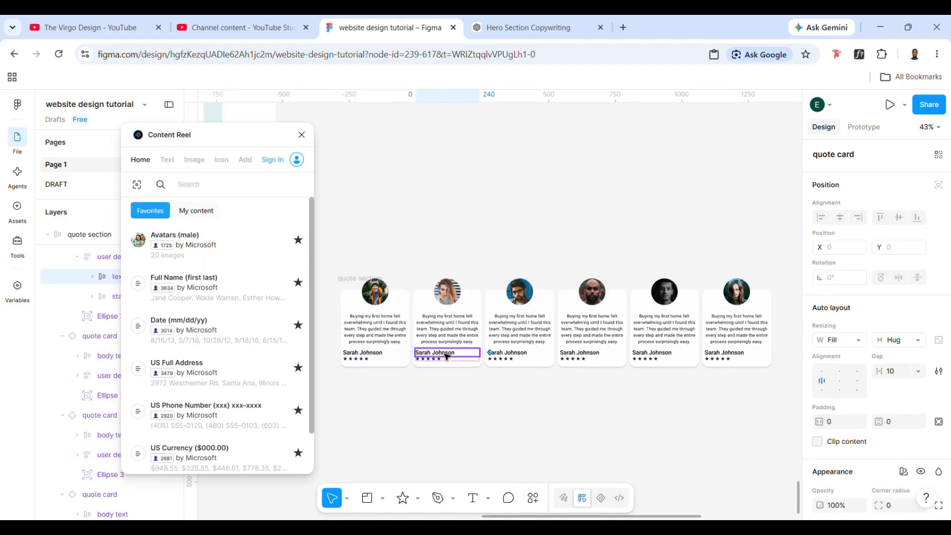
shift+click(518, 354)
shift+click(592, 357)
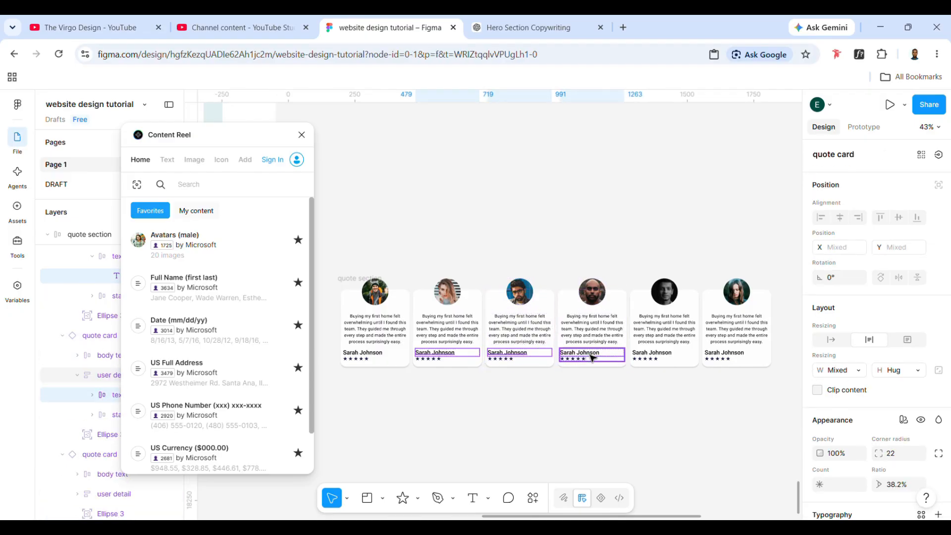
shift+click(661, 358)
shift+click(662, 358)
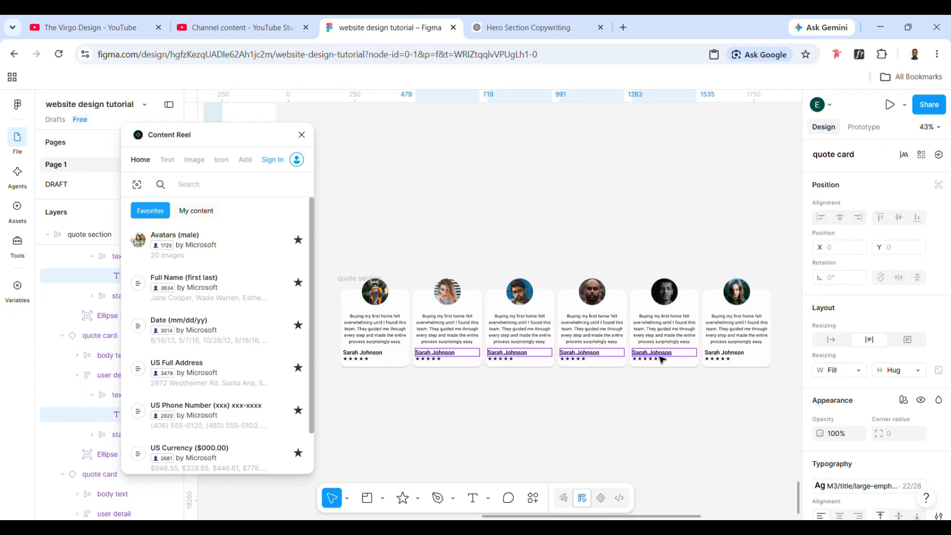
shift+click(728, 357)
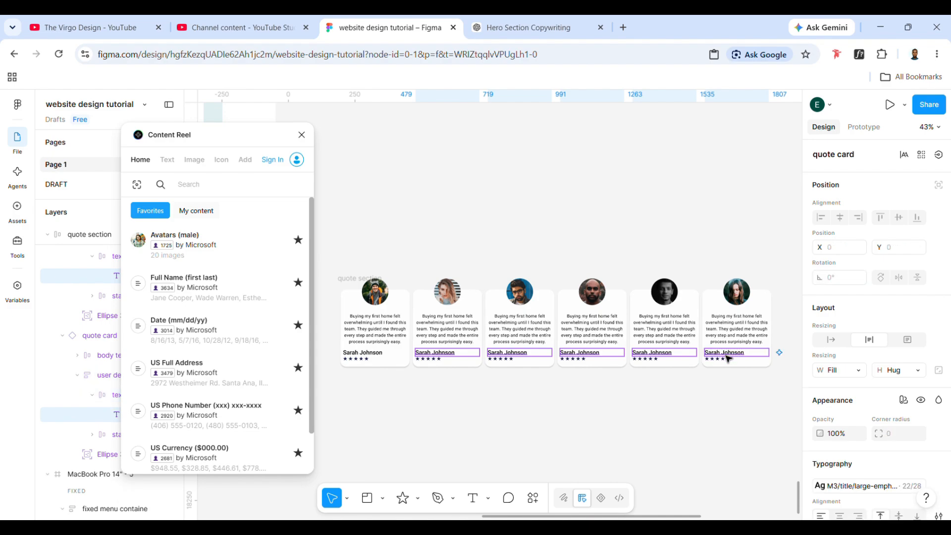
- Replace the selected names with Content Reel's Full Name (first last) text and close the plugin
click(176, 162)
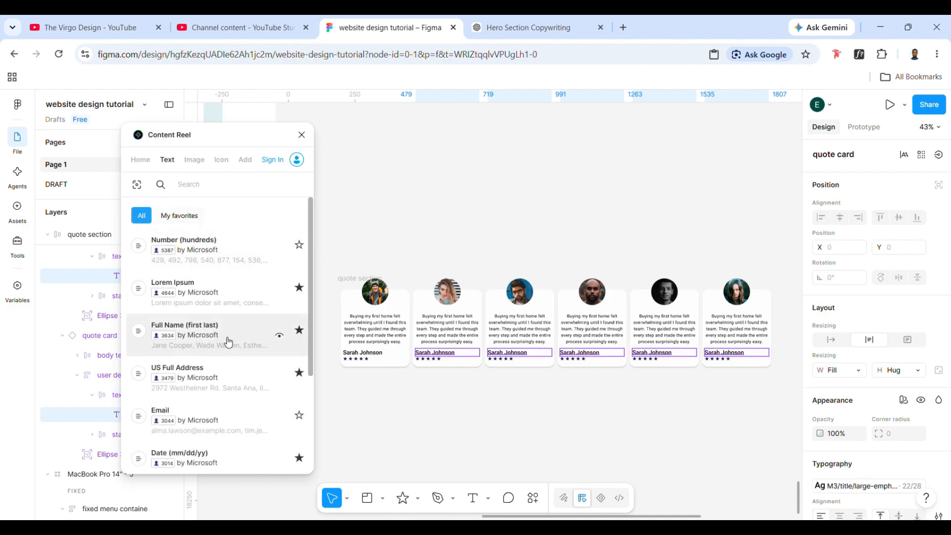
click(241, 337)
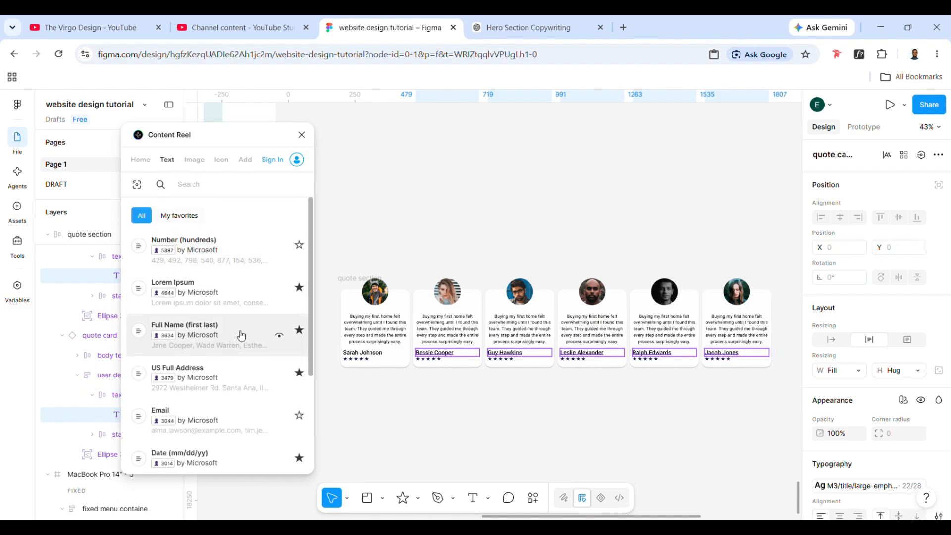
click(462, 394)
click(302, 134)
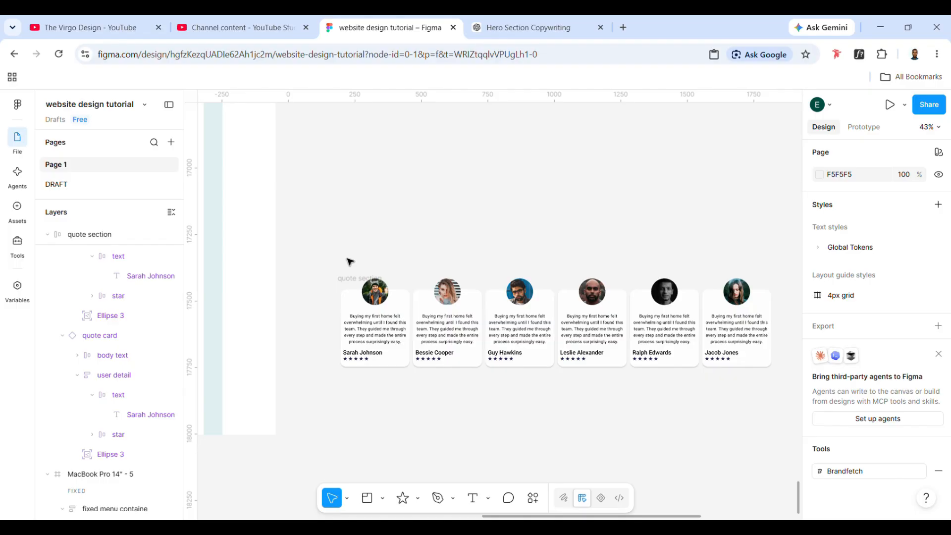
- Move the quote section into the page frame beneath the "What Our Clients Are Saying" text
click(346, 278)
scroll(346, 278, left, 3)
scroll(346, 277, down, 5)
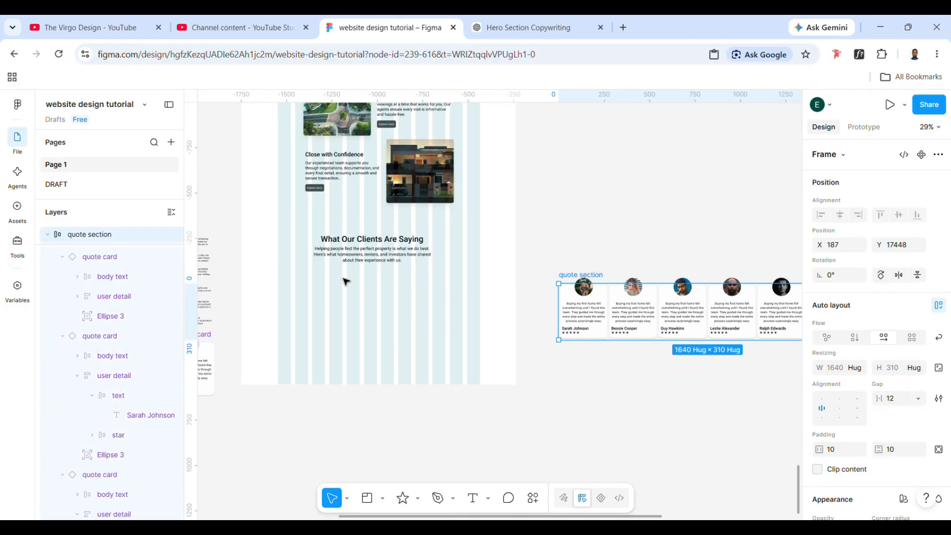
drag(647, 318, 365, 314)
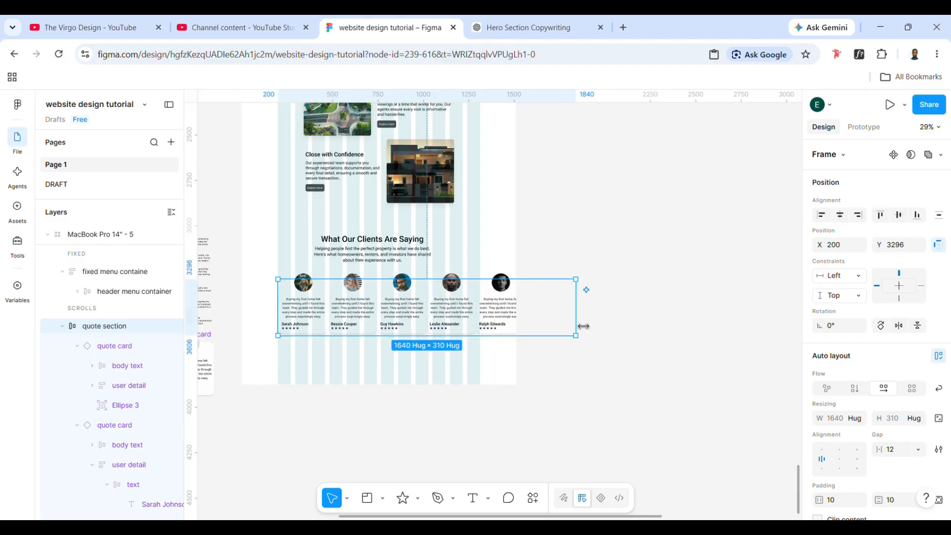
- Narrow the quote section to a width of 1111 and clip its content
drag(583, 326, 489, 336)
scroll(852, 483, down, 2)
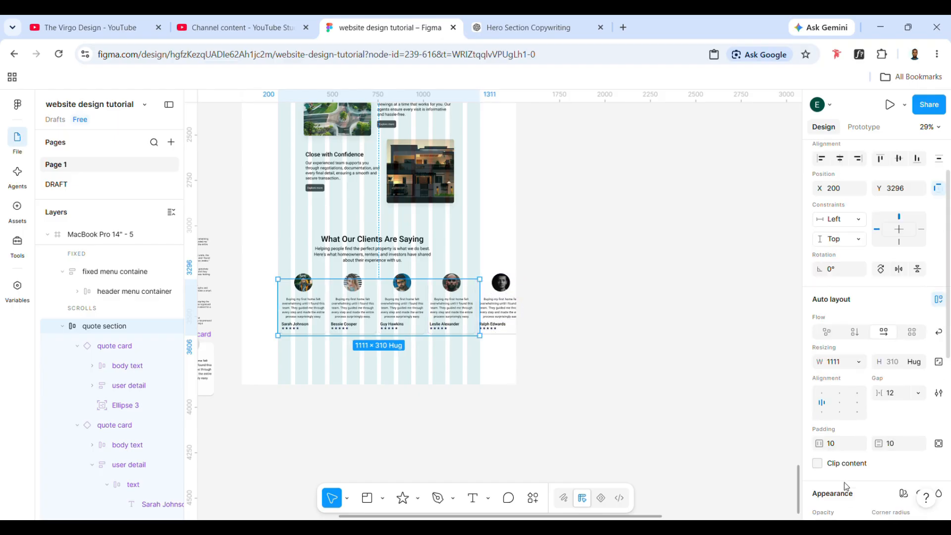
click(817, 463)
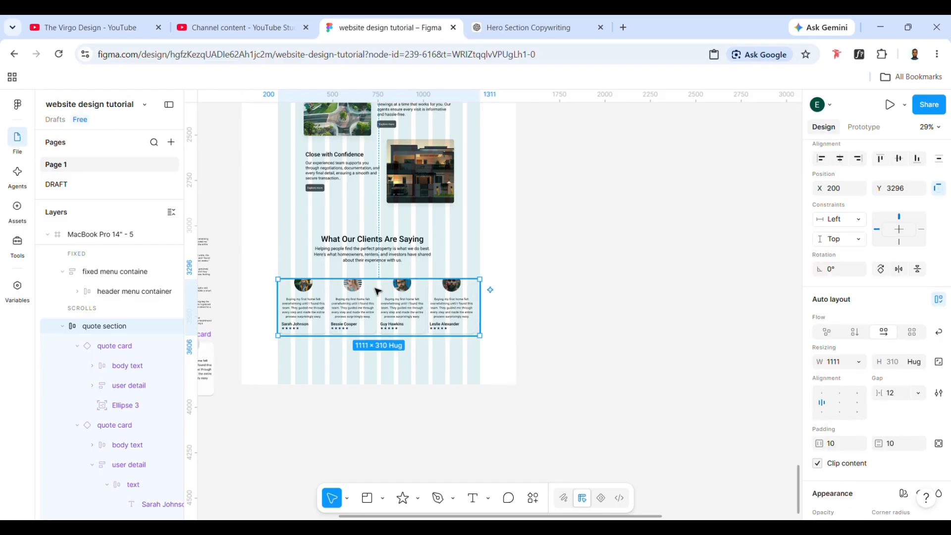
- Increase the quote section's height to 460 and move it lower under the heading text, to X 192, Y 3320
scroll(377, 291, up, 1)
drag(378, 324, 376, 300)
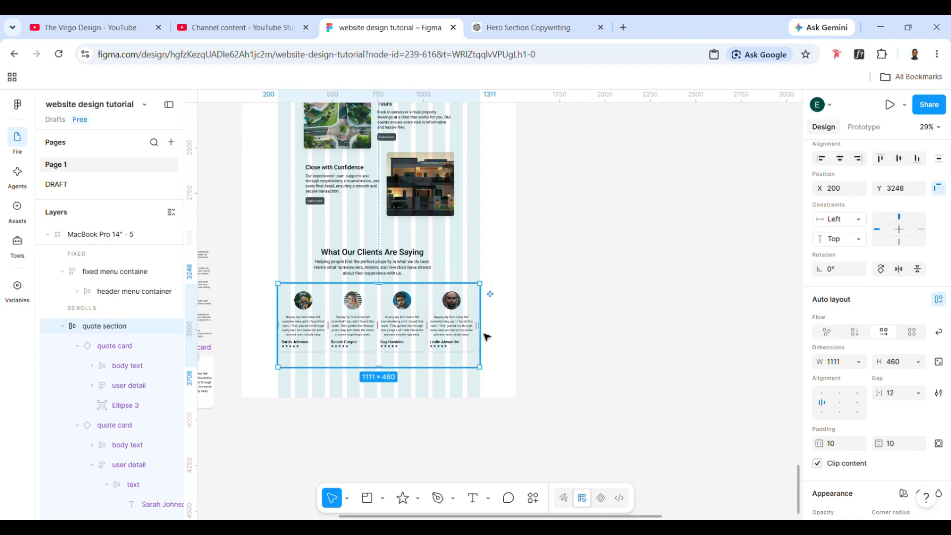
drag(420, 339, 419, 352)
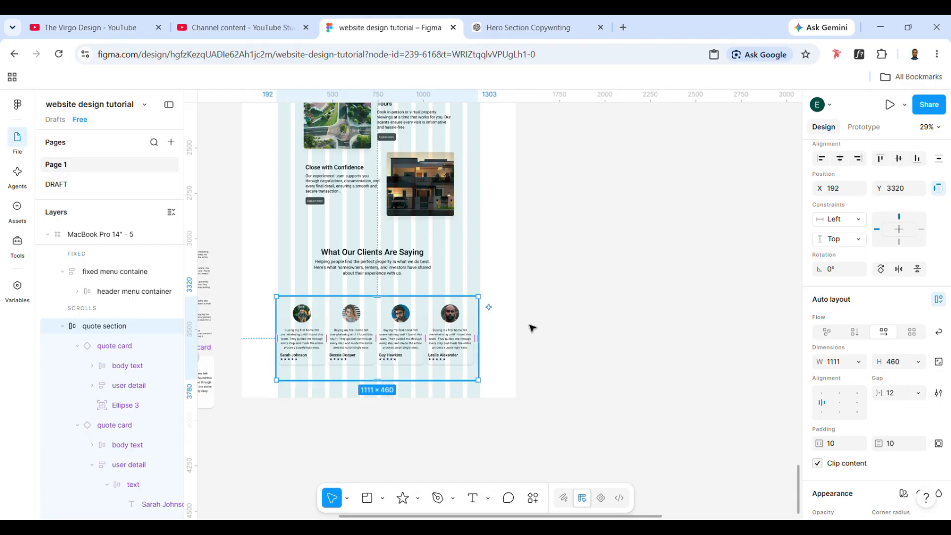
click(582, 365)
click(427, 312)
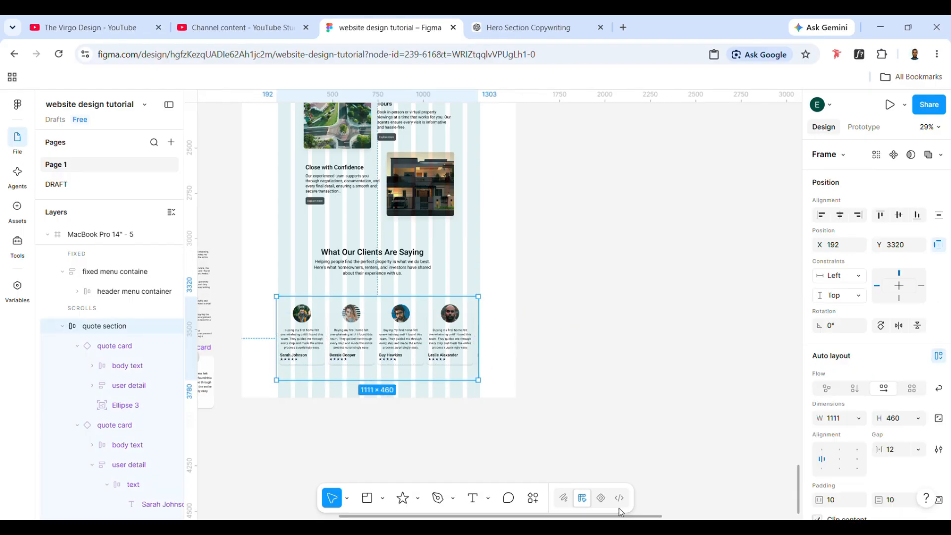
drag(406, 366, 403, 349)
click(418, 498)
click(454, 385)
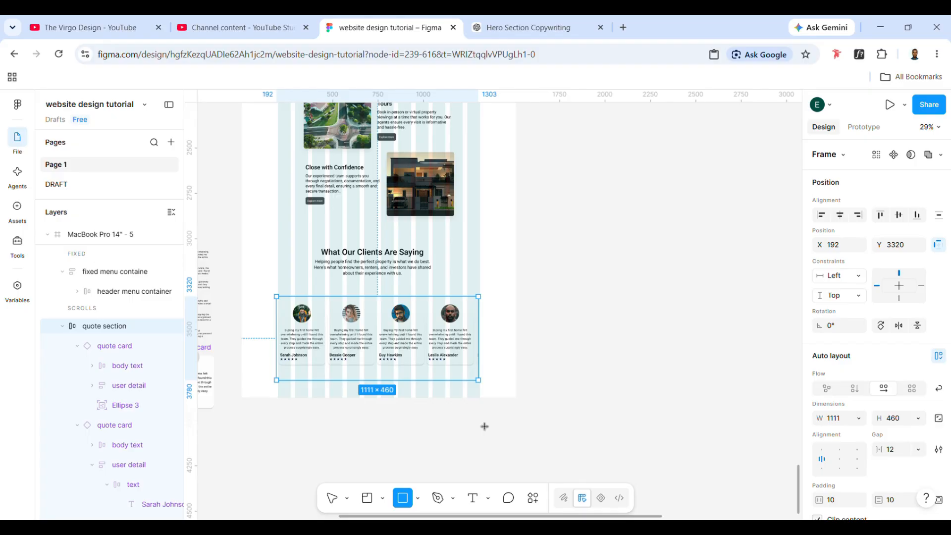
key(Escape)
click(578, 449)
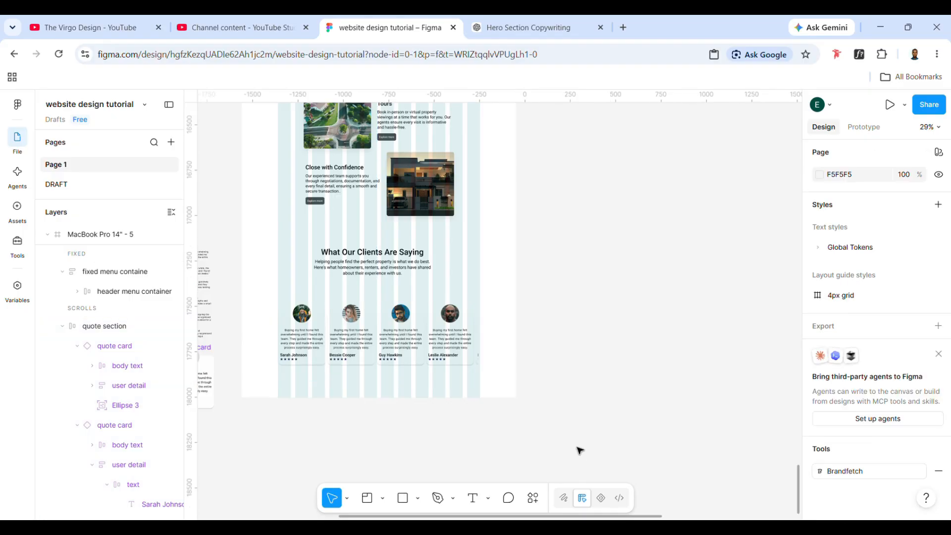
- Move the quote section out of the page frame, and undo this along with its latest resizing, repositioning and content clipping
click(349, 316)
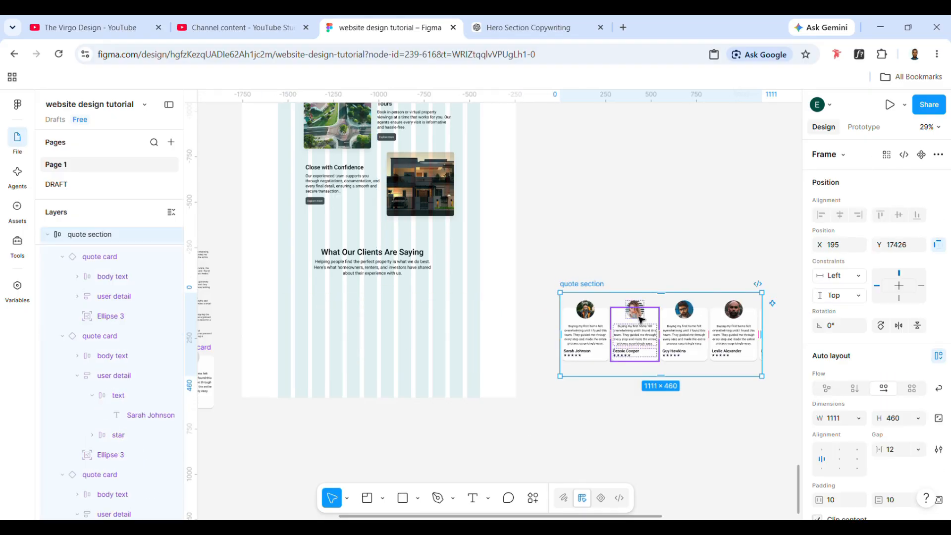
click(640, 320)
key(ctrl+z)
key(ctrl+z)
key(ctrl+z)
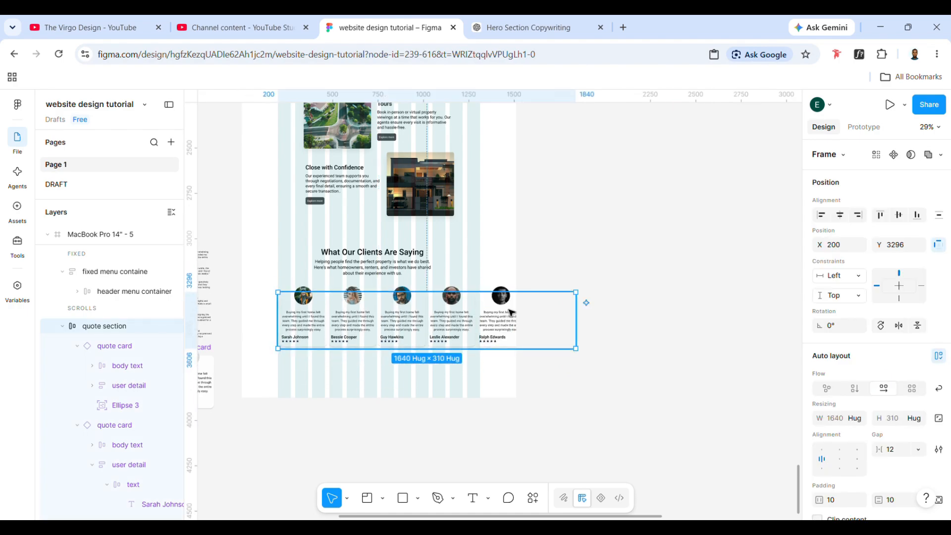
- Move the quote section onto the empty canvas beside the page frame and increase its height to about 458
drag(510, 316, 774, 337)
scroll(774, 336, right, 3)
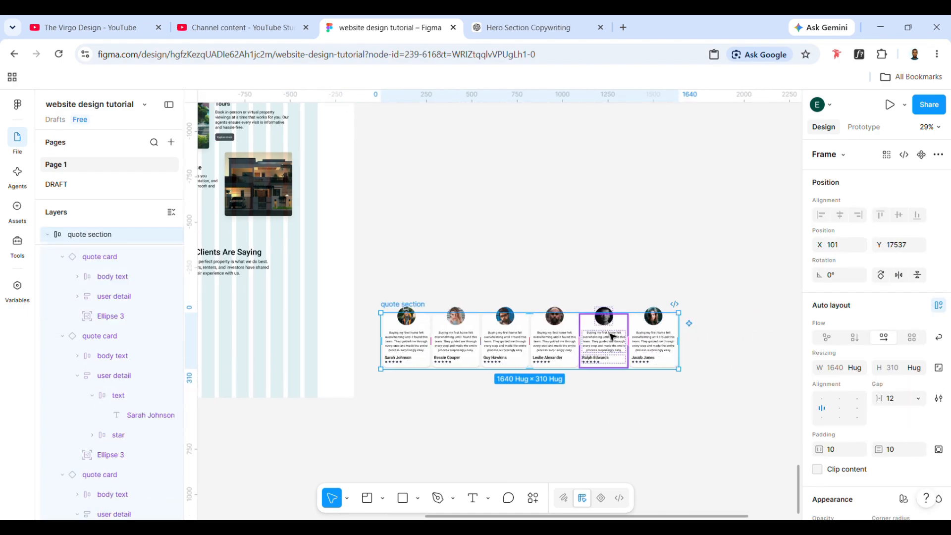
drag(505, 313, 505, 286)
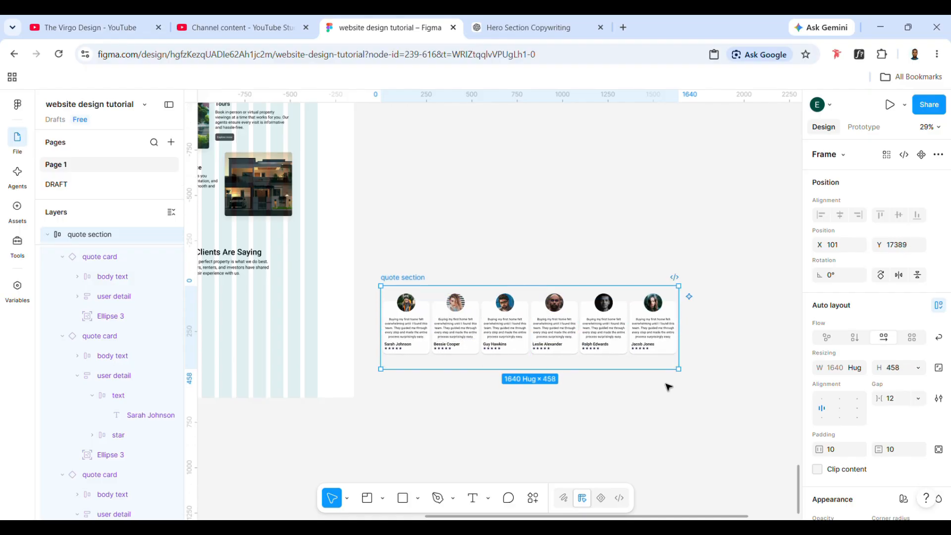
- Draw a narrow rectangle about 83 × 412 and place it as the first item in the quote section, before the first card
scroll(493, 339, up, 1)
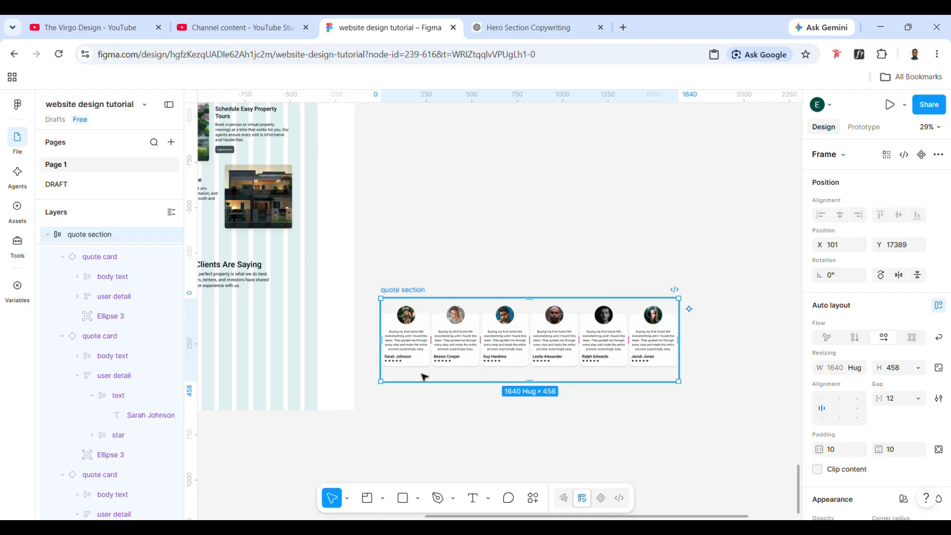
click(403, 498)
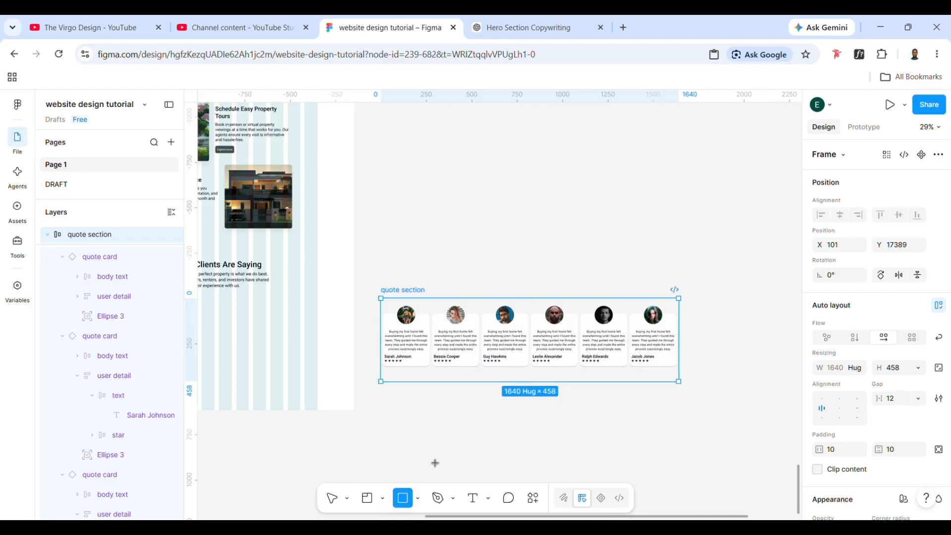
drag(393, 407, 416, 483)
mouse_move(404, 446)
mouse_down()
mouse_move(400, 389)
mouse_move(380, 348)
mouse_move(399, 350)
mouse_up()
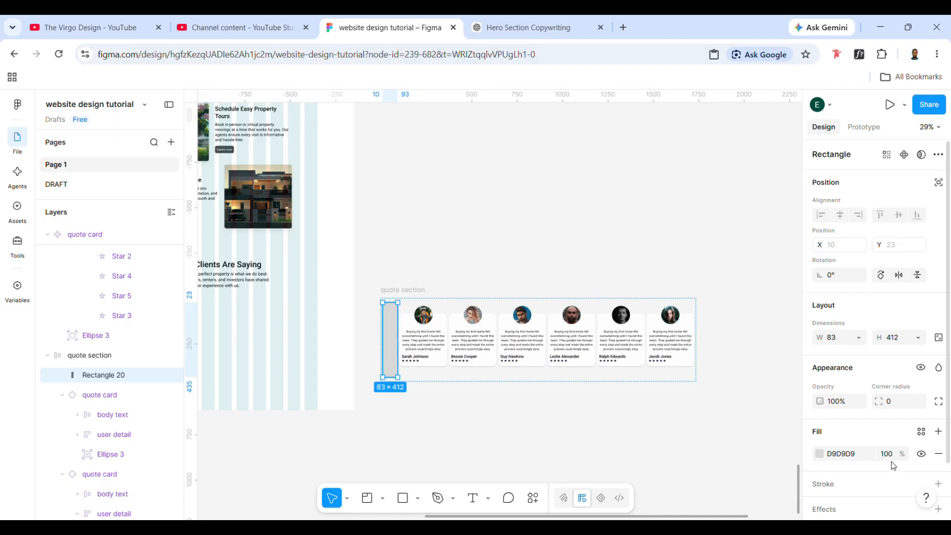
- Give the rectangle a linear gradient fill that runs horizontally from its right edge to its left edge
scroll(893, 466, down, 1)
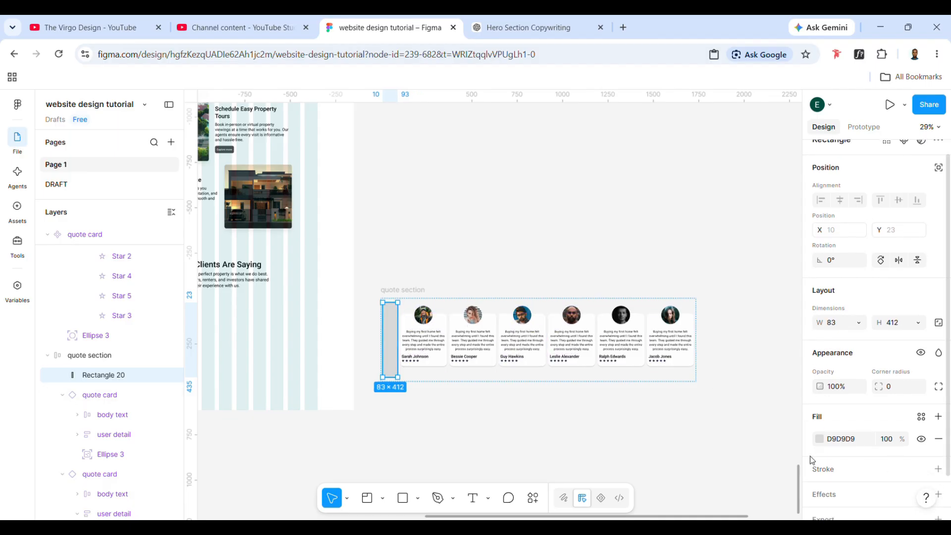
scroll(813, 460, down, 2)
click(820, 396)
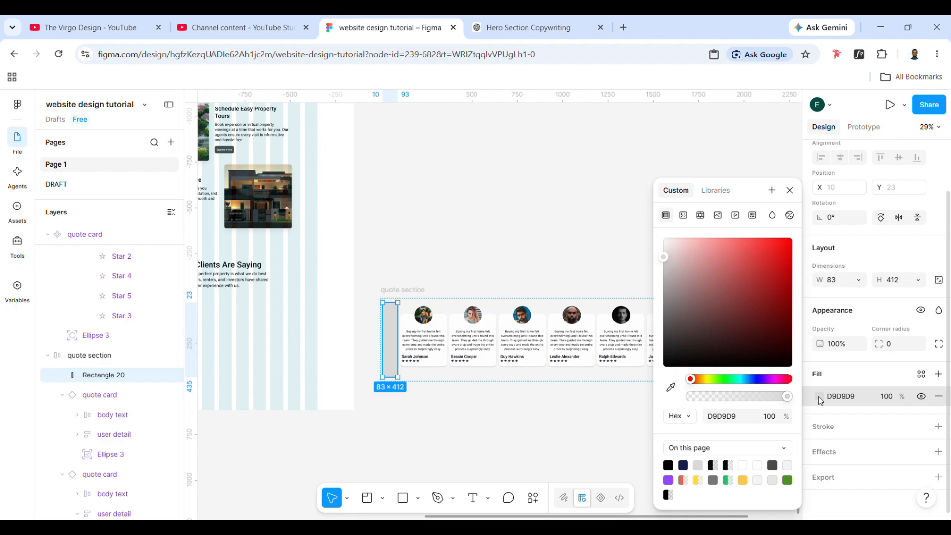
click(683, 216)
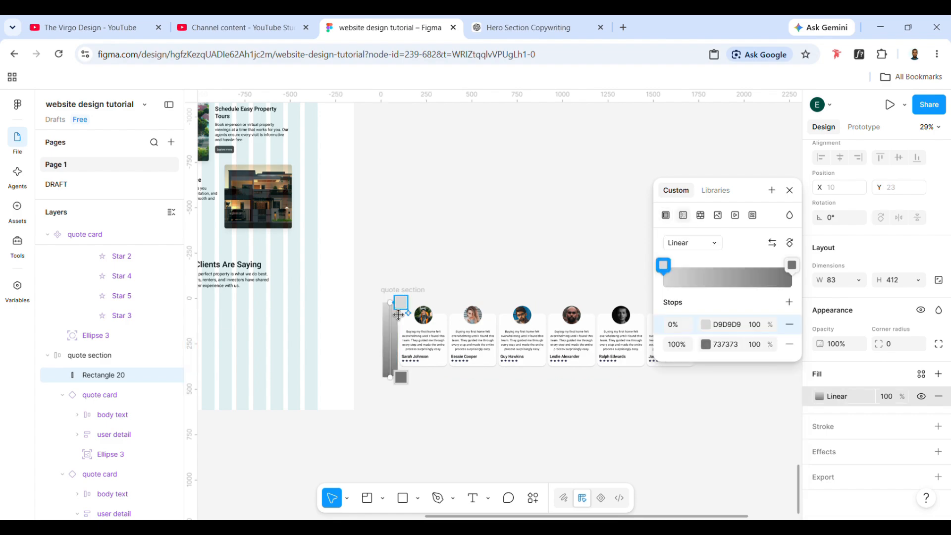
drag(400, 312, 412, 346)
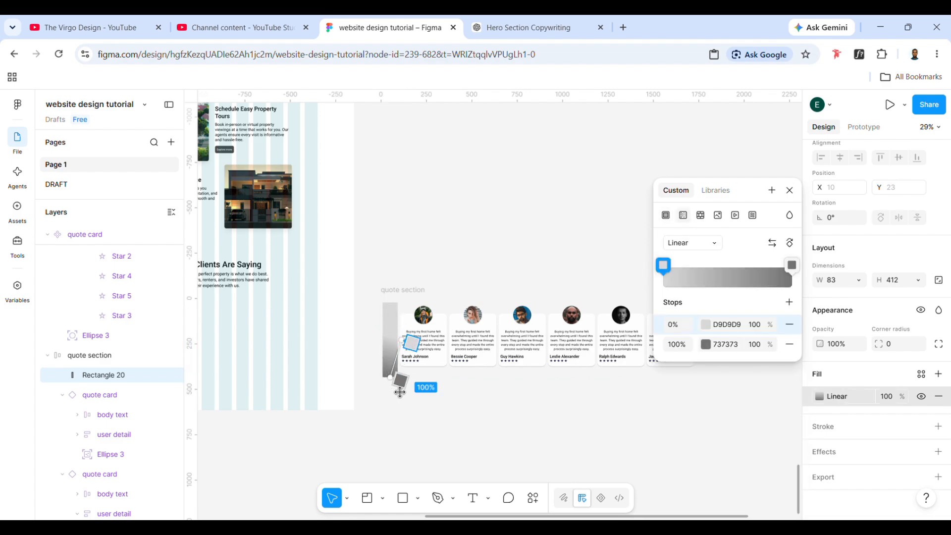
drag(402, 384, 382, 351)
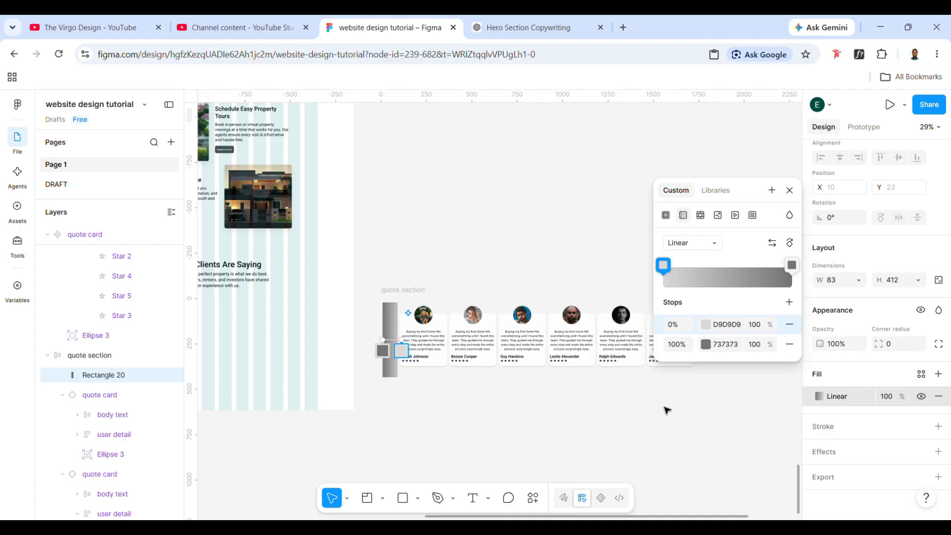
- Set the rectangle's gradient stops to FFFFFF with 0% opacity at 0% and FCFCFC with 100% opacity at 100%
click(707, 349)
drag(525, 245, 521, 242)
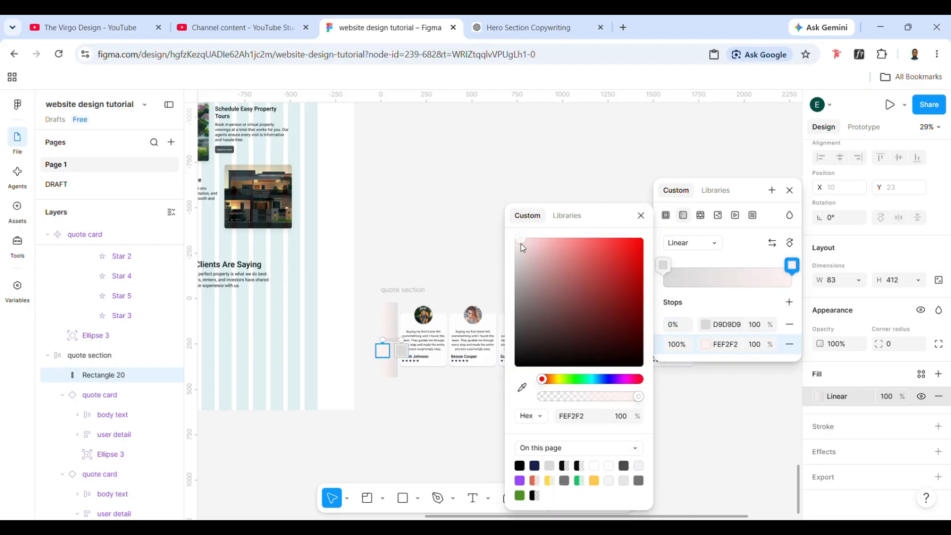
click(705, 324)
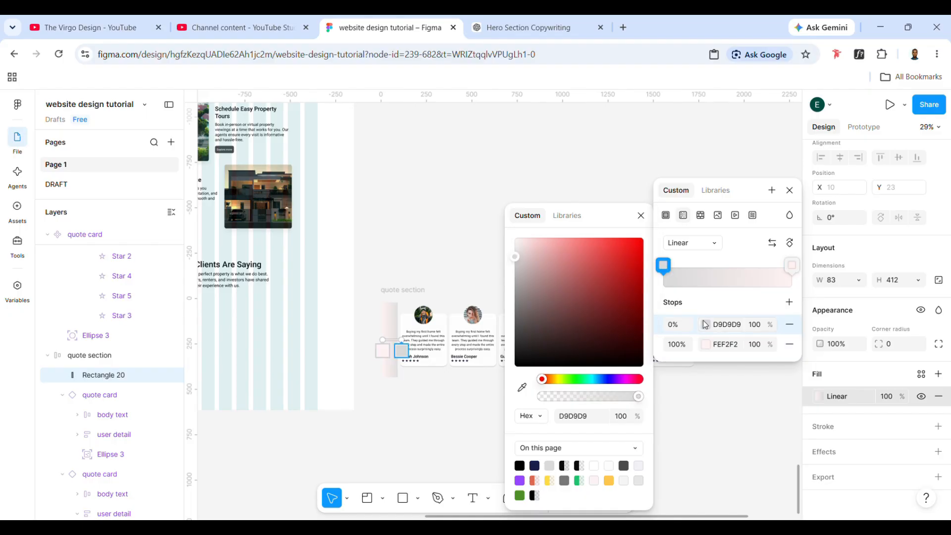
click(525, 243)
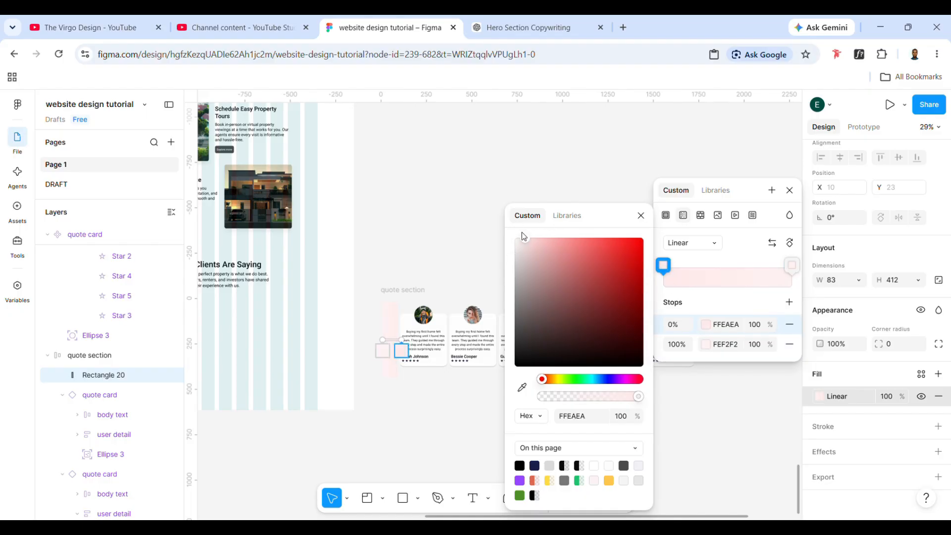
drag(523, 234, 513, 239)
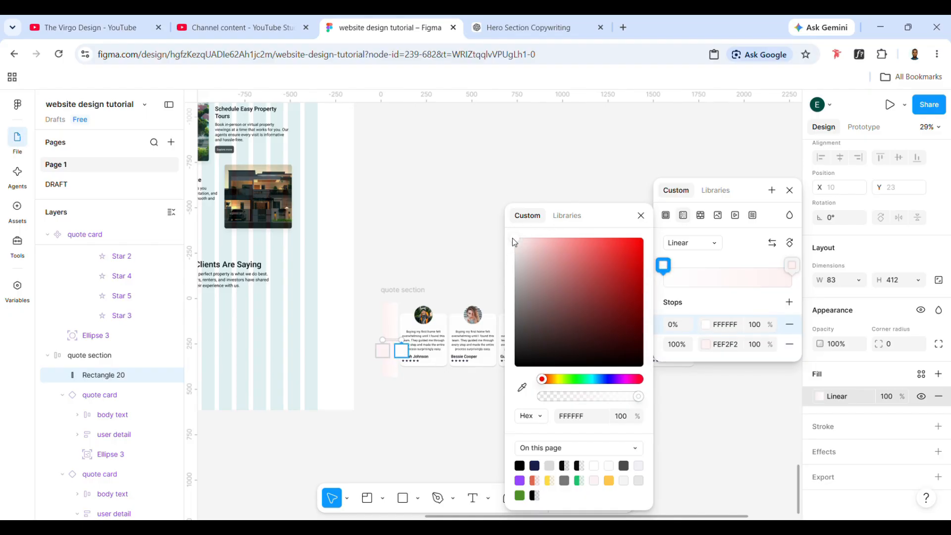
click(710, 349)
drag(523, 240, 512, 245)
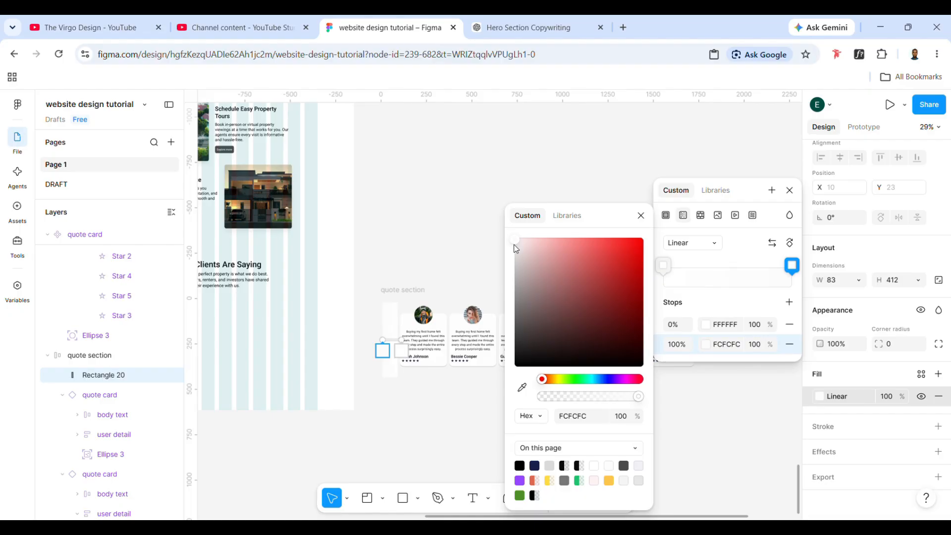
drag(775, 322, 531, 319)
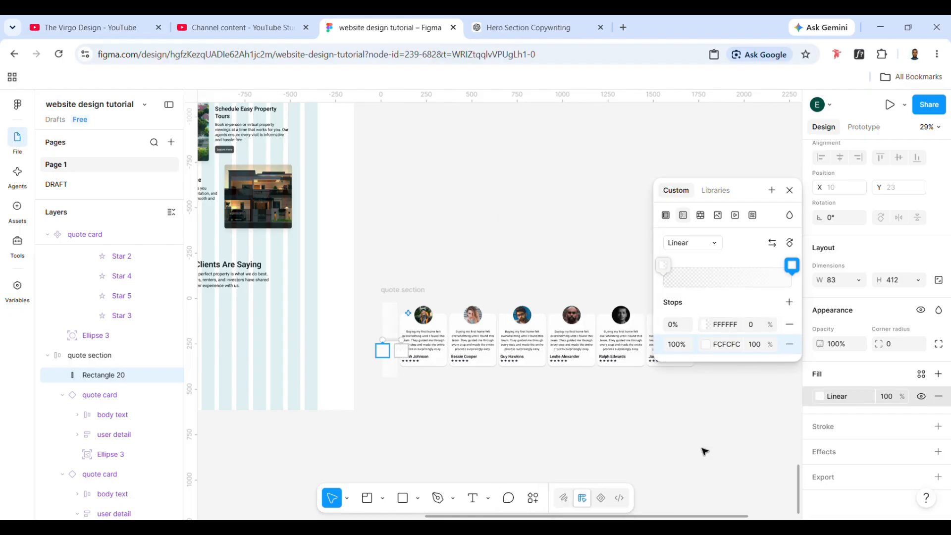
- Add a uniform layer blur effect to the gradient rectangle and set its blur to 60
click(922, 454)
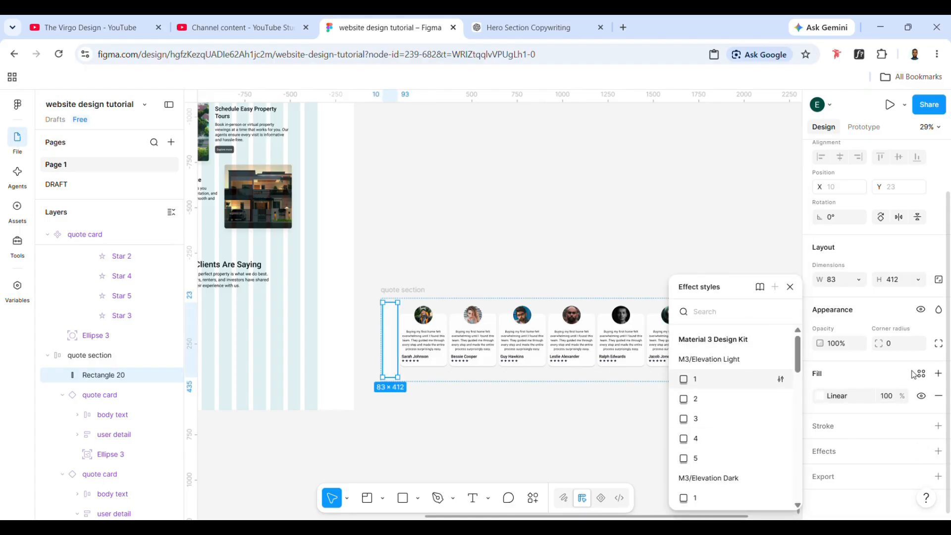
click(938, 452)
click(892, 361)
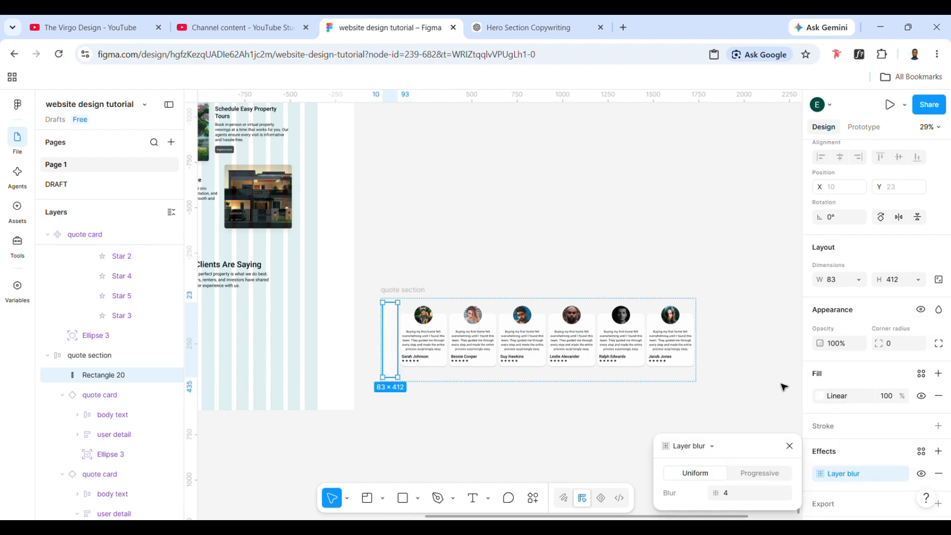
click(746, 492)
key(Return)
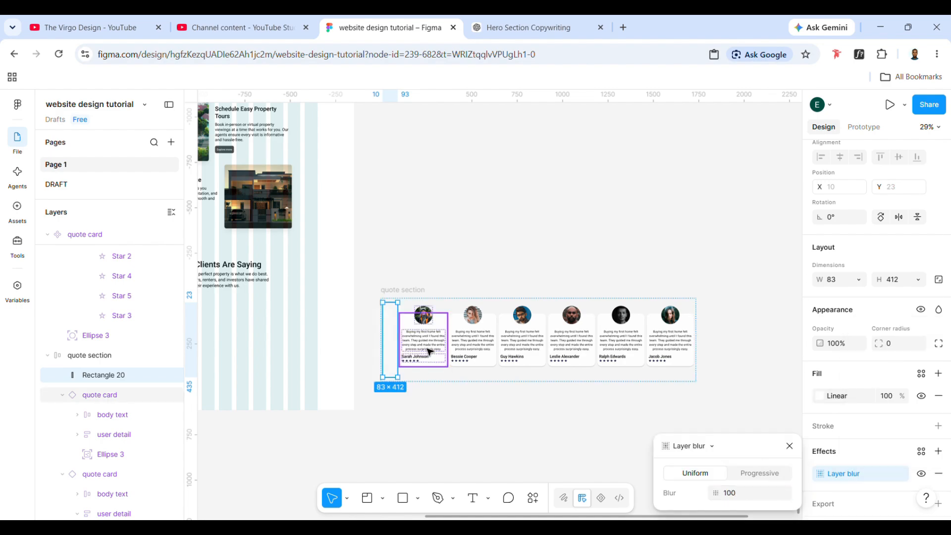
click(734, 494)
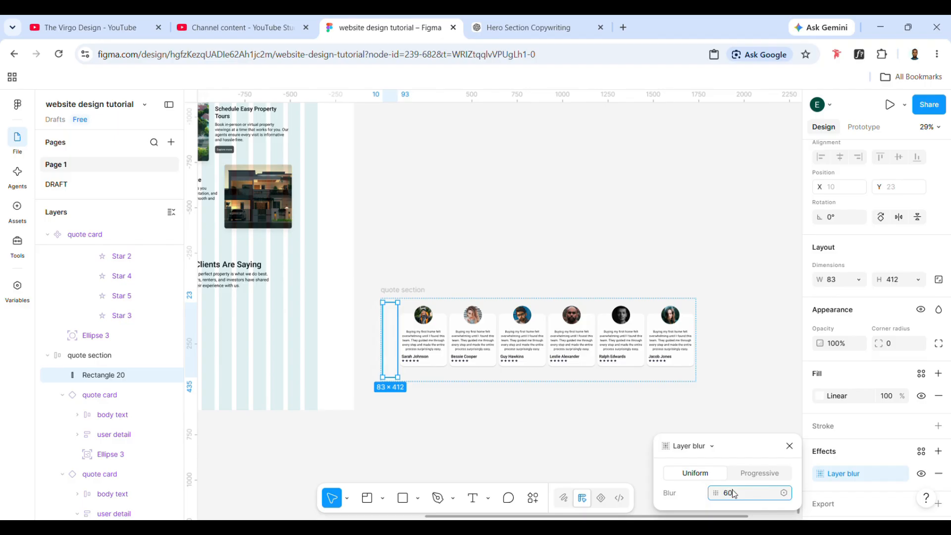
key(Return)
click(467, 421)
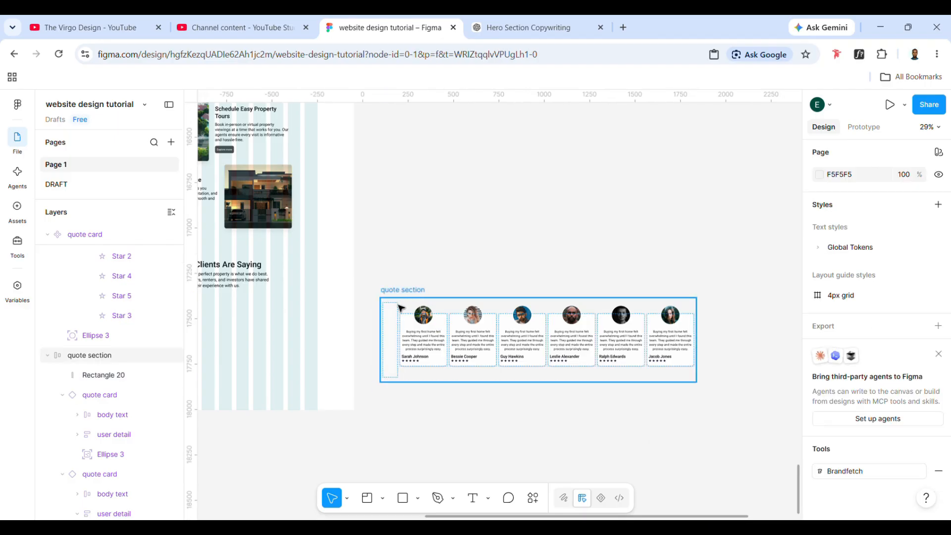
- Reduce the gradient rectangle's height to about 374 within the quote section
click(396, 309)
scroll(394, 305, up, 4)
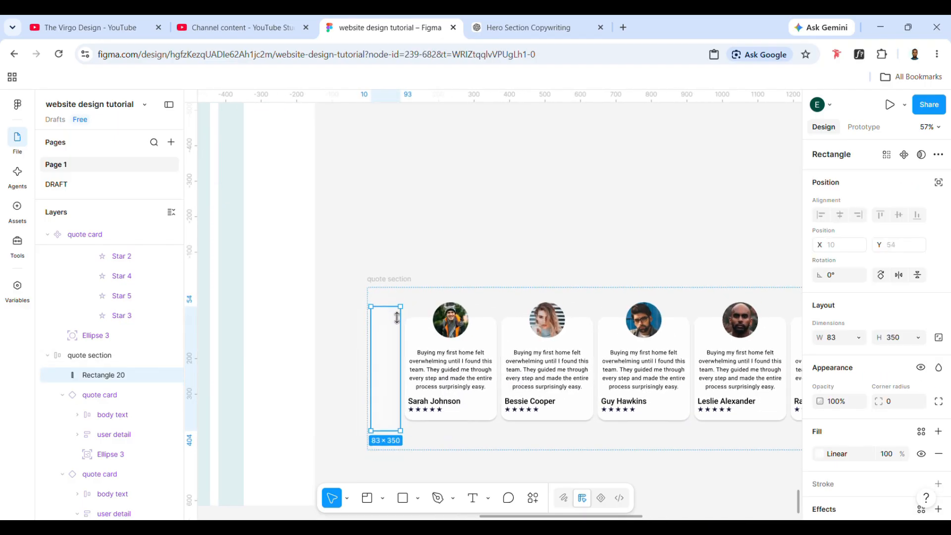
drag(397, 318, 396, 313)
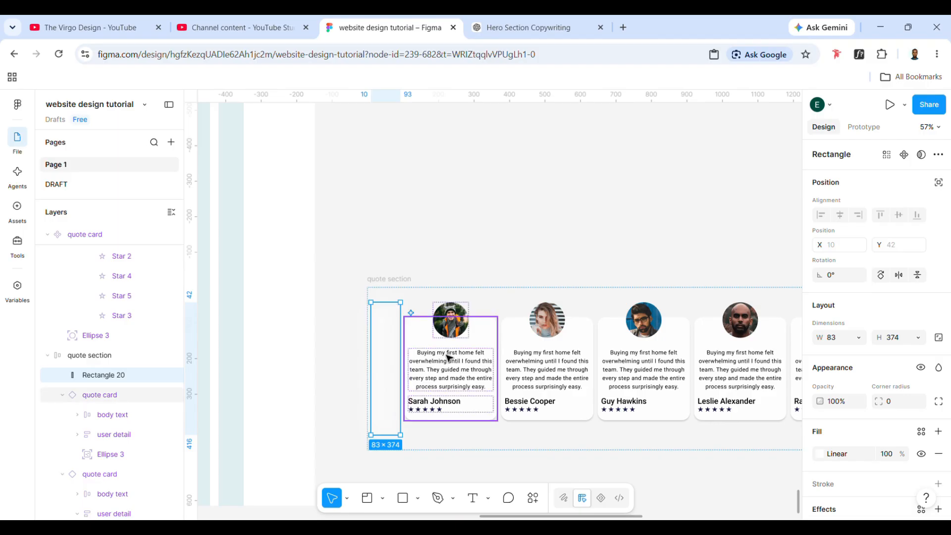
click(404, 285)
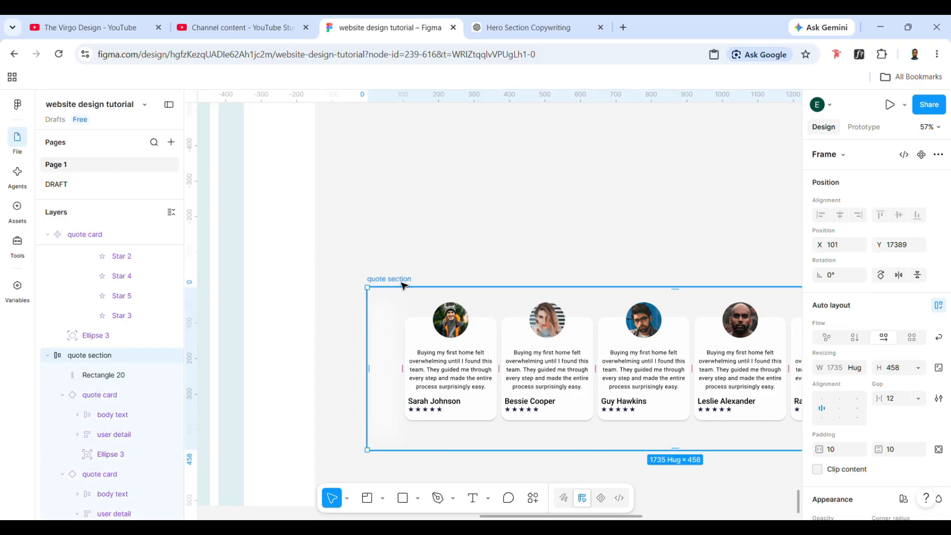
click(389, 360)
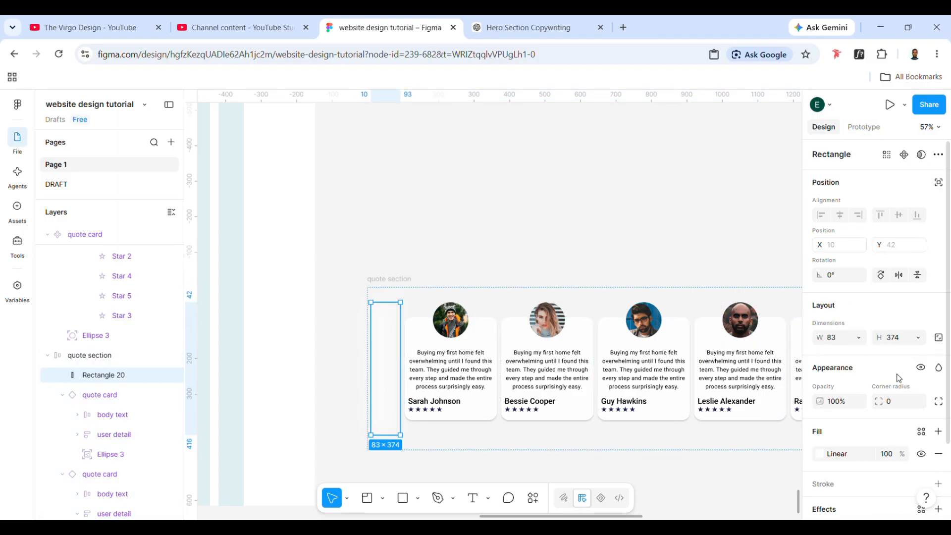
- Move the quote section back into the page frame beneath the "What Our Clients Are Saying" text, at about X 185, Y 3250
scroll(594, 347, right, 2)
click(355, 286)
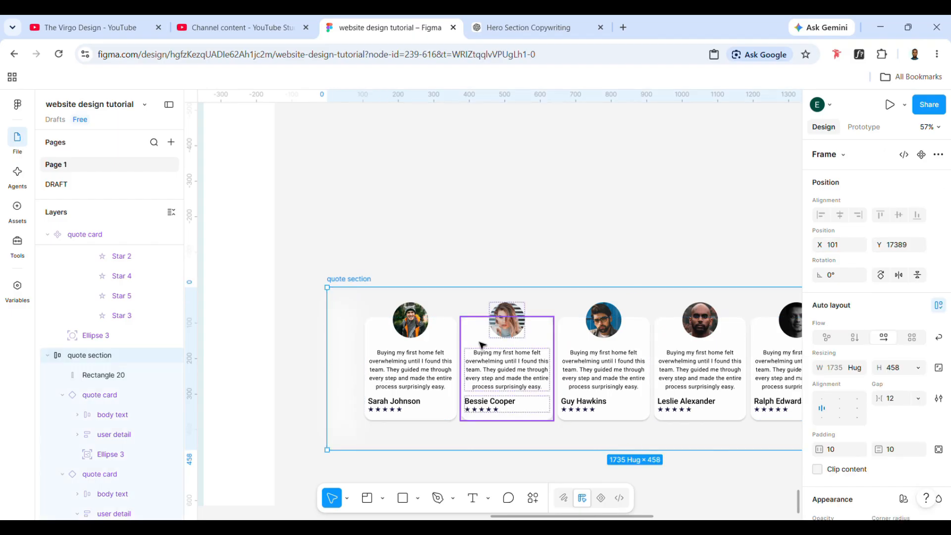
scroll(485, 319, down, 5)
mouse_move(303, 321)
mouse_down()
mouse_move(300, 331)
mouse_move(311, 323)
mouse_up()
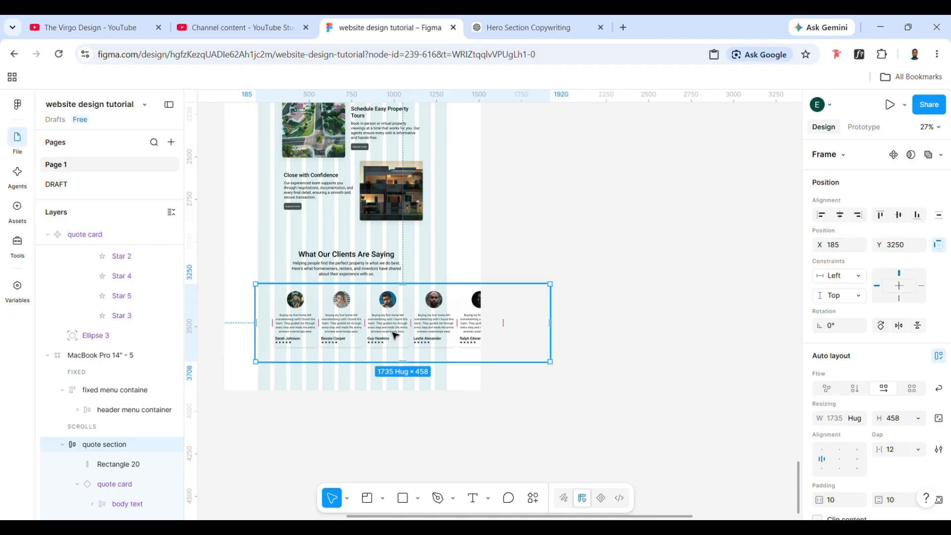
- Shift the quote section to about X 200, Y 3243 and make its gradient rectangle ignore the auto layout flow
drag(396, 336, 397, 334)
scroll(367, 327, up, 3)
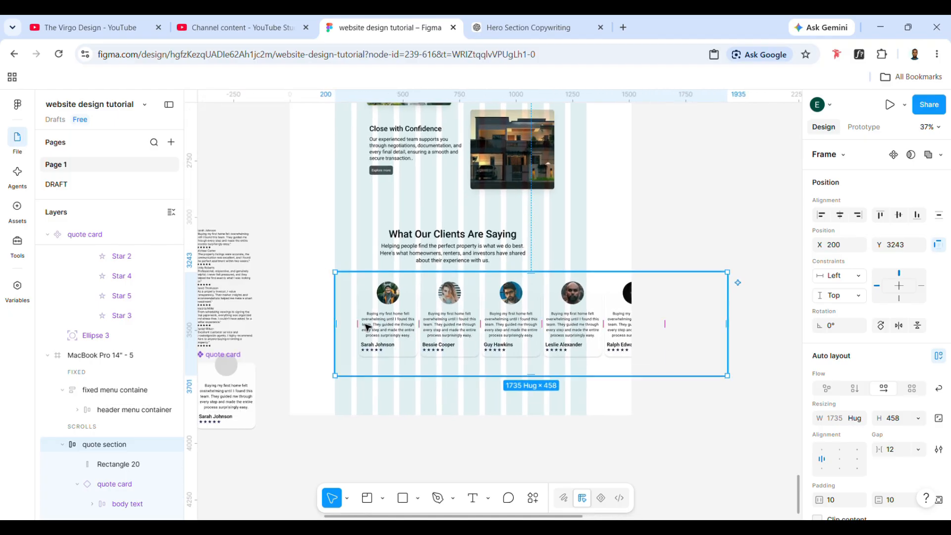
click(353, 325)
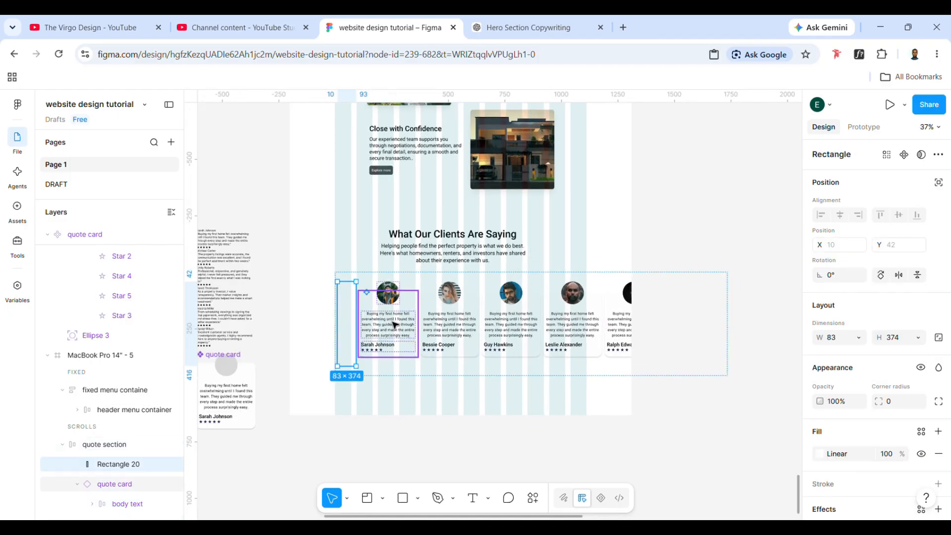
click(939, 183)
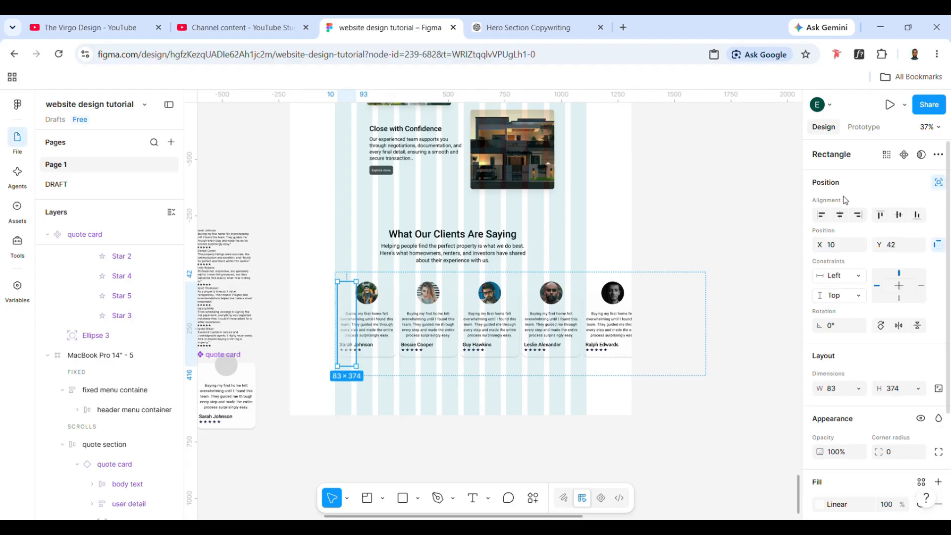
- Move the gradient rectangle up to about Y 20 inside the quote section and reduce its height to about 368
scroll(352, 328, up, 2)
scroll(351, 329, up, 5)
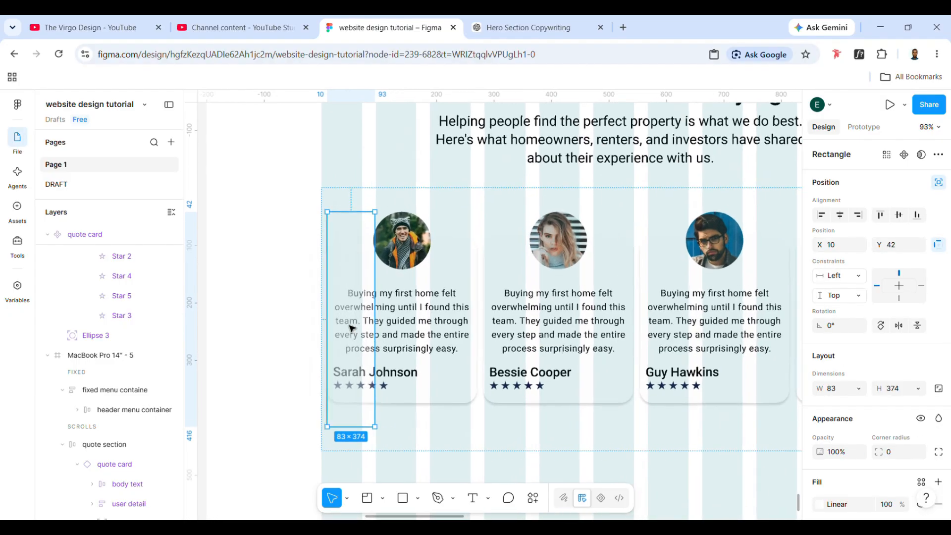
drag(346, 310, 350, 298)
drag(354, 424, 354, 421)
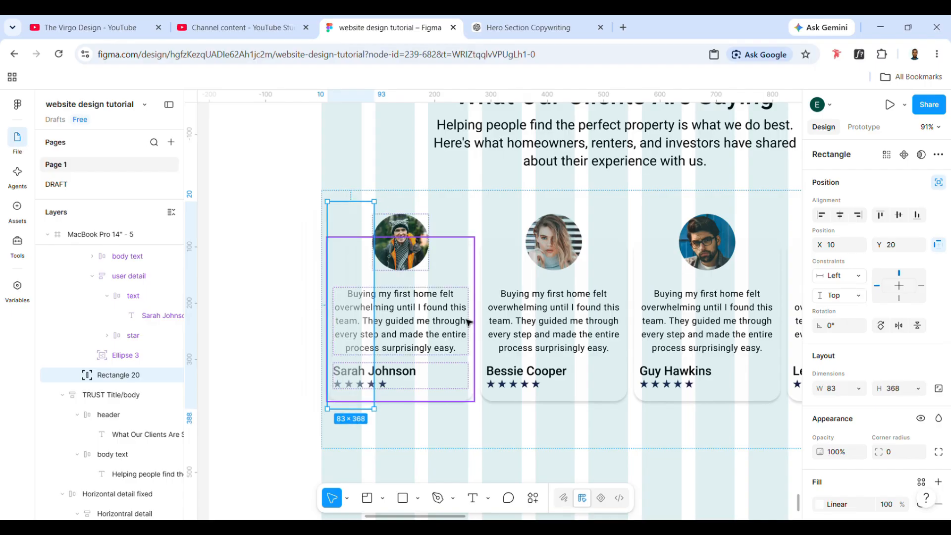
scroll(468, 323, left, 2)
scroll(495, 347, up, 1)
scroll(495, 346, left, 1)
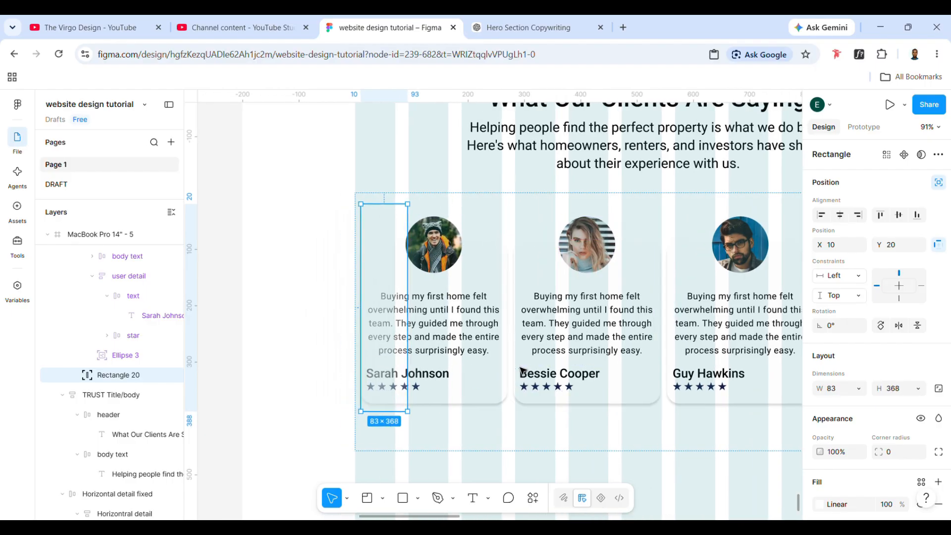
scroll(522, 370, right, 5)
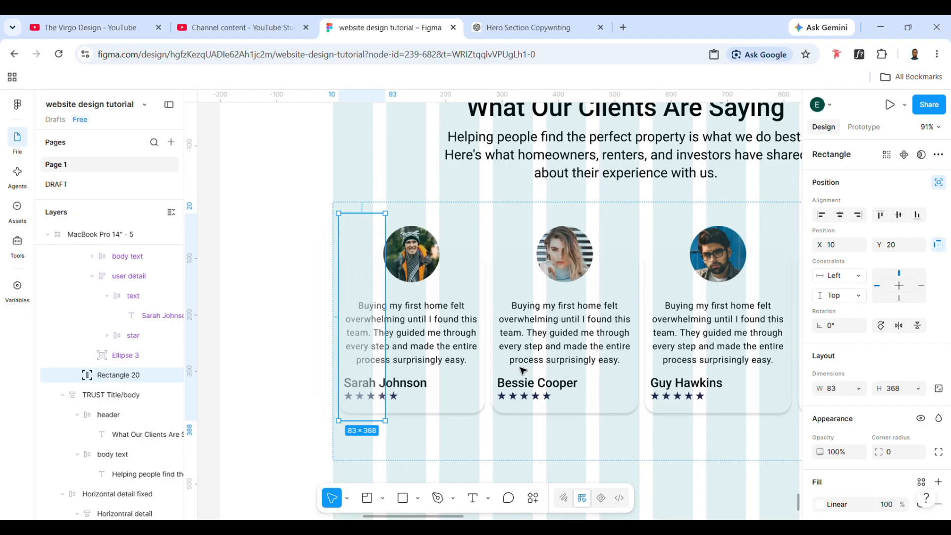
- Increase the quote section's horizontal padding to 43 and narrow the gradient rectangle to a width of 43
click(446, 442)
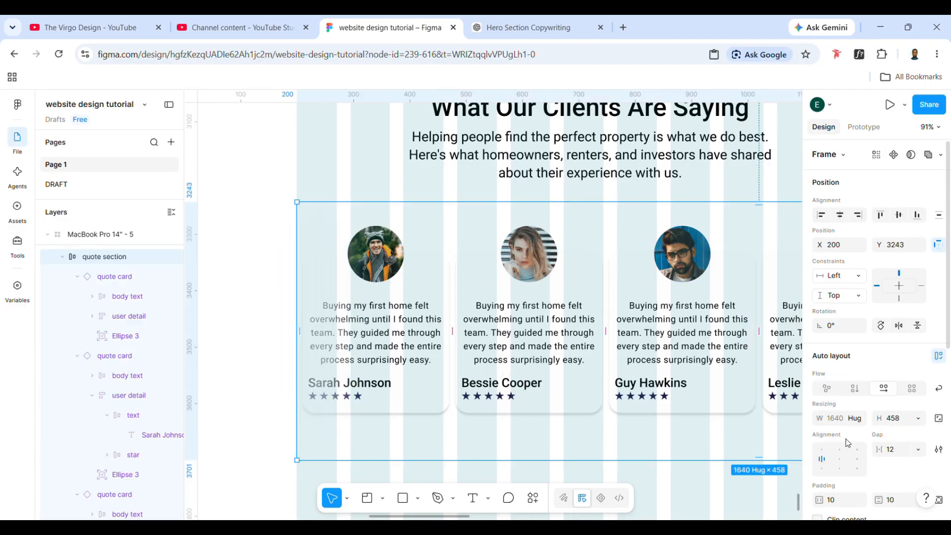
scroll(848, 446, down, 1)
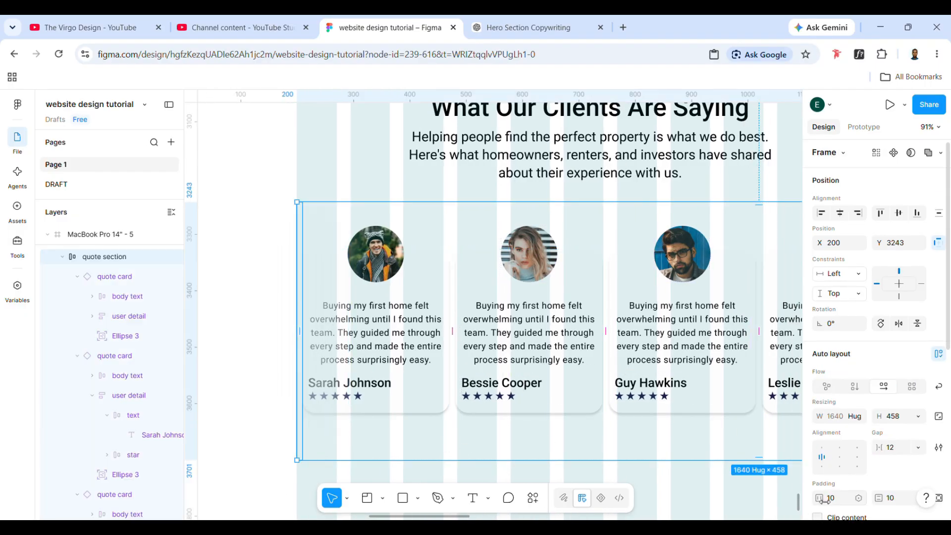
drag(824, 500, 861, 500)
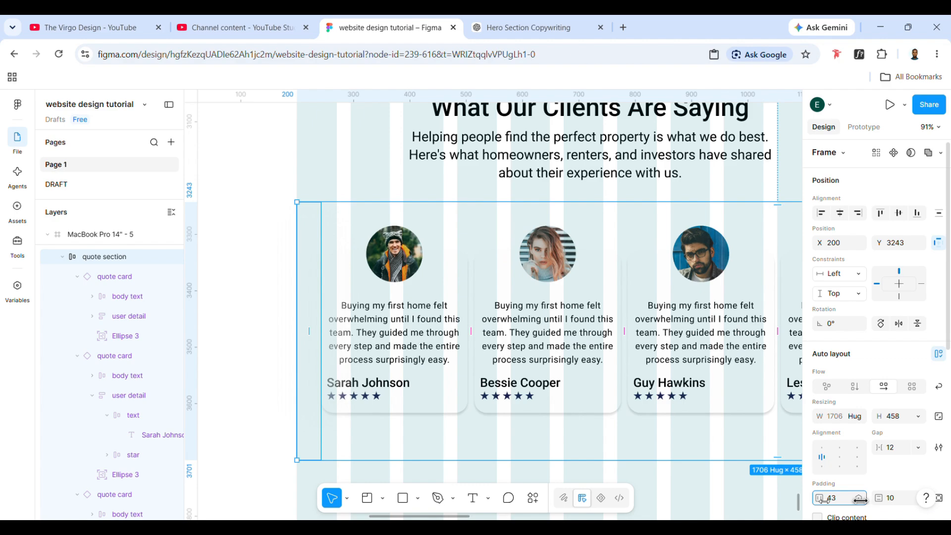
click(327, 341)
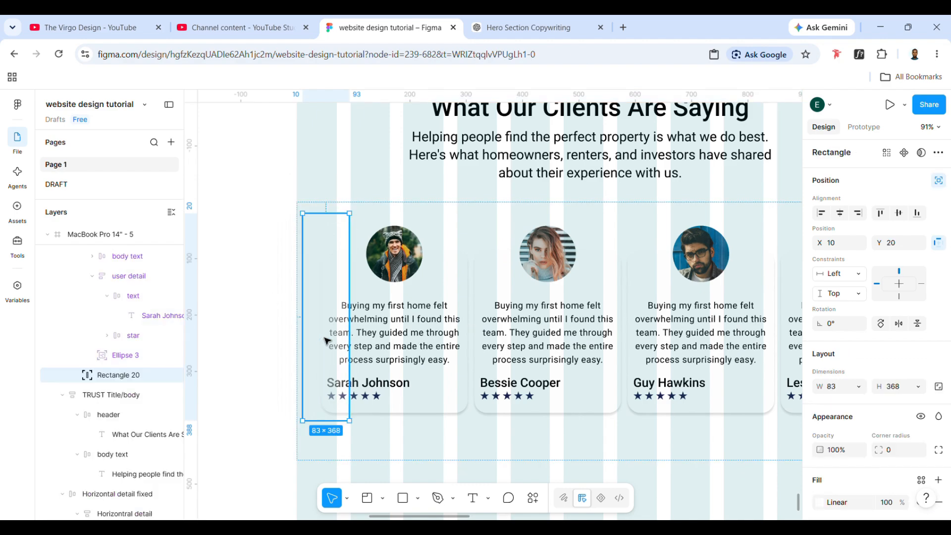
drag(350, 346, 328, 353)
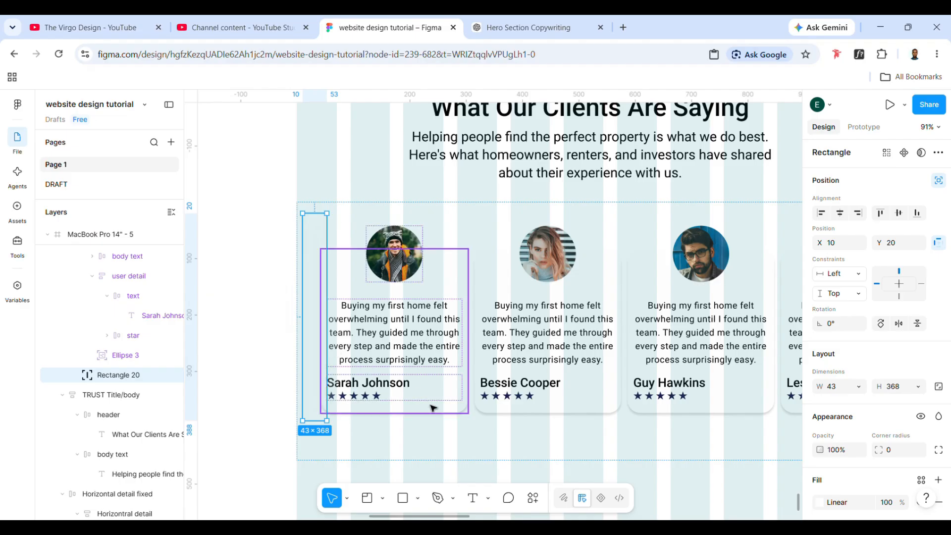
- Increase the quote section's horizontal padding to 67 and check the card row against the gradient rectangle
click(463, 442)
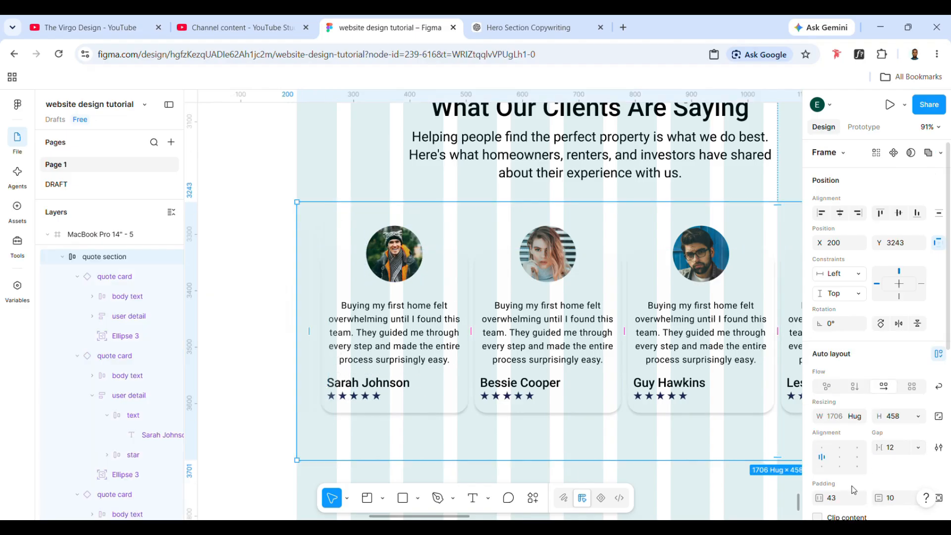
drag(820, 498, 841, 501)
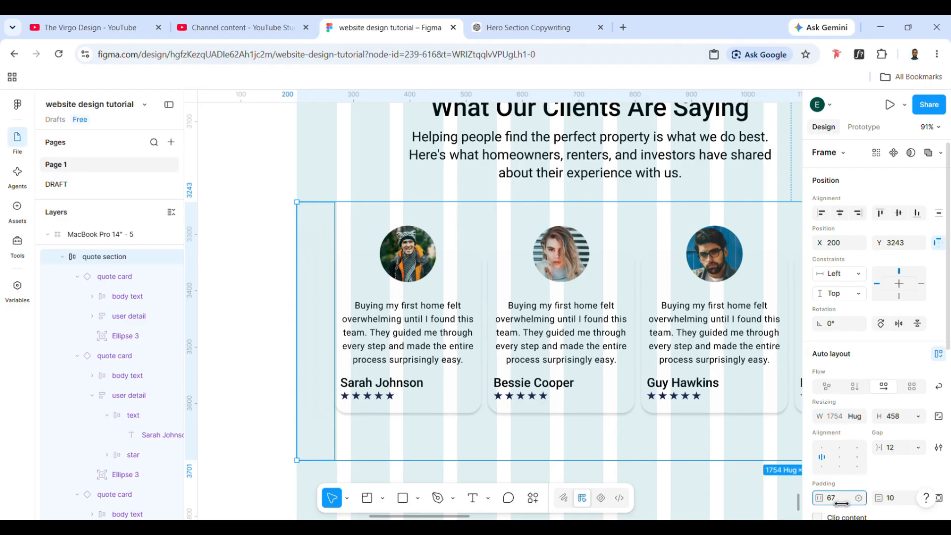
scroll(584, 426, right, 3)
double_click(236, 351)
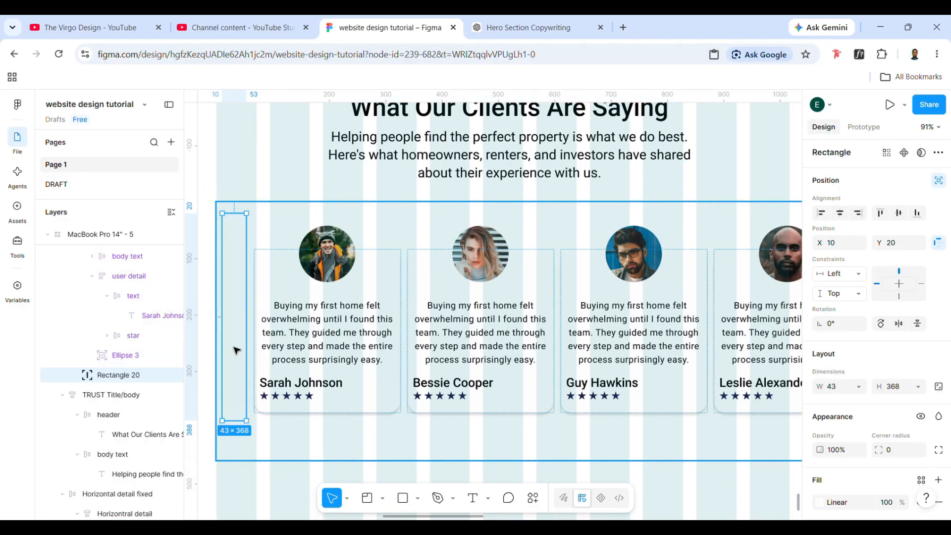
scroll(237, 351, right, 5)
scroll(237, 352, down, 4)
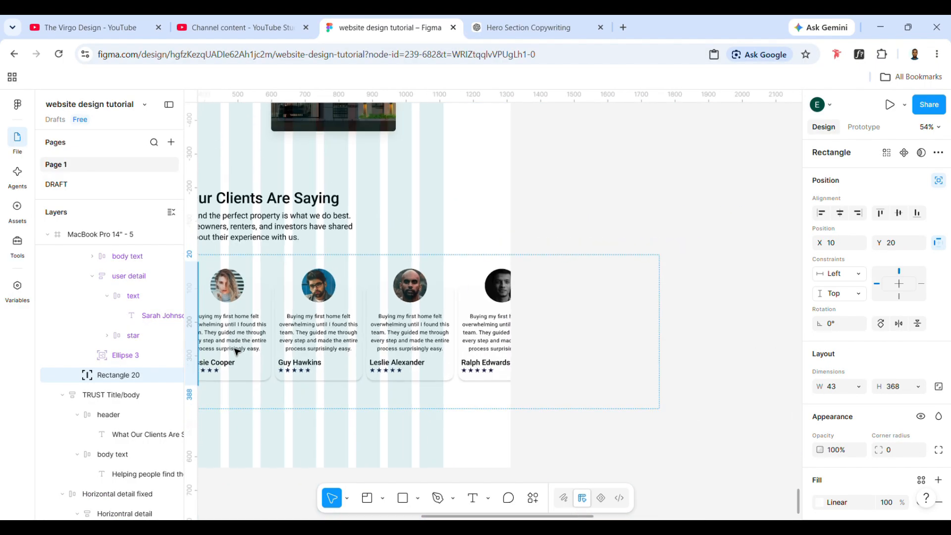
- Wrap the whole quote section in a new frame with Frame selection
click(374, 412)
scroll(392, 408, left, 3)
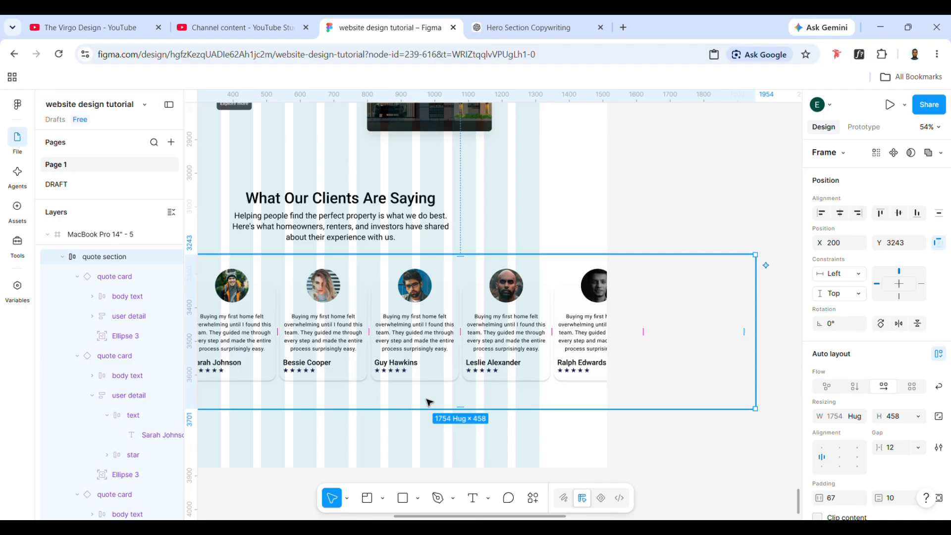
scroll(428, 402, left, 2)
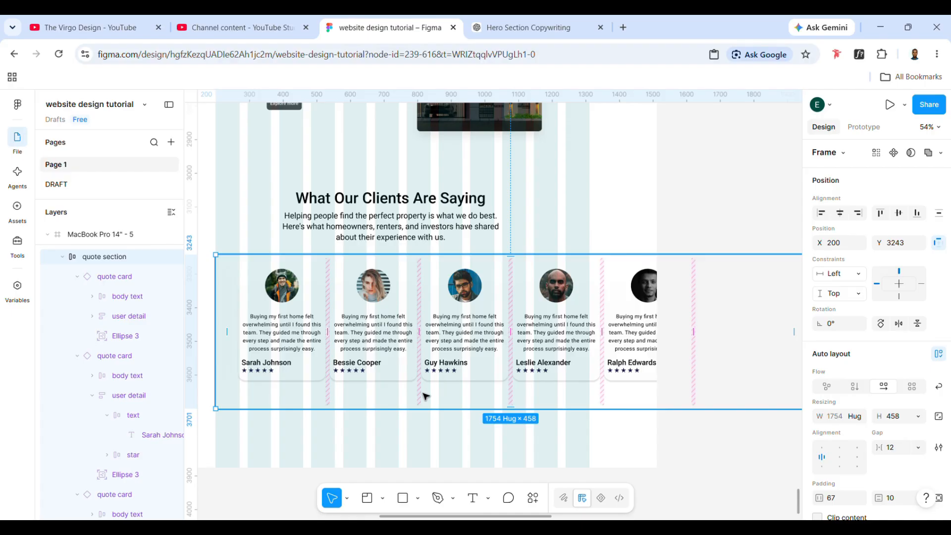
right_click(437, 401)
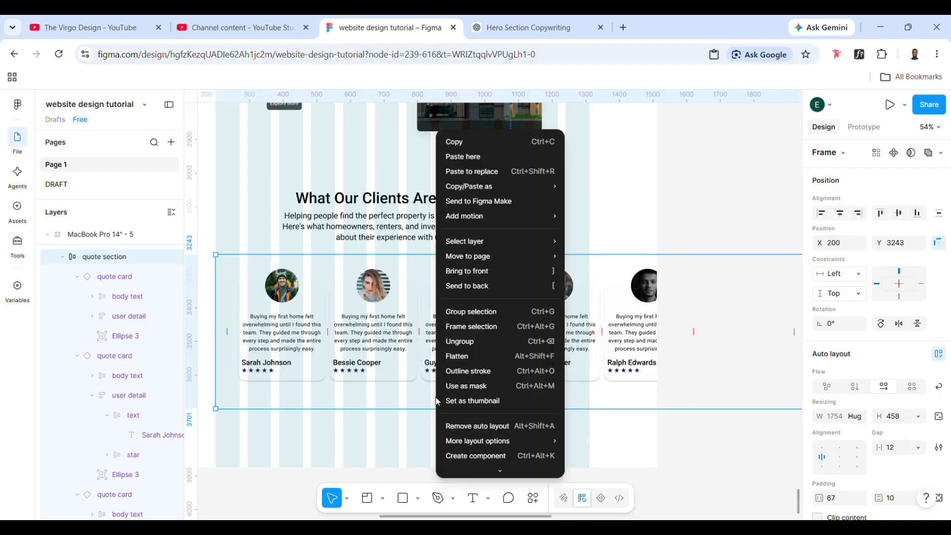
click(470, 327)
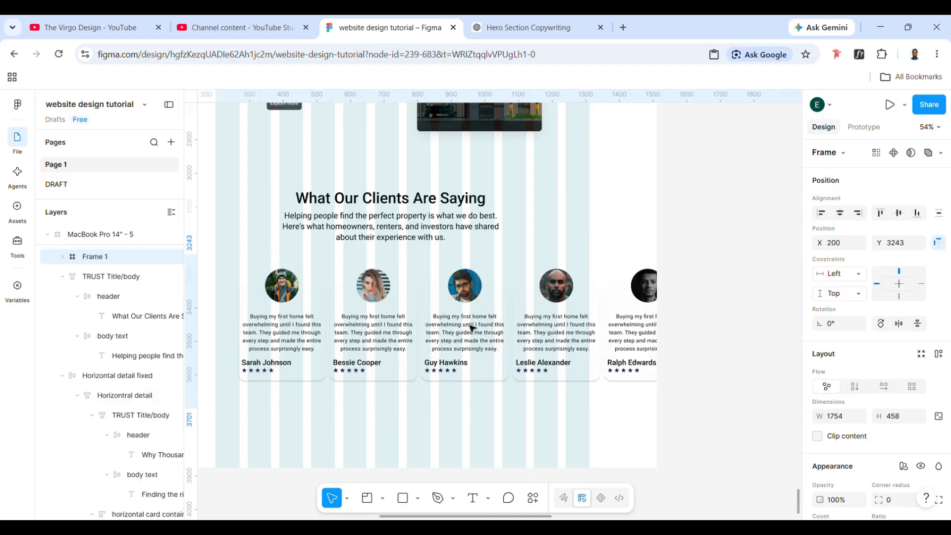
- Reorder the gradient rectangle to the top of the quote section's layer list and reselect the outer frame
double_click(234, 351)
click(235, 343)
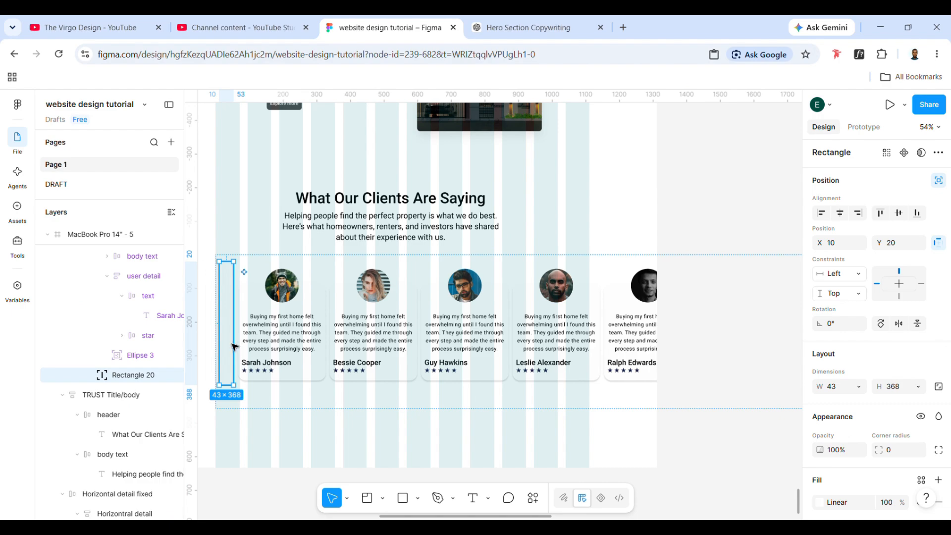
click(311, 344)
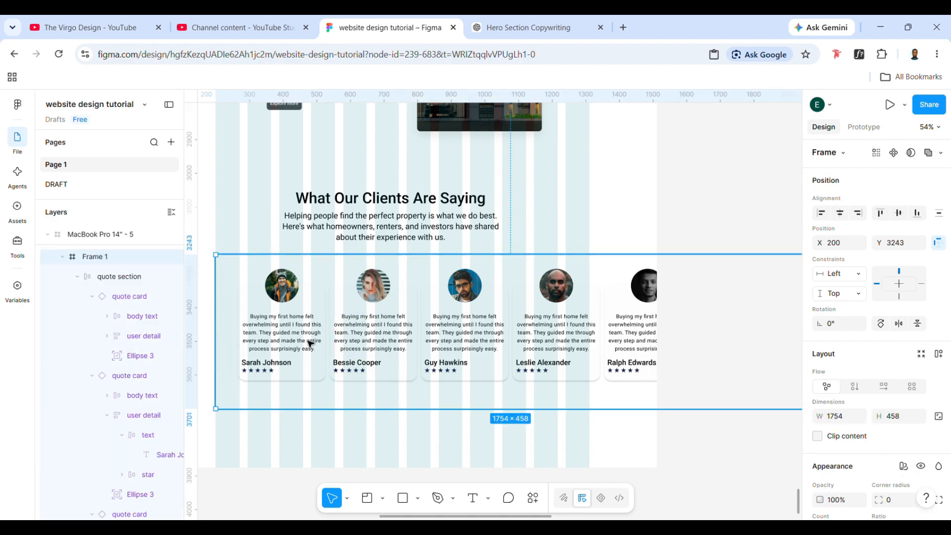
double_click(229, 351)
click(229, 351)
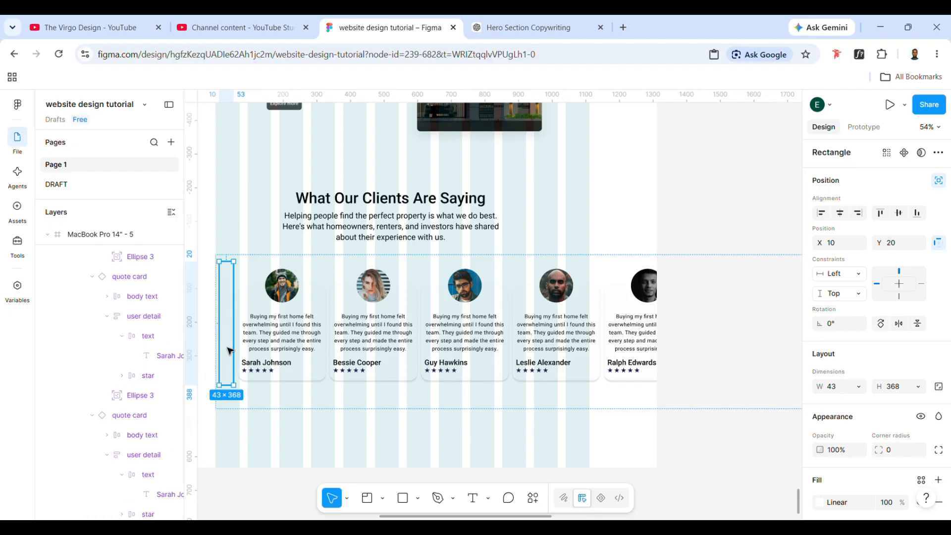
click(354, 393)
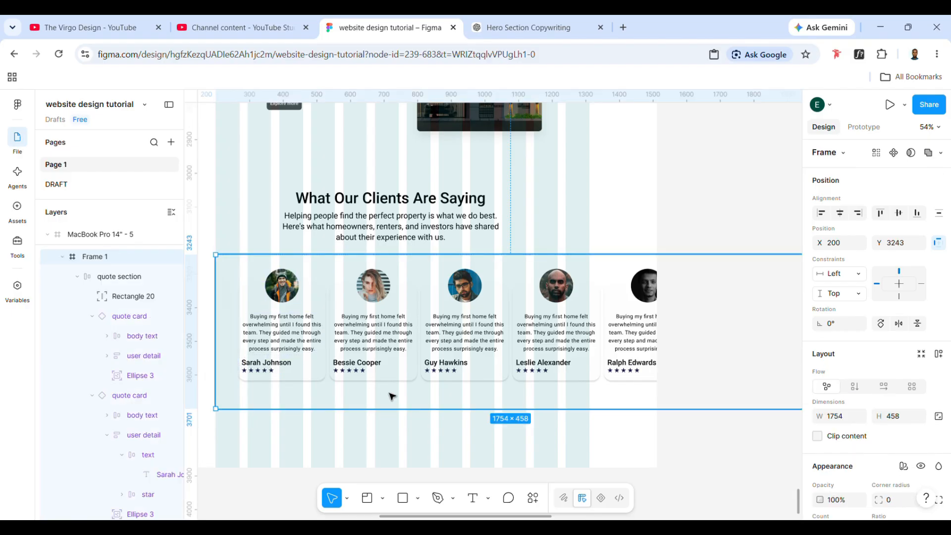
- Narrow the outer frame to about 1112 wide, matching the layout grid's edge, and clip its content
scroll(582, 384, right, 5)
drag(653, 378, 444, 383)
scroll(443, 383, left, 5)
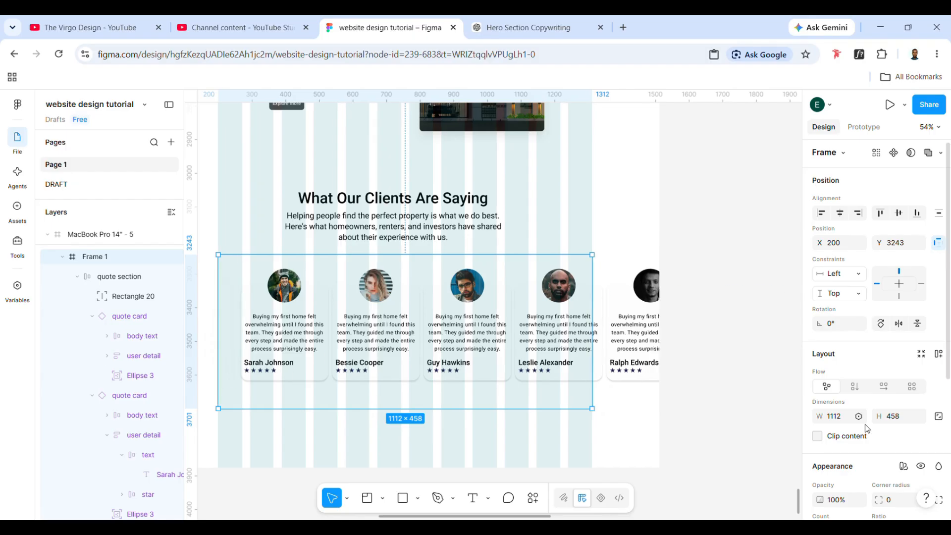
click(818, 437)
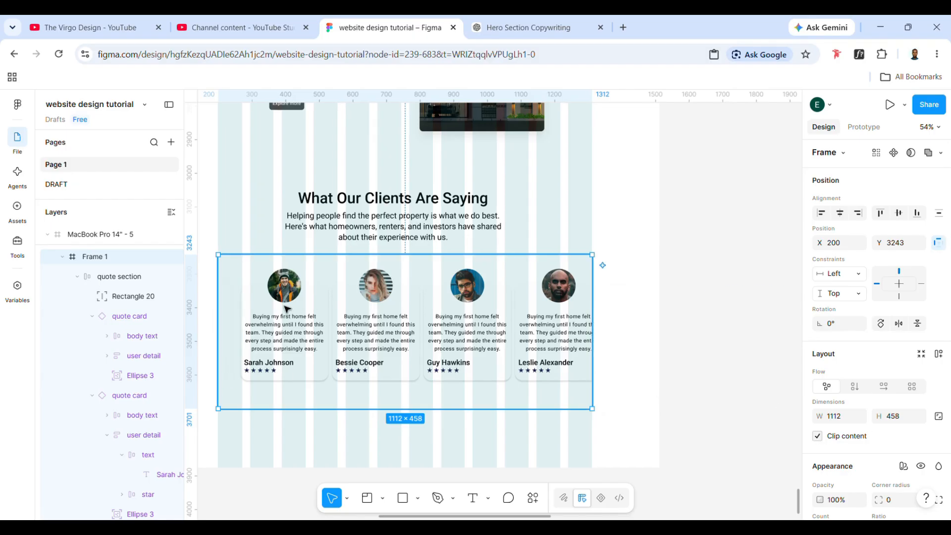
- Duplicate the gradient rectangle and place the copy over the clipped fourth card's right edge, at about X 1063, Y 6
double_click(234, 323)
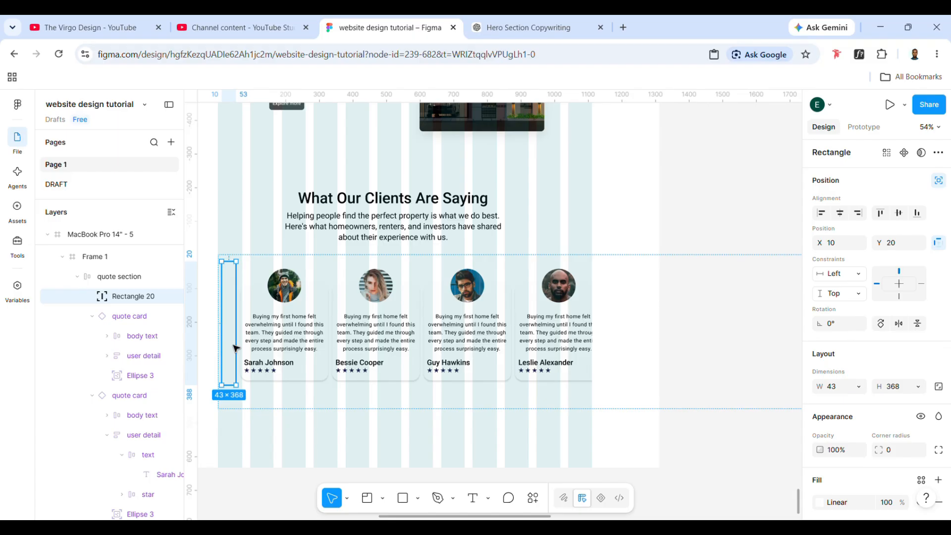
key(ctrl+d)
drag(235, 348, 592, 338)
drag(591, 340, 588, 342)
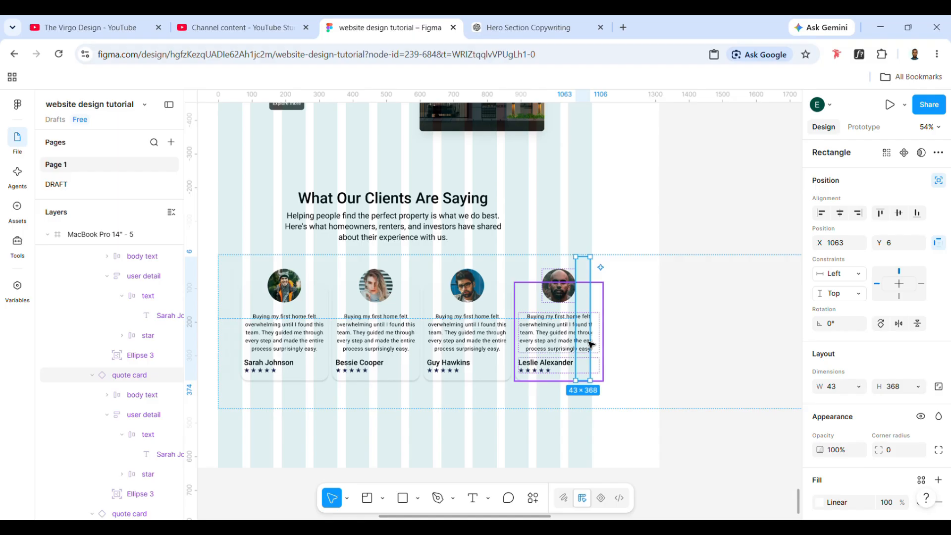
- Try flipping the duplicated rectangle horizontally, inspect its linear gradient's FCFCFC stop, and flip the rectangle back
key(shift+v)
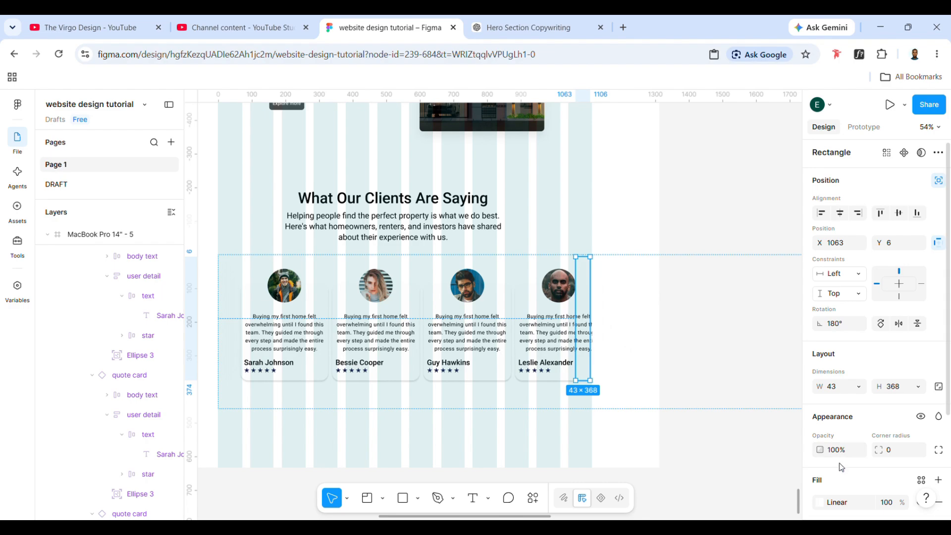
scroll(842, 466, down, 1)
click(820, 474)
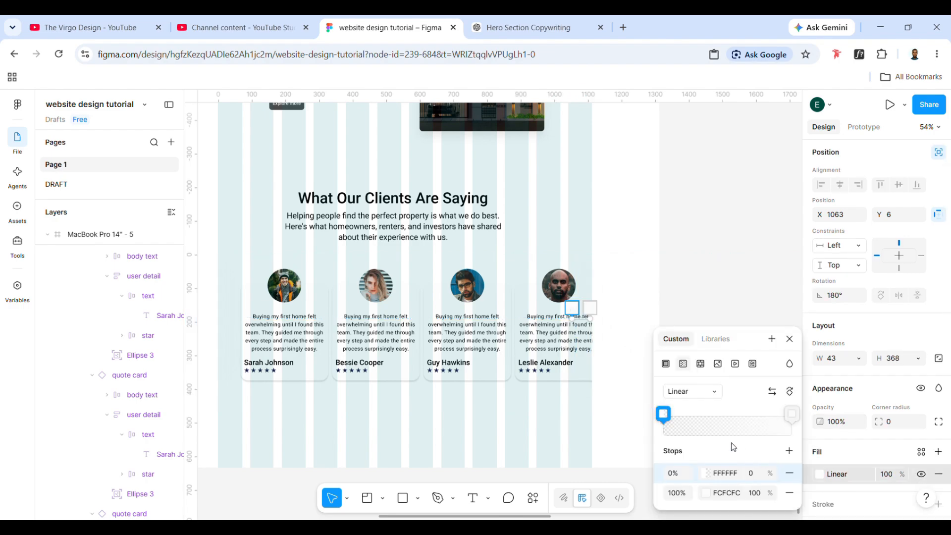
scroll(862, 480, down, 4)
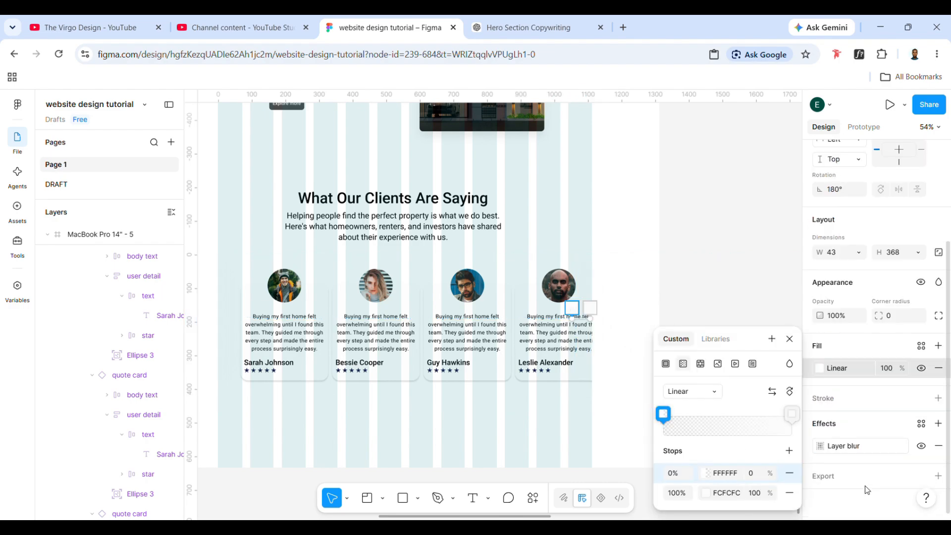
click(704, 492)
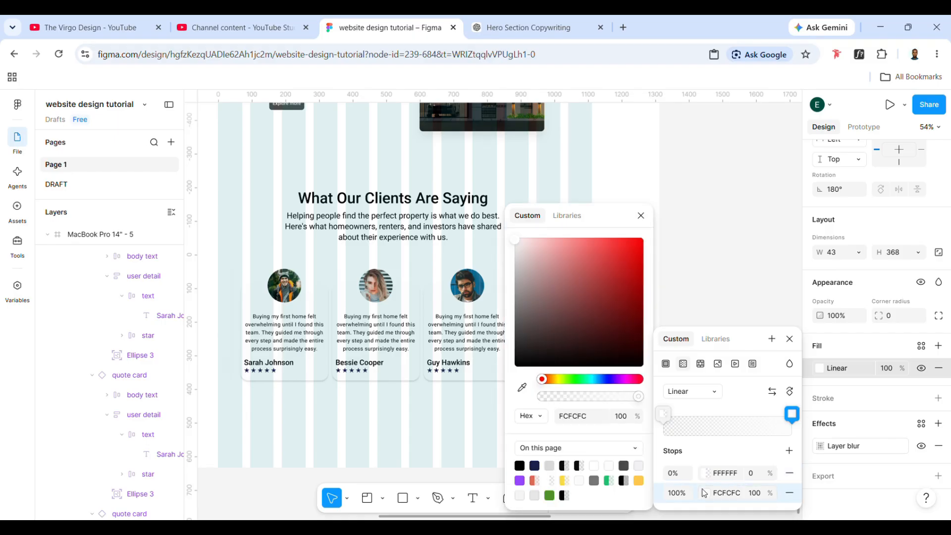
drag(608, 229, 395, 231)
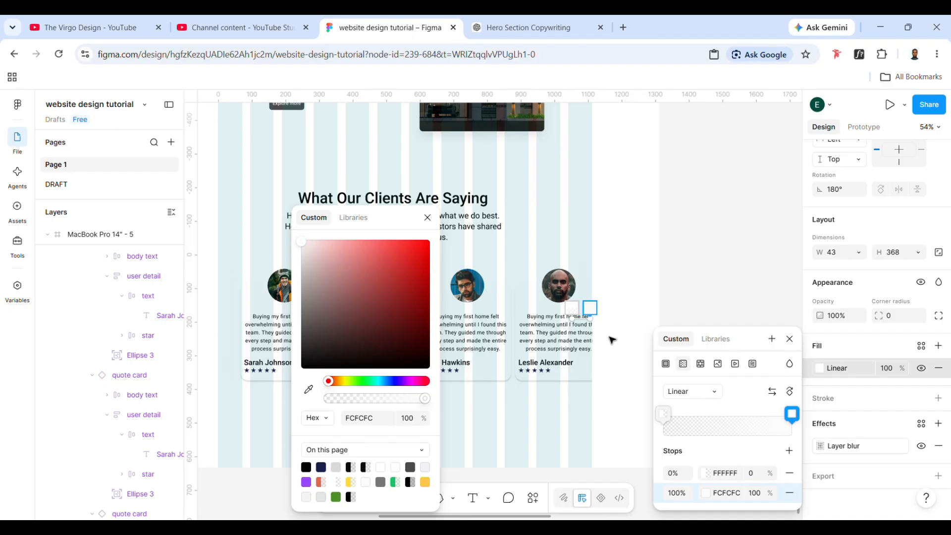
key(Escape)
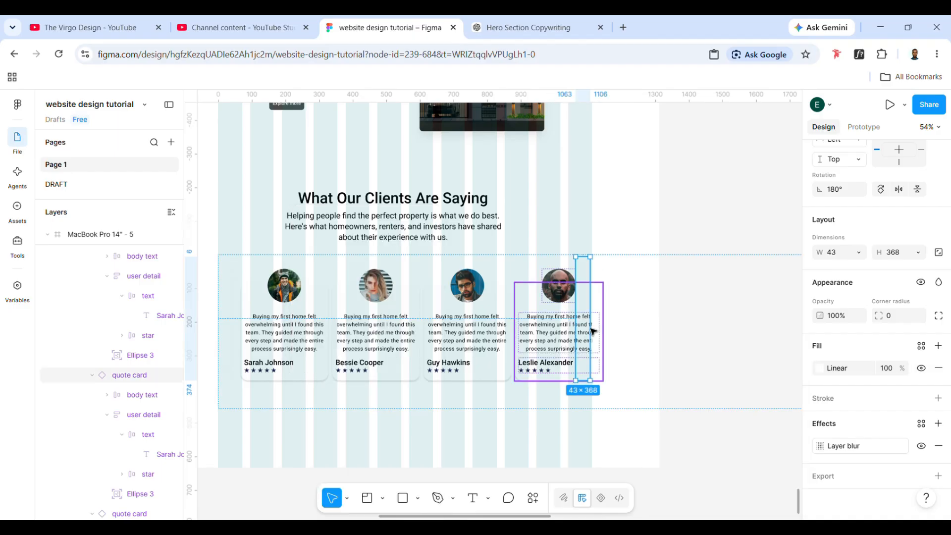
key(shift+h)
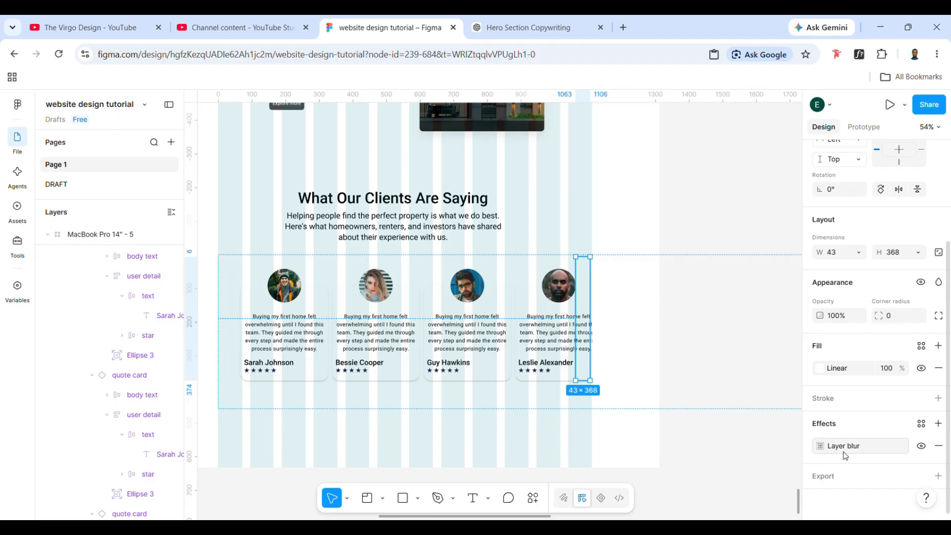
- Try adjusting the layer blur of the duplicated gradient rectangle over the fourth quote card
click(826, 452)
drag(716, 493, 395, 434)
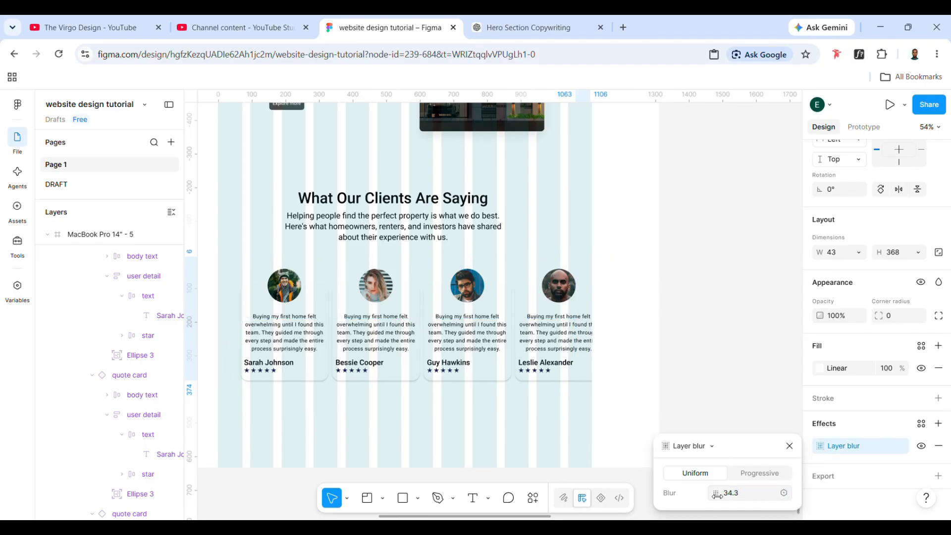
scroll(492, 316, left, 2)
scroll(492, 316, left, 5)
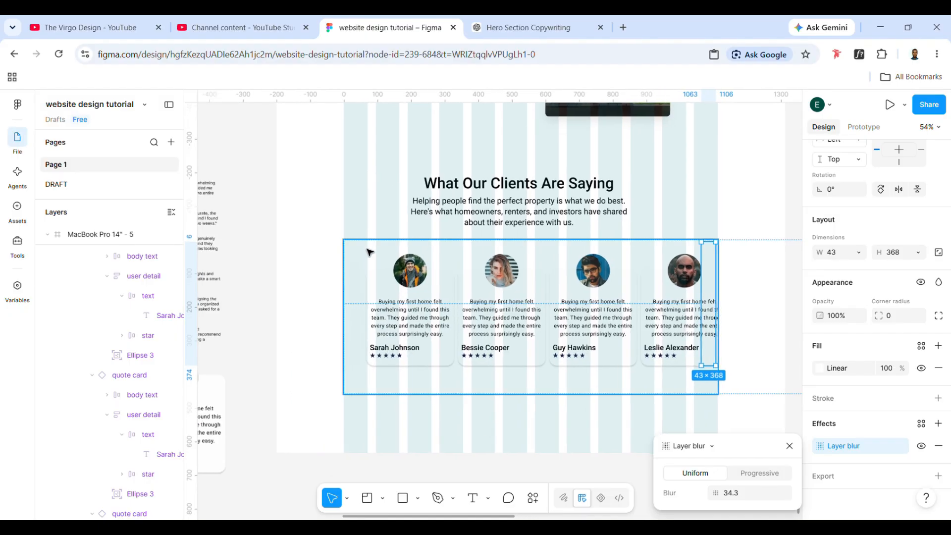
- Add a solid grey 807878 fill to the outer frame behind the quote cards
click(492, 376)
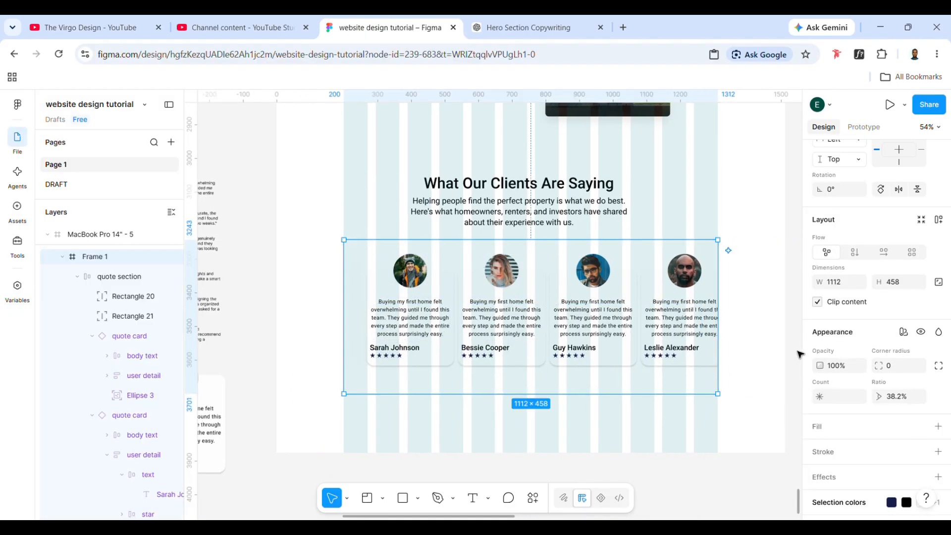
scroll(867, 423, down, 1)
click(938, 402)
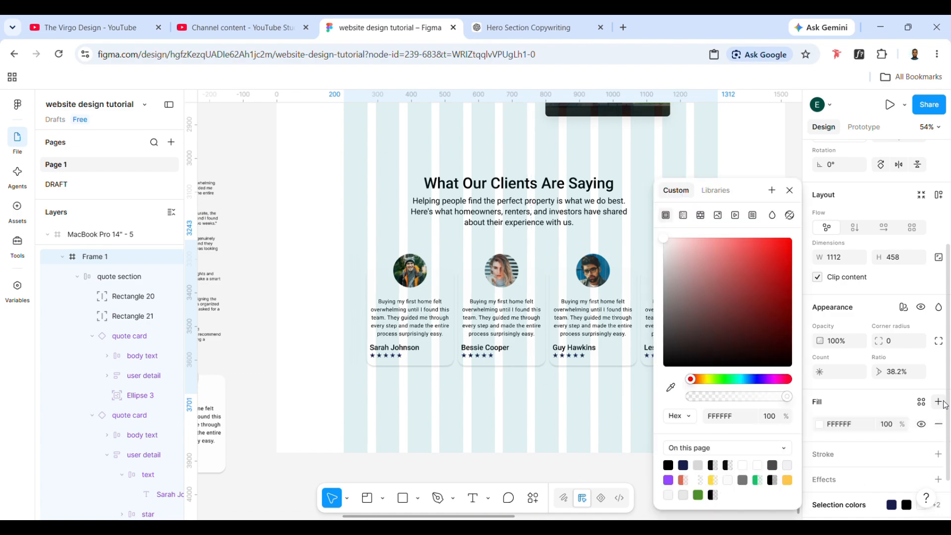
drag(683, 245, 671, 302)
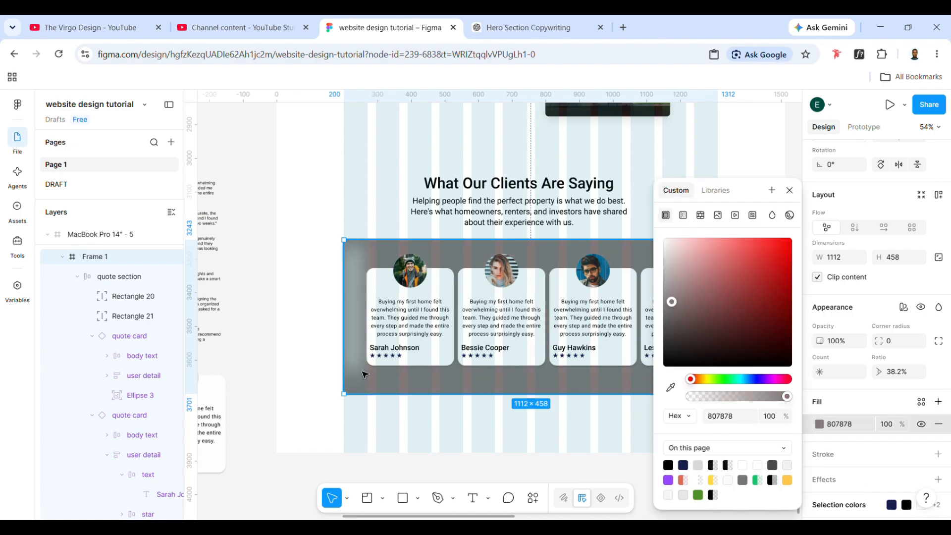
- Check both blurred edges against the grey backdrop and darken the outer frame's fill to 231A1A
scroll(364, 374, right, 5)
scroll(364, 374, left, 1)
click(521, 282)
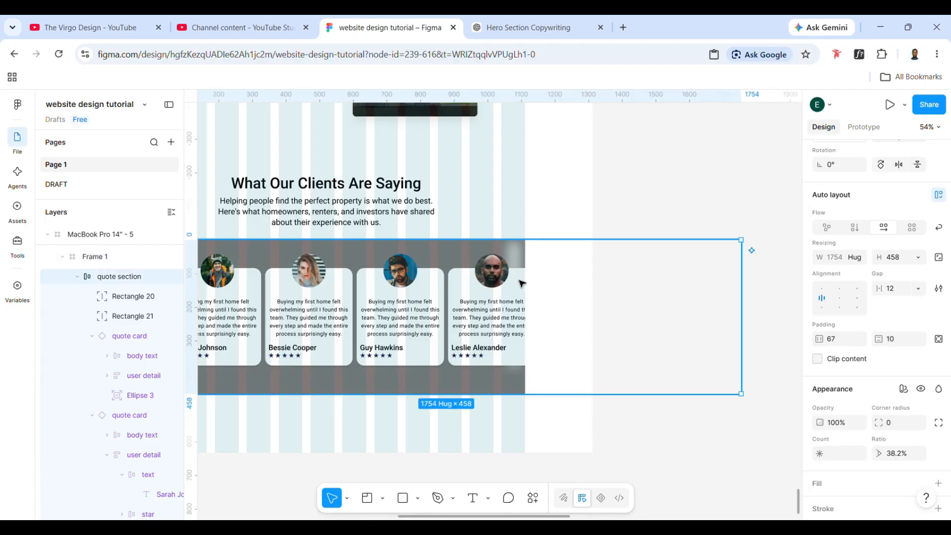
scroll(862, 431, down, 5)
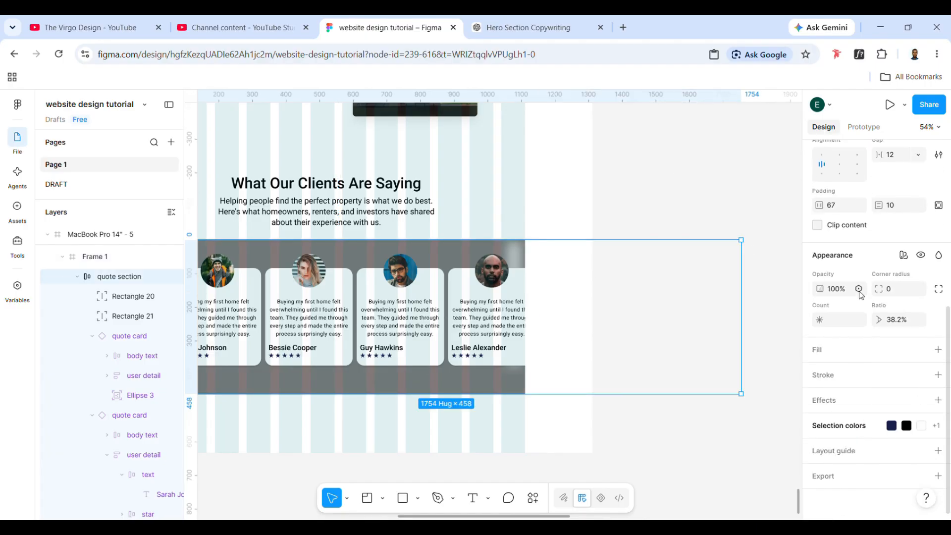
scroll(861, 295, up, 5)
scroll(494, 417, left, 5)
click(494, 418)
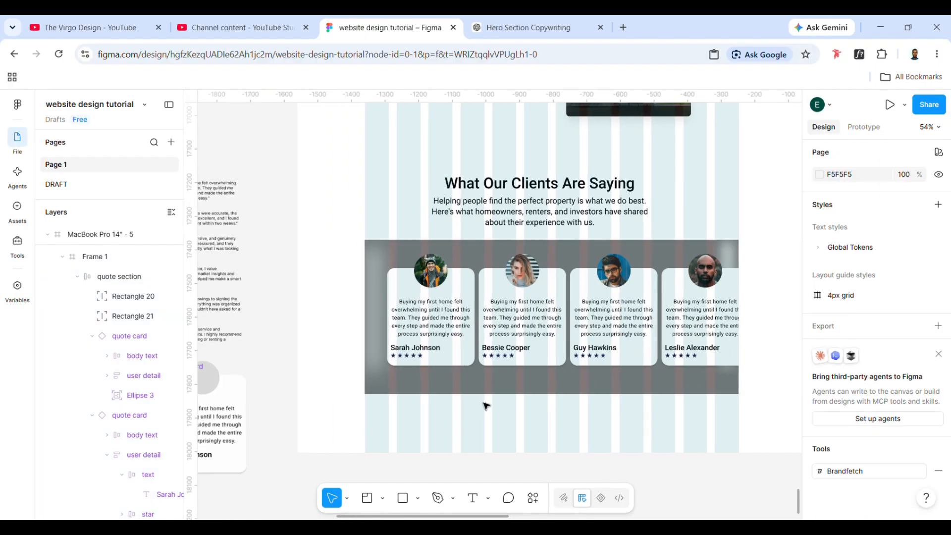
click(488, 385)
scroll(836, 420, down, 4)
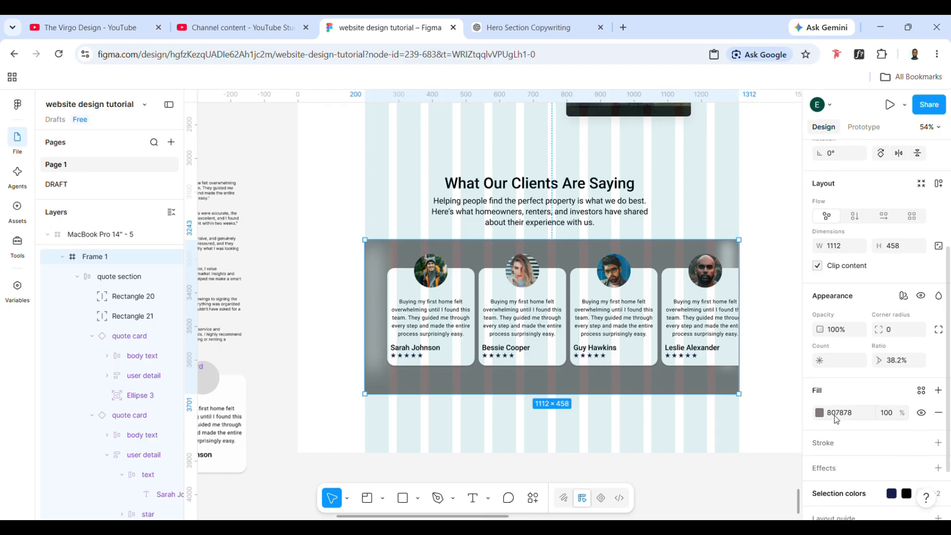
click(820, 413)
drag(694, 348, 695, 349)
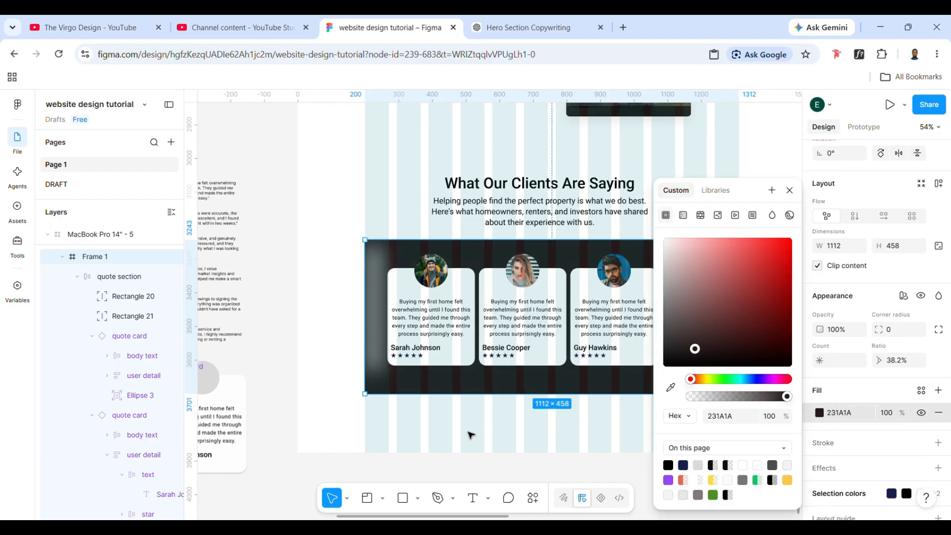
click(470, 435)
- Set the layer blur of the gradient rectangle before the first card to 20 and widen it to about 83
scroll(470, 434, right, 4)
click(273, 336)
double_click(273, 335)
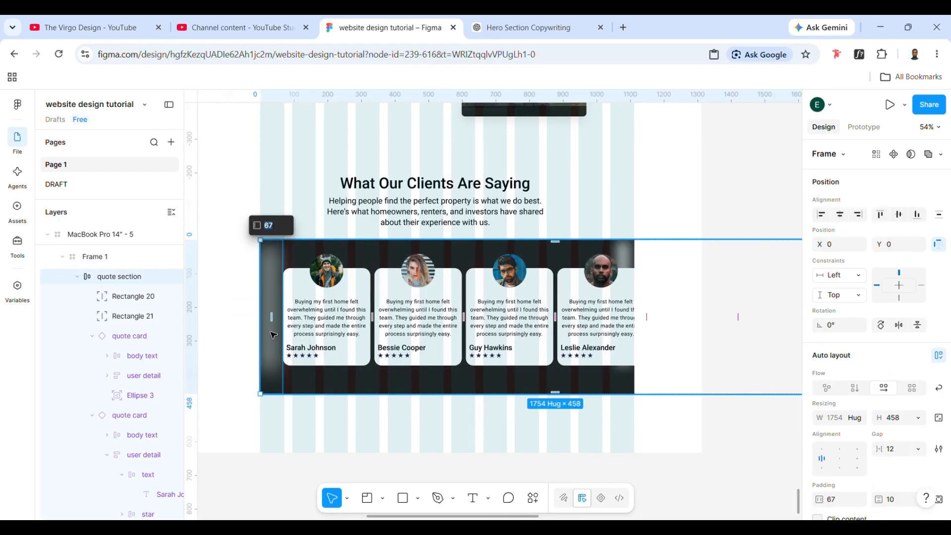
click(273, 335)
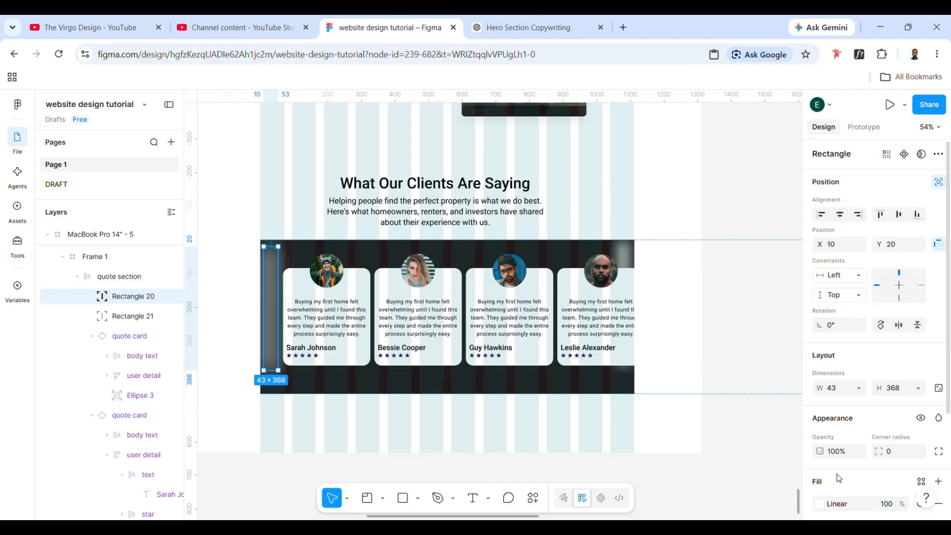
scroll(838, 478, down, 3)
click(820, 447)
click(742, 495)
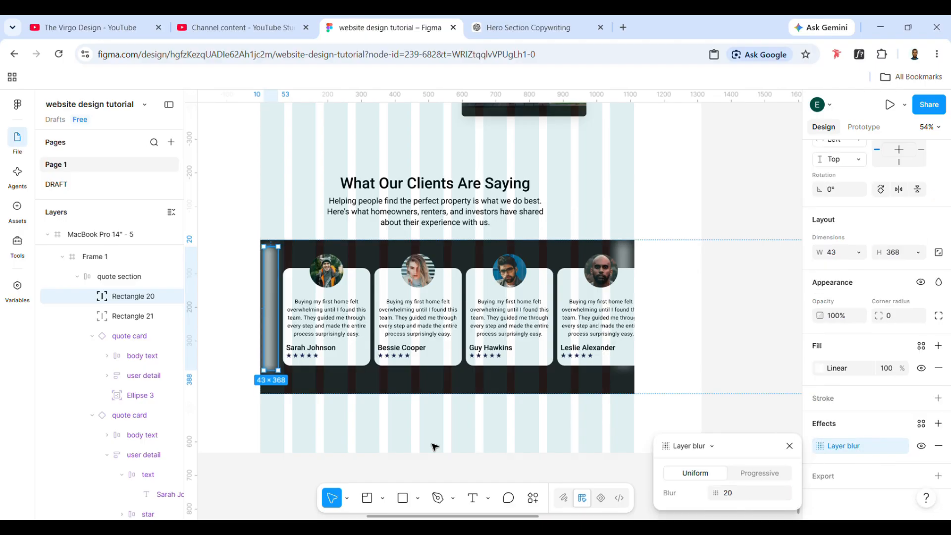
drag(278, 335, 303, 356)
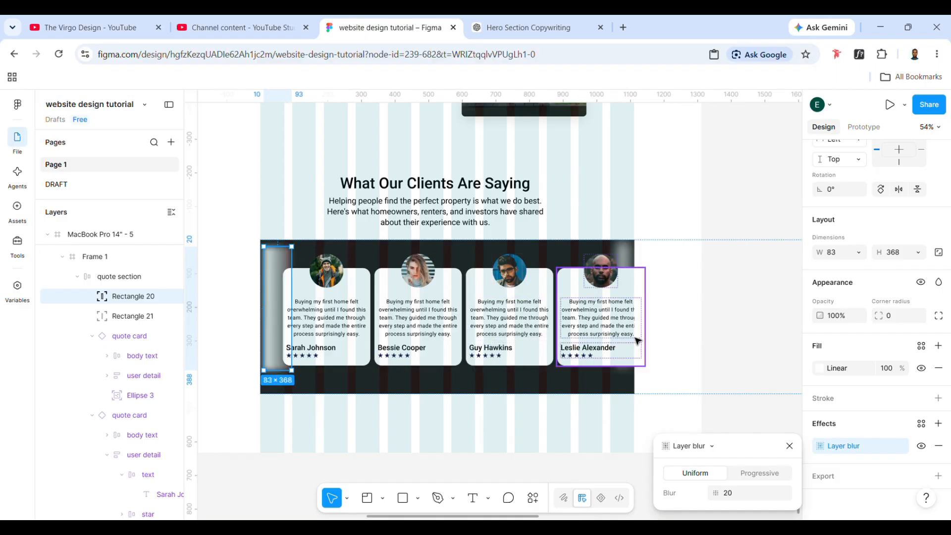
- Replace the gradient rectangle over the fourth card with a copy of the widened one and flip it horizontally
click(627, 270)
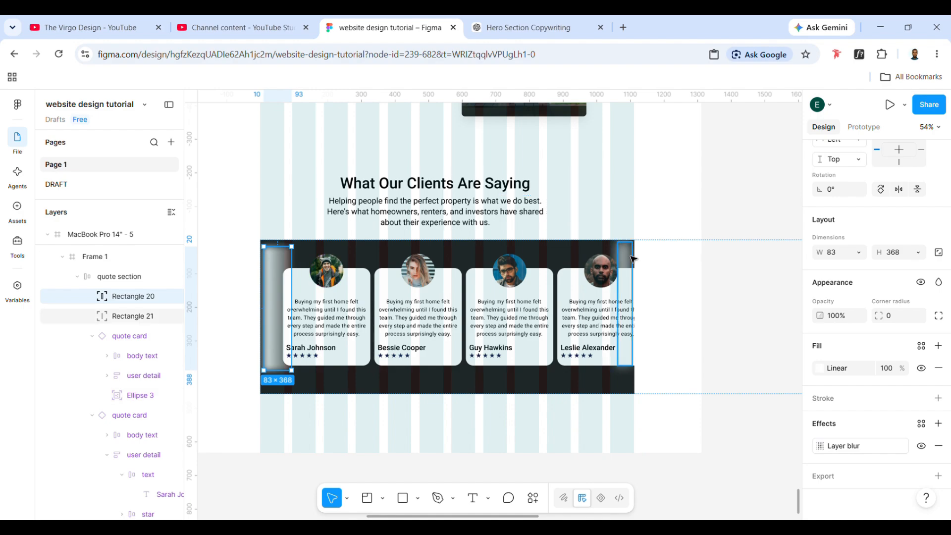
key(ctrl+v)
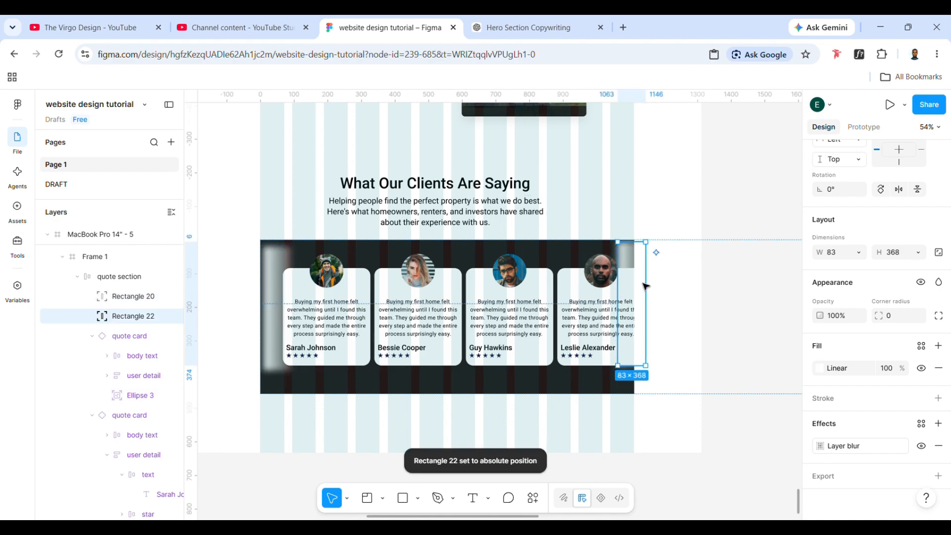
key(shift+h)
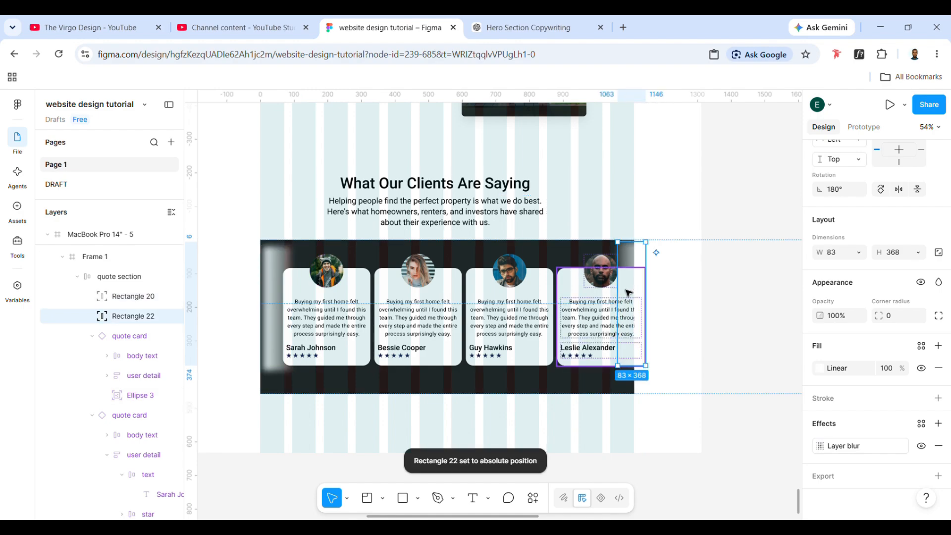
- Shift the flipped rectangle to about X 1032 and trim it to about 290 high, aligned with the card's top and bottom edges
key(Left)
key(Left)
key(Left)
key(Left)
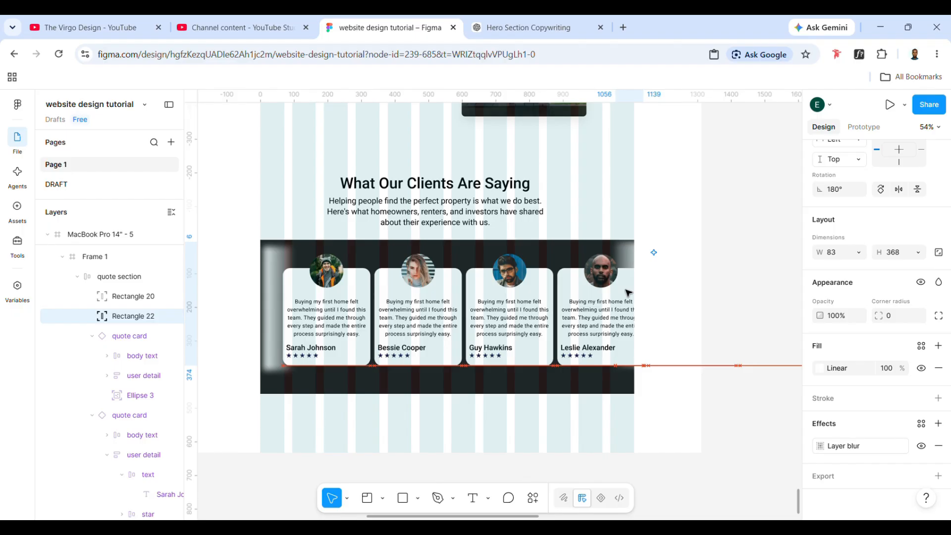
mouse_move(628, 272)
mouse_down()
mouse_move(623, 285)
mouse_move(635, 266)
mouse_move(636, 277)
mouse_up()
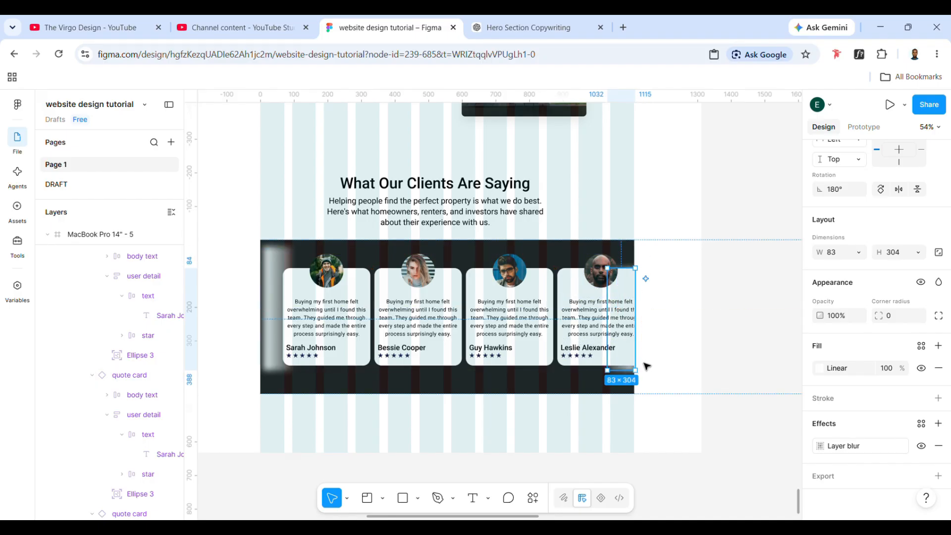
drag(637, 378, 637, 374)
- Set the flipped rectangle's layer blur to 15
click(822, 445)
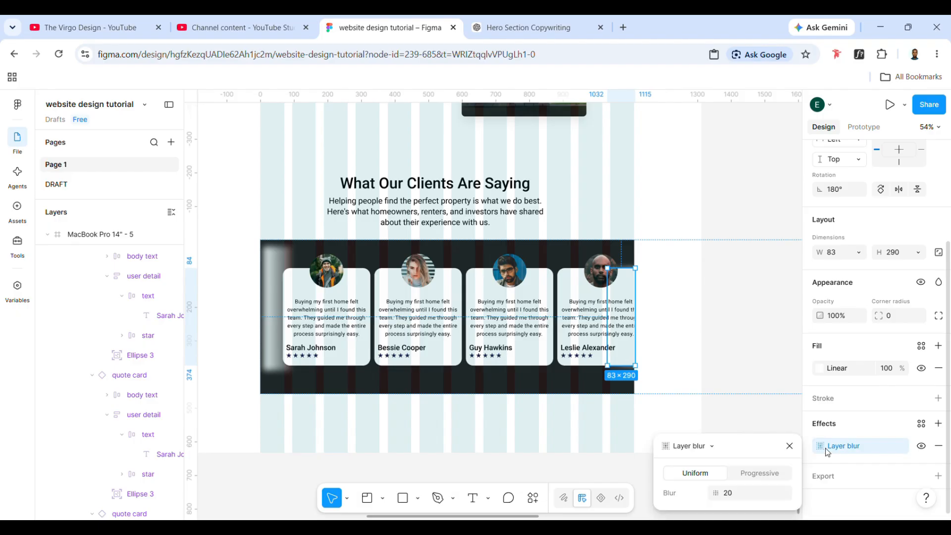
click(739, 496)
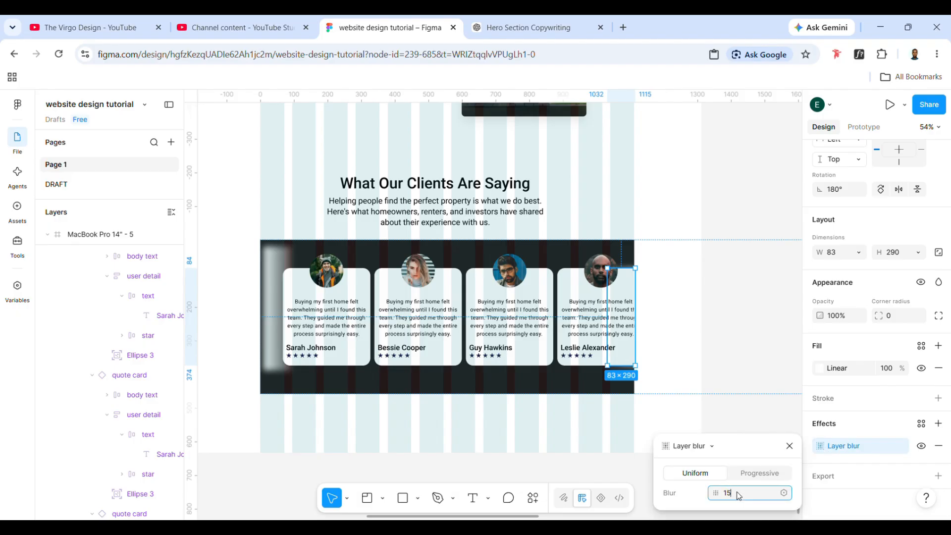
key(Return)
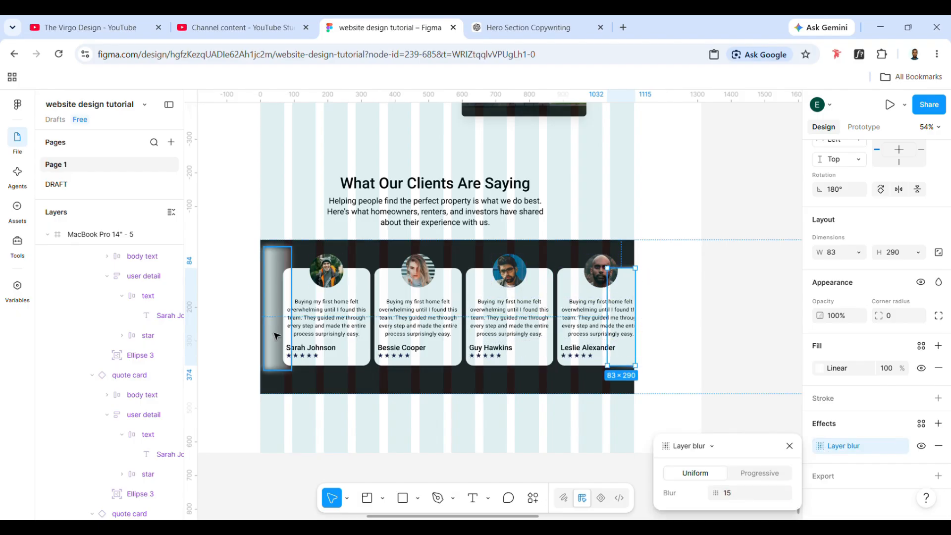
- Trim the gradient rectangle beside the first card to the card's top and bottom edges, starting at about Y 84
click(277, 336)
drag(284, 258, 287, 278)
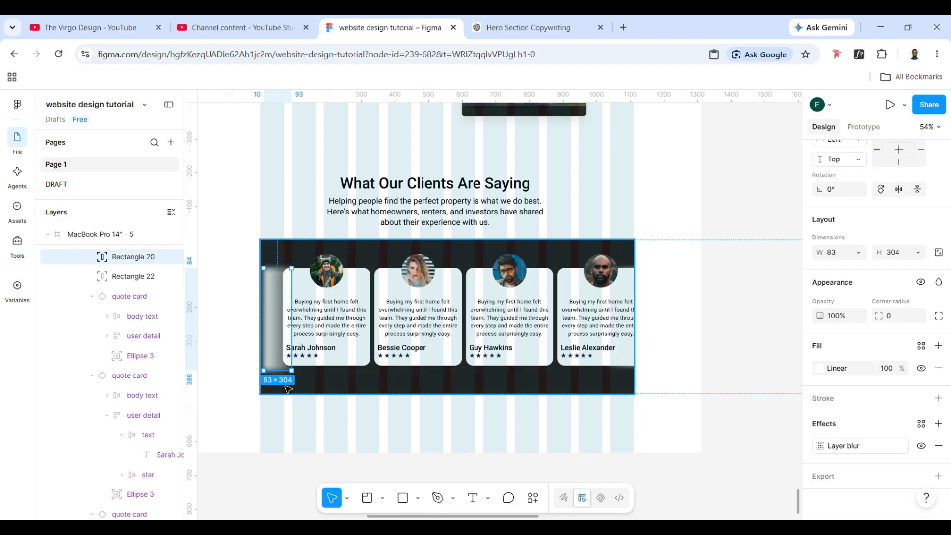
drag(284, 380, 282, 375)
click(375, 413)
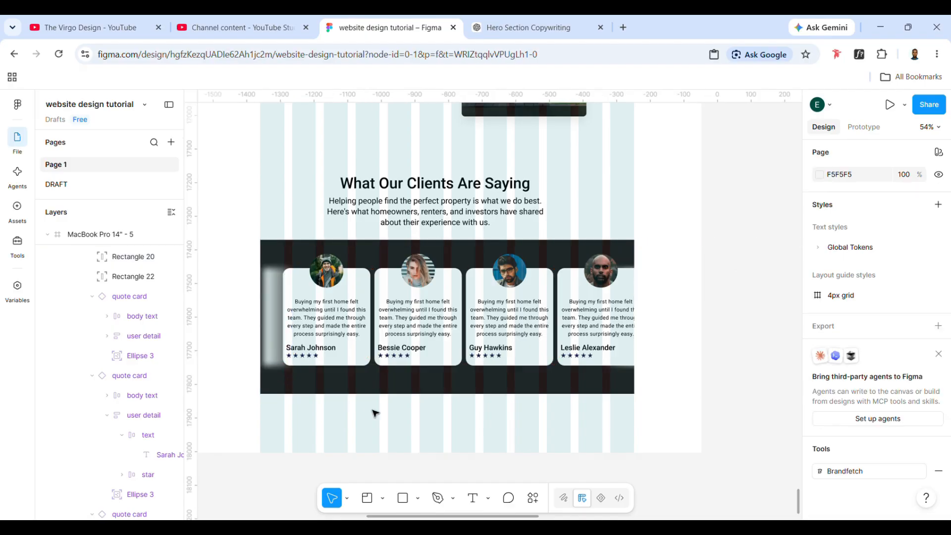
- Reduce the quote section's left padding to about 32 so the first card tucks under the gradient rectangle
click(326, 357)
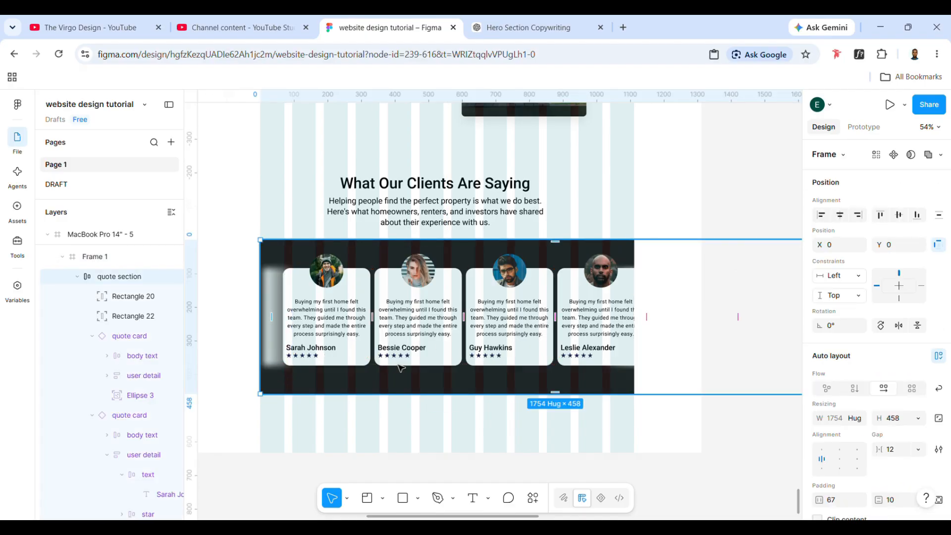
drag(273, 315, 268, 328)
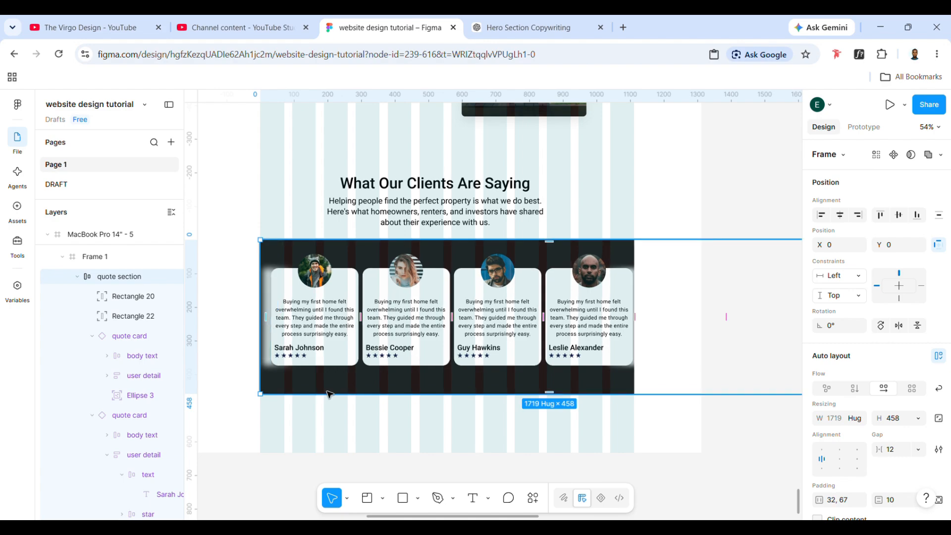
click(393, 444)
- Remove the dark fill from the outer frame around the quote cards
click(382, 371)
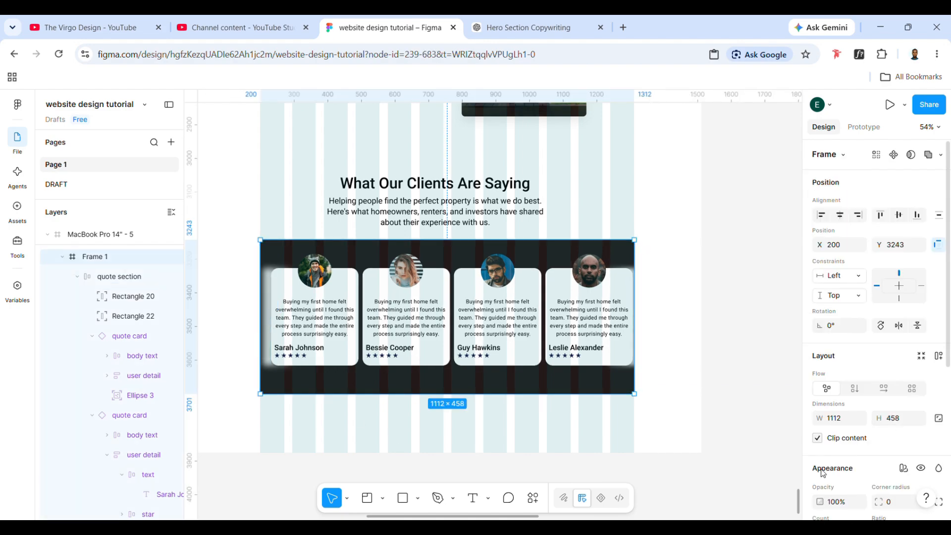
scroll(822, 473, down, 3)
click(938, 452)
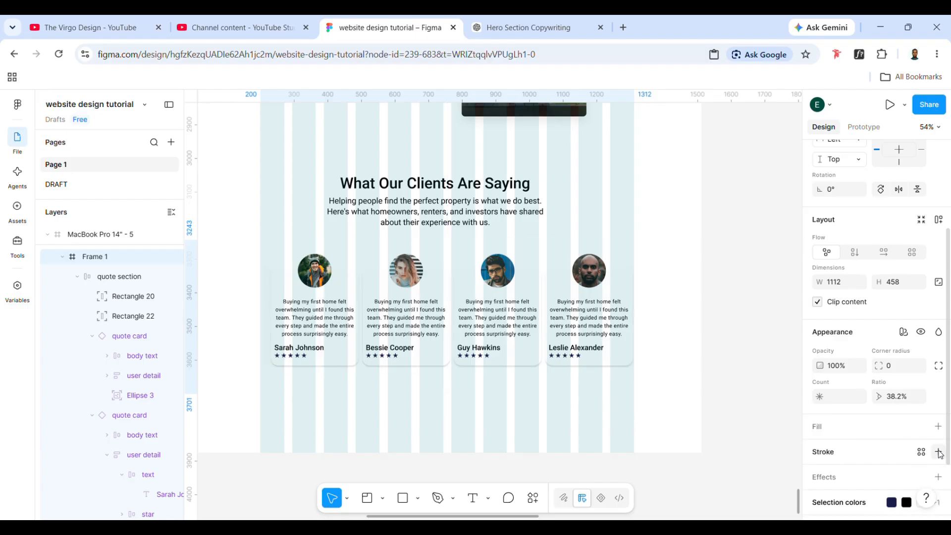
click(605, 415)
- Review the MacBook Pro 14" - 5 page frame from its header down to the client quote section
scroll(607, 418, up, 3)
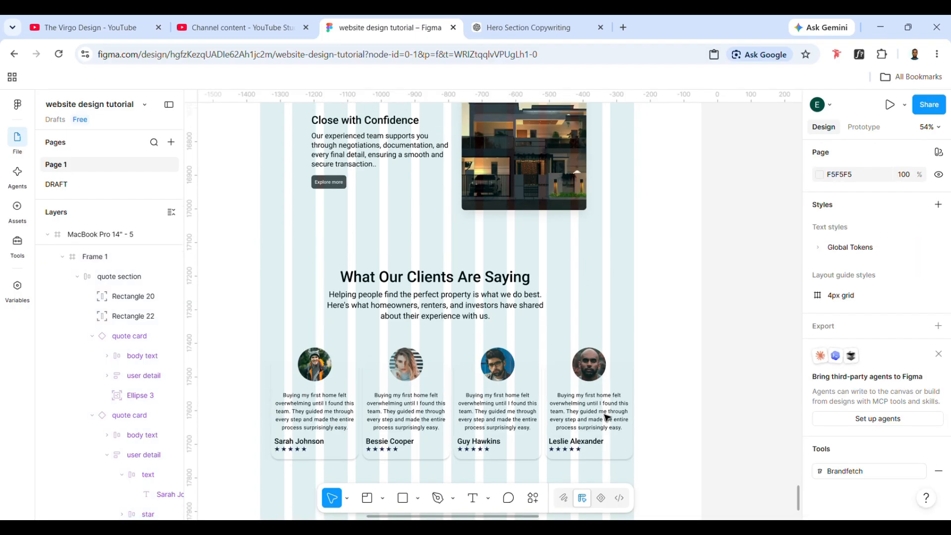
scroll(607, 417, up, 10)
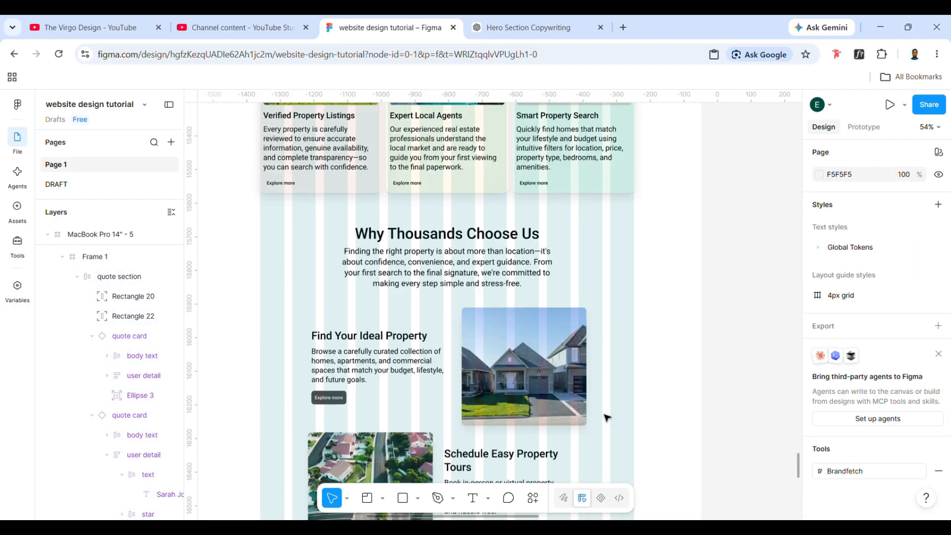
scroll(606, 418, up, 12)
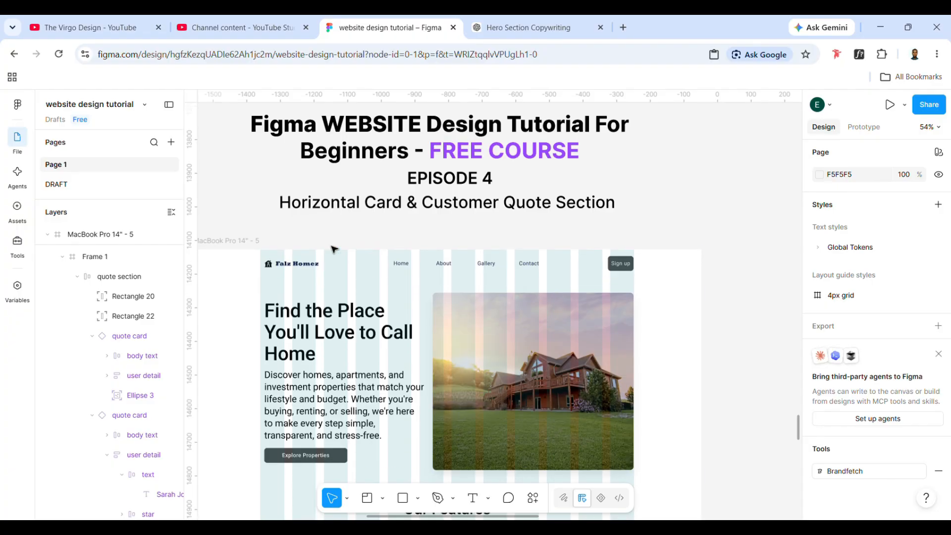
scroll(333, 249, down, 2)
scroll(333, 249, left, 3)
click(357, 137)
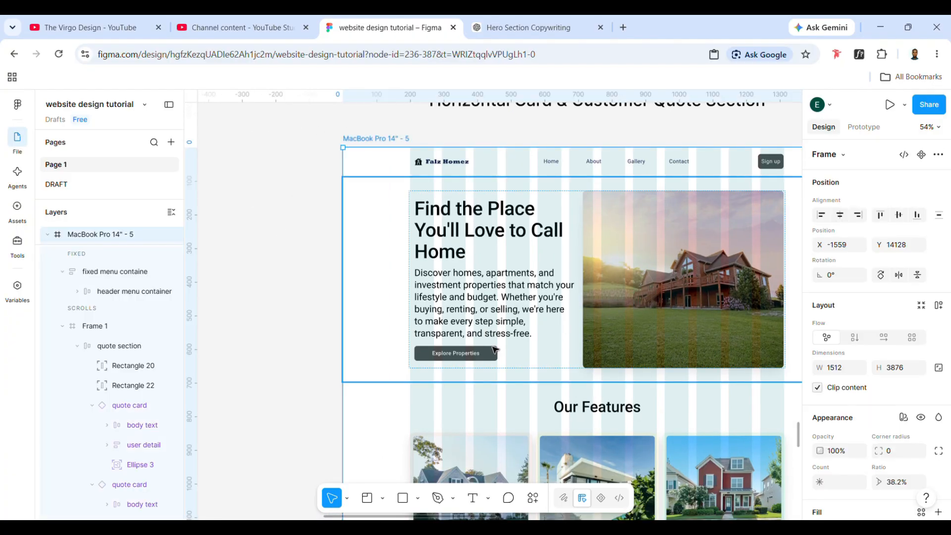
scroll(494, 350, down, 5)
scroll(494, 350, down, 3)
scroll(493, 350, down, 6)
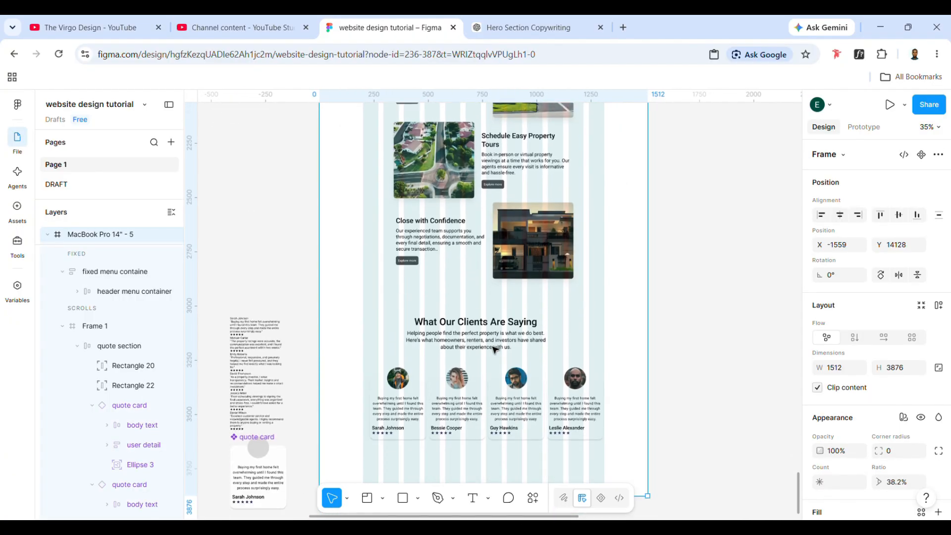
scroll(494, 349, down, 4)
scroll(493, 347, up, 2)
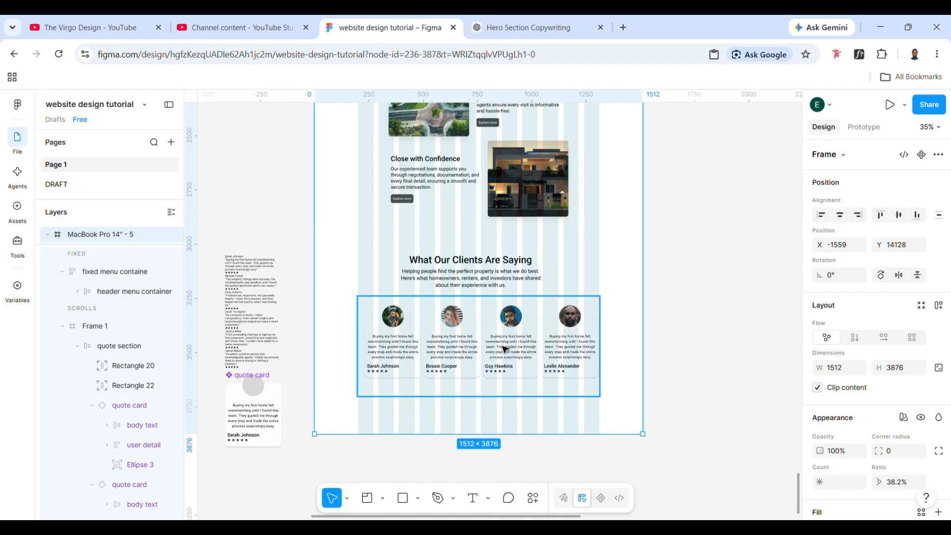
scroll(500, 371, down, 1)
scroll(503, 366, up, 2)
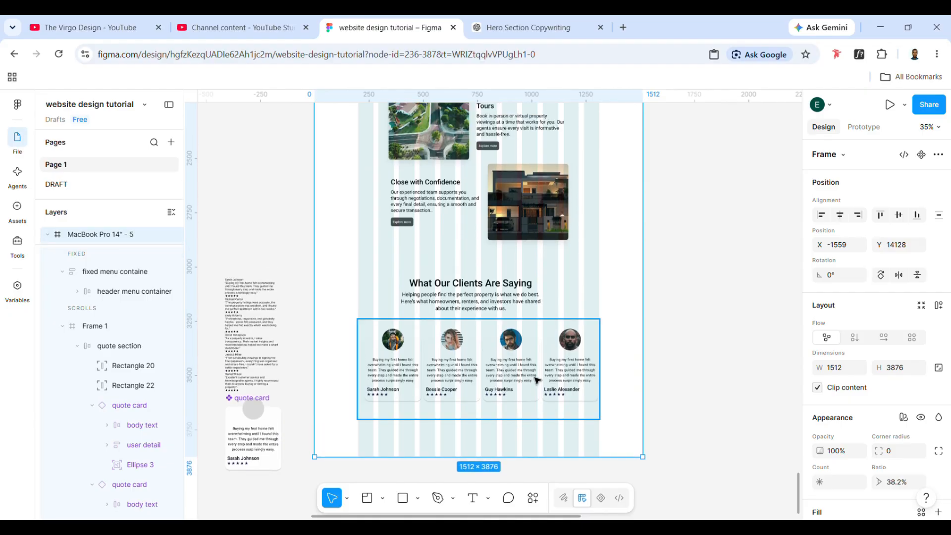
- Inspect the frame holding the client quote cards and the card layers nested inside it
scroll(537, 381, up, 3)
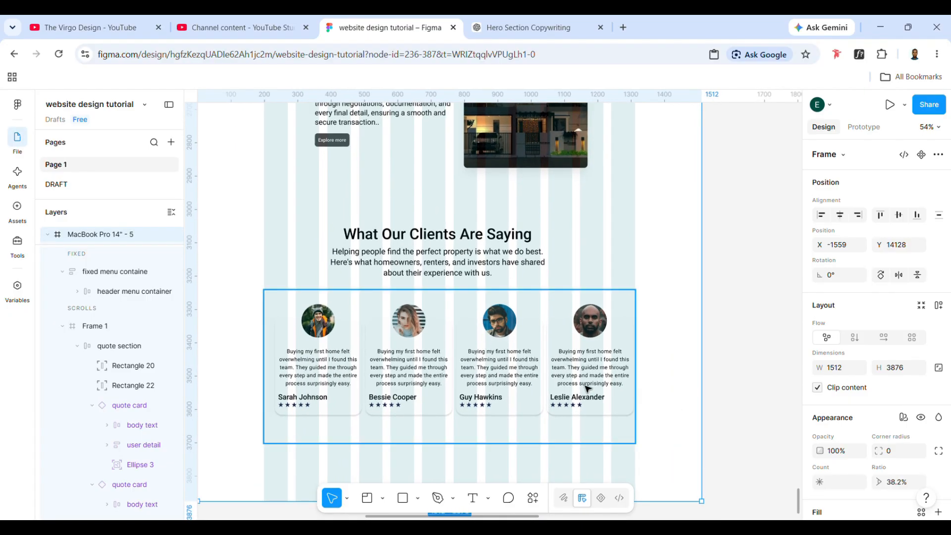
scroll(587, 389, down, 1)
click(564, 385)
scroll(562, 384, up, 2)
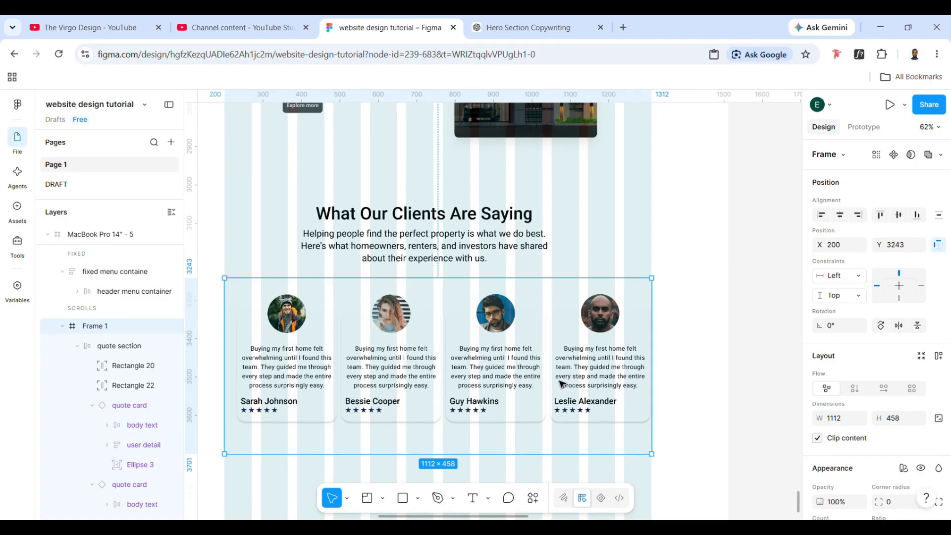
double_click(519, 358)
double_click(518, 358)
double_click(518, 357)
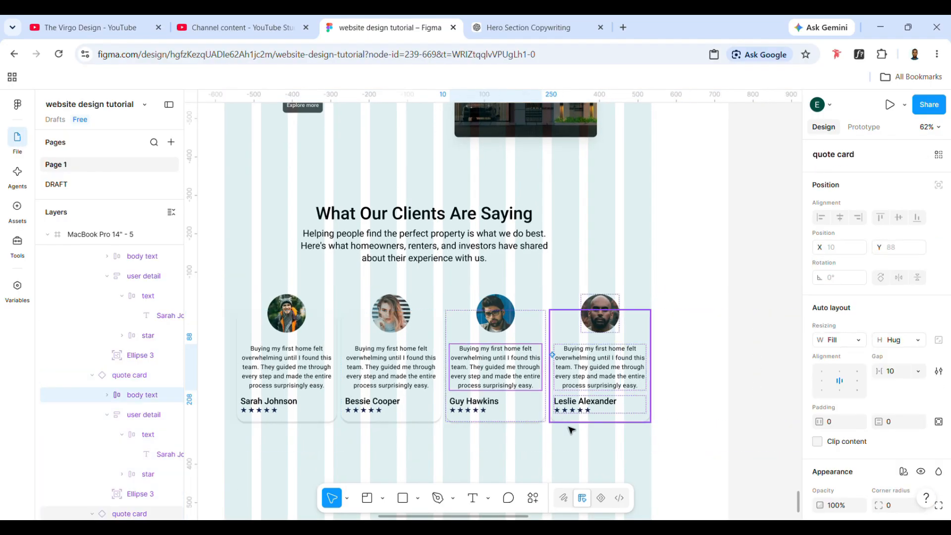
click(571, 429)
- Move the main quote card component outside the page further left, to X -2334, Y 17750, clear of the quote text list
scroll(575, 431, left, 5)
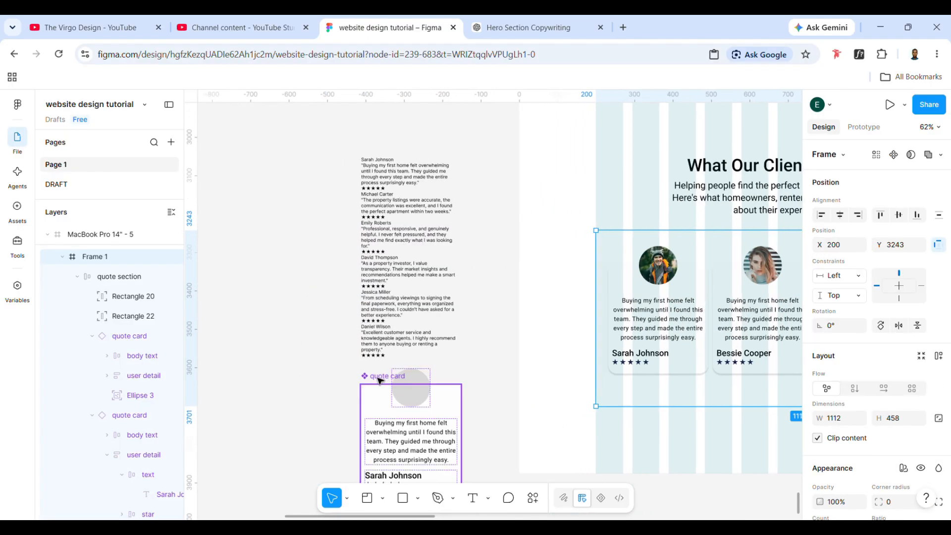
click(380, 381)
drag(378, 394, 258, 383)
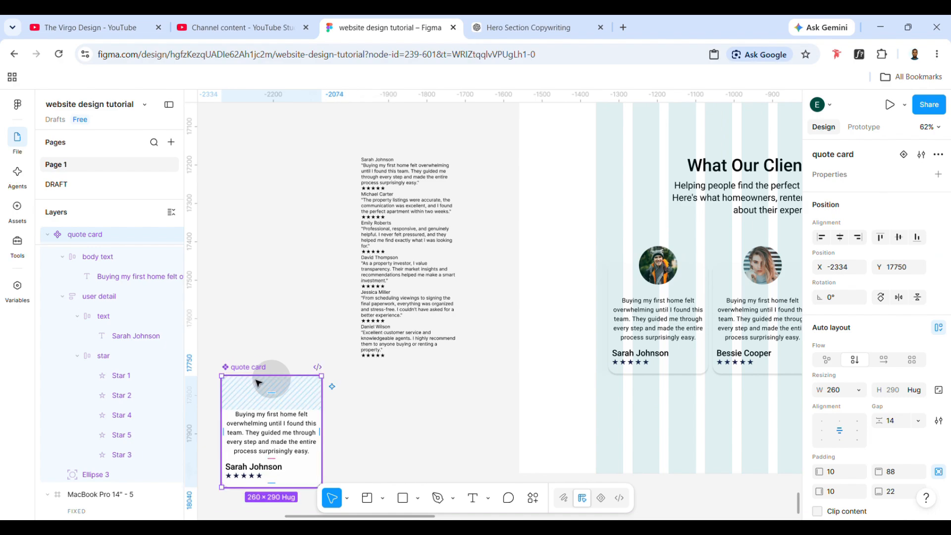
- Wrap the "What Our Clients Are Saying" title block and the quote card frame together in a vertical auto layout frame
scroll(551, 386, right, 10)
scroll(530, 314, up, 3)
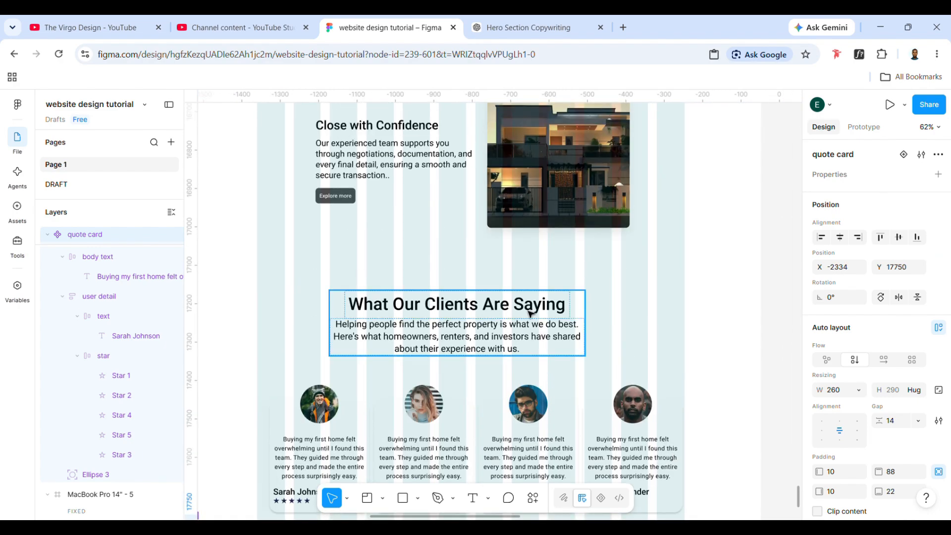
click(518, 307)
scroll(516, 306, down, 1)
scroll(567, 393, down, 2)
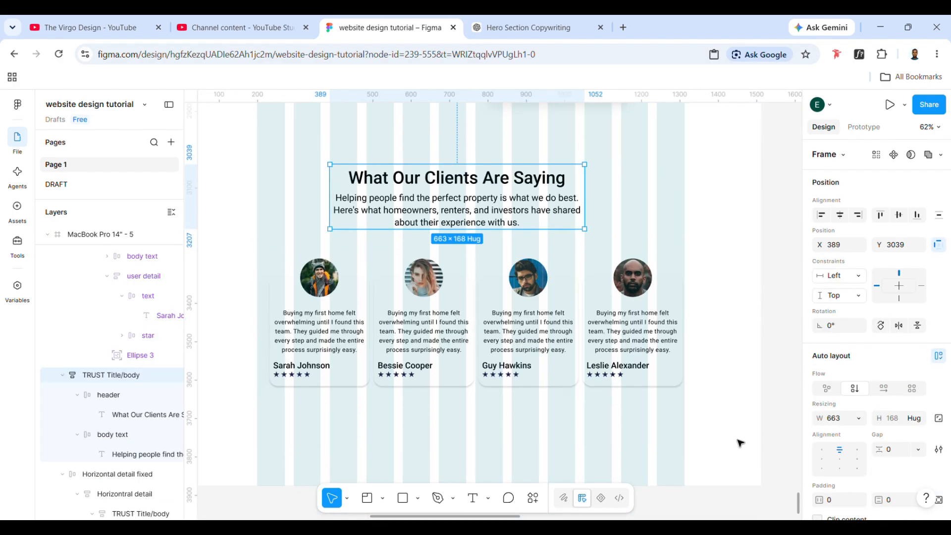
drag(734, 436, 441, 192)
key(shift+a)
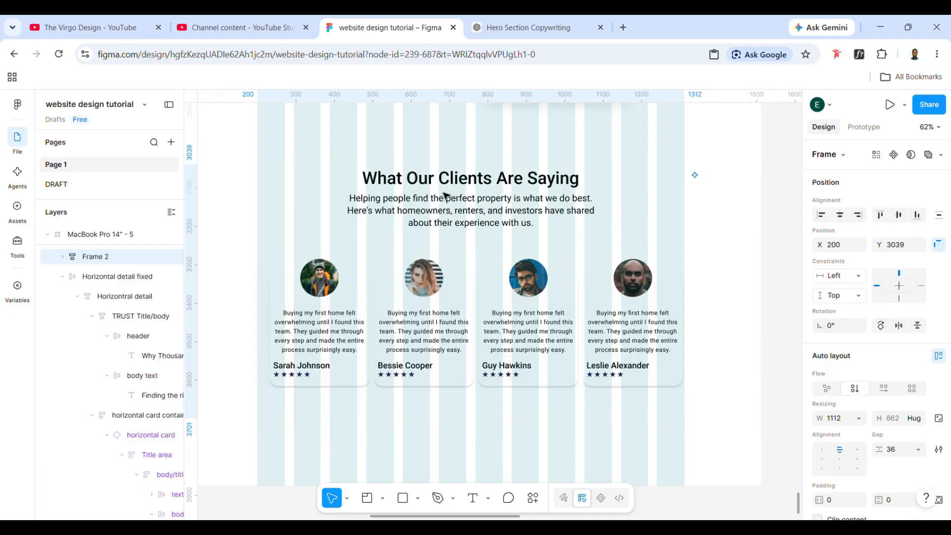
- Compare the "Our Features" and "Why Thousands Choose Us" spacing, and set the auto layout gap of the latter section to 40
scroll(480, 244, up, 15)
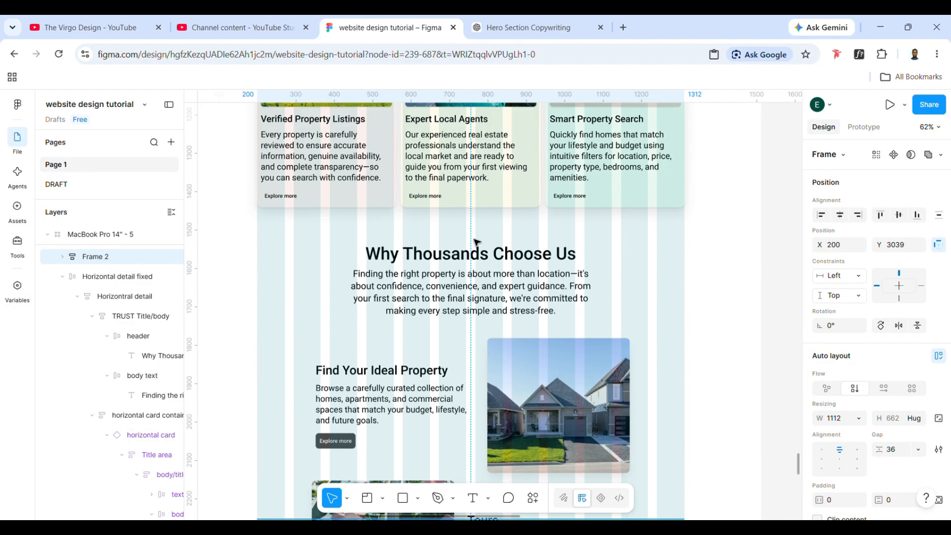
click(476, 289)
double_click(482, 294)
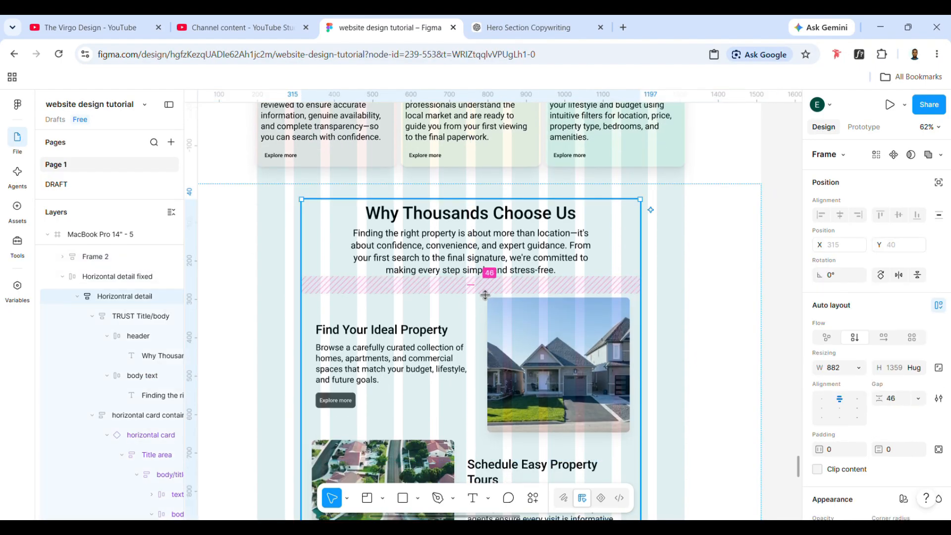
scroll(484, 295, up, 3)
scroll(484, 295, up, 2)
click(475, 218)
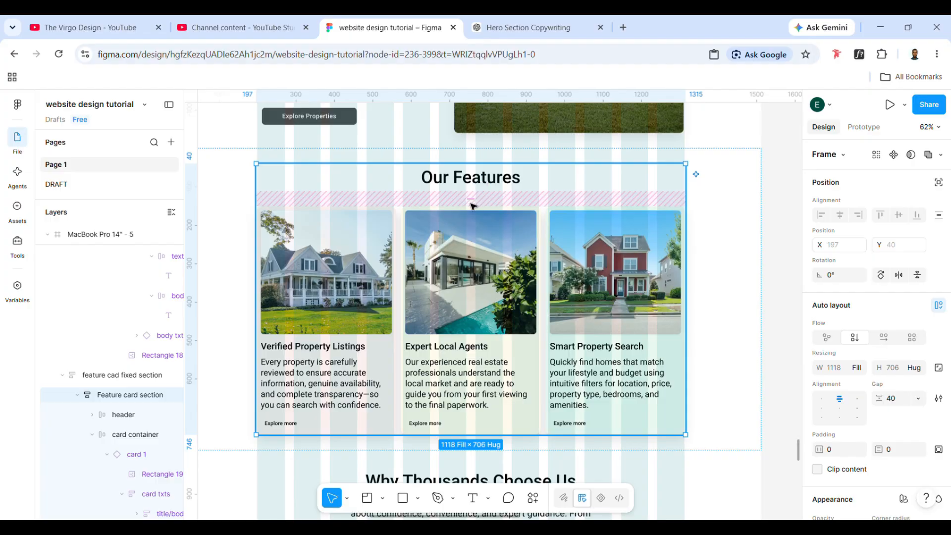
scroll(475, 226, down, 8)
double_click(474, 234)
scroll(474, 233, up, 6)
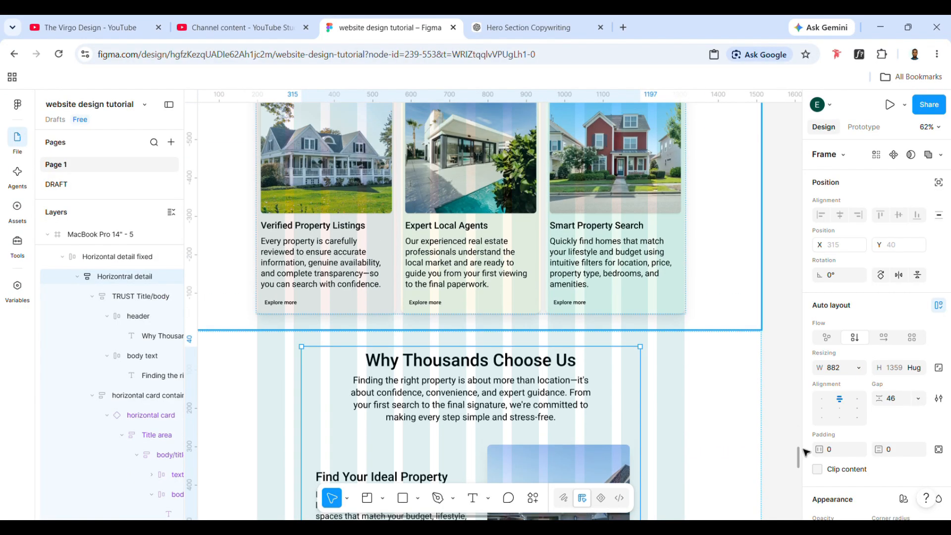
click(890, 402)
text(40)
key(Return)
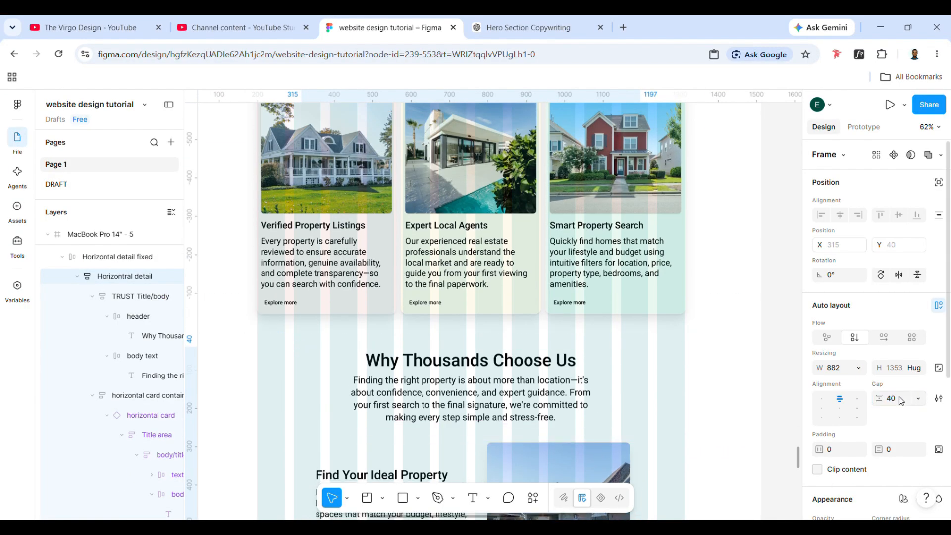
- Set the gap between the "What Our Clients Are Saying" title block and the quote cards to 40
scroll(692, 371, down, 10)
scroll(692, 372, down, 3)
scroll(692, 372, up, 7)
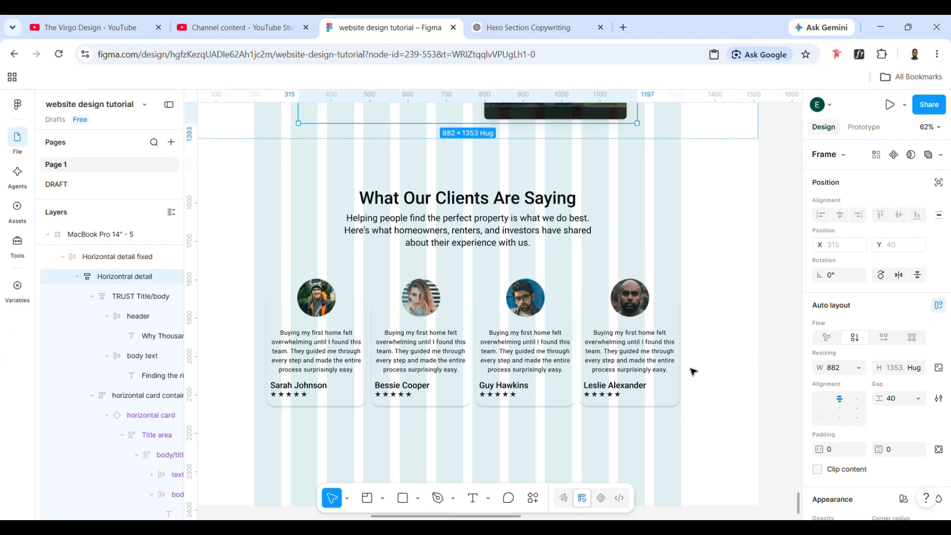
double_click(548, 397)
click(720, 383)
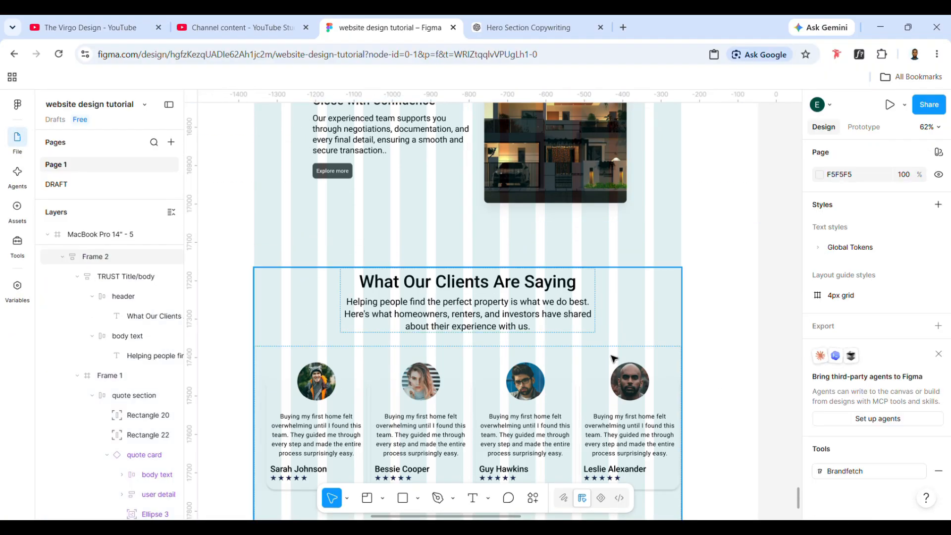
click(613, 357)
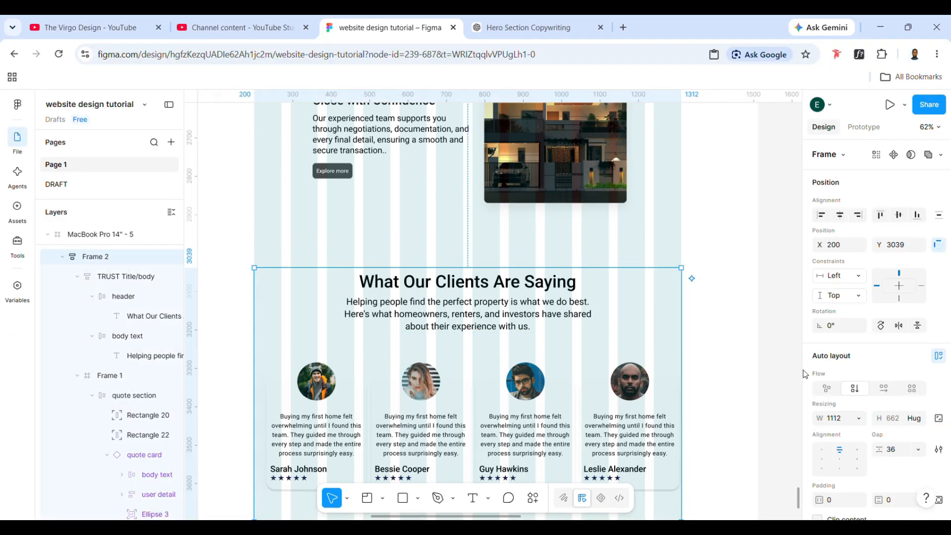
drag(887, 450, 884, 450)
click(896, 450)
text(4)
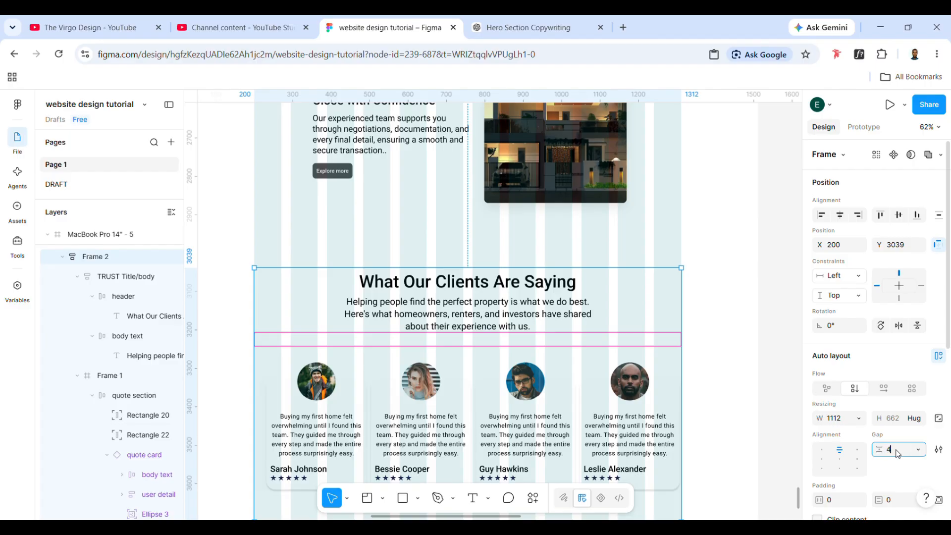
text(0)
key(Return)
scroll(619, 278, down, 3)
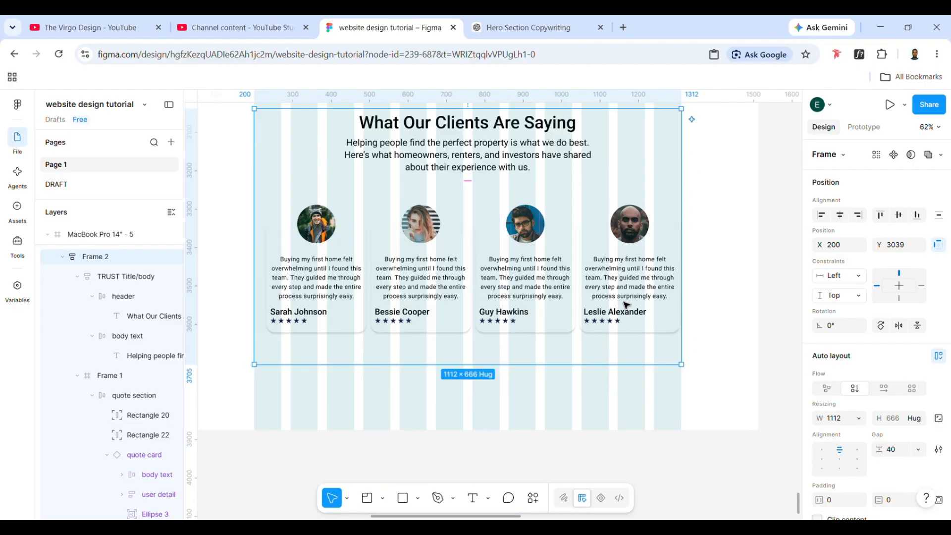
- Rename the auto layout frame wrapping the client quote title and cards as "quote section detail"
scroll(584, 302, up, 2)
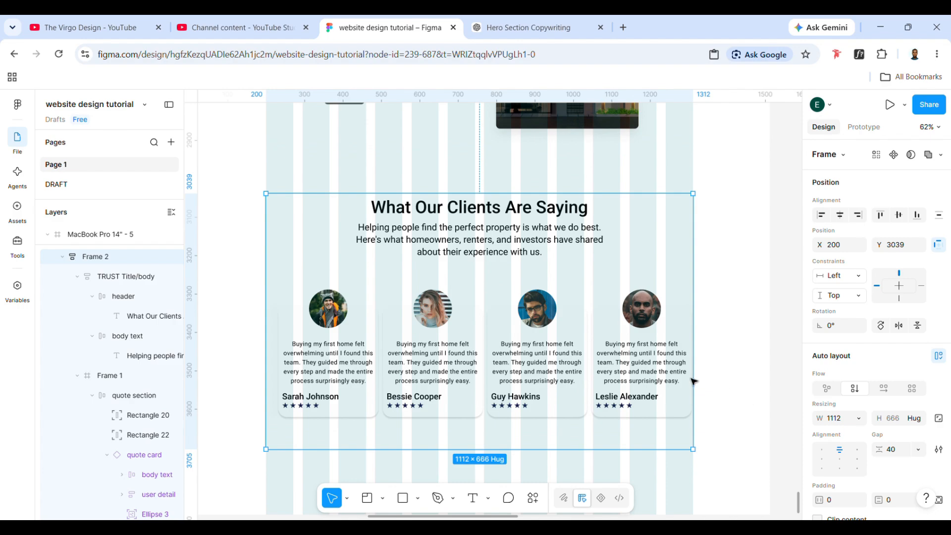
scroll(611, 390, left, 1)
scroll(614, 390, right, 1)
click(730, 378)
click(667, 379)
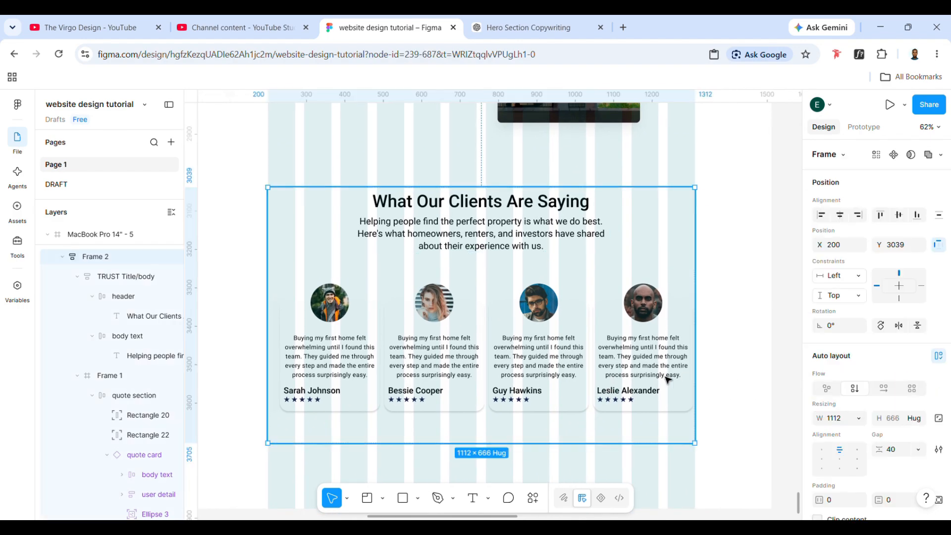
click(60, 257)
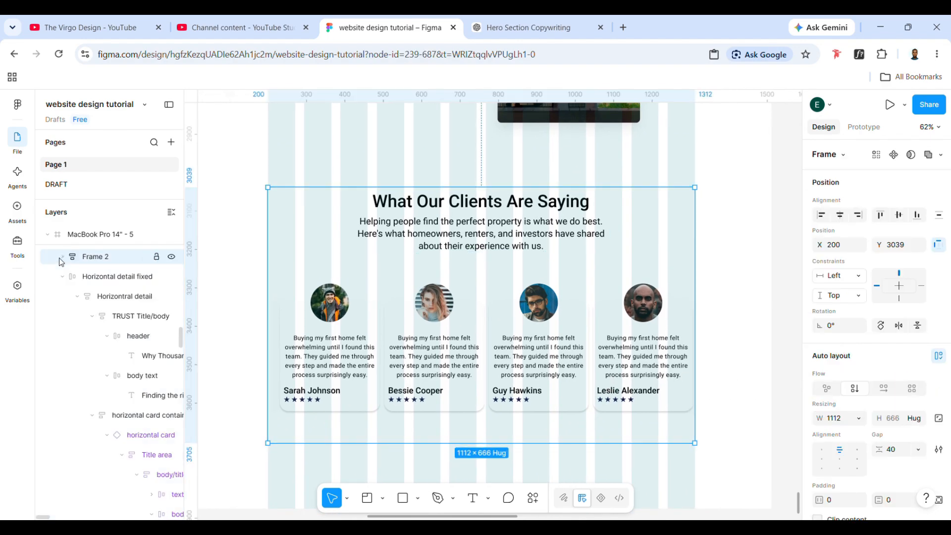
double_click(108, 257)
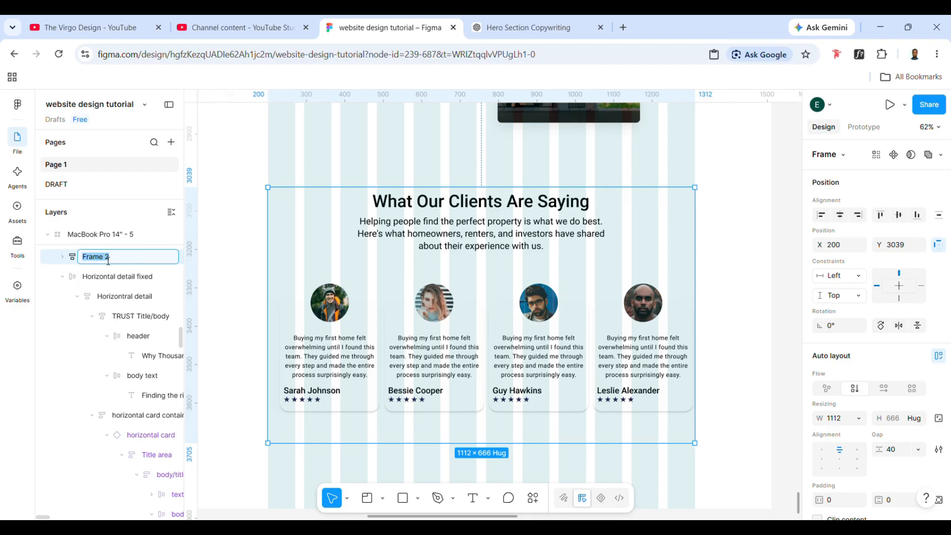
text(ction detail)
key(Return)
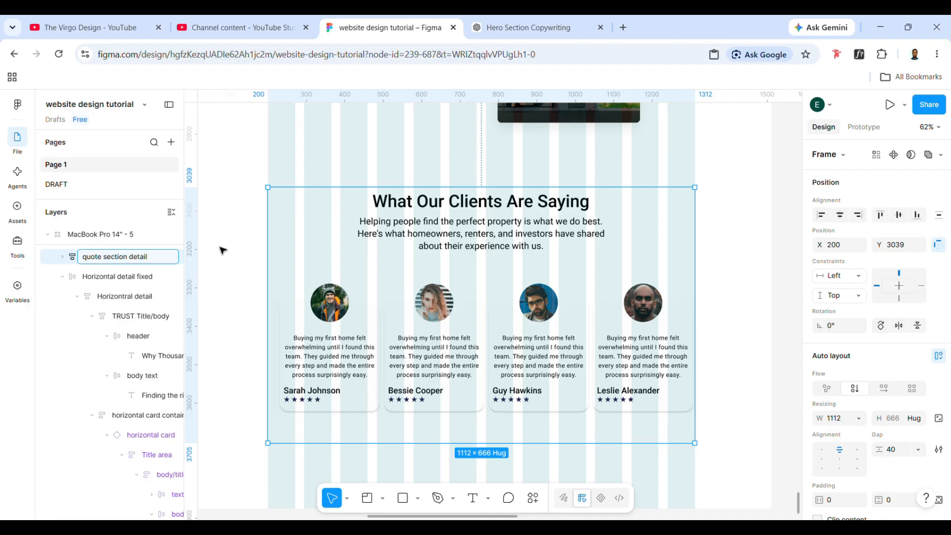
- Rename the clipped frame that holds the quote cards as "quote container"
double_click(407, 293)
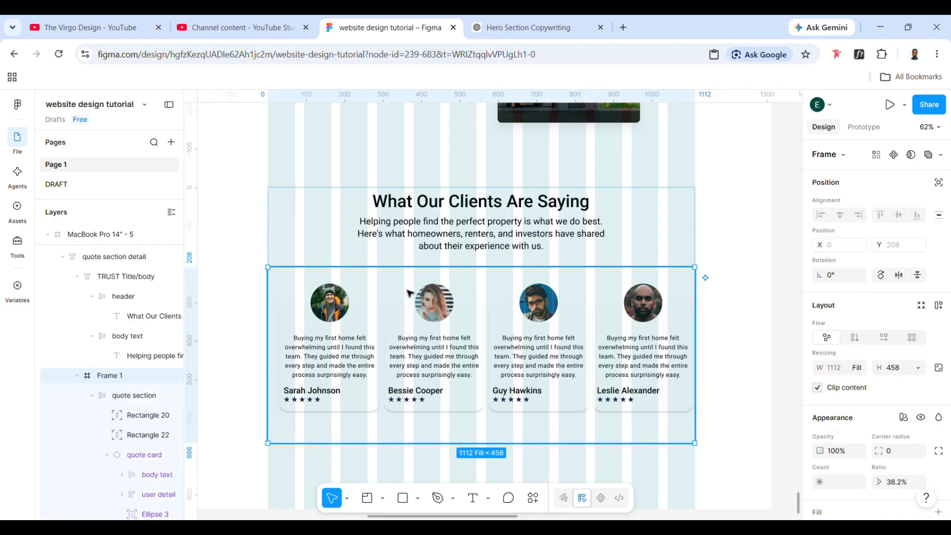
double_click(118, 376)
text(quote container)
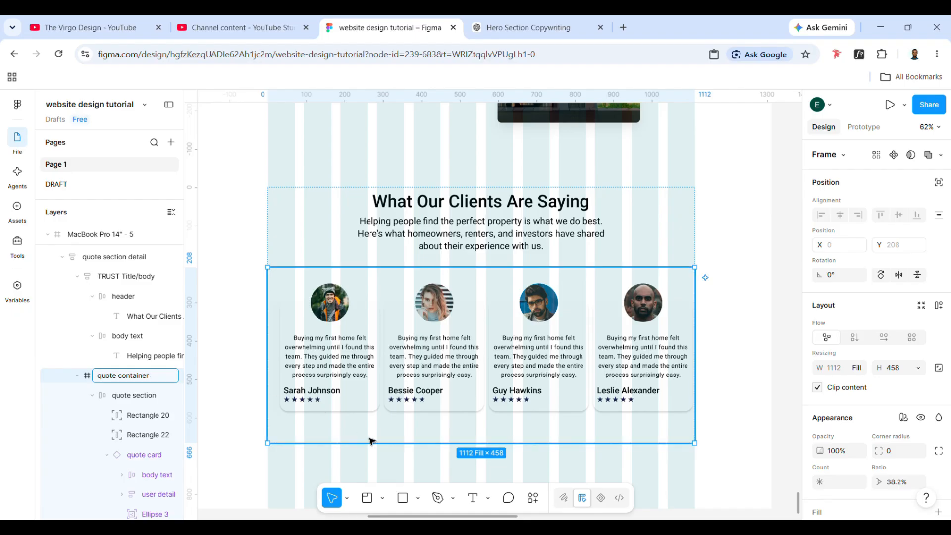
- Wrap the quote section detail frame in another auto layout frame and name it "Quote section fixed"
click(282, 206)
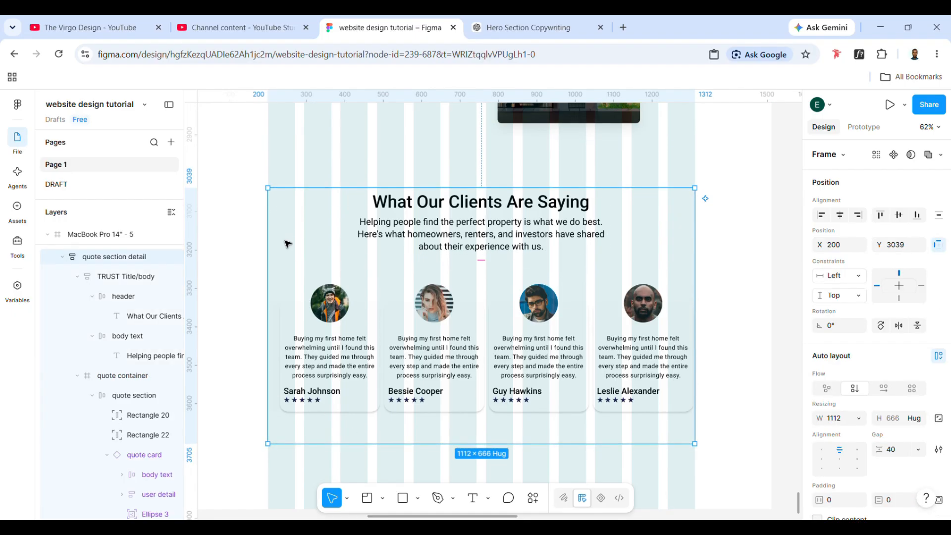
key(shift+a)
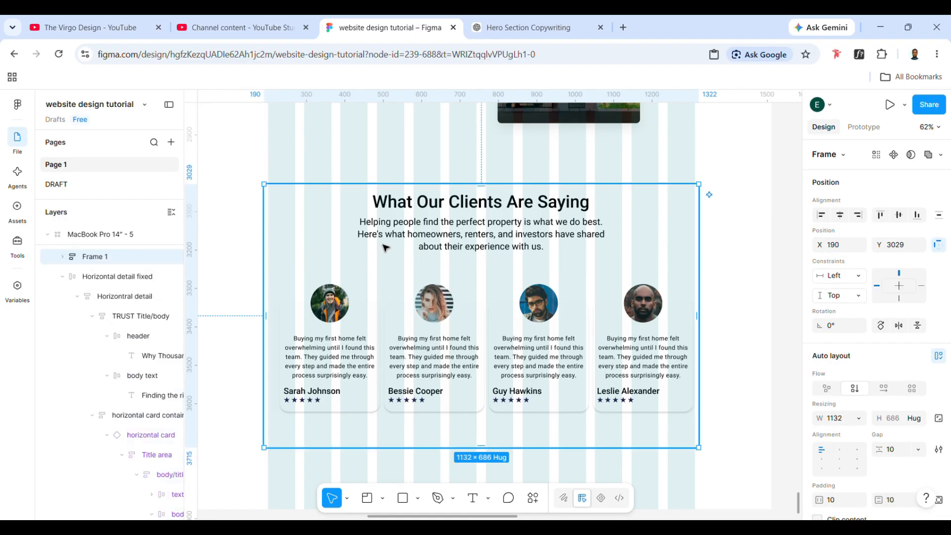
scroll(385, 248, left, 1)
double_click(88, 257)
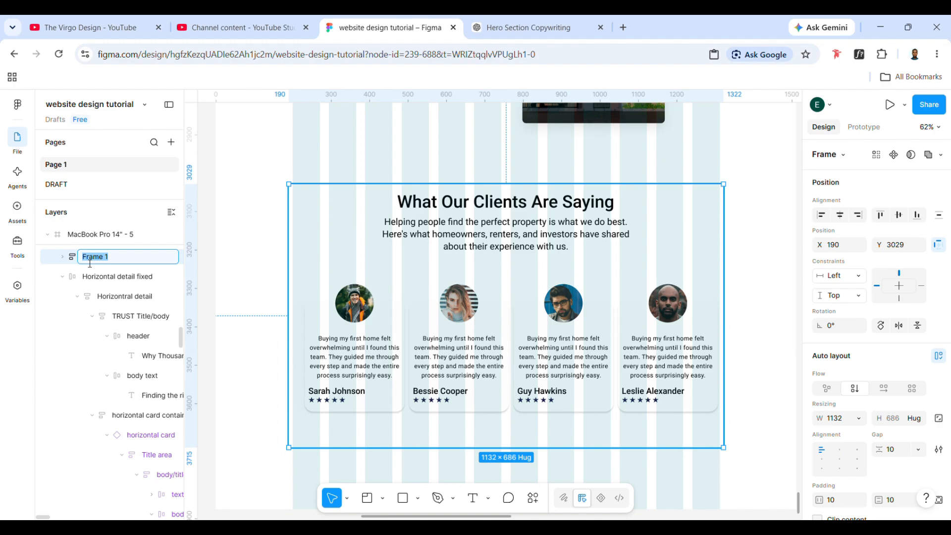
text(Quote section fixed)
- Move the Quote section fixed frame to X 0, Y 3048 and widen it to the full page width of 1512
drag(337, 249, 298, 271)
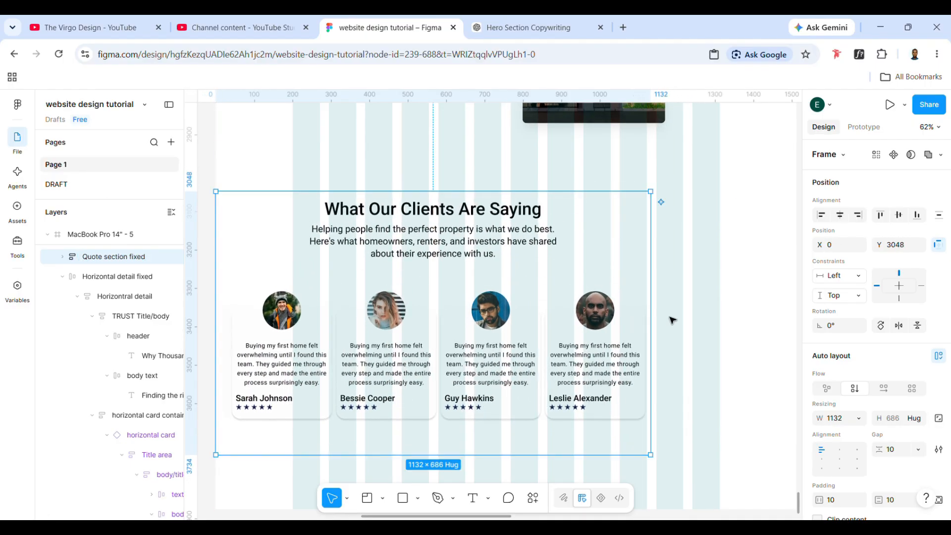
drag(652, 320, 771, 343)
drag(797, 342, 774, 348)
scroll(528, 348, left, 3)
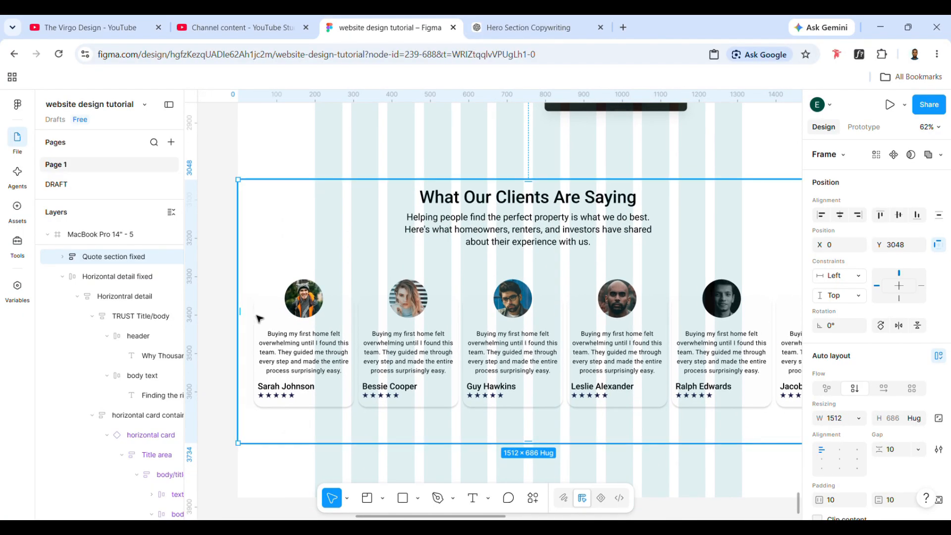
scroll(253, 324, down, 5)
scroll(576, 433, left, 3)
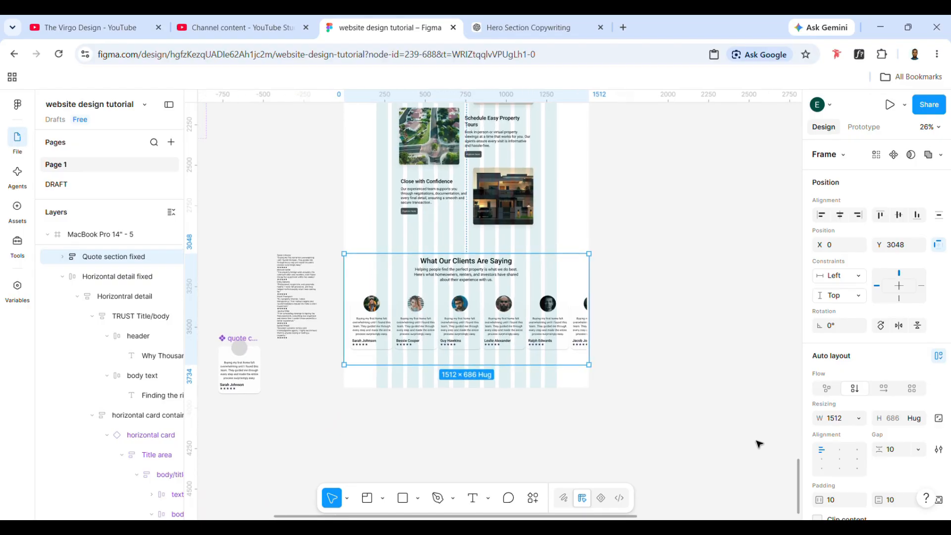
- Centre the content of Quote section fixed and set its horizontal padding to 197 and vertical padding to 40
drag(819, 499, 29, 105)
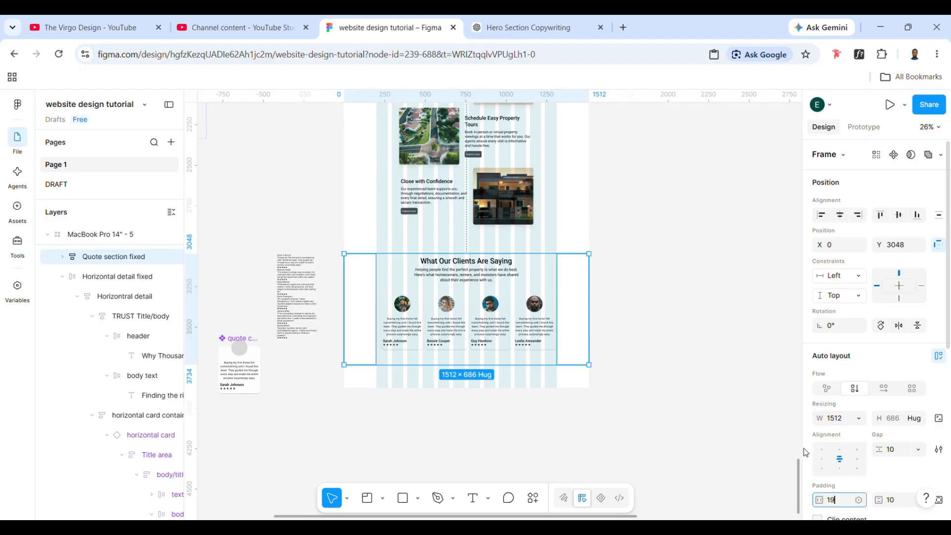
scroll(663, 322, up, 1)
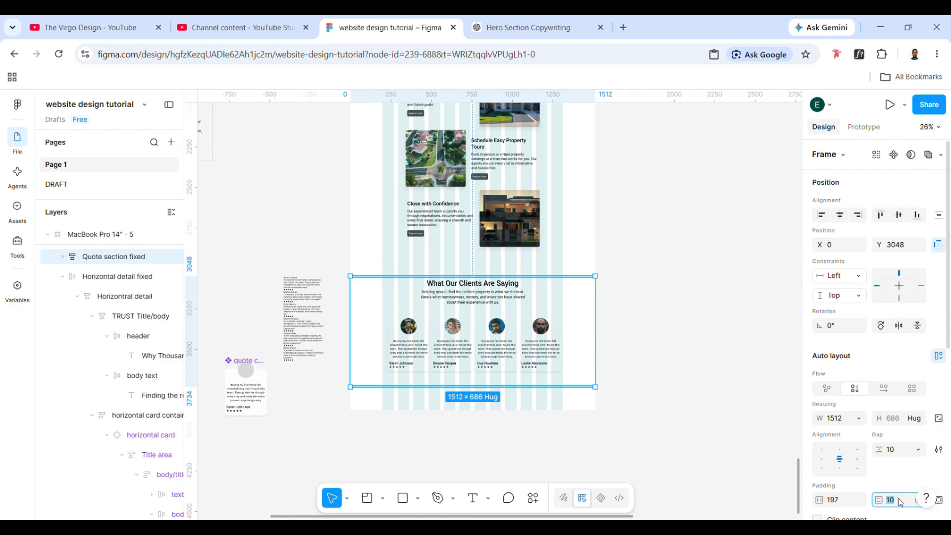
text(0)
key(Return)
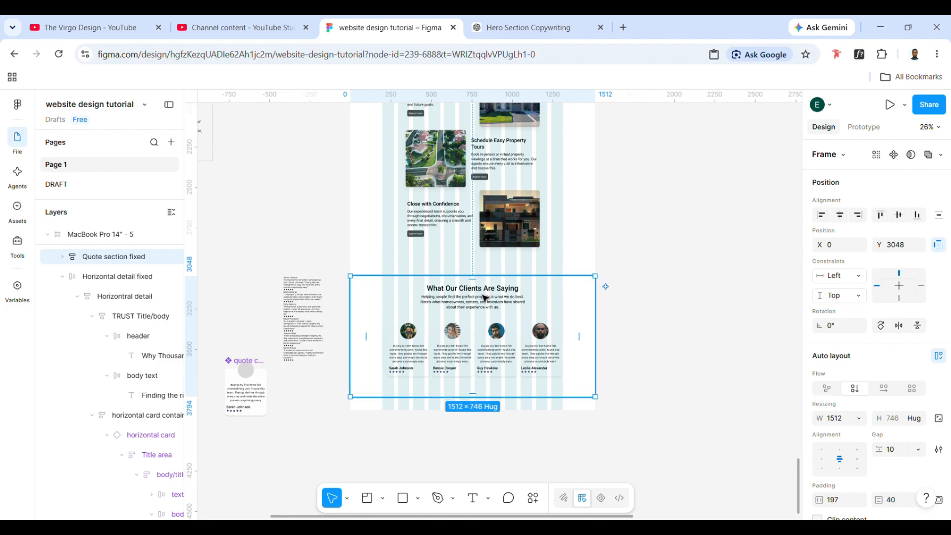
- Nudge the Quote section fixed frame up to Y 2929, directly below the Horizontal detail fixed section
key(Up)
key(Up)
key(Up)
key(Up)
key(Up)
key(Up)
key(Up)
key(Up)
key(Up)
key(Up)
key(Up)
key(Up)
key(Up)
key(Up)
key(Up)
key(Up)
key(Up)
key(Up)
key(Up)
key(Up)
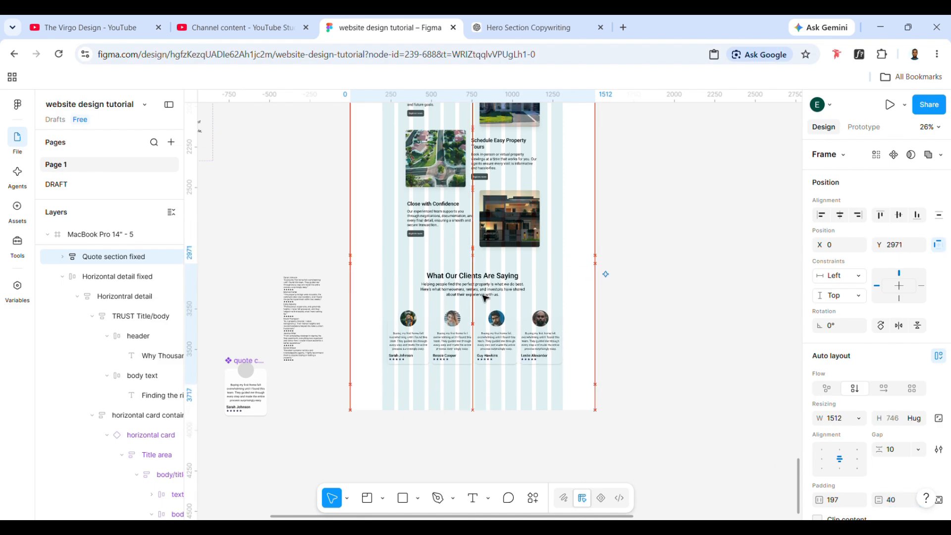
key(Up)
key(Up)
key(Up)
key(Up)
key(Up)
key(Up)
key(Up)
key(Up)
key(Up)
key(Up)
key(Up)
key(Up)
key(Up)
key(Up)
key(Up)
key(Up)
key(Up)
key(Up)
key(Up)
key(Up)
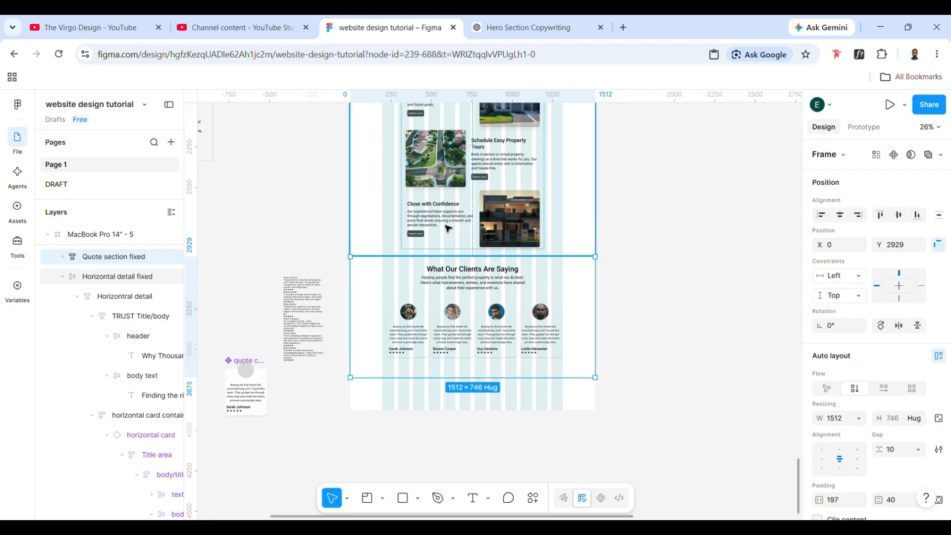
- Set the horizontal constraint of the Quote section fixed frame to Center
click(448, 228)
click(435, 312)
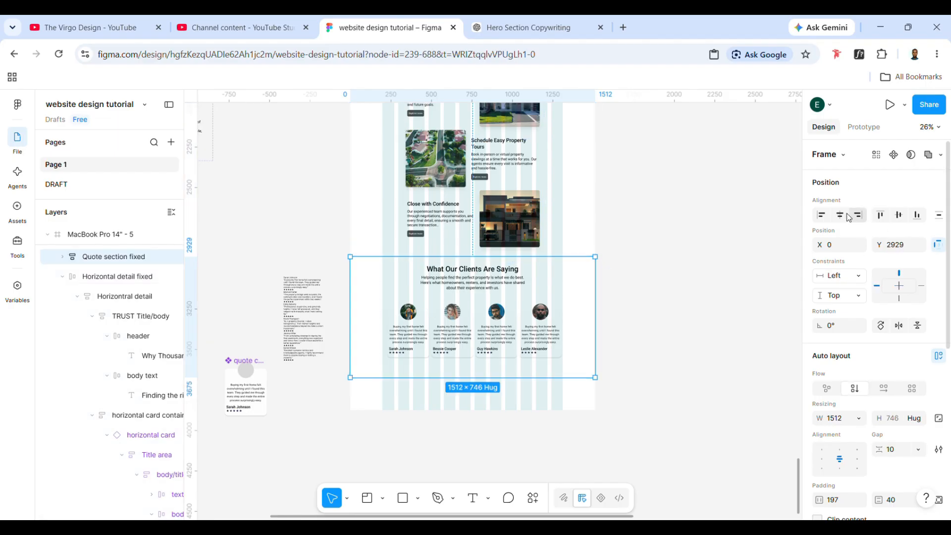
- Check the scroll behaviour in the prototype settings of the MacBook Pro 14" - 5 page frame
scroll(581, 299, up, 10)
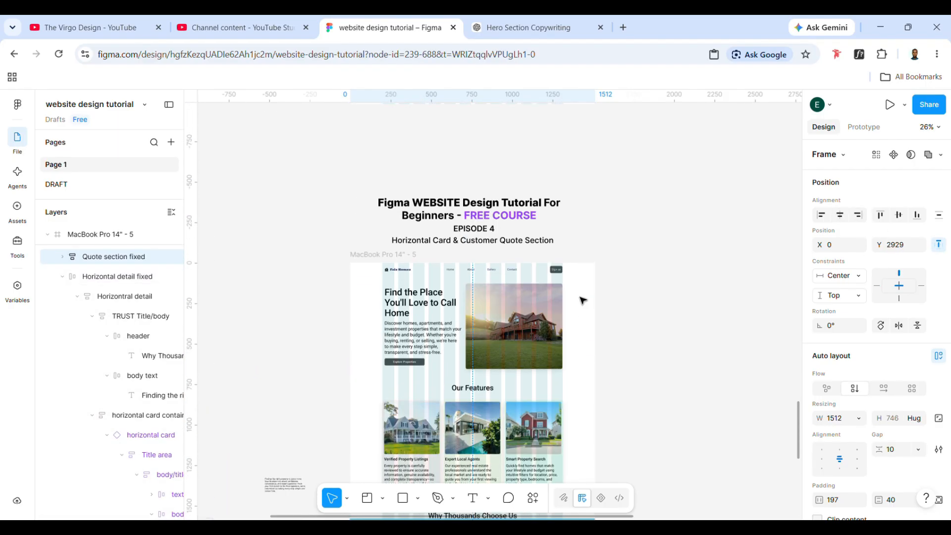
click(357, 255)
click(863, 127)
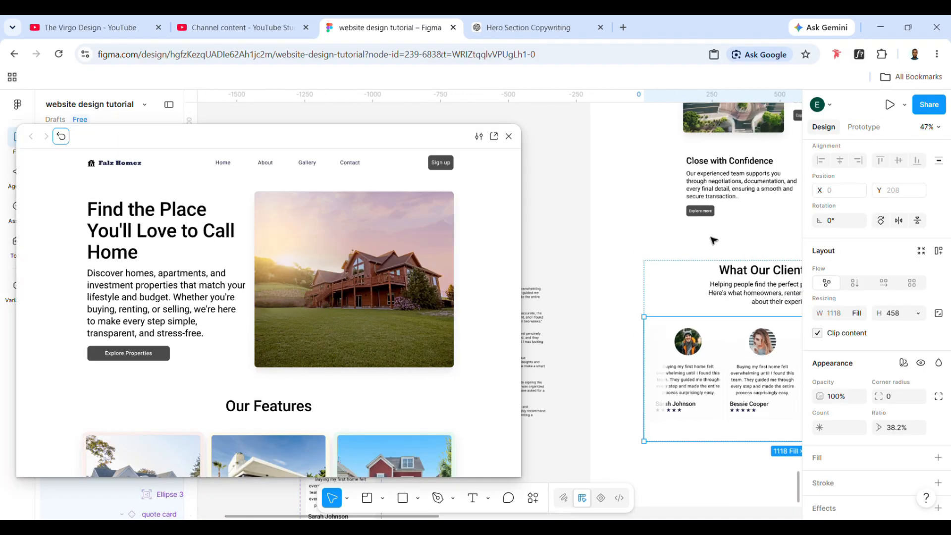
- Open the page's prototype preview and place it beside the full page design on the canvas
scroll(713, 241, down, 5)
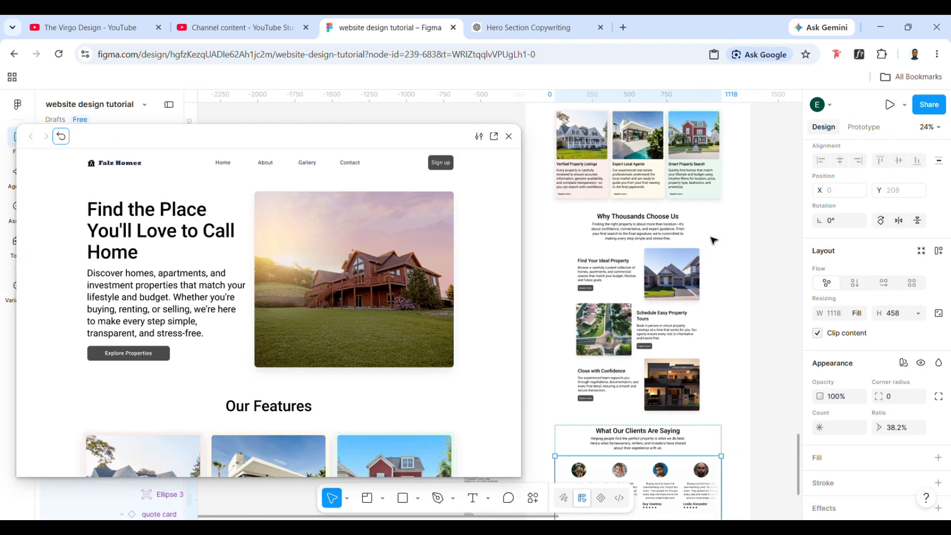
scroll(713, 241, up, 2)
scroll(713, 241, down, 3)
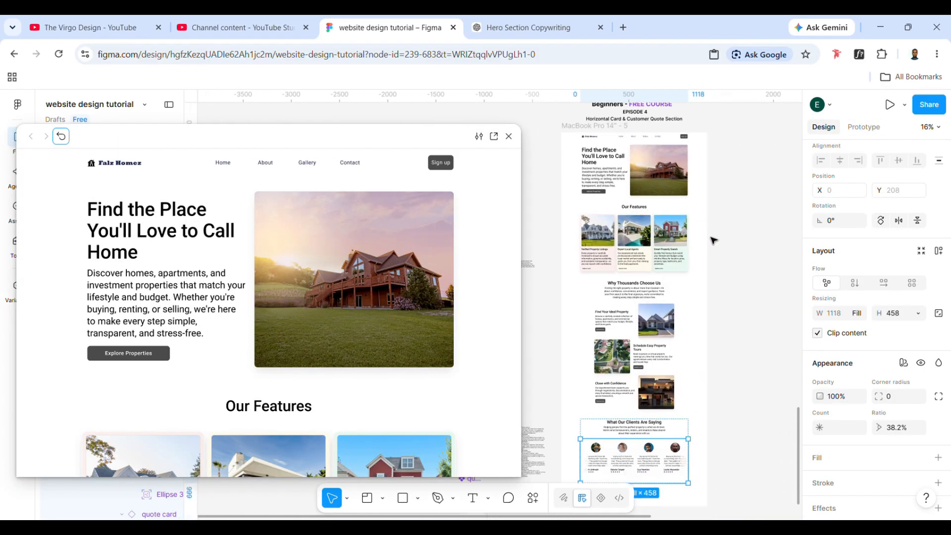
scroll(713, 240, up, 2)
scroll(713, 240, up, 3)
scroll(713, 241, left, 2)
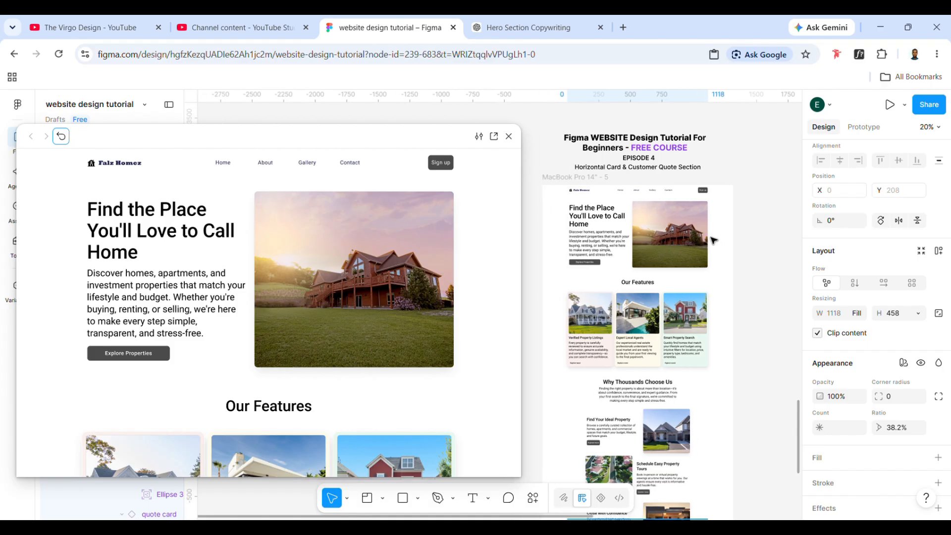
scroll(711, 237, up, 1)
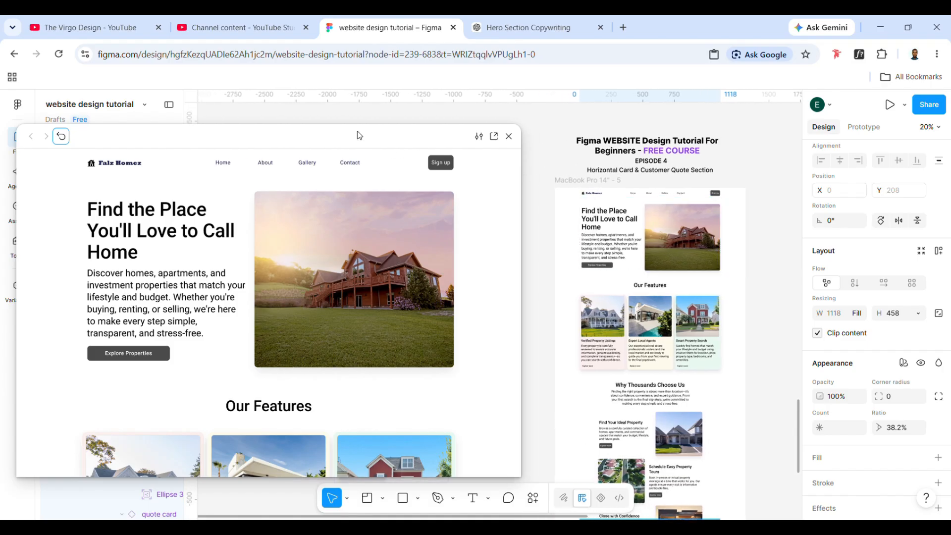
drag(359, 135, 386, 134)
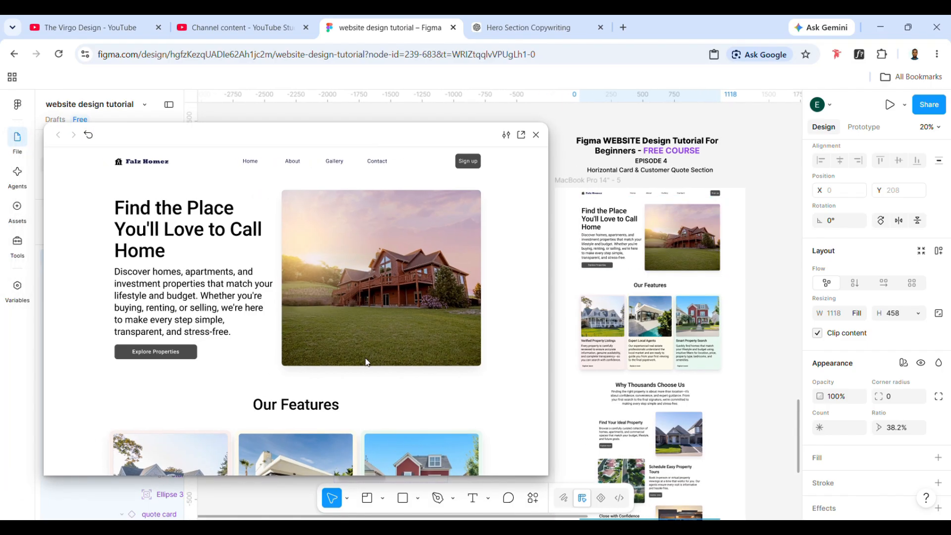
- Preview the page down to the "What Our Clients Are Saying" section and test the horizontal scrolling of its quote cards
scroll(369, 302, down, 9)
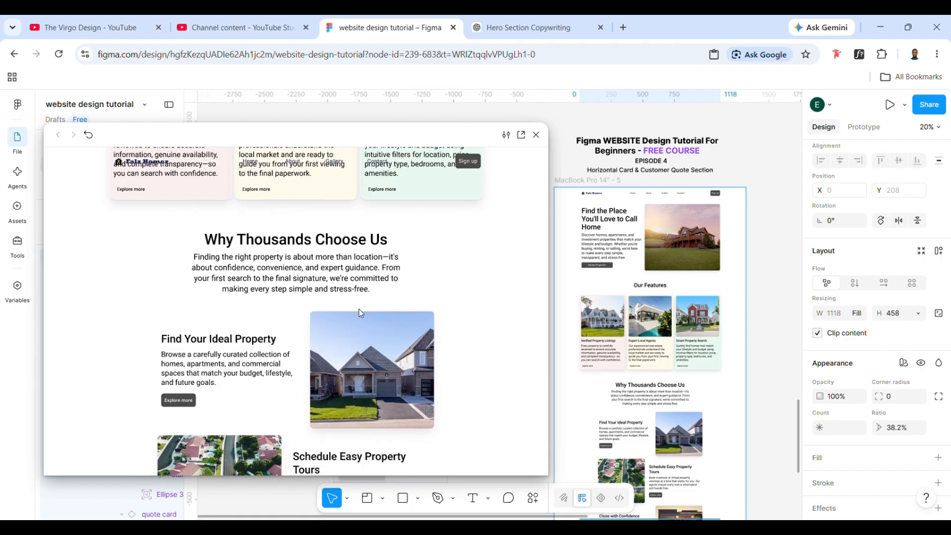
scroll(360, 312, down, 10)
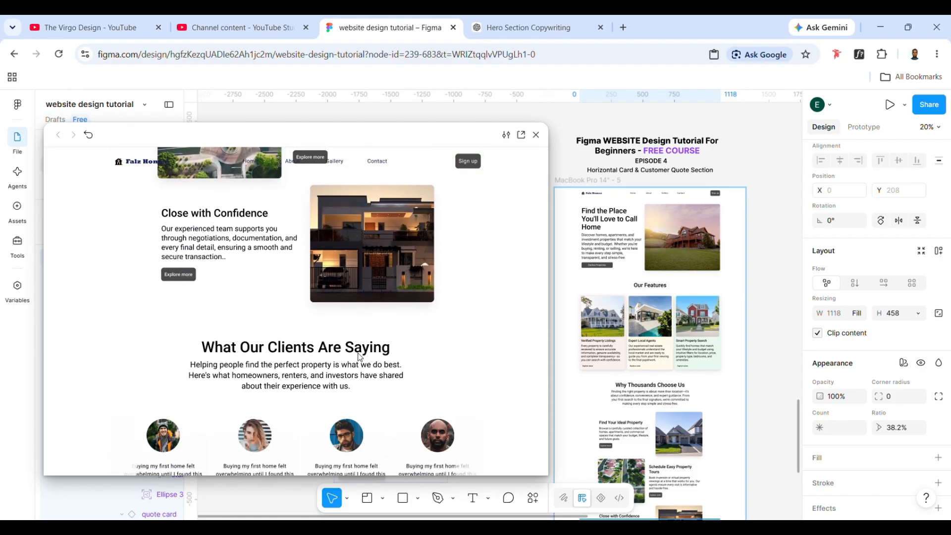
scroll(359, 357, down, 3)
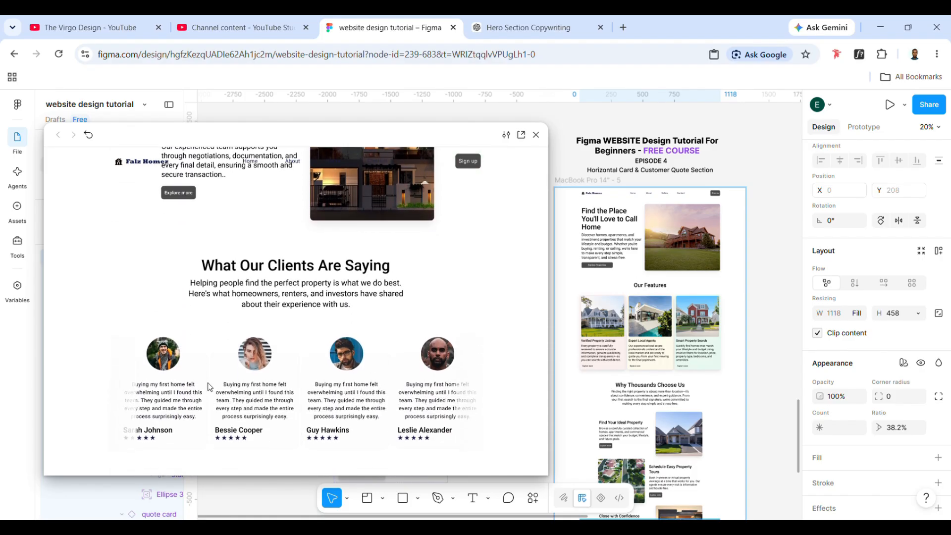
drag(412, 417, 222, 421)
drag(334, 425, 340, 405)
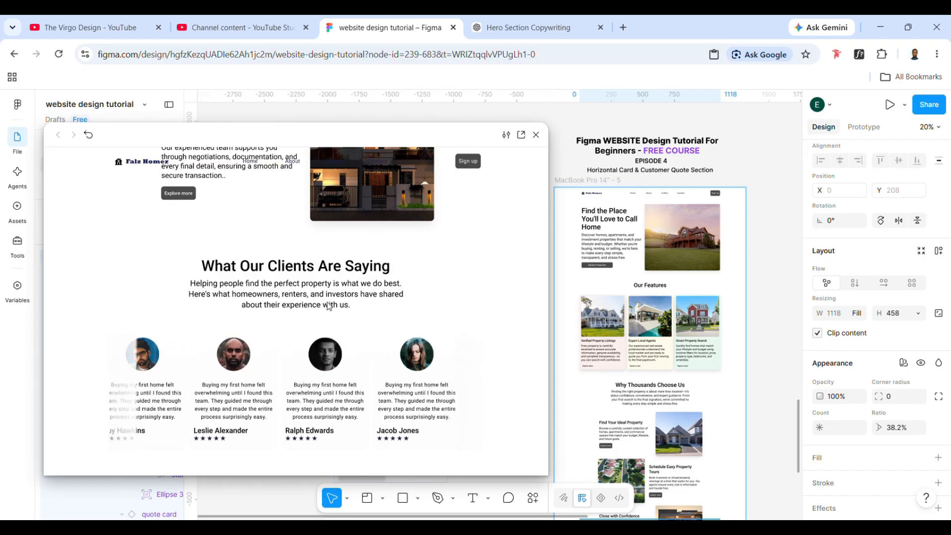
- Review the previewed page from the client quotes back up to the hero section
scroll(329, 305, up, 10)
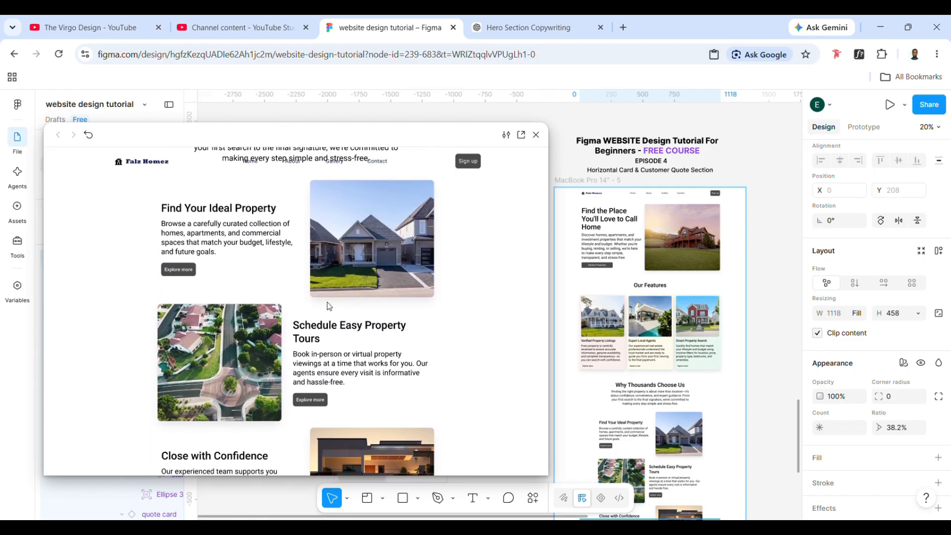
scroll(329, 306, up, 8)
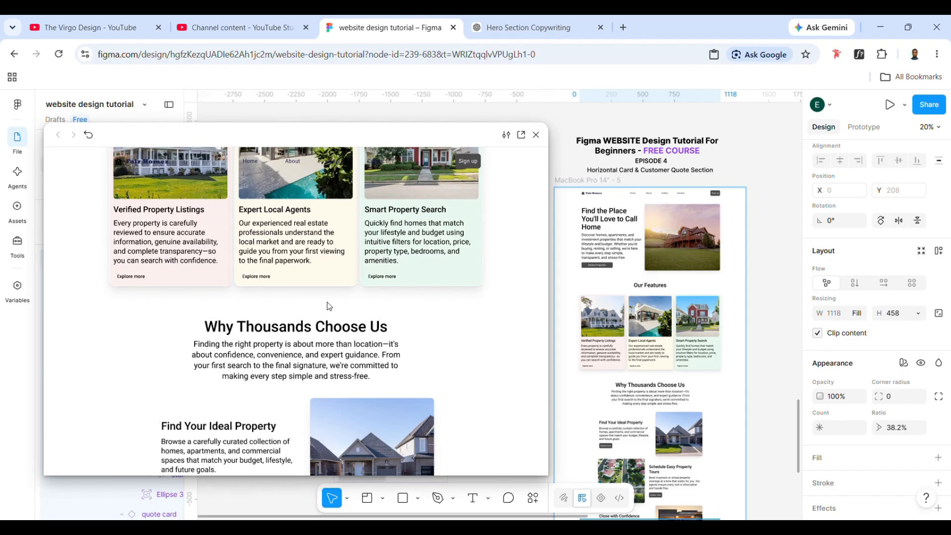
scroll(329, 305, up, 8)
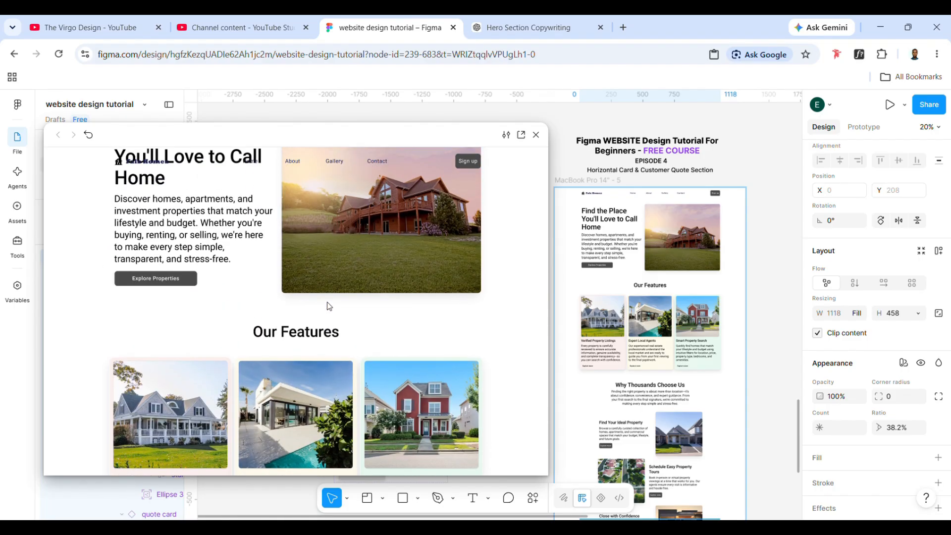
scroll(329, 306, up, 2)
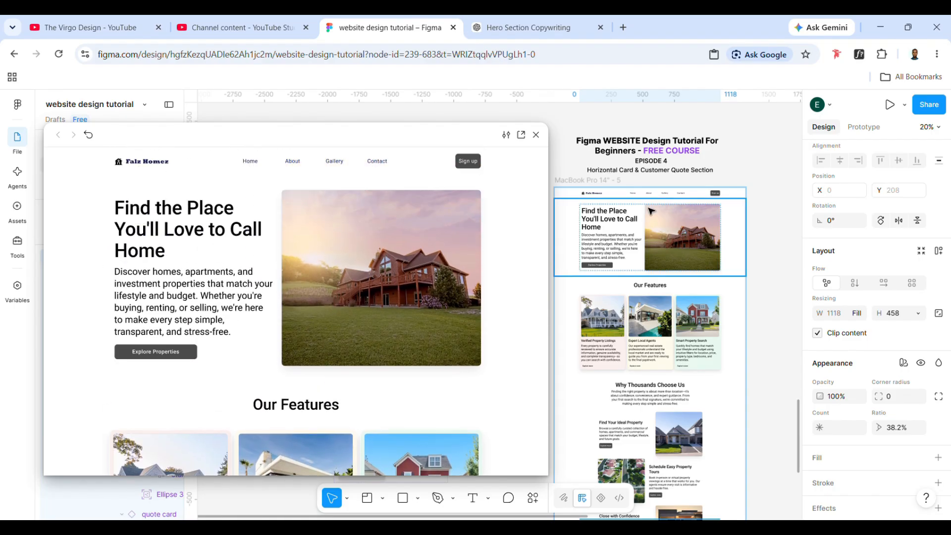